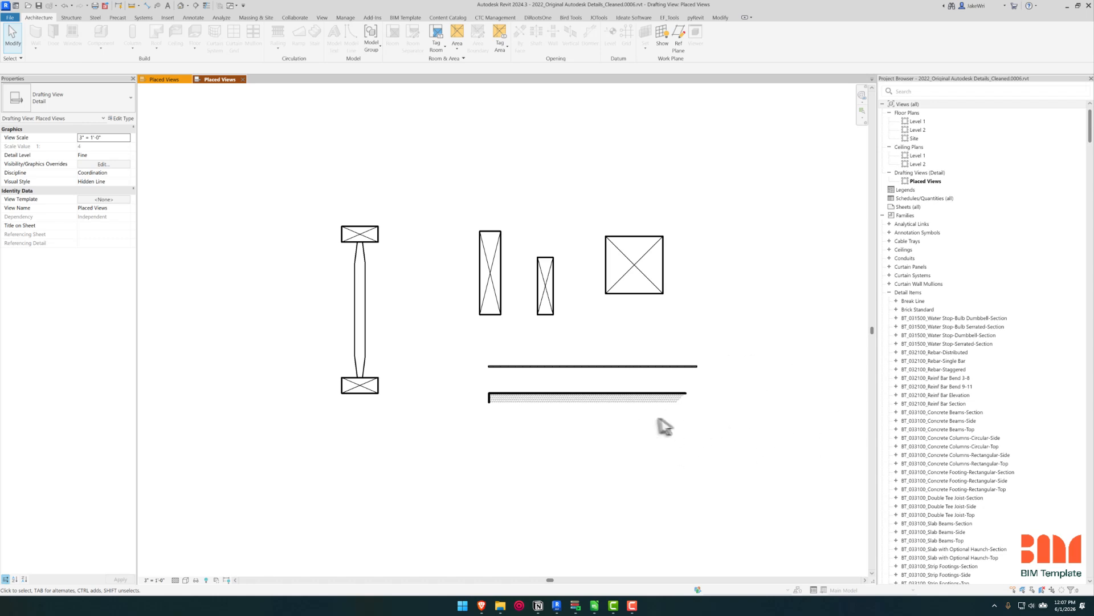
Review the plywood section's instance properties and browse the Detail Items families listed in the project.
{"action": "left_click", "coordinate": [535, 398]}
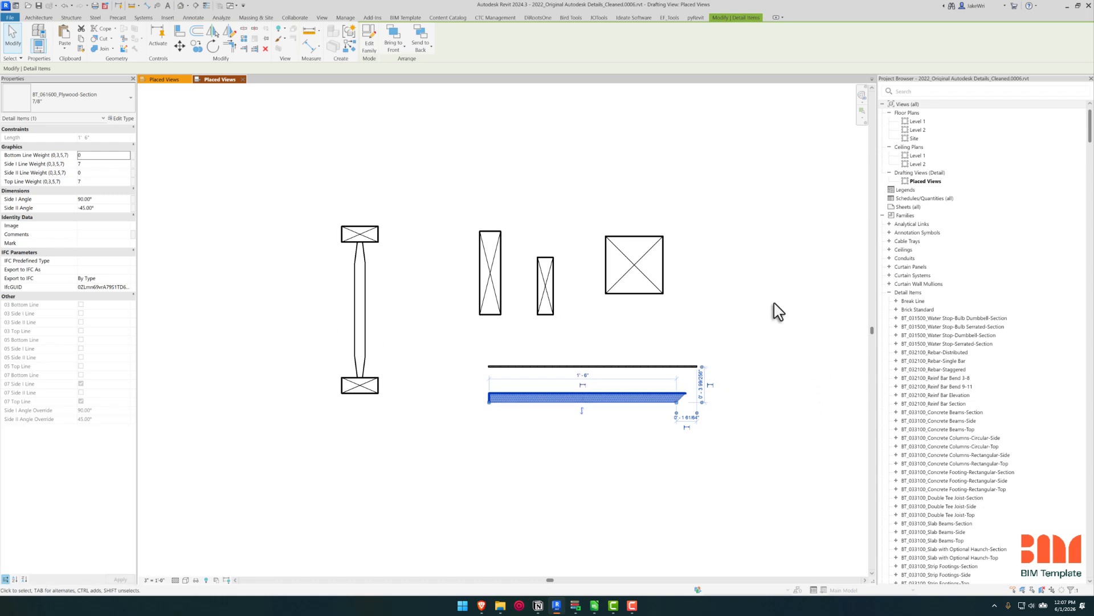
{"action": "left_click", "coordinate": [747, 326]}
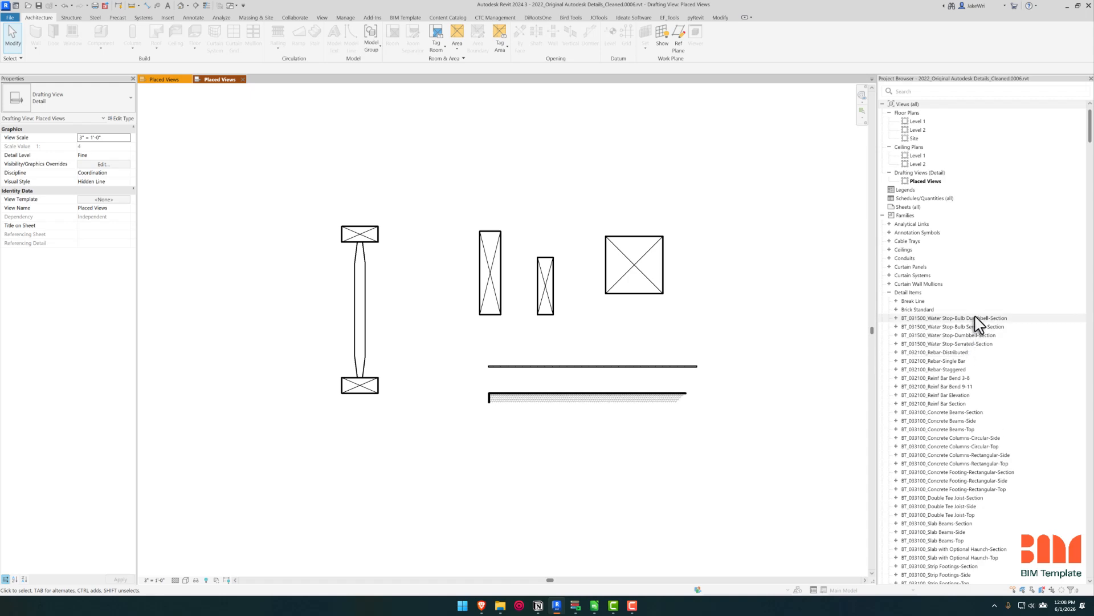
{"action": "scroll", "coordinate": [976, 324], "scroll_direction": "down", "scroll_amount": 20}
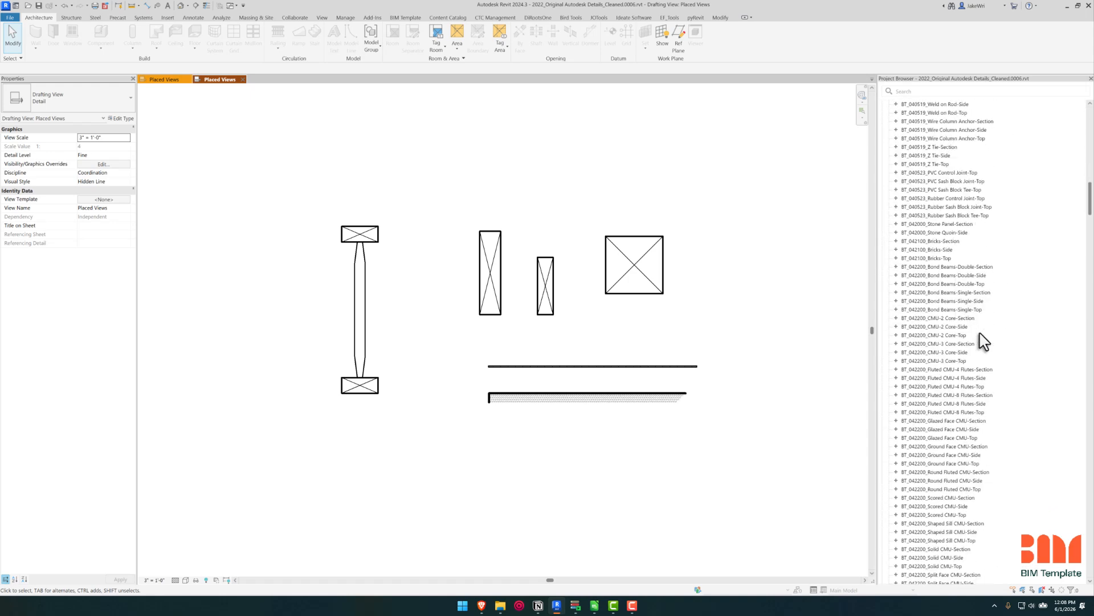
{"action": "scroll", "coordinate": [983, 340], "scroll_direction": "down", "scroll_amount": 20}
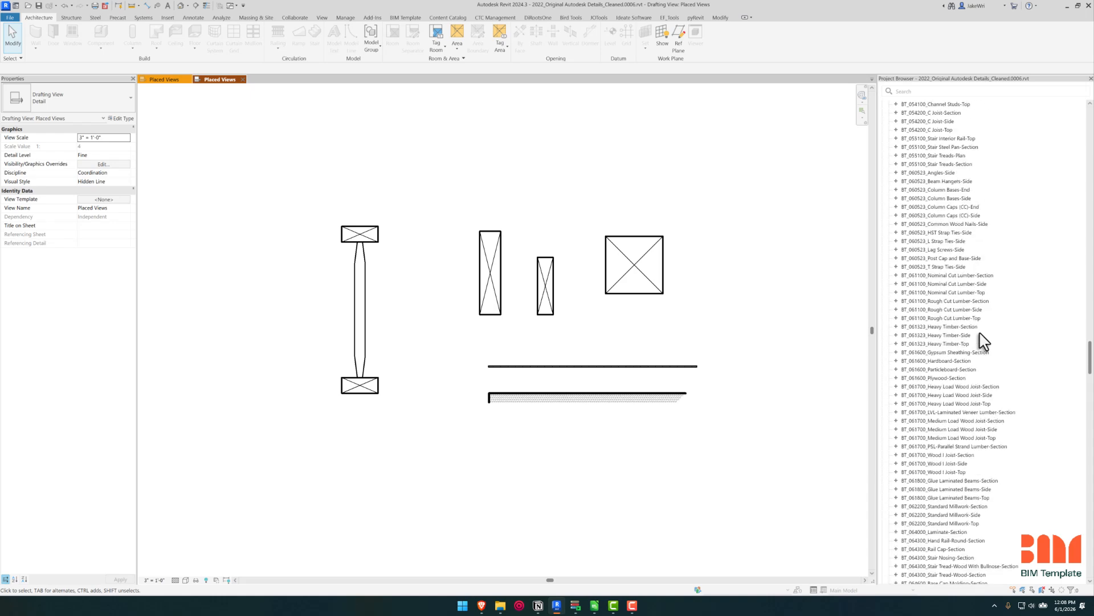
{"action": "scroll", "coordinate": [984, 340], "scroll_direction": "down", "scroll_amount": 20}
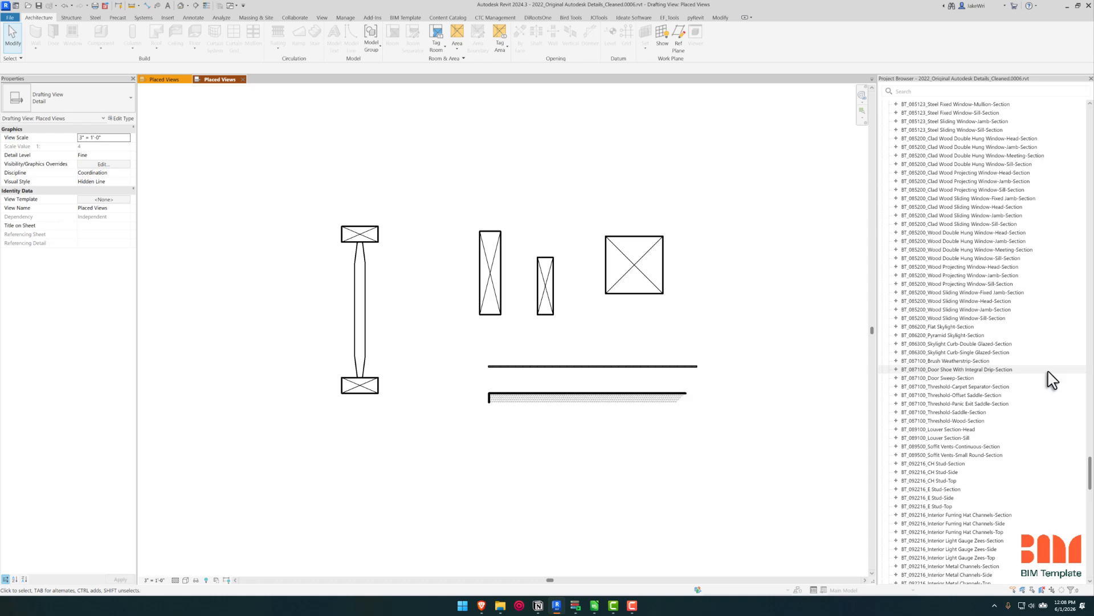
{"action": "scroll", "coordinate": [1052, 380], "scroll_direction": "down", "scroll_amount": 20}
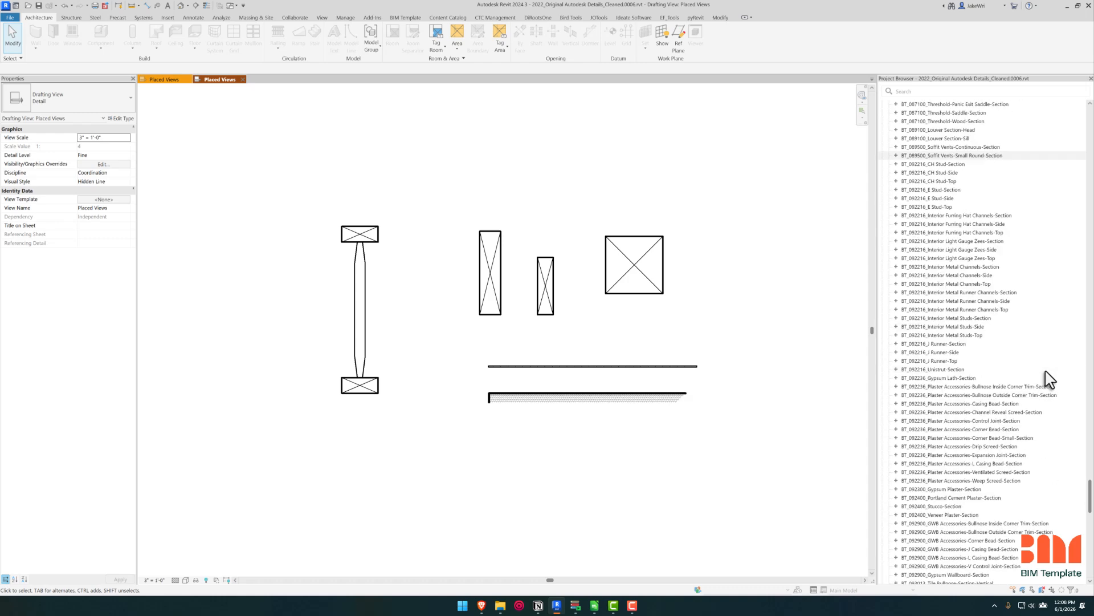
{"action": "scroll", "coordinate": [1050, 380], "scroll_direction": "down", "scroll_amount": 8}
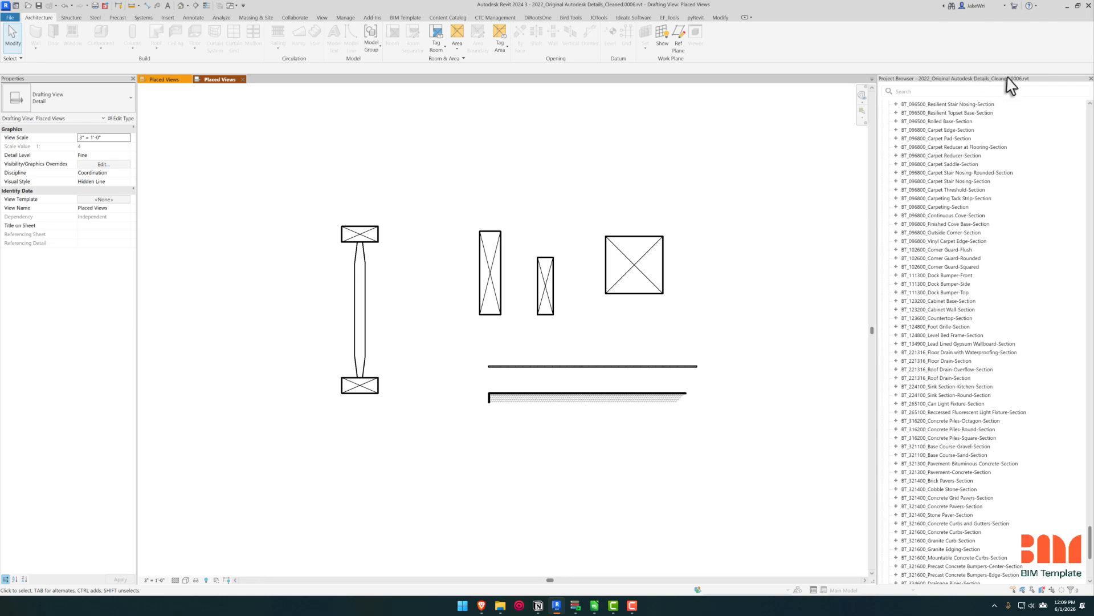
{"action": "left_click", "coordinate": [993, 91]}
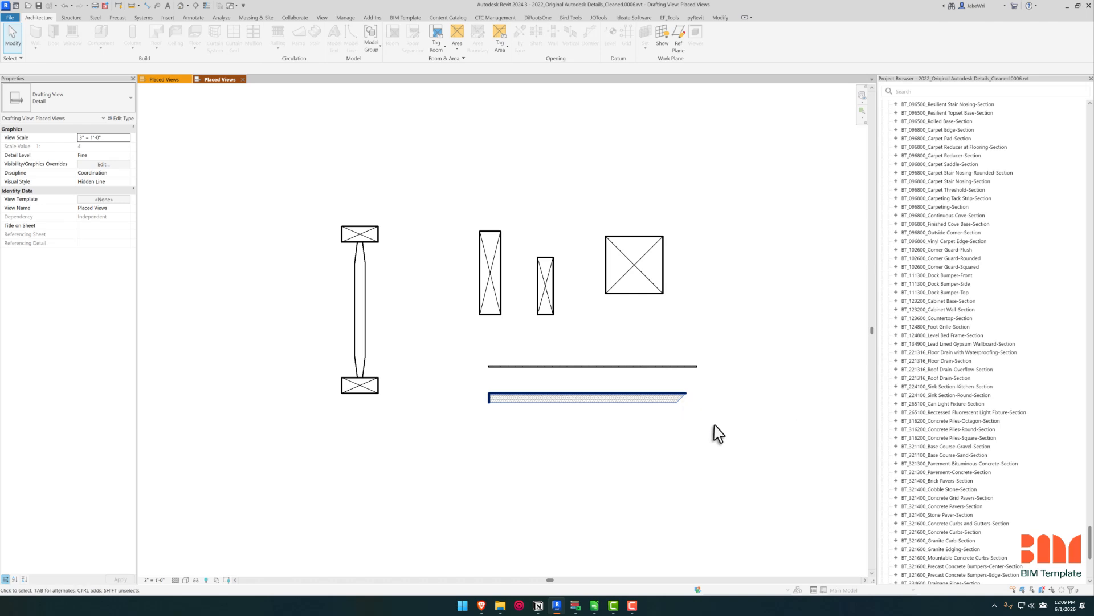
Inspect the instance parameters of the 7/8" plywood section and collapse its Other parameter group.
{"action": "left_click", "coordinate": [683, 408]}
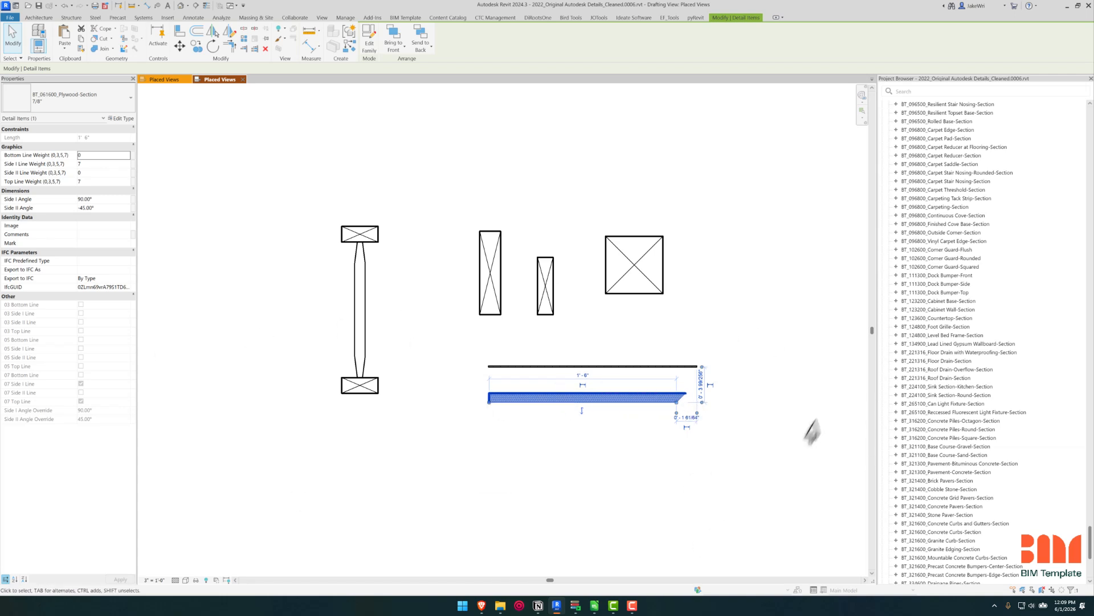
{"action": "left_click", "coordinate": [545, 296]}
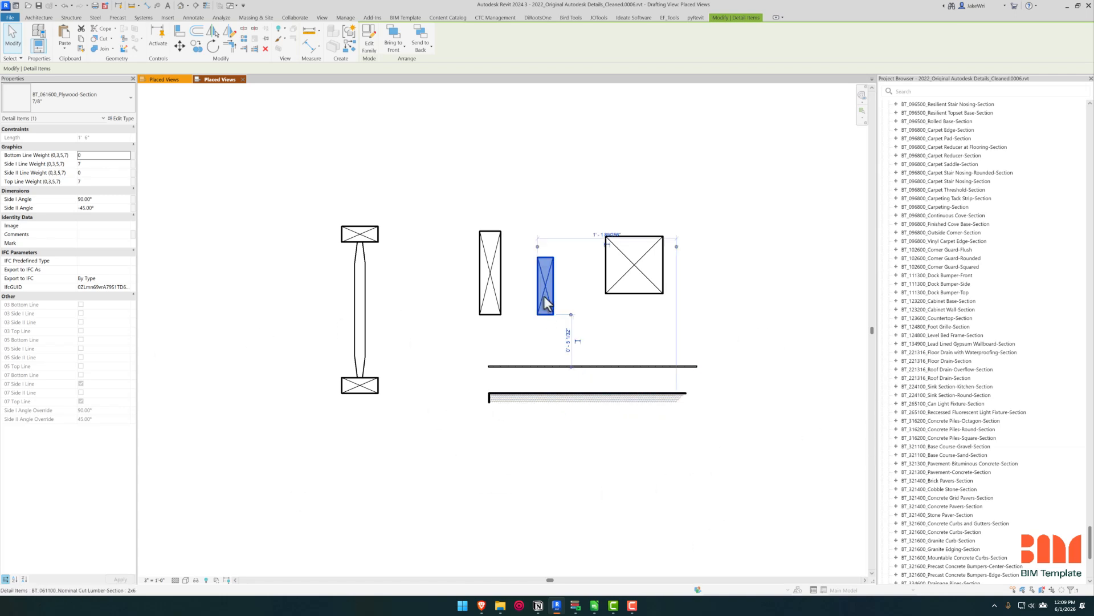
{"action": "left_click", "coordinate": [649, 397]}
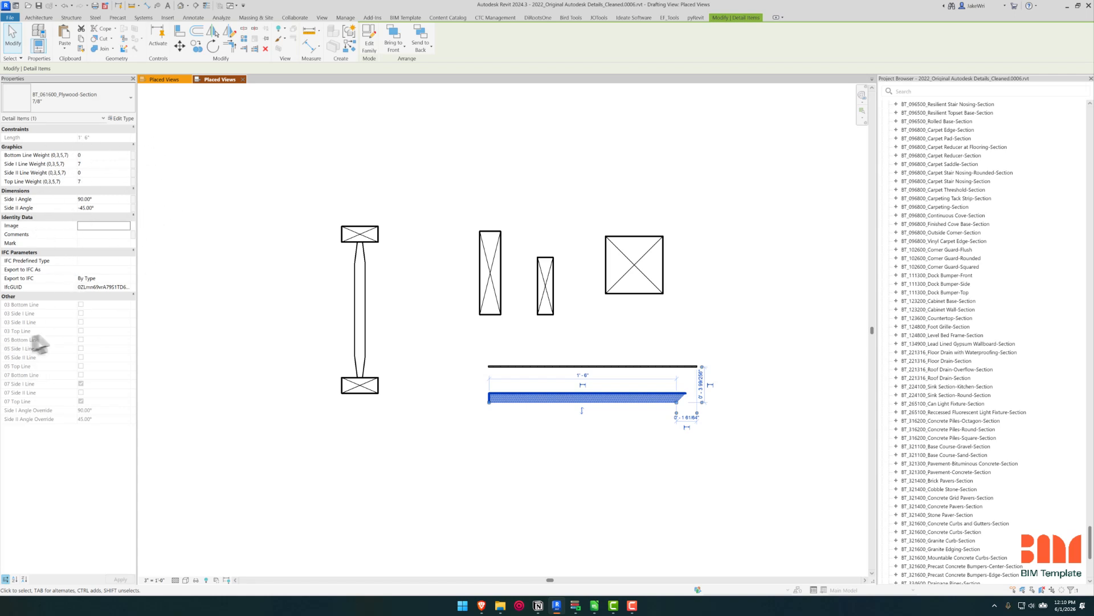
{"action": "left_click", "coordinate": [134, 295]}
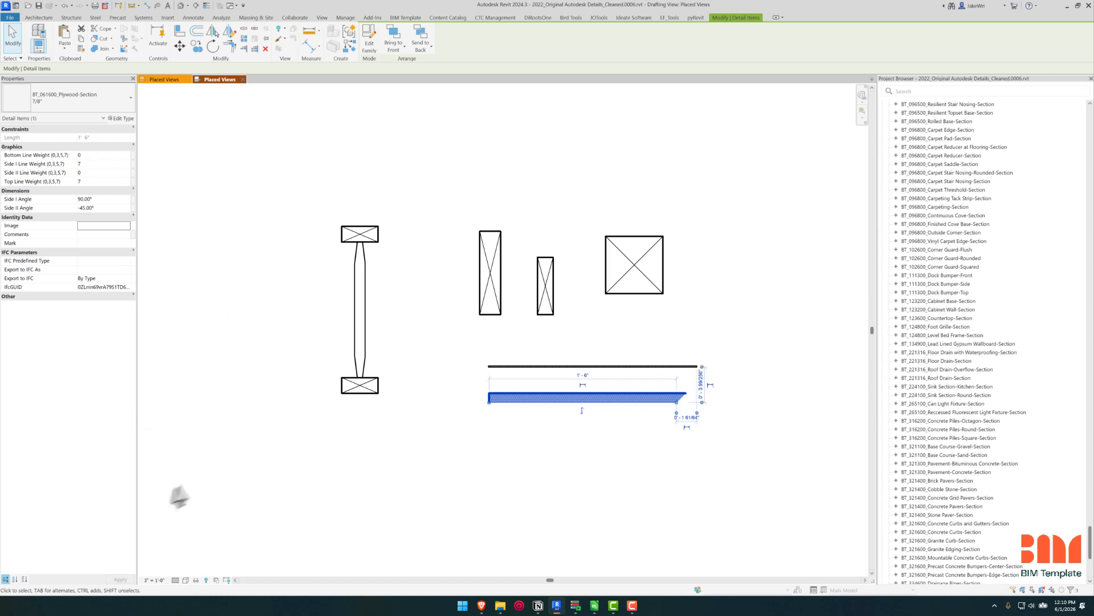
{"action": "left_click", "coordinate": [568, 493]}
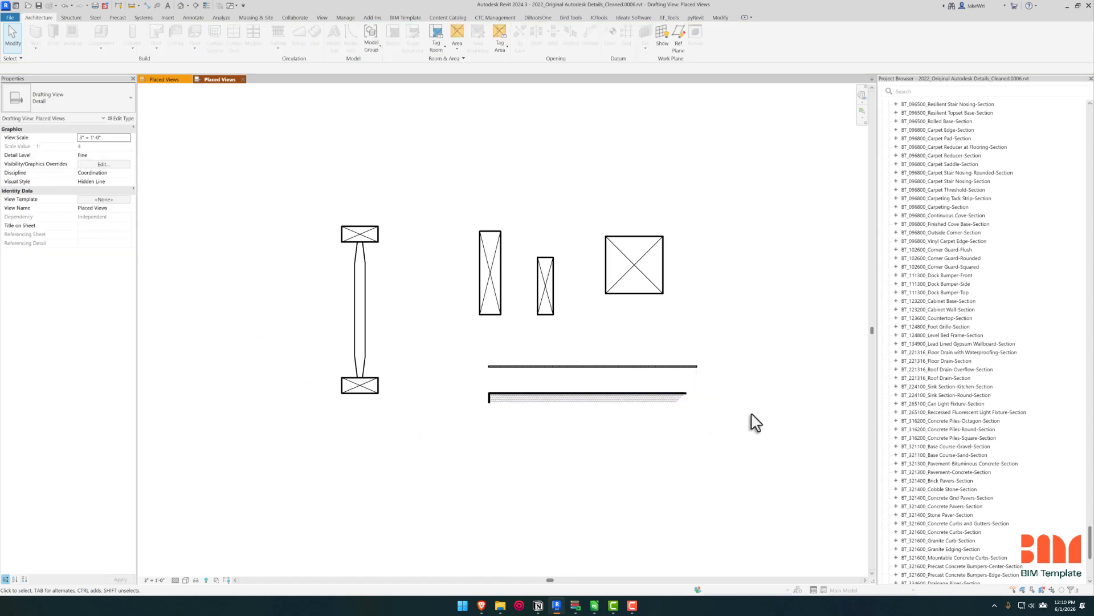
Open the plywood section's family for editing and examine its thickness and side angle parameters up close.
{"action": "left_click", "coordinate": [654, 400]}
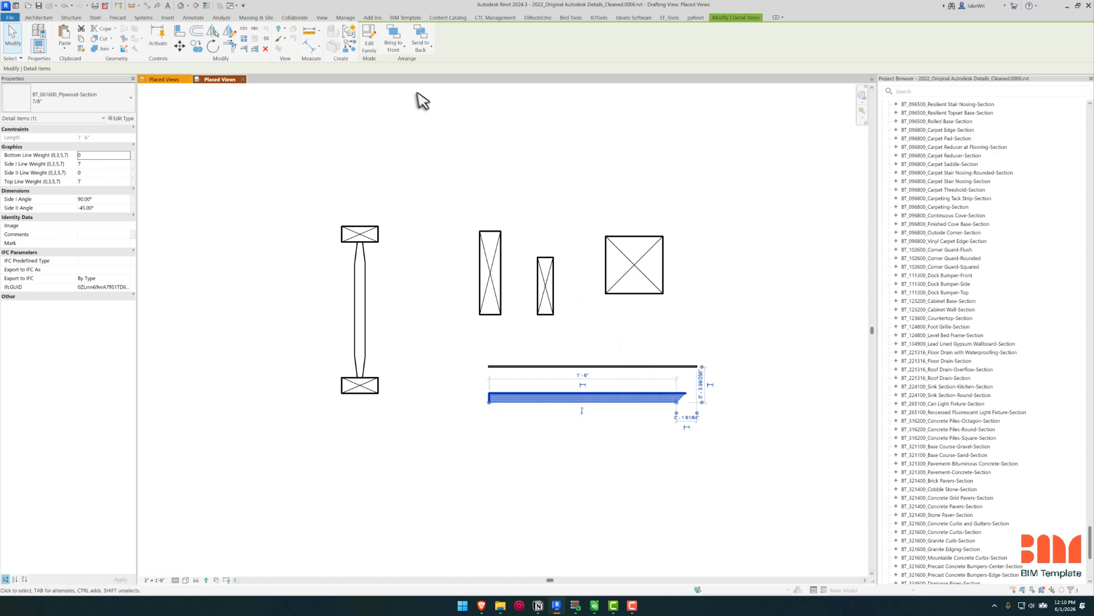
{"action": "left_click", "coordinate": [370, 37]}
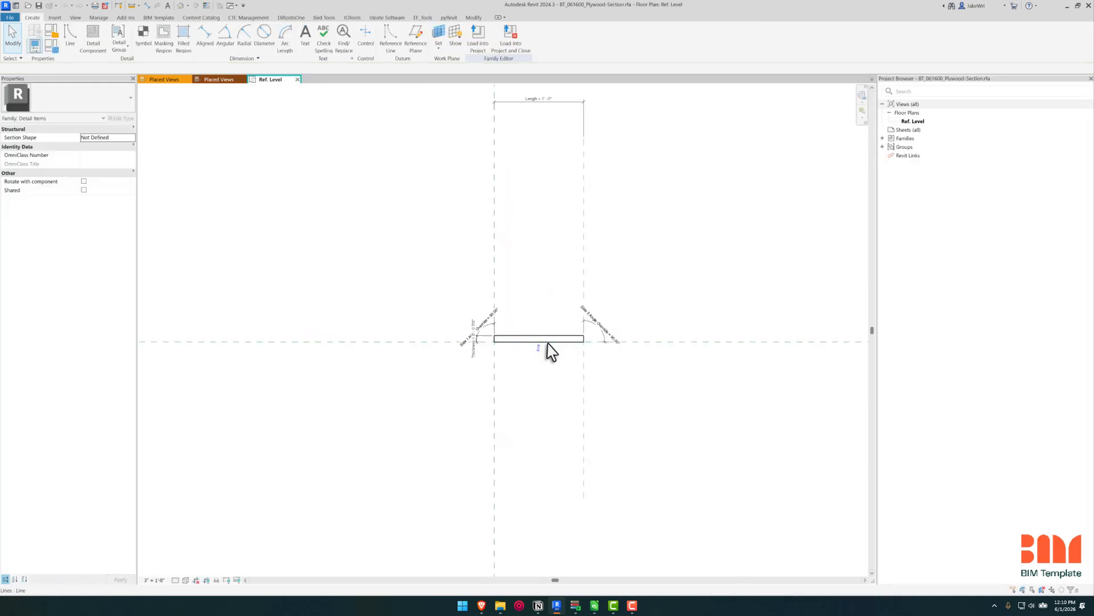
{"action": "scroll", "coordinate": [551, 350], "scroll_direction": "up", "scroll_amount": 3}
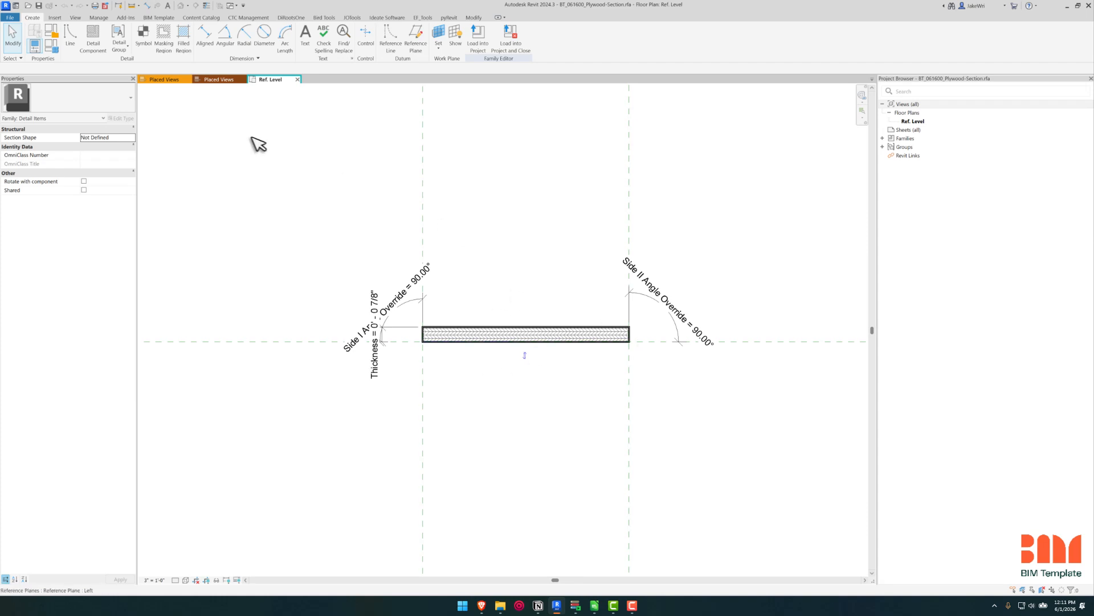
Return to the project's drafting view and swing the plywood section's free end downward, shortening it to about 1'-3".
{"action": "left_click", "coordinate": [227, 80]}
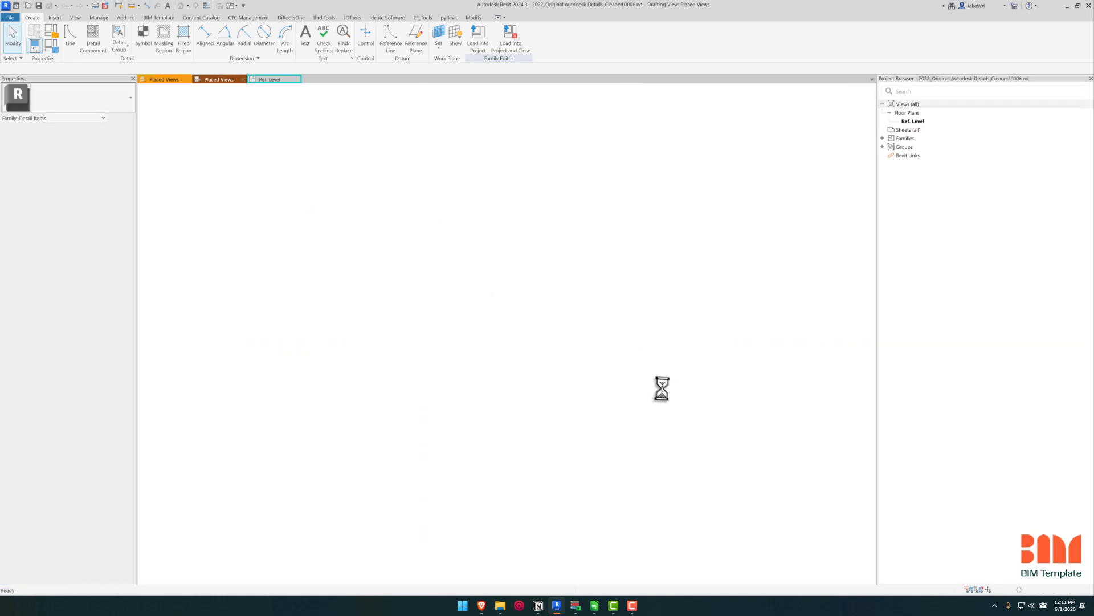
{"action": "scroll", "coordinate": [696, 416], "scroll_direction": "up", "scroll_amount": 5}
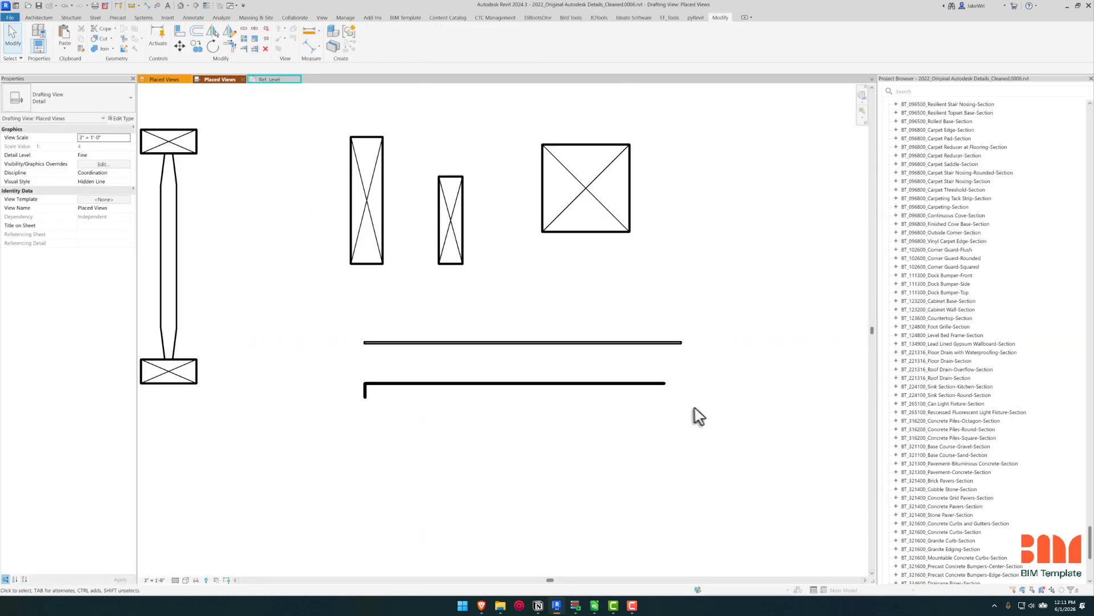
{"action": "left_click", "coordinate": [629, 391]}
{"action": "left_click_drag", "start_coordinate": [629, 392], "coordinate": [628, 459]}
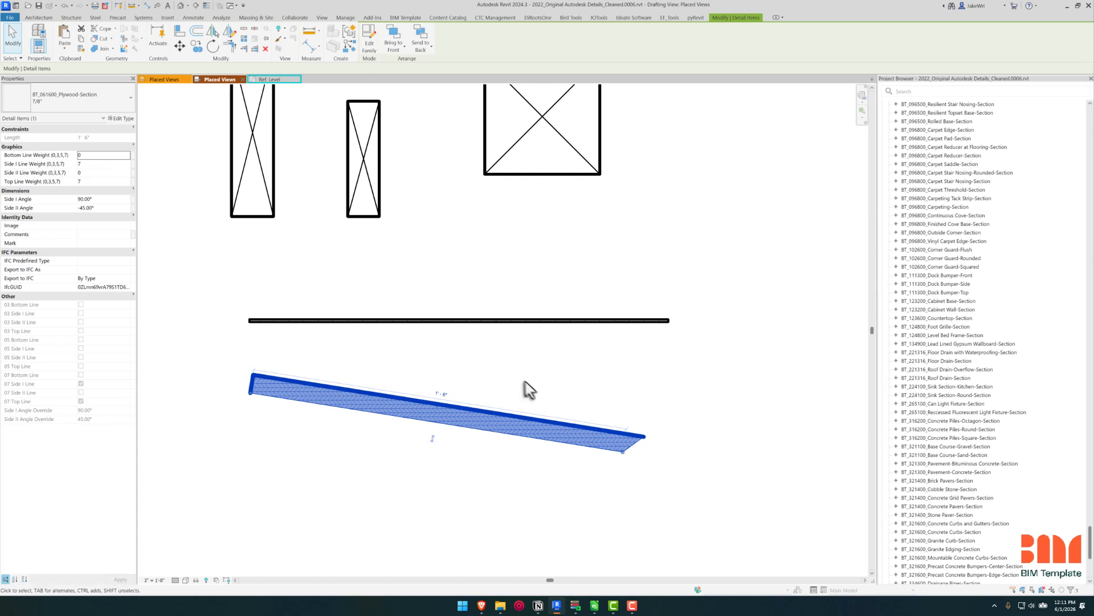
{"action": "left_click_drag", "start_coordinate": [623, 456], "coordinate": [546, 496]}
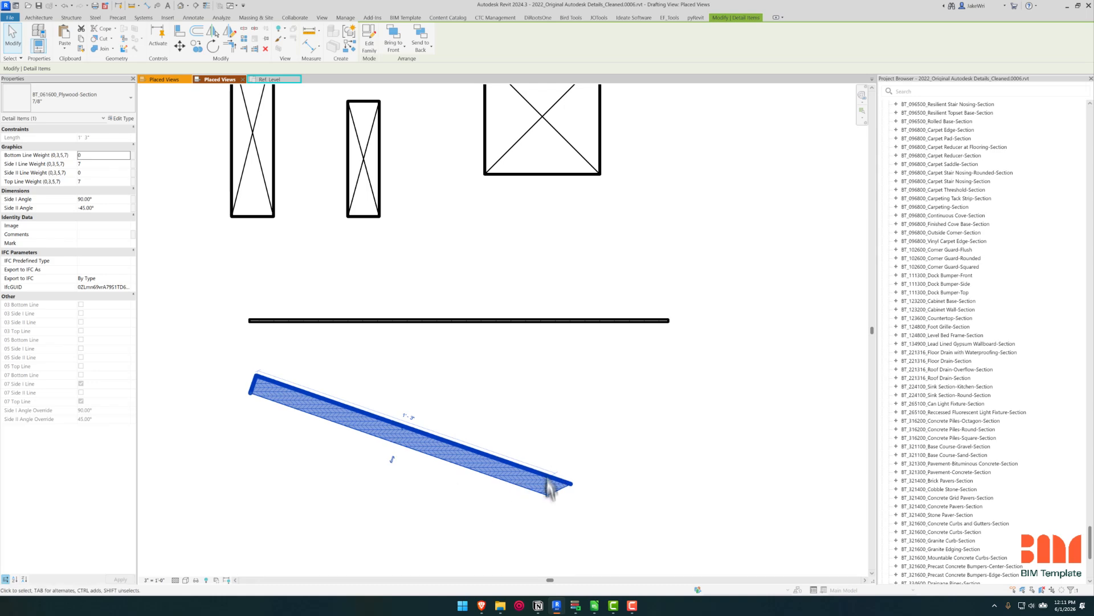
Switch to the Placed Views drafting view of 2024_Ultimate Detail Item Collection_v0.8 and dismiss the save reminder without saving.
{"action": "left_click", "coordinate": [163, 80]}
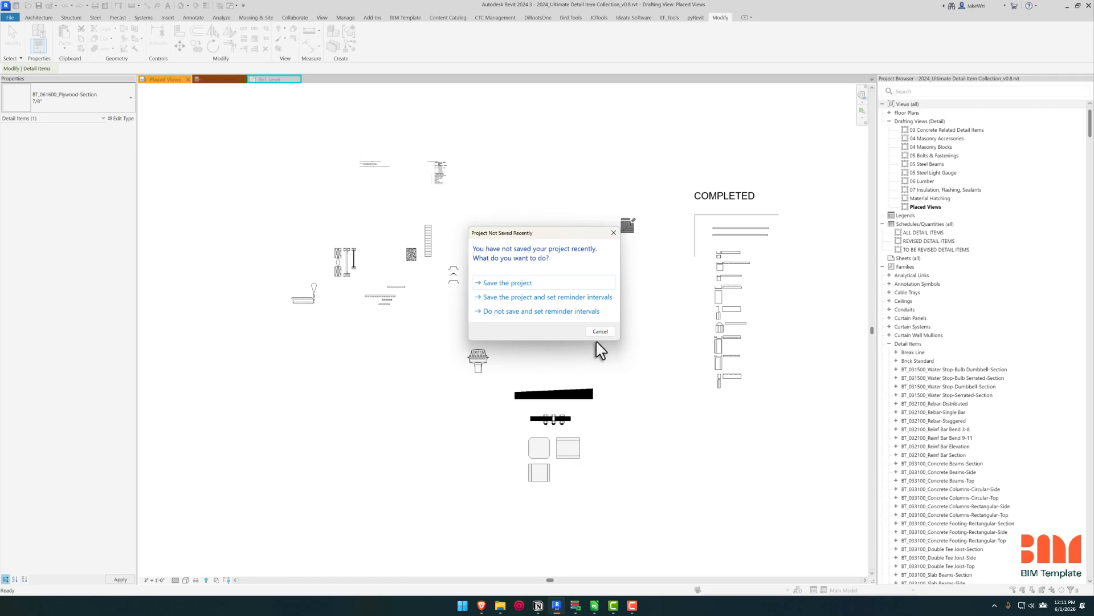
{"action": "left_click", "coordinate": [600, 332]}
{"action": "scroll", "coordinate": [596, 340], "scroll_direction": "up", "scroll_amount": 10}
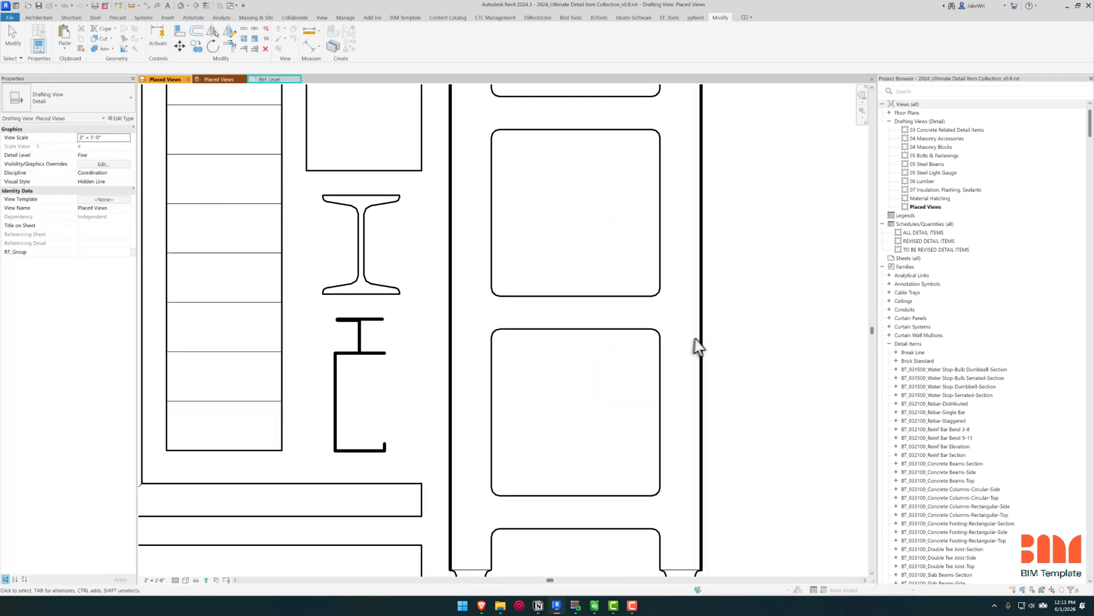
{"action": "scroll", "coordinate": [697, 345], "scroll_direction": "down", "scroll_amount": 2}
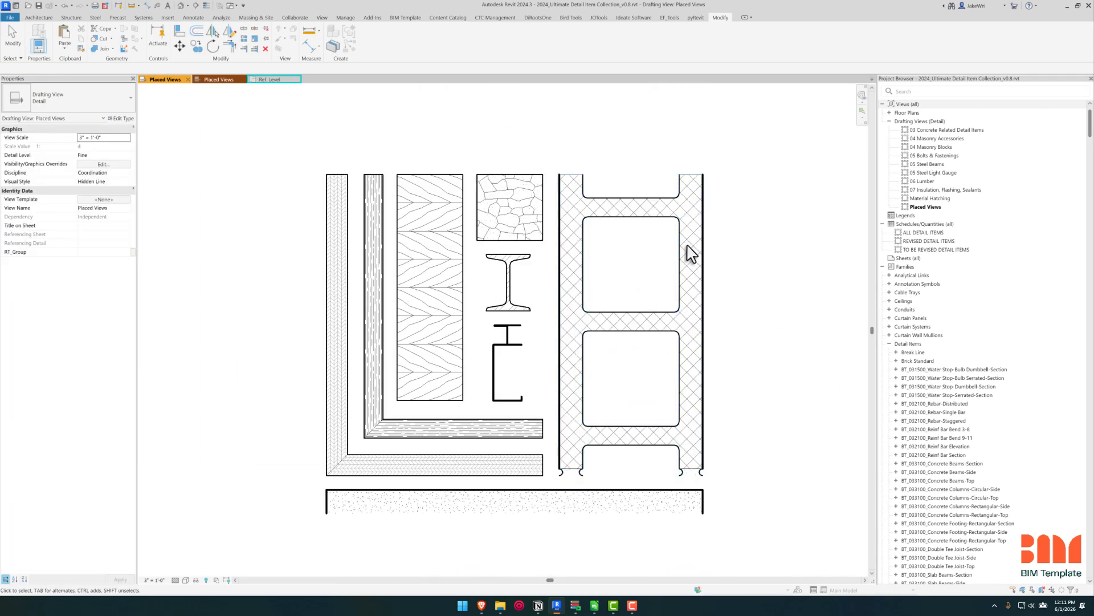
Try rotating the 8" x 8" x 16" CMU-2 Core detail item slightly clockwise about its centre, and undo the rotation.
{"action": "left_click", "coordinate": [706, 254]}
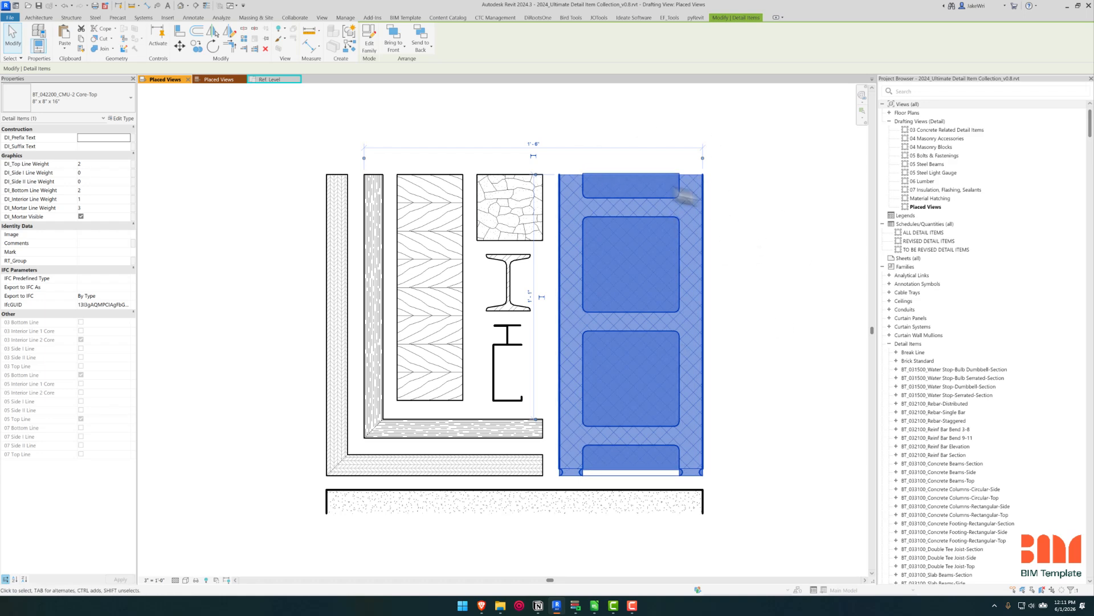
{"action": "left_click", "coordinate": [214, 47]}
{"action": "left_click", "coordinate": [574, 147]}
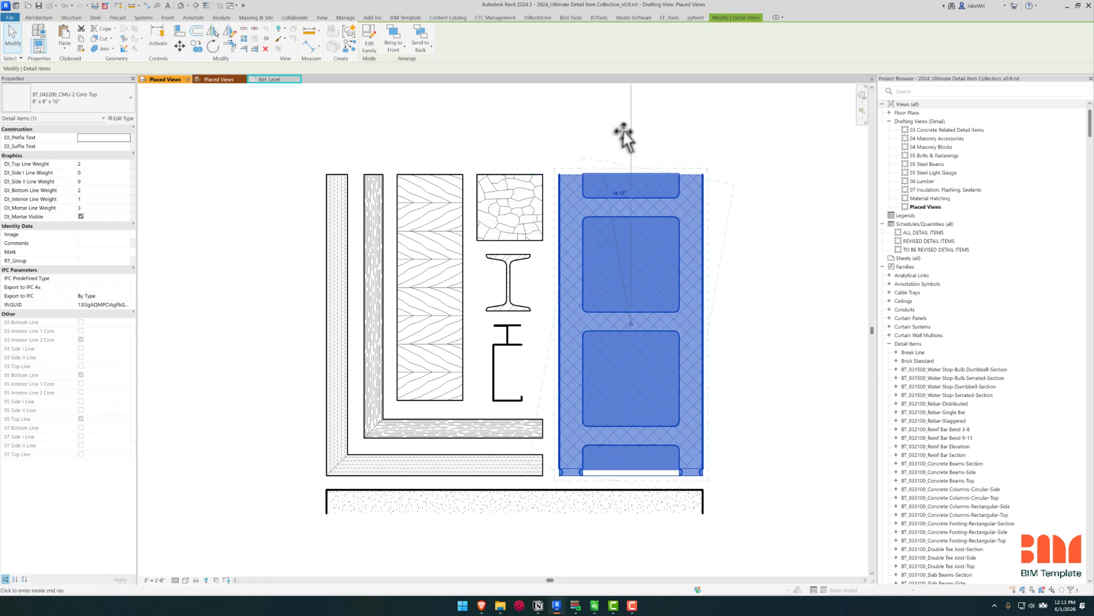
{"action": "left_click", "coordinate": [628, 139]}
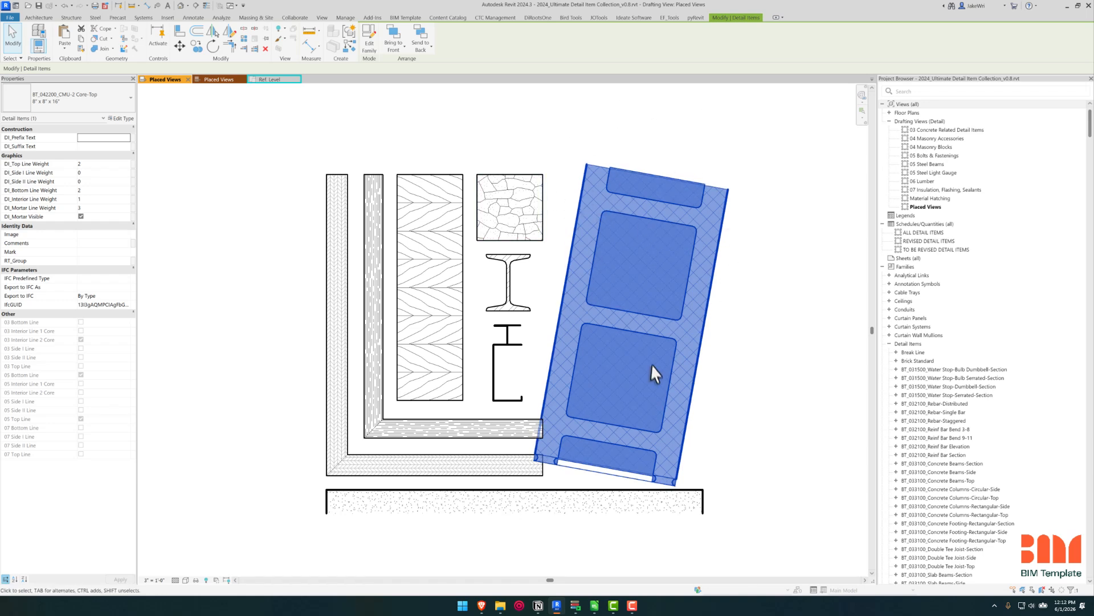
{"action": "key", "text": "ctrl+z"}
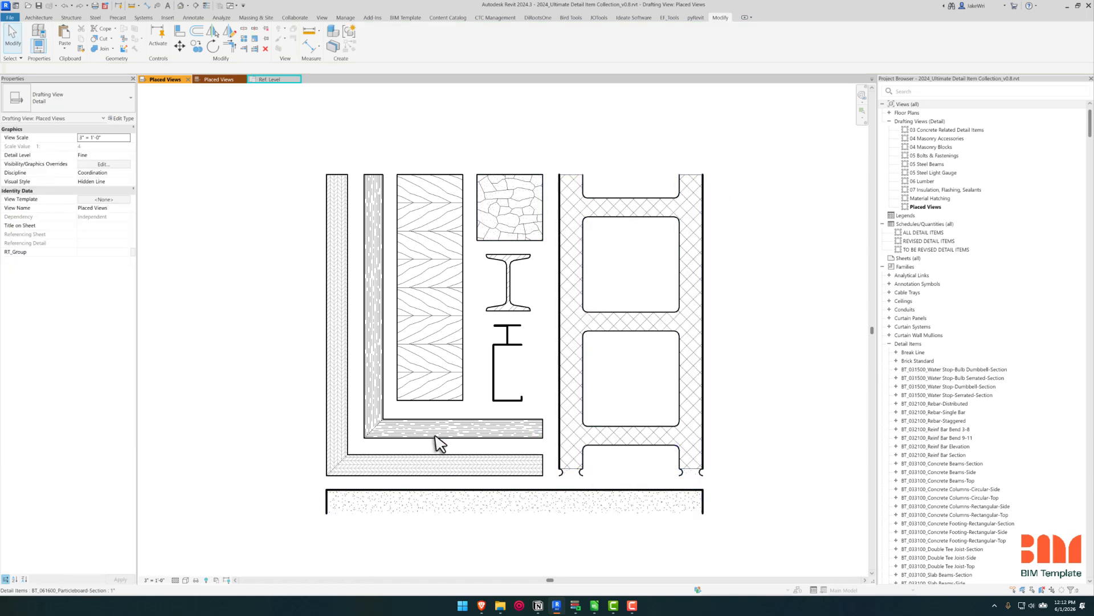
Tilt the upright plywood and particleboard sections outward by their upper ends, to about 1'-4 1/4" and 1'-1 3/4" long.
{"action": "left_click", "coordinate": [420, 453]}
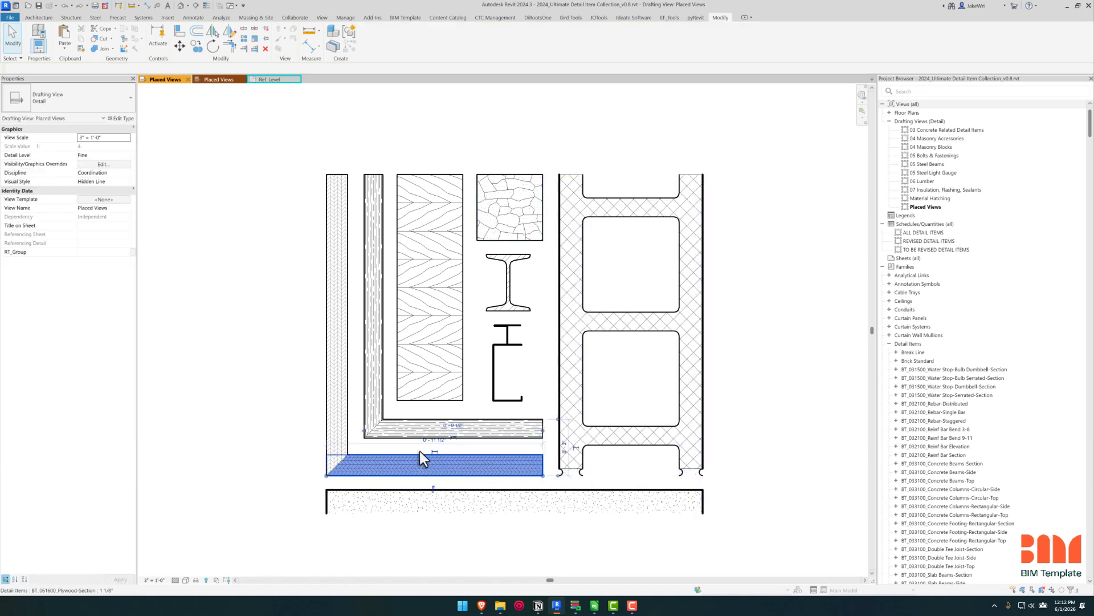
{"action": "left_click", "coordinate": [331, 201]}
{"action": "left_click_drag", "start_coordinate": [322, 175], "coordinate": [287, 171]}
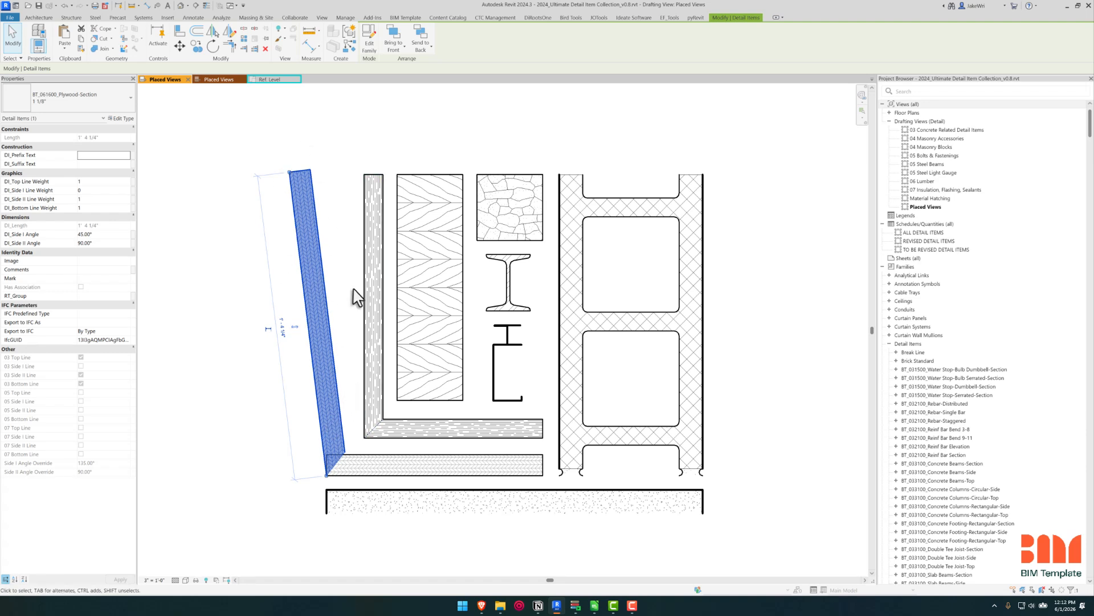
{"action": "left_click", "coordinate": [369, 177]}
{"action": "left_click_drag", "start_coordinate": [369, 177], "coordinate": [329, 181]}
{"action": "left_click", "coordinate": [725, 495]}
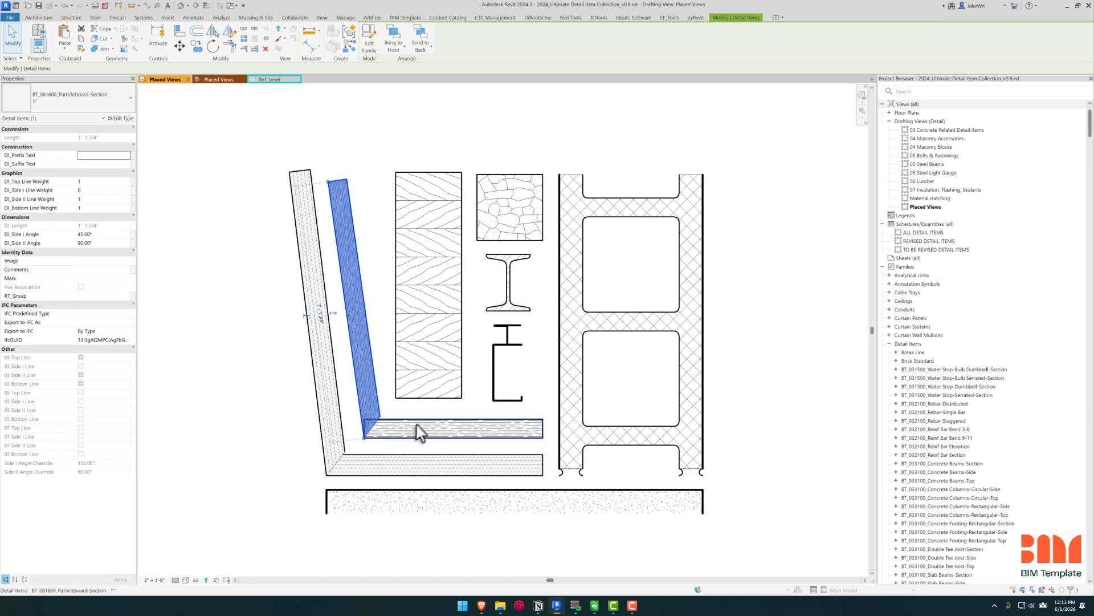
Compare the line weight and side angle properties of the horizontal particleboard, tilted particleboard and tilted plywood sections.
{"action": "left_click", "coordinate": [464, 443]}
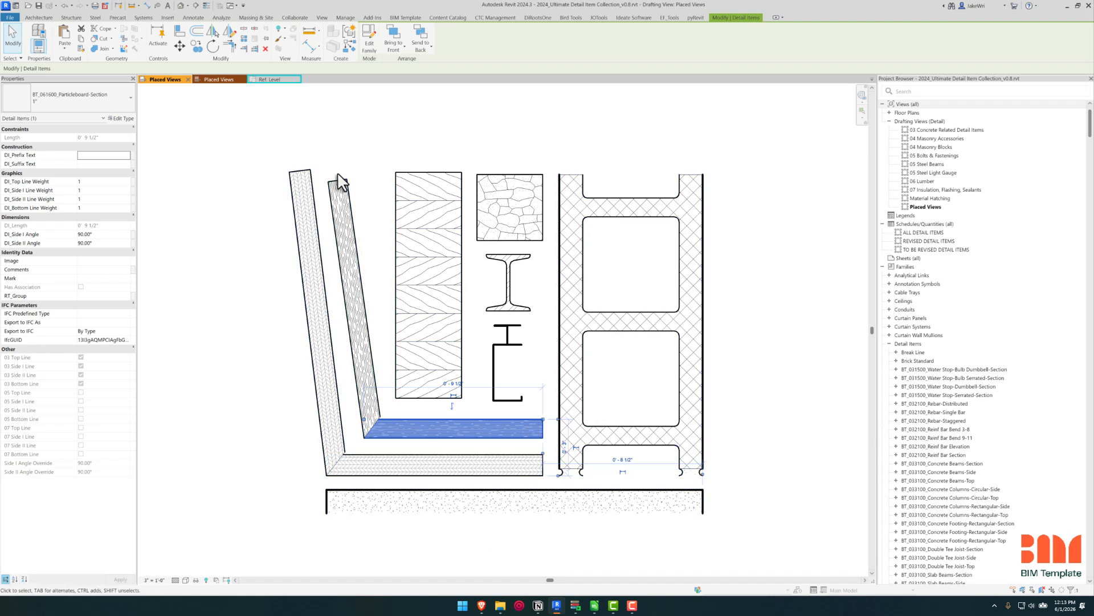
{"action": "left_click", "coordinate": [359, 317]}
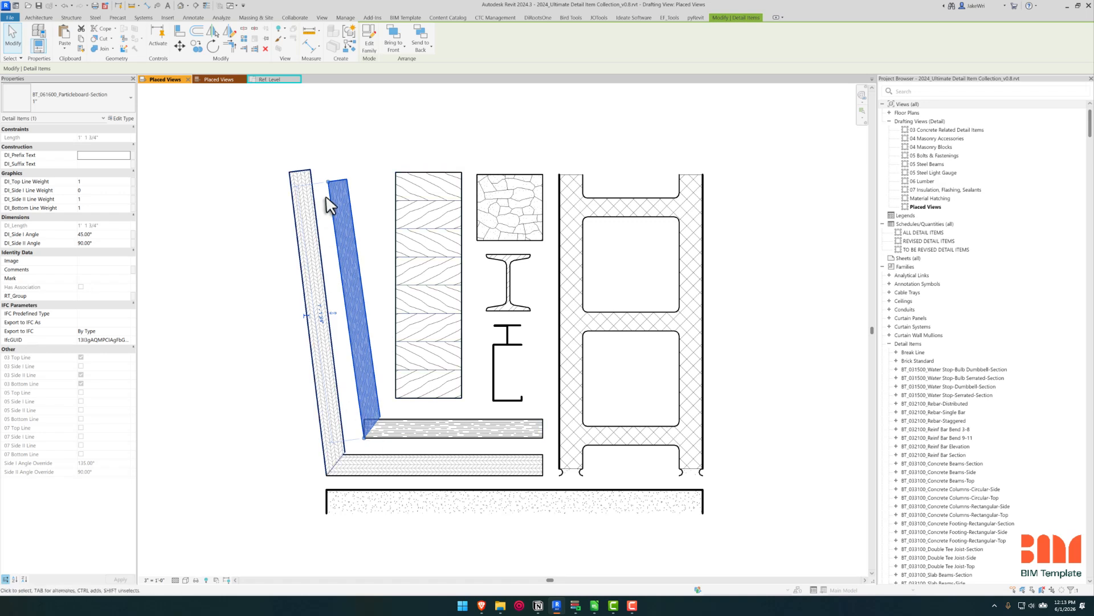
{"action": "left_click", "coordinate": [302, 168]}
{"action": "left_click", "coordinate": [302, 169]}
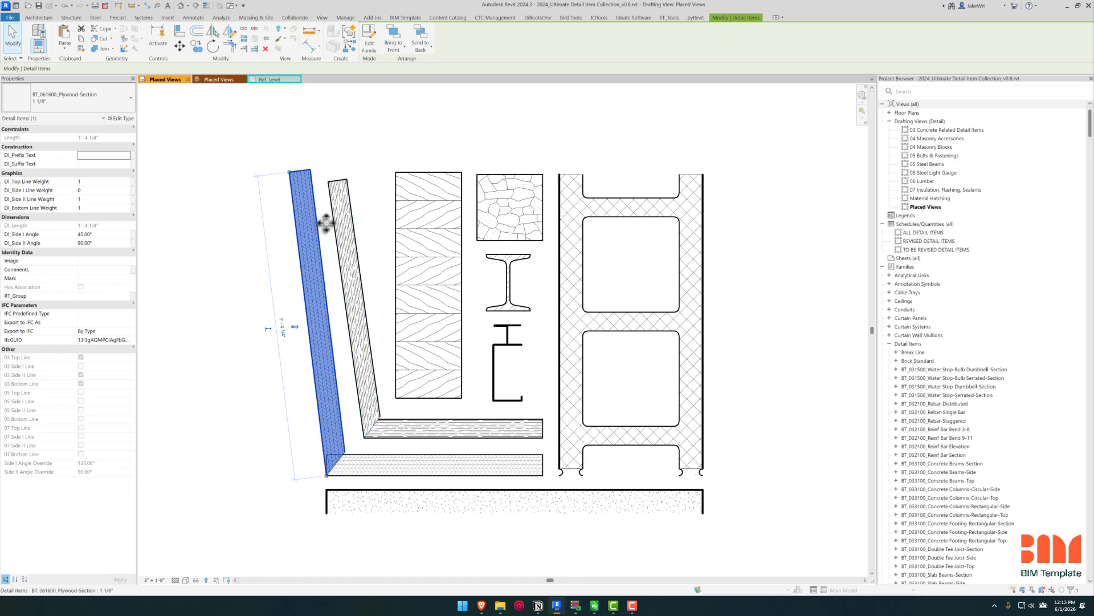
{"action": "left_click", "coordinate": [363, 295]}
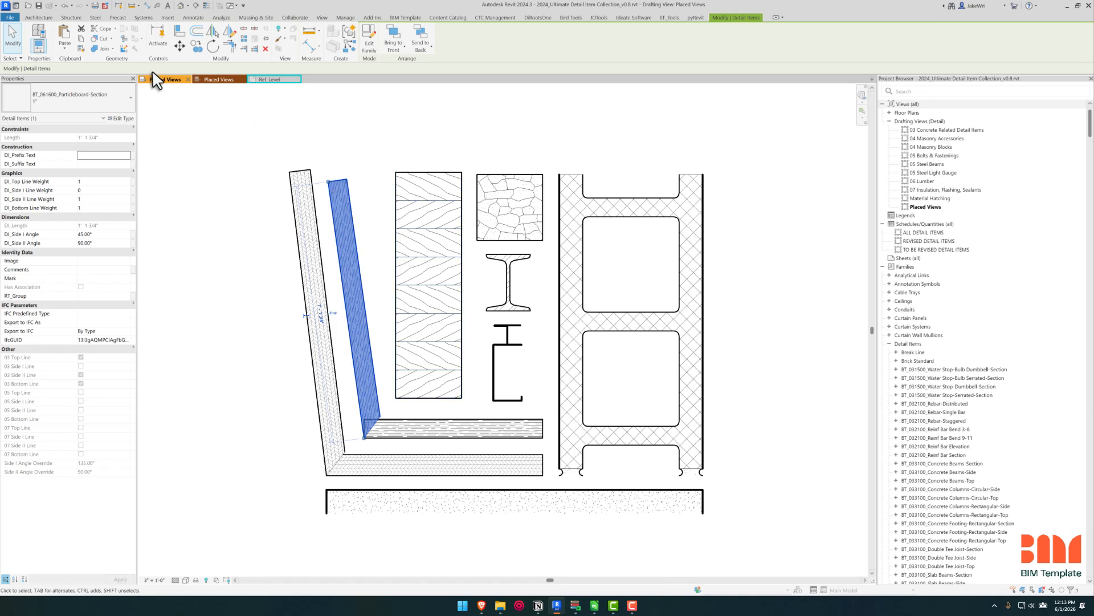
Open the project's Object Styles and expand the Generic Models and Detail Items subcategories.
{"action": "left_click", "coordinate": [344, 18]}
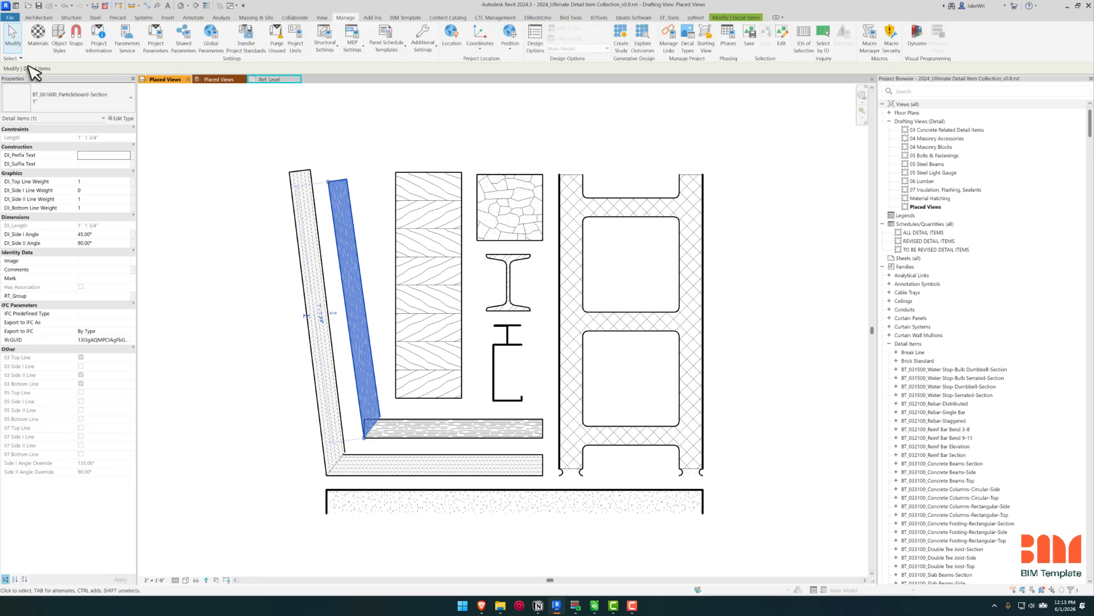
{"action": "left_click", "coordinate": [59, 37]}
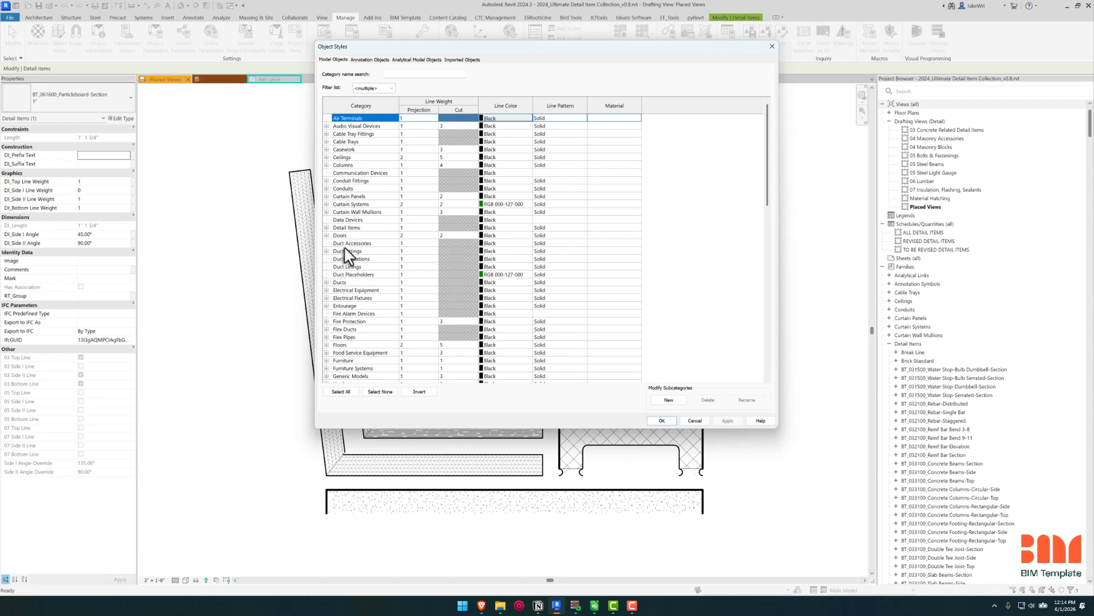
{"action": "left_click", "coordinate": [325, 228]}
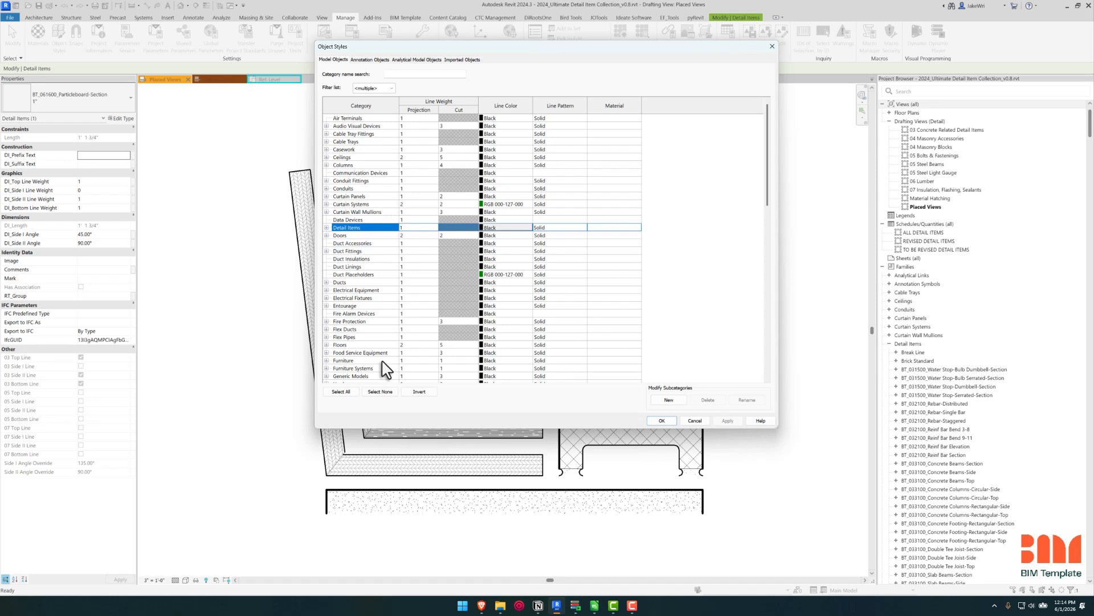
{"action": "scroll", "coordinate": [370, 351], "scroll_direction": "down", "scroll_amount": 2}
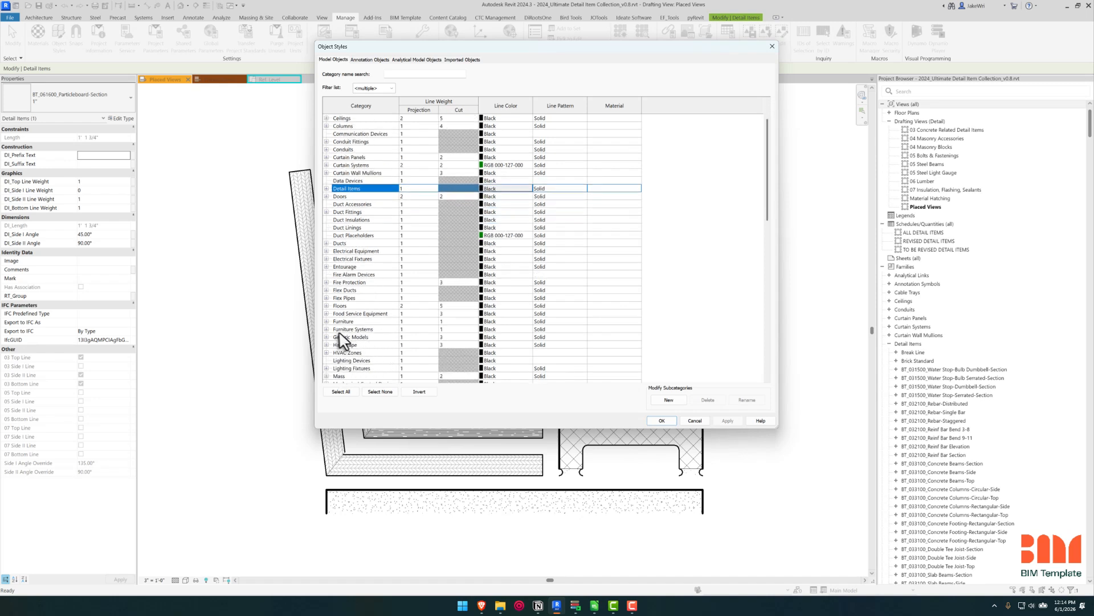
{"action": "left_click", "coordinate": [324, 337]}
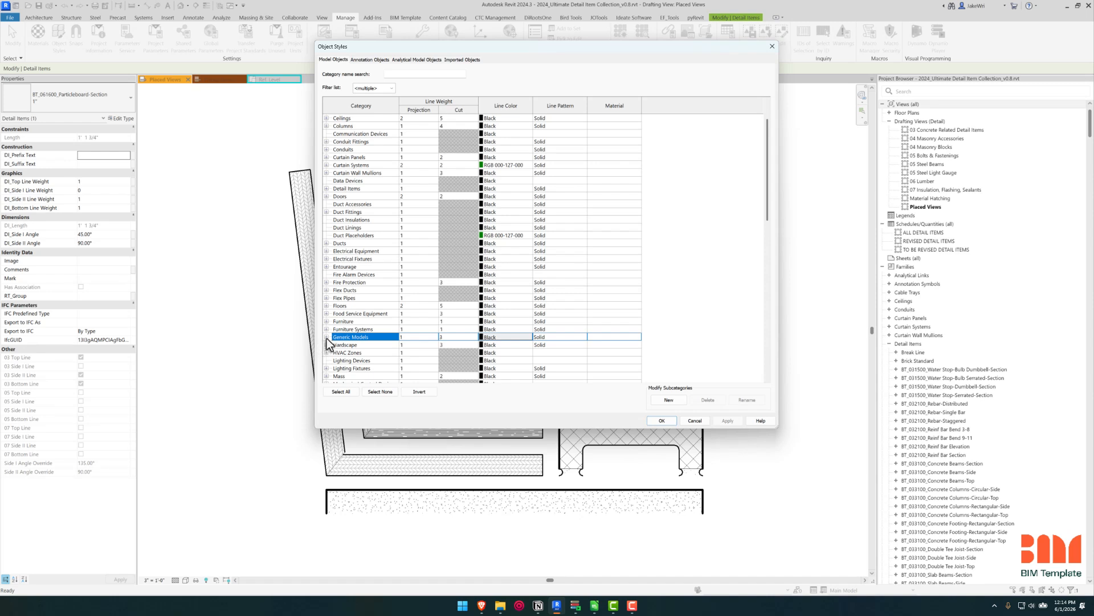
{"action": "left_click", "coordinate": [327, 337]}
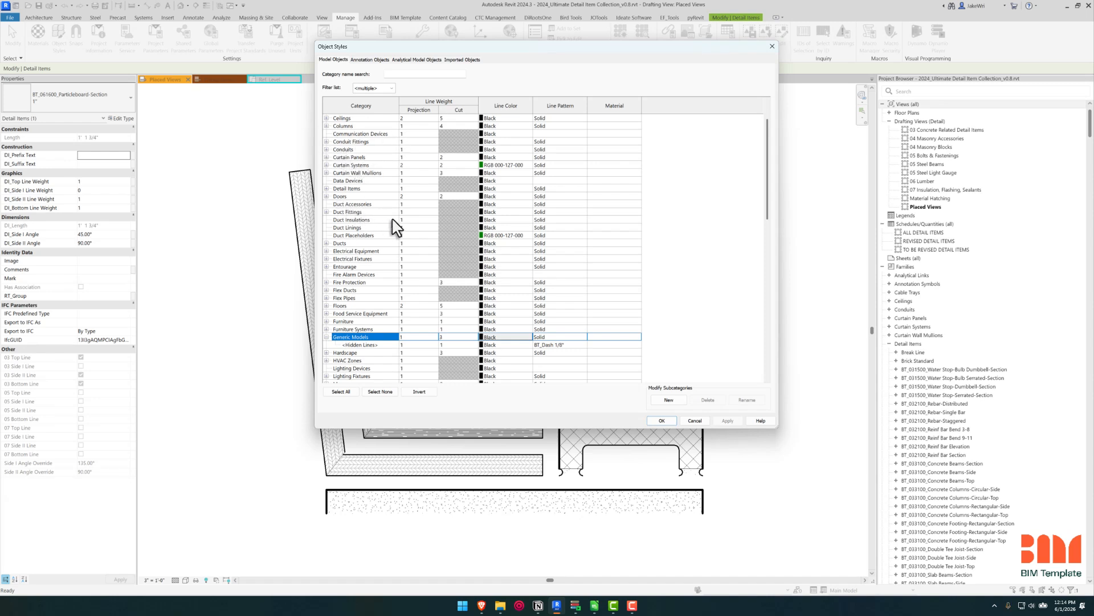
{"action": "left_click", "coordinate": [327, 189]}
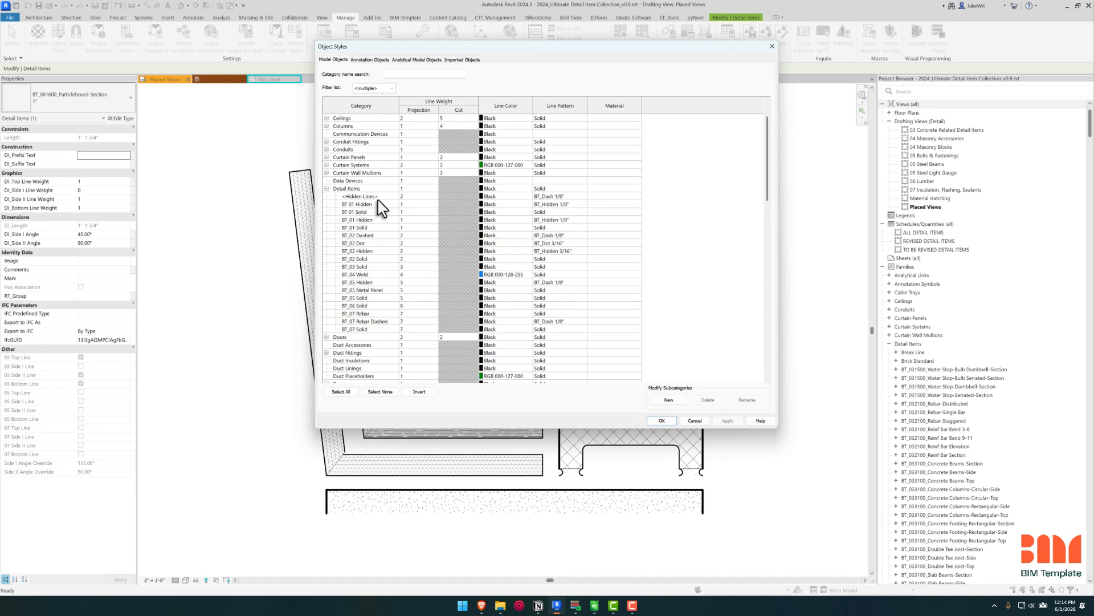
Compare the duplicate BT 01 and BT_01 Hidden and Solid subcategories with the other Detail Items line styles, and close Object Styles.
{"action": "left_click_drag", "start_coordinate": [378, 203], "coordinate": [379, 277]}
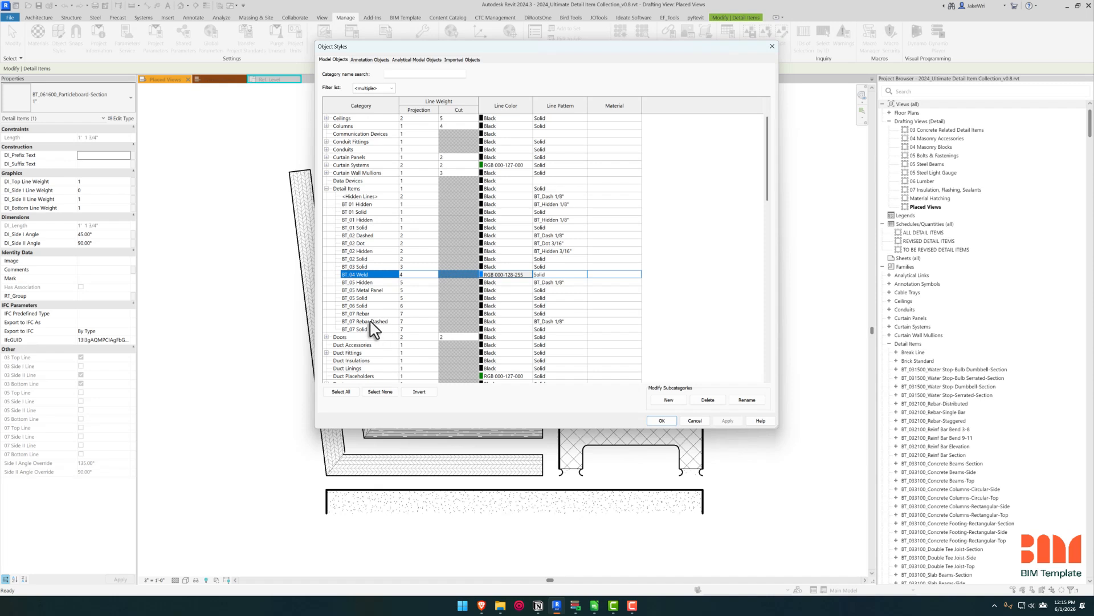
{"action": "left_click", "coordinate": [358, 205]}
{"action": "left_click", "coordinate": [364, 219]}
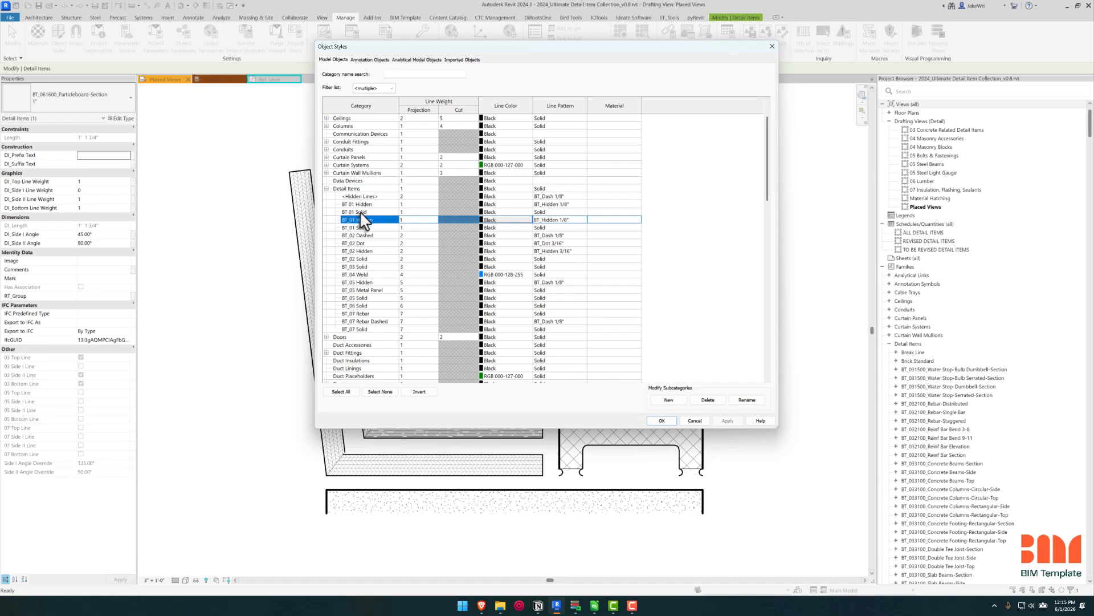
{"action": "left_click", "coordinate": [375, 204]}
{"action": "left_click", "coordinate": [379, 212]}
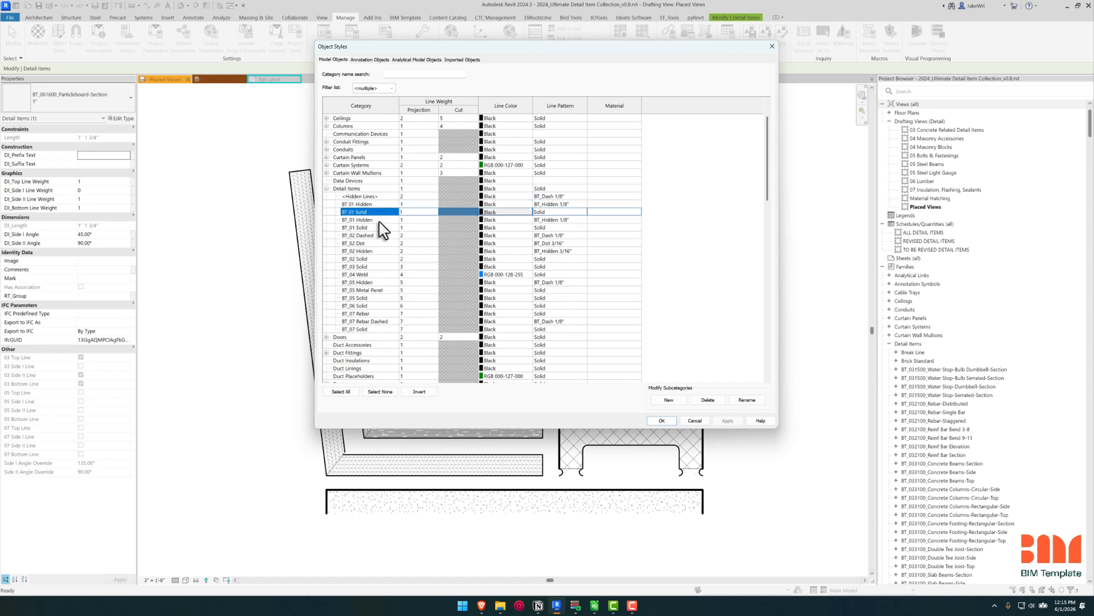
{"action": "left_click", "coordinate": [379, 220]}
{"action": "left_click", "coordinate": [381, 227]}
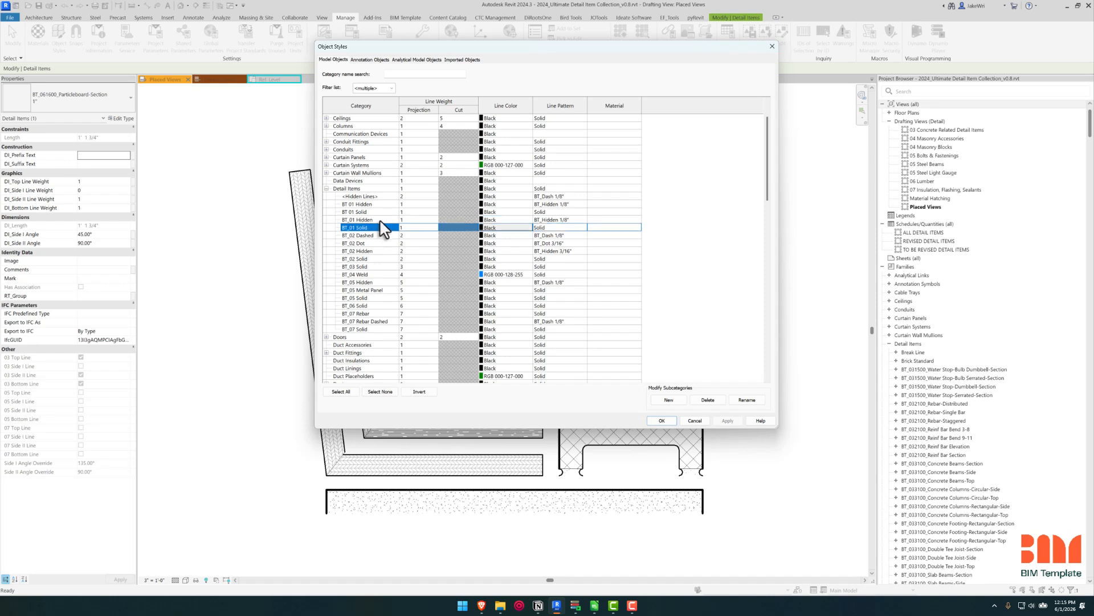
{"action": "left_click", "coordinate": [380, 212]}
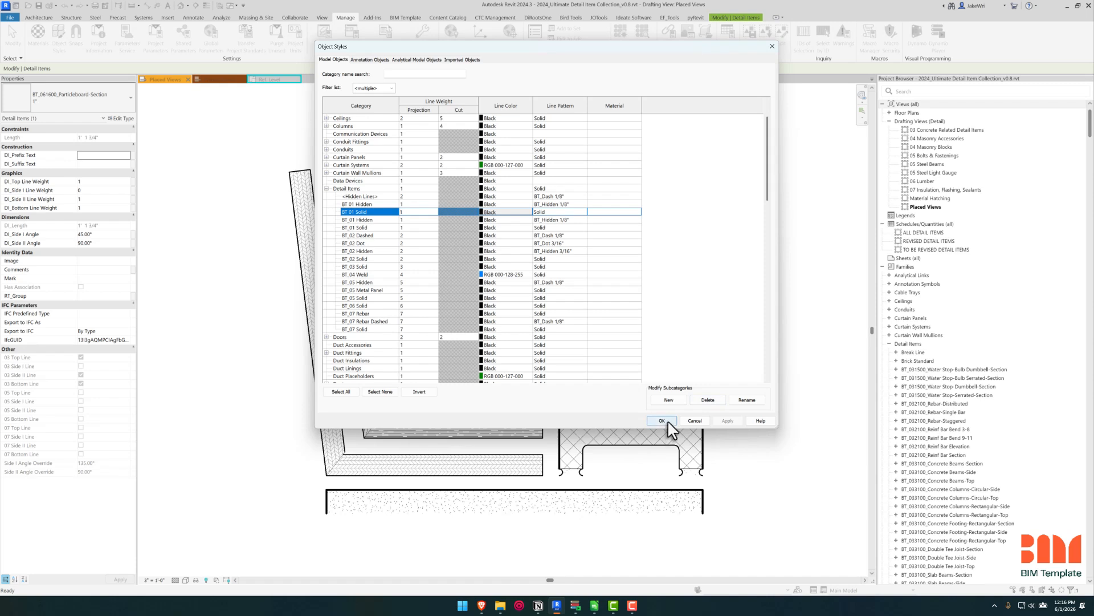
{"action": "left_click", "coordinate": [373, 266]}
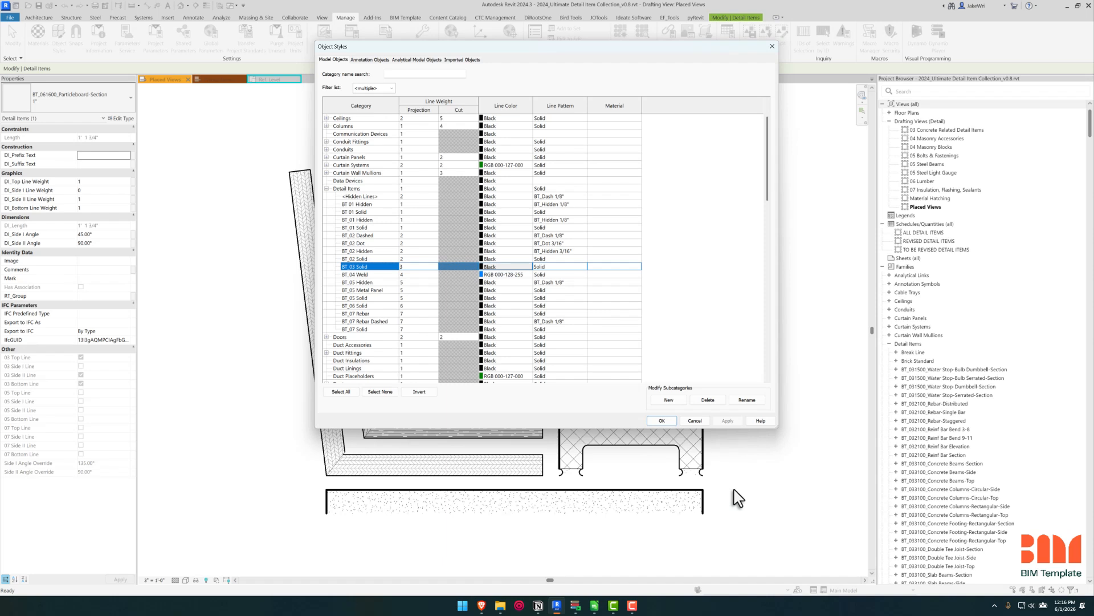
{"action": "left_click", "coordinate": [662, 420]}
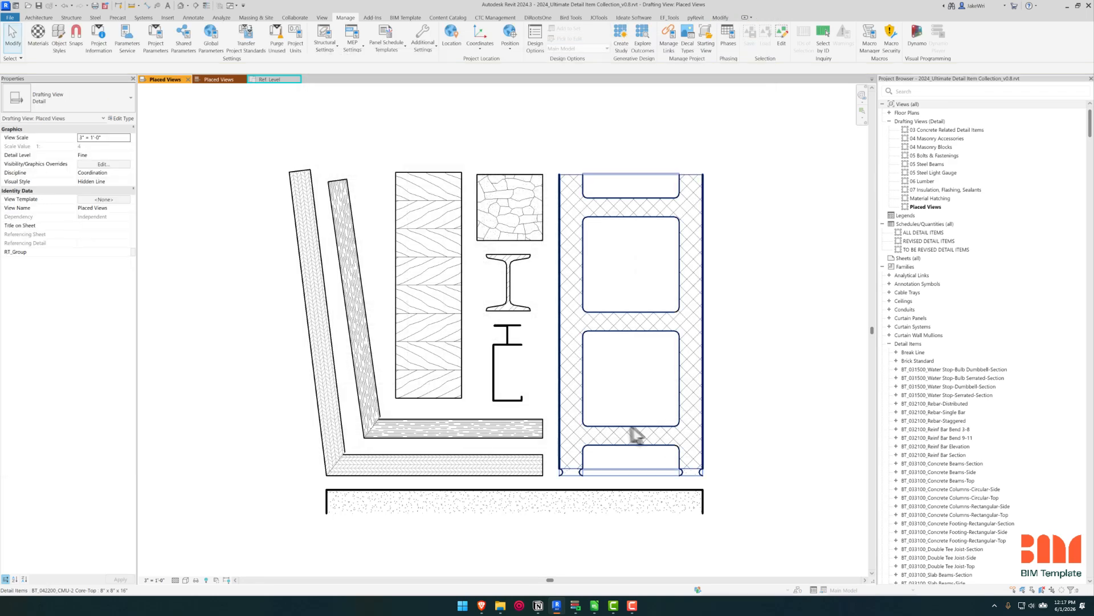
Open the tilted particleboard section's family for editing and show its Family Types parameters, including the Other group.
{"action": "left_click", "coordinate": [365, 369]}
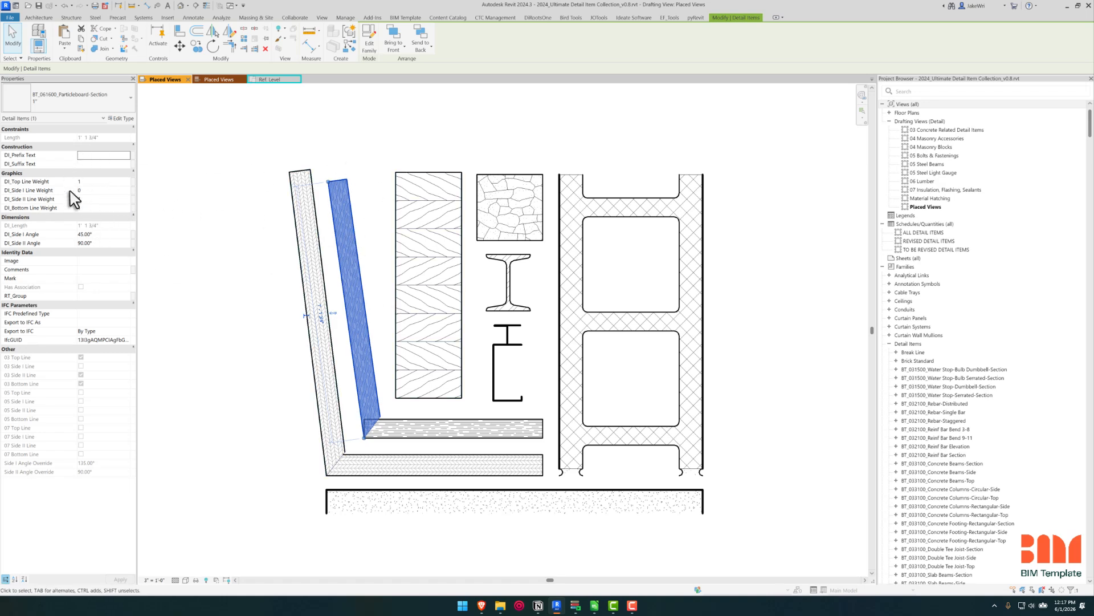
{"action": "left_click", "coordinate": [371, 36]}
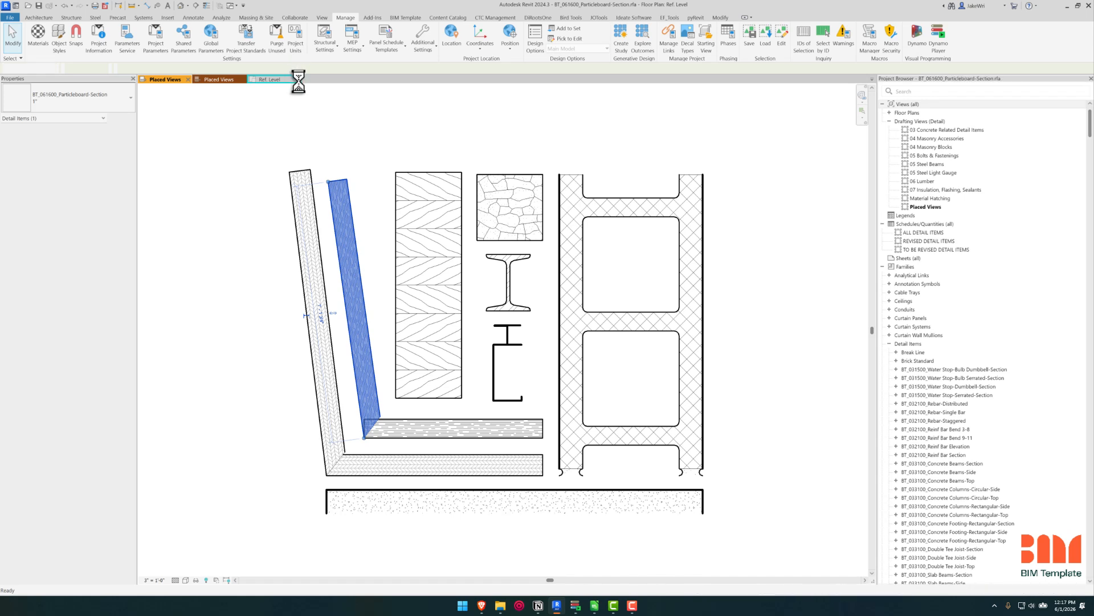
{"action": "scroll", "coordinate": [545, 336], "scroll_direction": "up", "scroll_amount": 8}
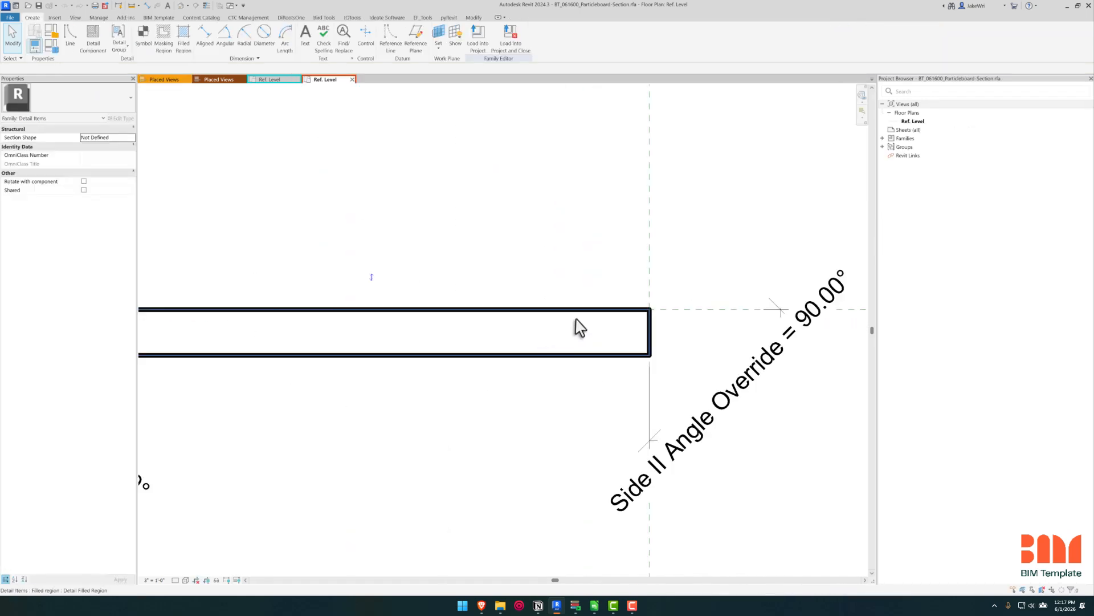
{"action": "left_click", "coordinate": [584, 317]}
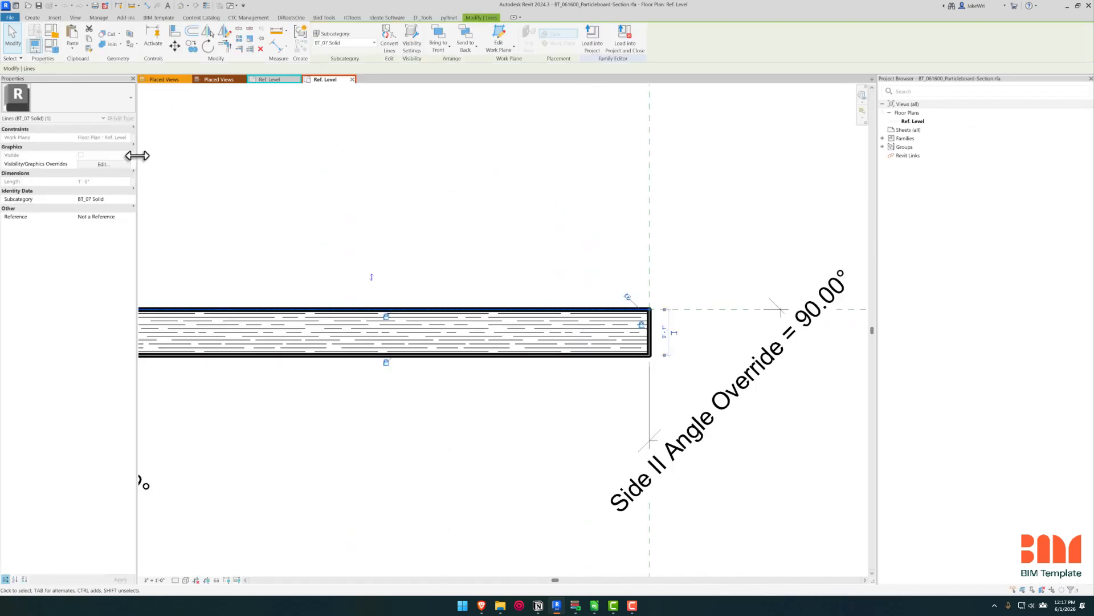
{"action": "left_click", "coordinate": [52, 45]}
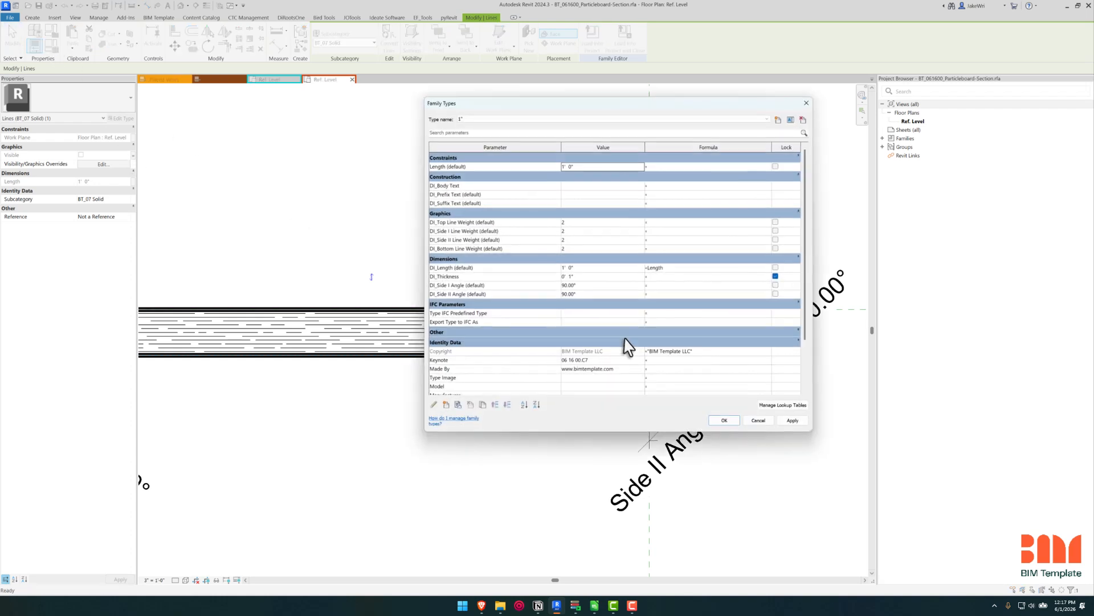
{"action": "left_click", "coordinate": [495, 331]}
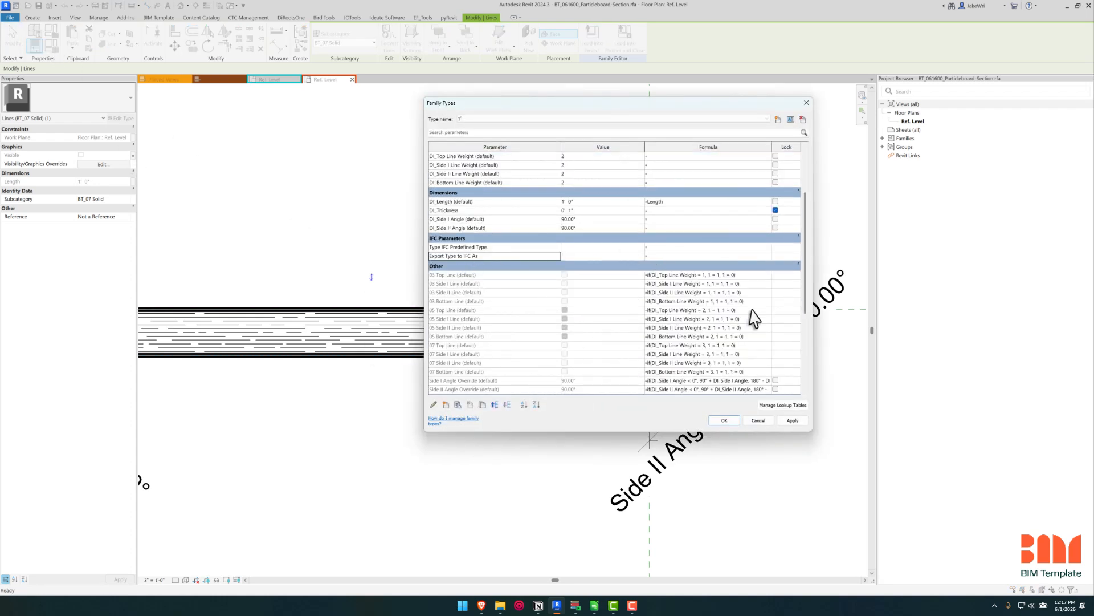
Test DI_Top Line Weight with the values 0, 3 and 4 in turn, applying 3 and 4 to the family and leaving it at 4.
{"action": "left_click", "coordinate": [708, 354]}
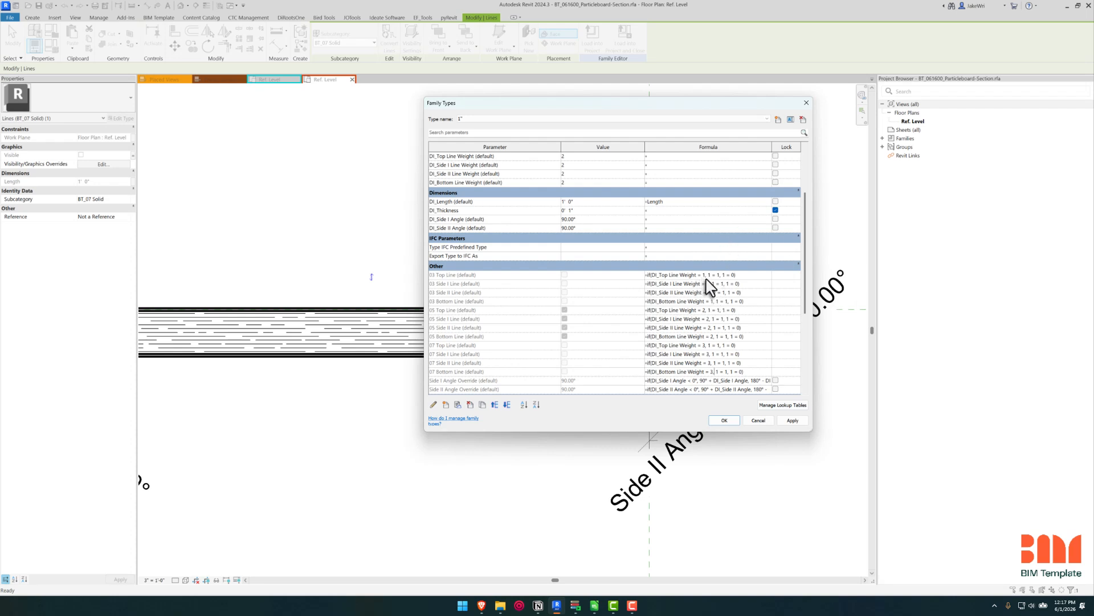
{"action": "left_click", "coordinate": [578, 157]}
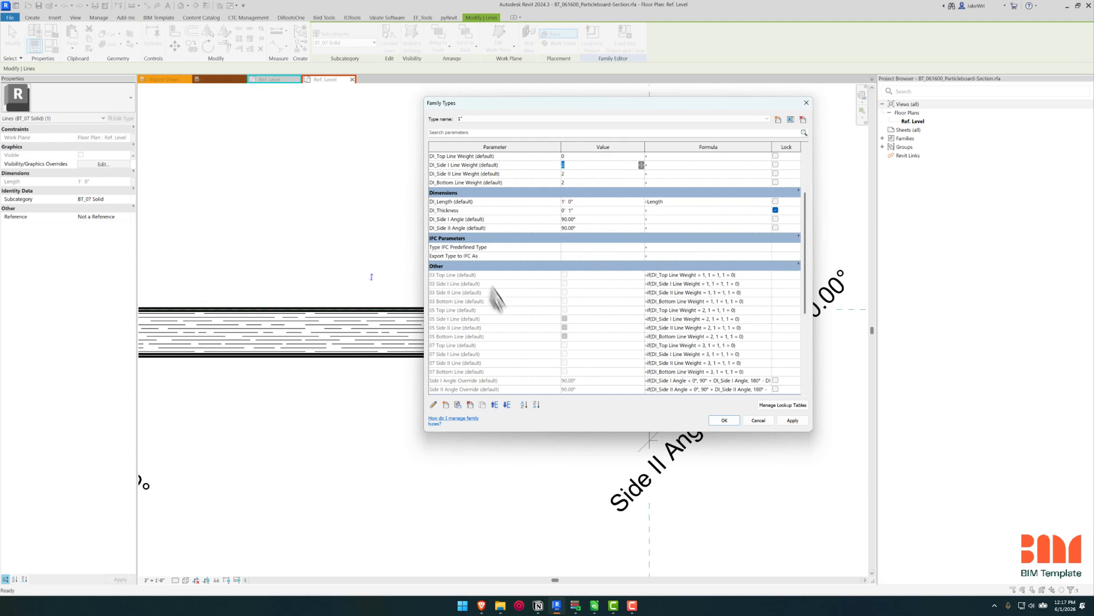
{"action": "left_click", "coordinate": [585, 159]}
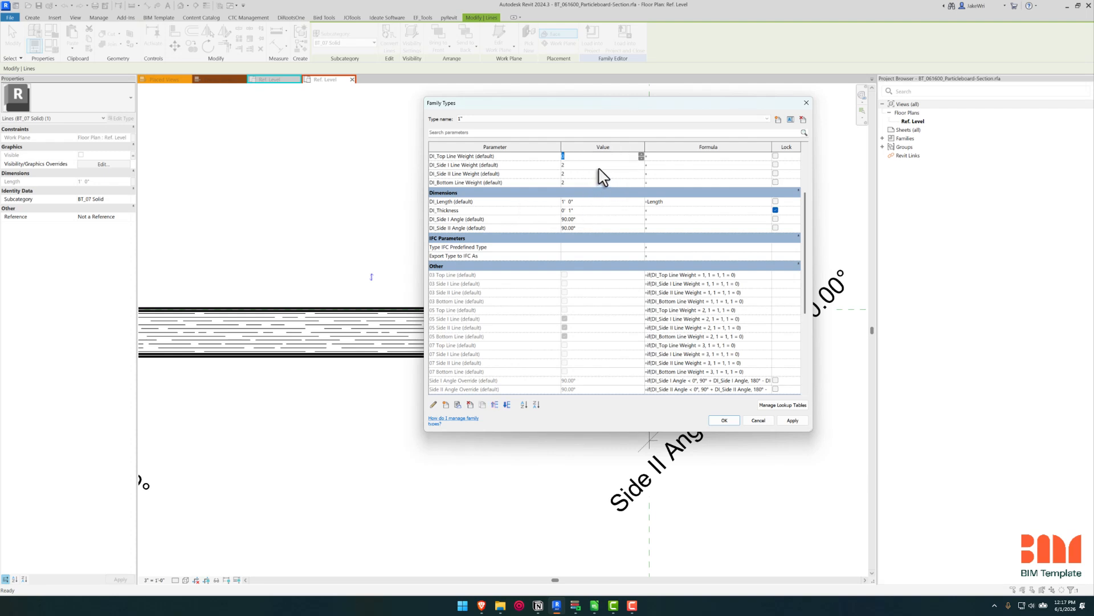
{"action": "type", "text": "3"}
{"action": "left_click", "coordinate": [793, 420]}
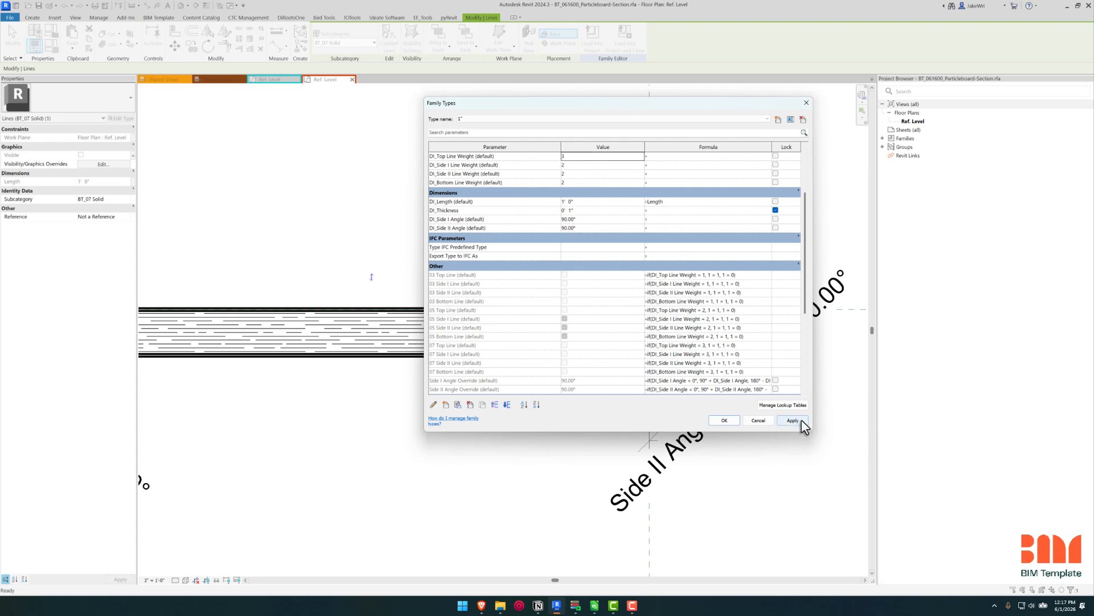
{"action": "left_click", "coordinate": [608, 156]}
{"action": "type", "text": "4"}
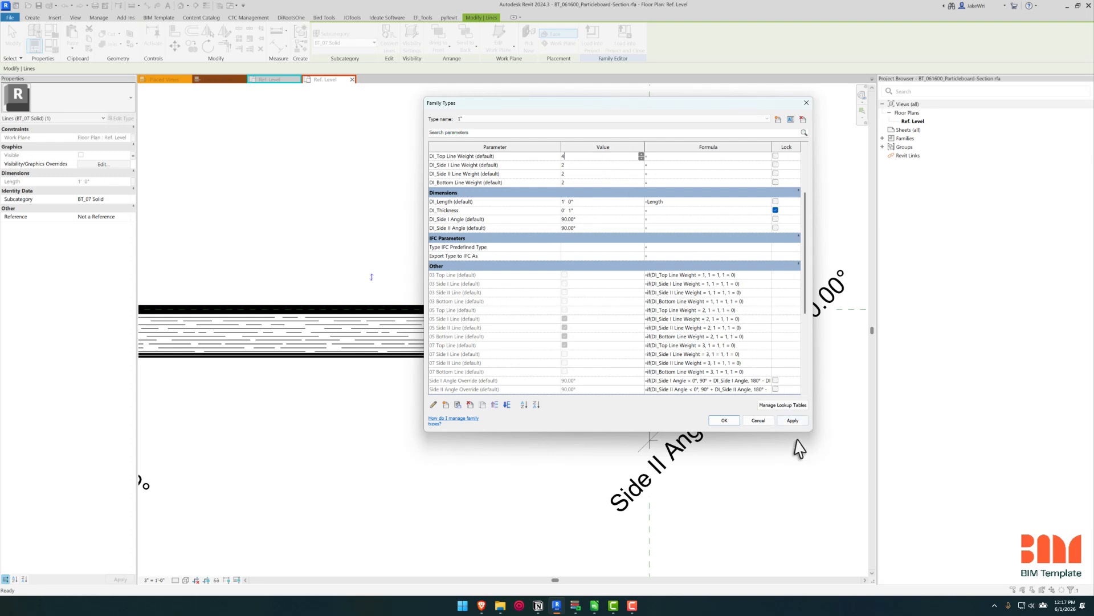
{"action": "left_click", "coordinate": [793, 422]}
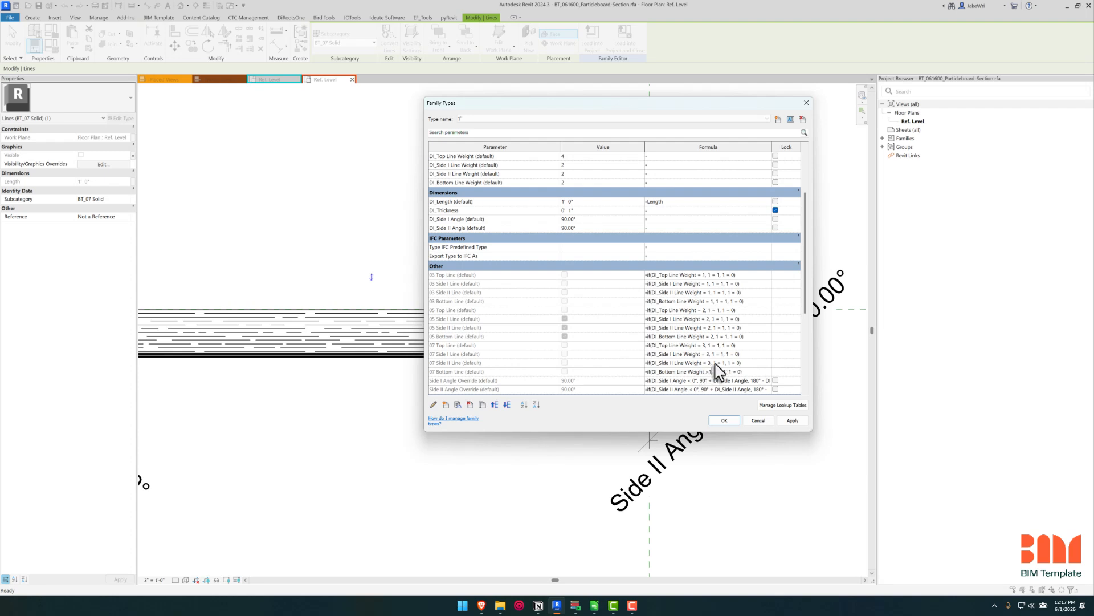
Change the 07 Bottom Line formula's condition to DI_Bottom Line Weight > 2, and apply a DI_Bottom Line Weight of 4.
{"action": "left_click", "coordinate": [716, 369]}
{"action": "left_click", "coordinate": [712, 374]}
{"action": "key", "text": "BackSpace"}
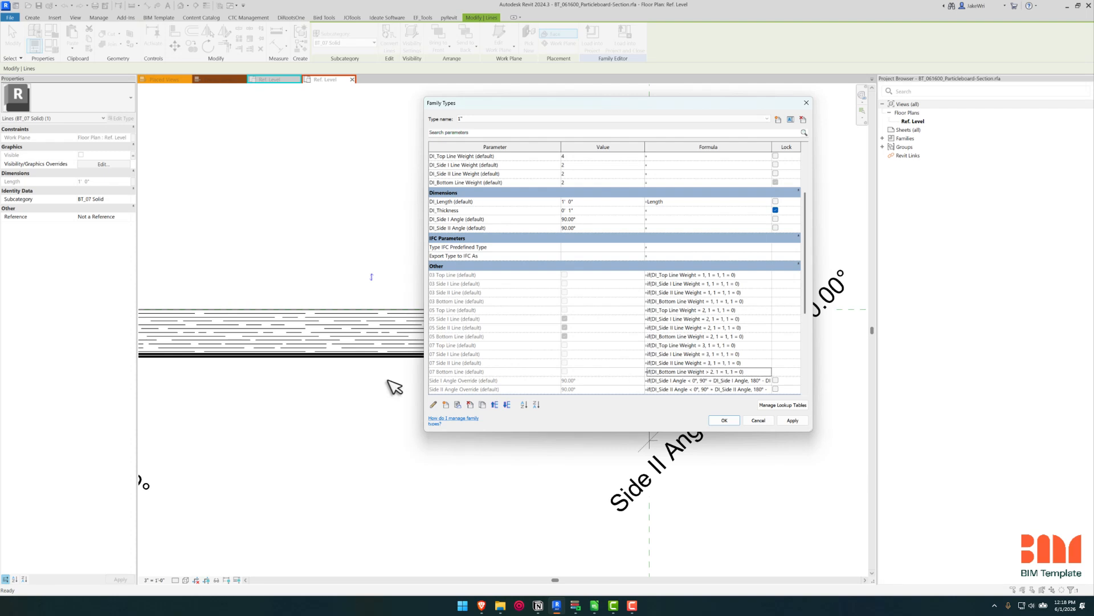
{"action": "left_click", "coordinate": [586, 183]}
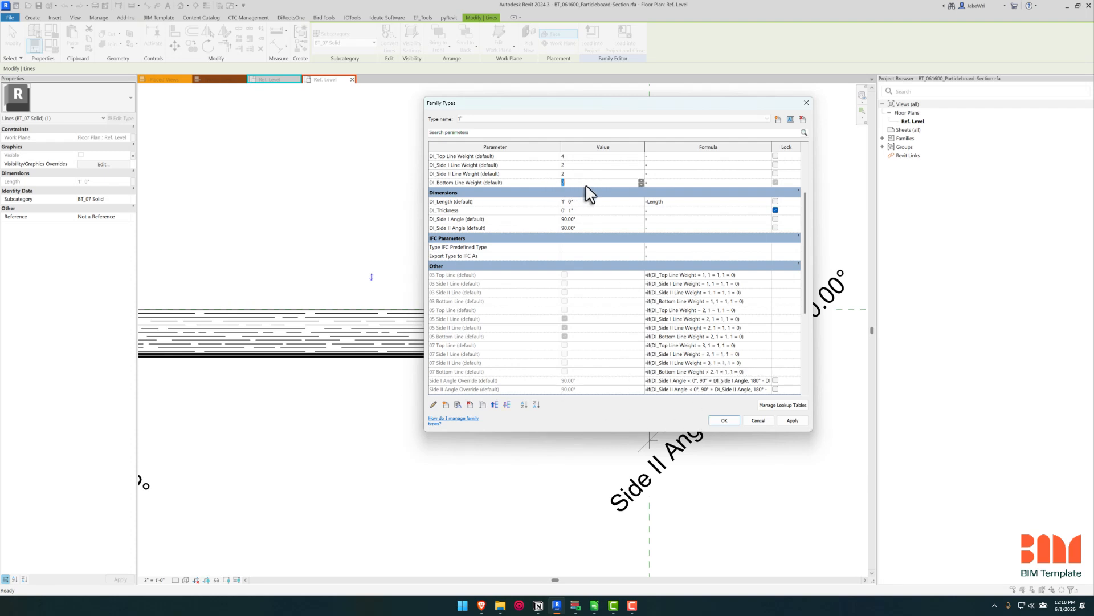
{"action": "type", "text": "4"}
{"action": "left_click", "coordinate": [794, 420]}
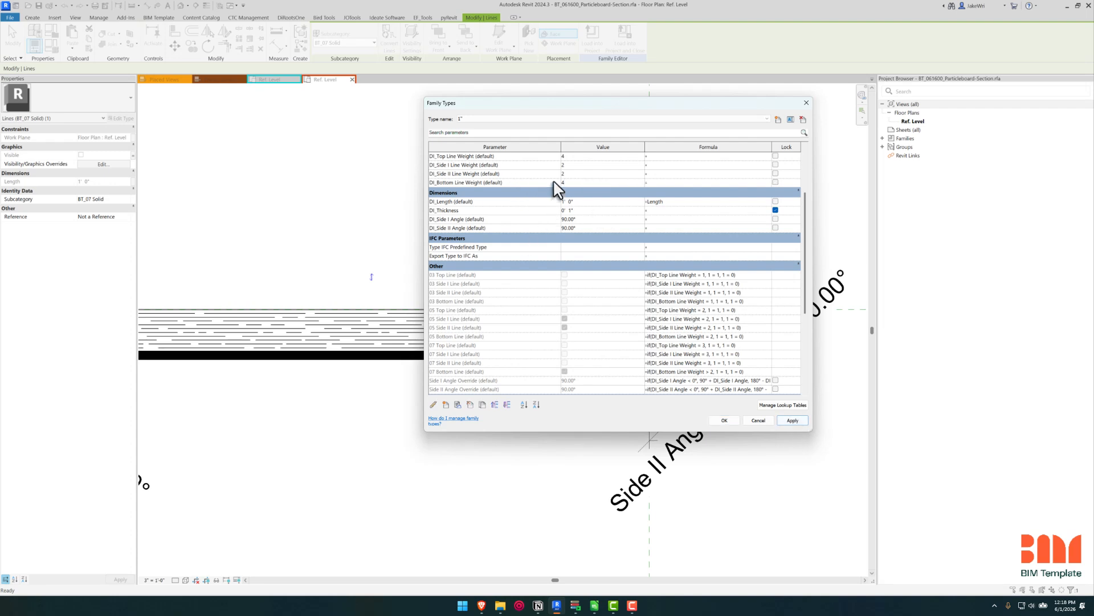
Apply DI_Bottom Line Weight values of 3, 2, 1 and 0 in turn, and close Family Types with the weight at 0.
{"action": "left_click", "coordinate": [579, 184]}
{"action": "type", "text": "3"}
{"action": "left_click", "coordinate": [800, 419]}
{"action": "left_click", "coordinate": [589, 185]}
{"action": "type", "text": "2"}
{"action": "left_click", "coordinate": [793, 420]}
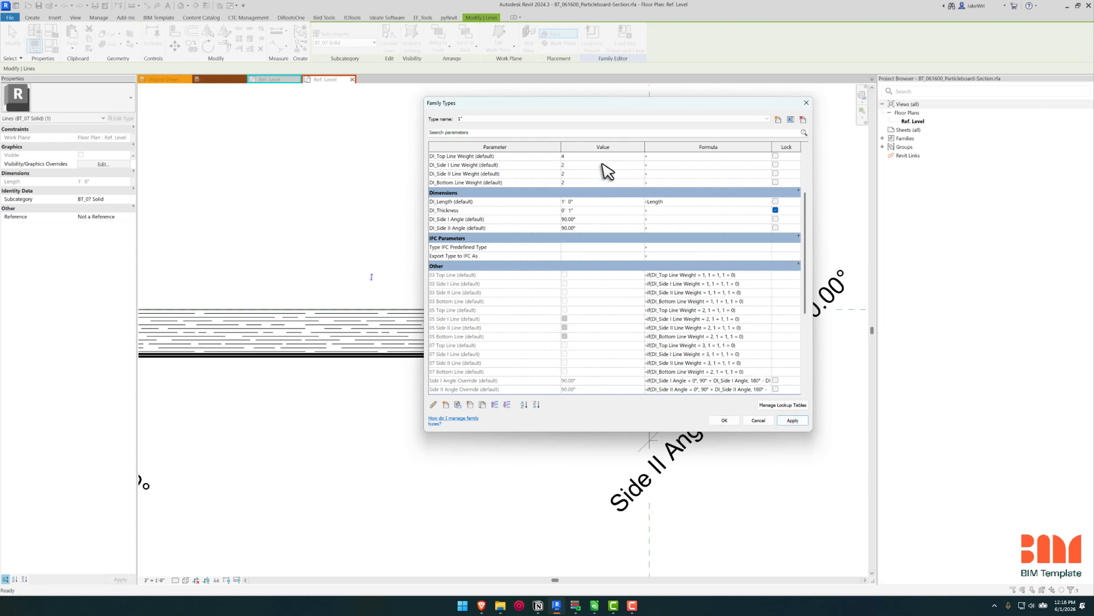
{"action": "left_click", "coordinate": [579, 184]}
{"action": "type", "text": "1"}
{"action": "left_click", "coordinate": [792, 421]}
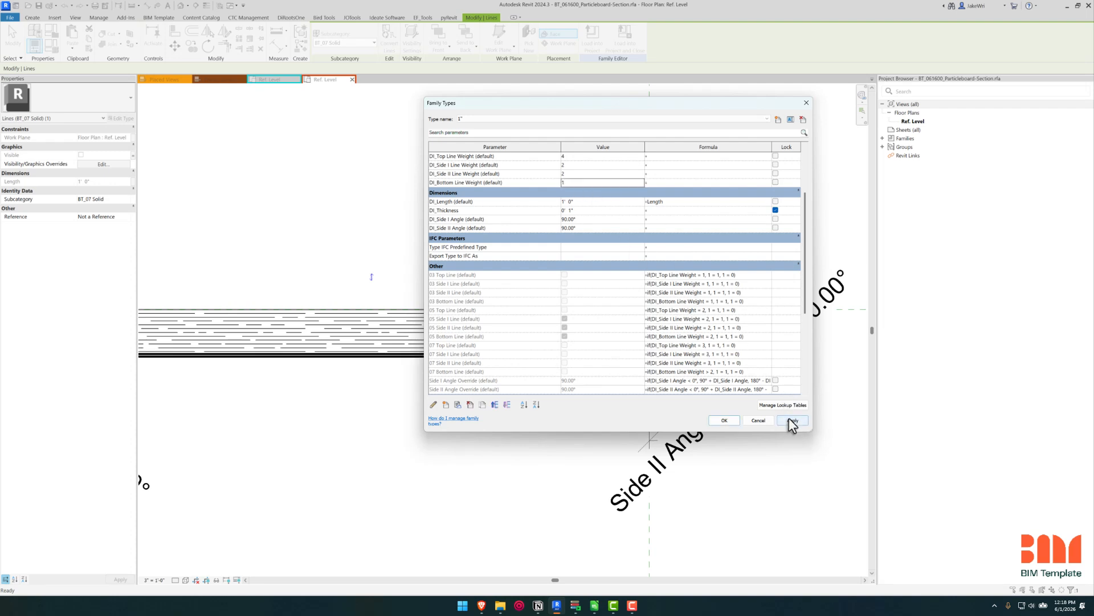
{"action": "left_click", "coordinate": [584, 184]}
{"action": "type", "text": "0"}
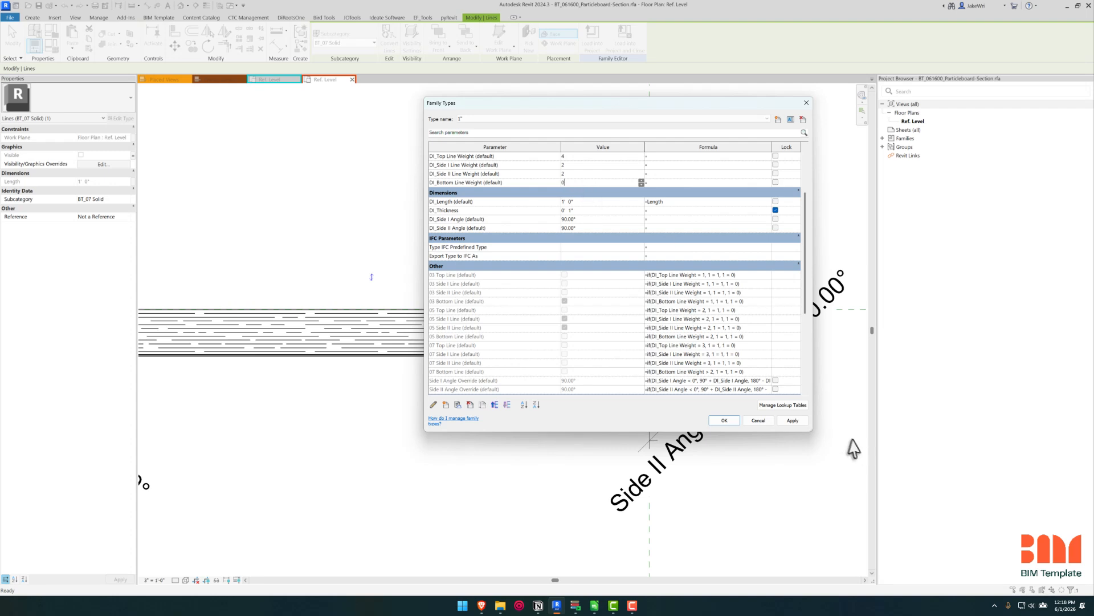
{"action": "left_click", "coordinate": [792, 420]}
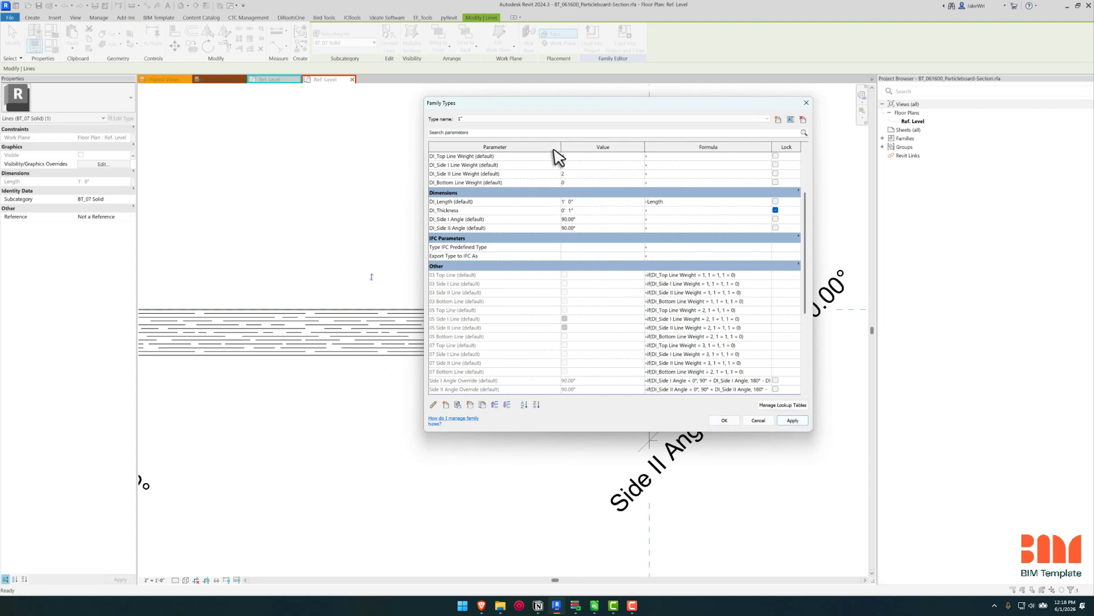
{"action": "left_click", "coordinate": [725, 420]}
Review the line weights of the particleboard family's Detail Items subcategories in Object Styles, and close without changes.
{"action": "left_click", "coordinate": [211, 111]}
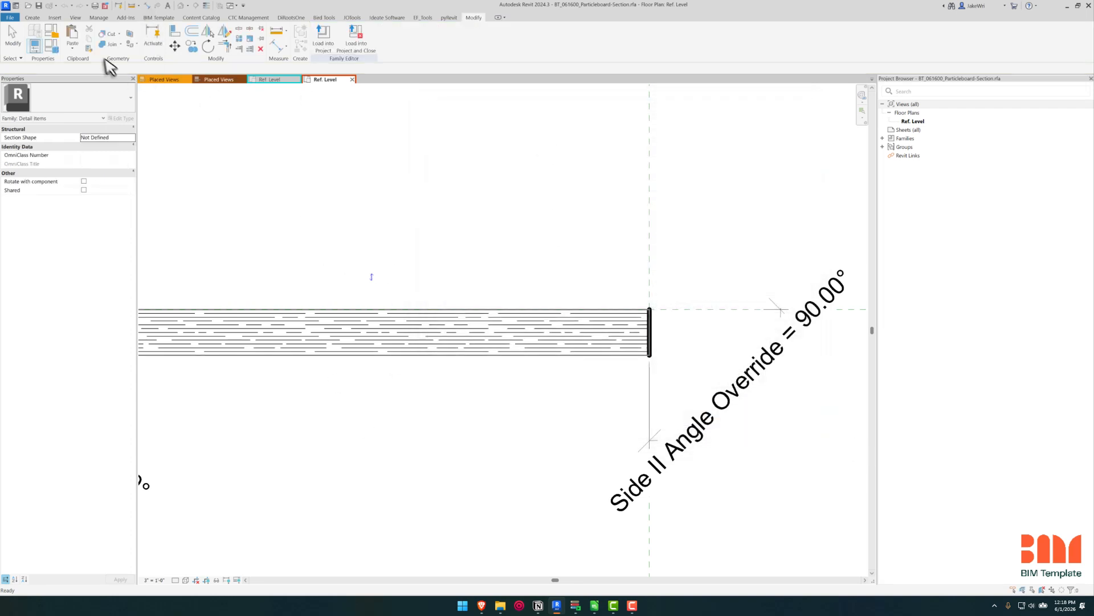
{"action": "left_click", "coordinate": [99, 18]}
{"action": "left_click", "coordinate": [59, 38]}
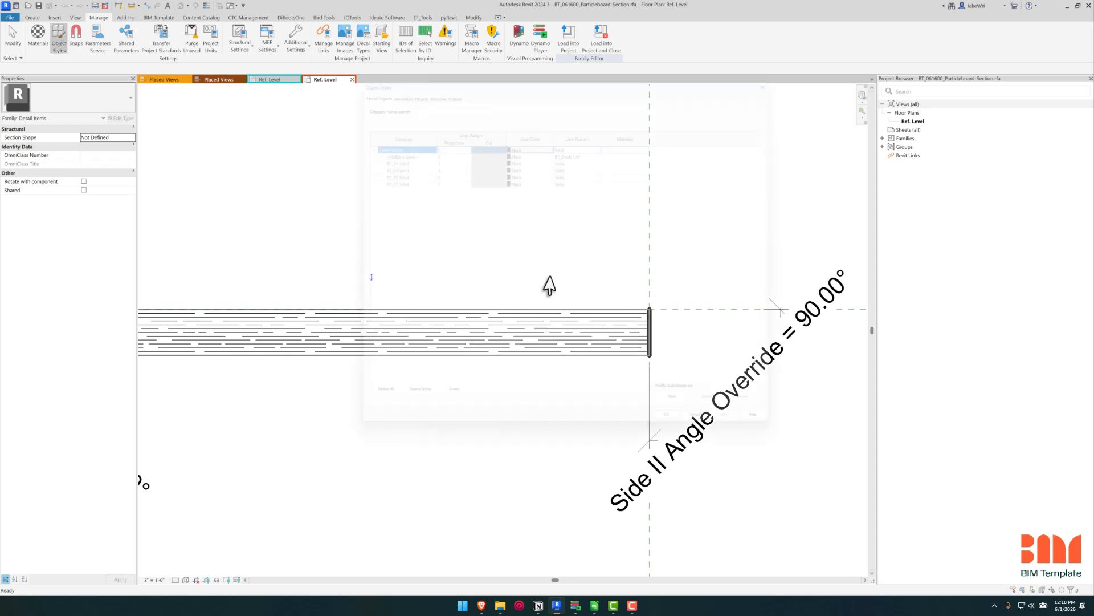
{"action": "left_click", "coordinate": [380, 135]}
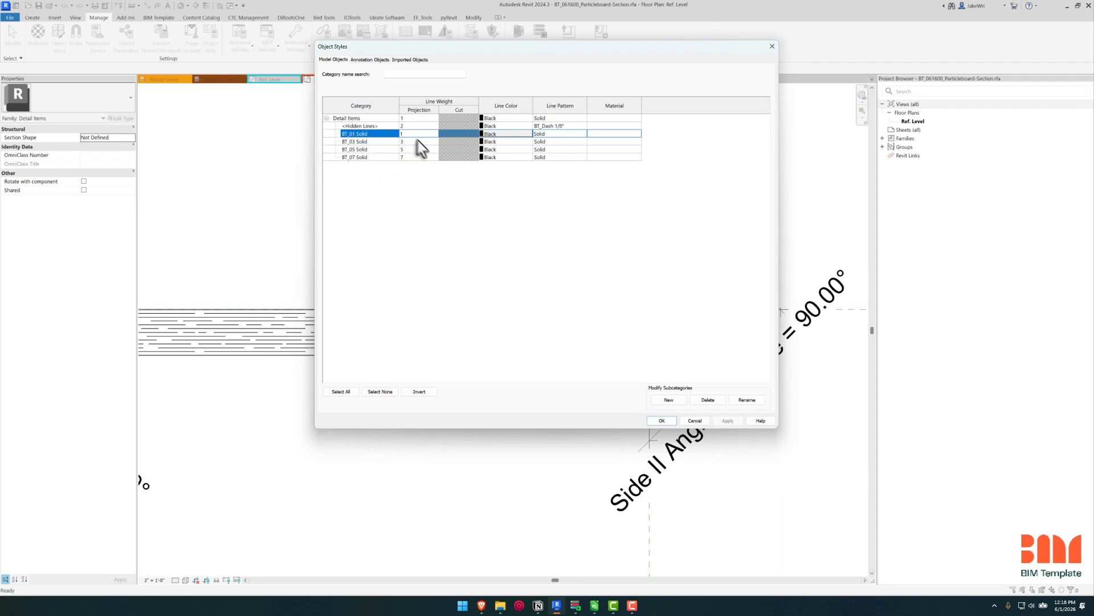
{"action": "left_click", "coordinate": [693, 421]}
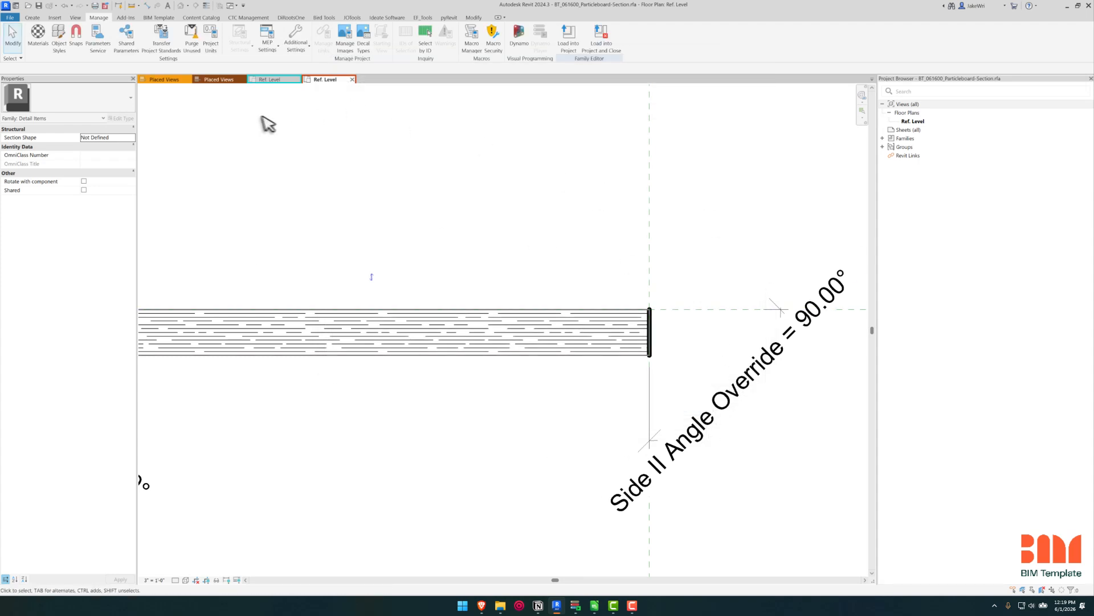
Switch to the Placed Views drafting view of the 2024 Ultimate Detail Item Collection and show the Detail Items subcategories in Object Styles.
{"action": "left_click", "coordinate": [215, 86]}
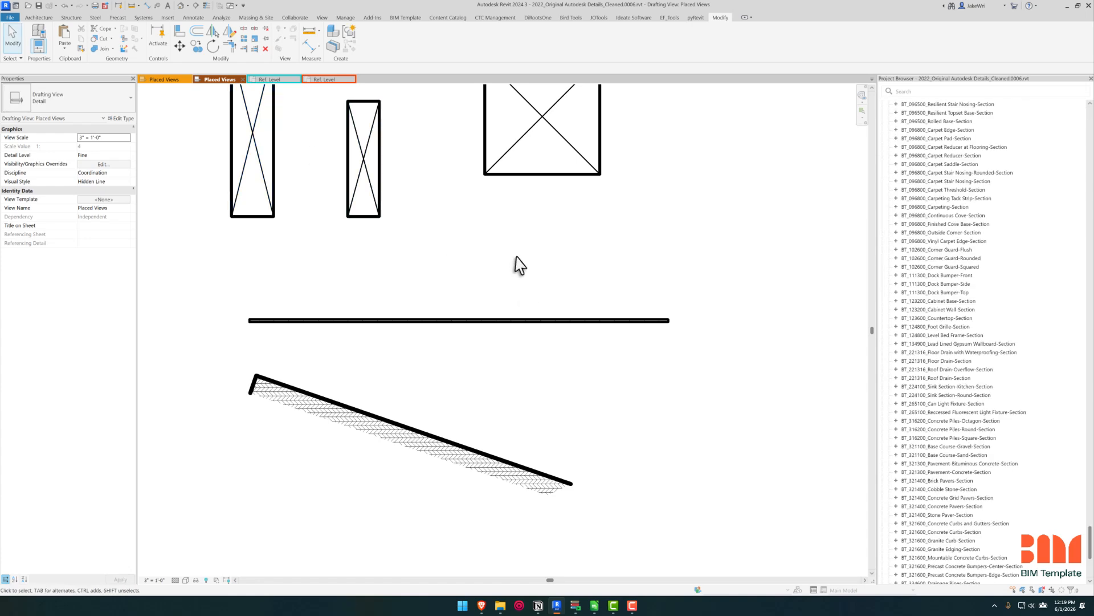
{"action": "left_click", "coordinate": [169, 83]}
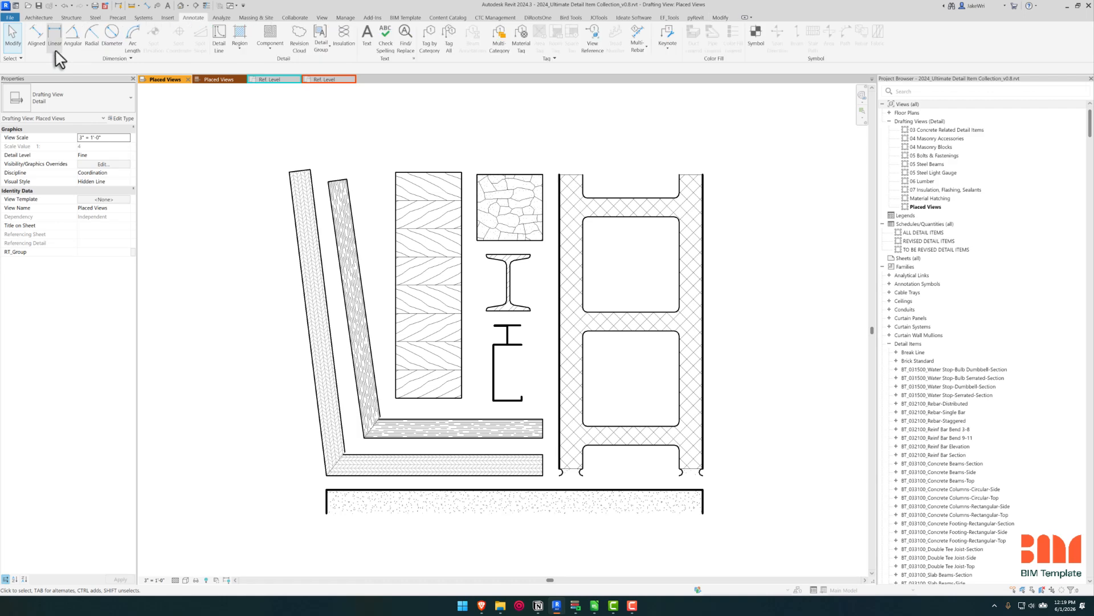
{"action": "left_click", "coordinate": [344, 17]}
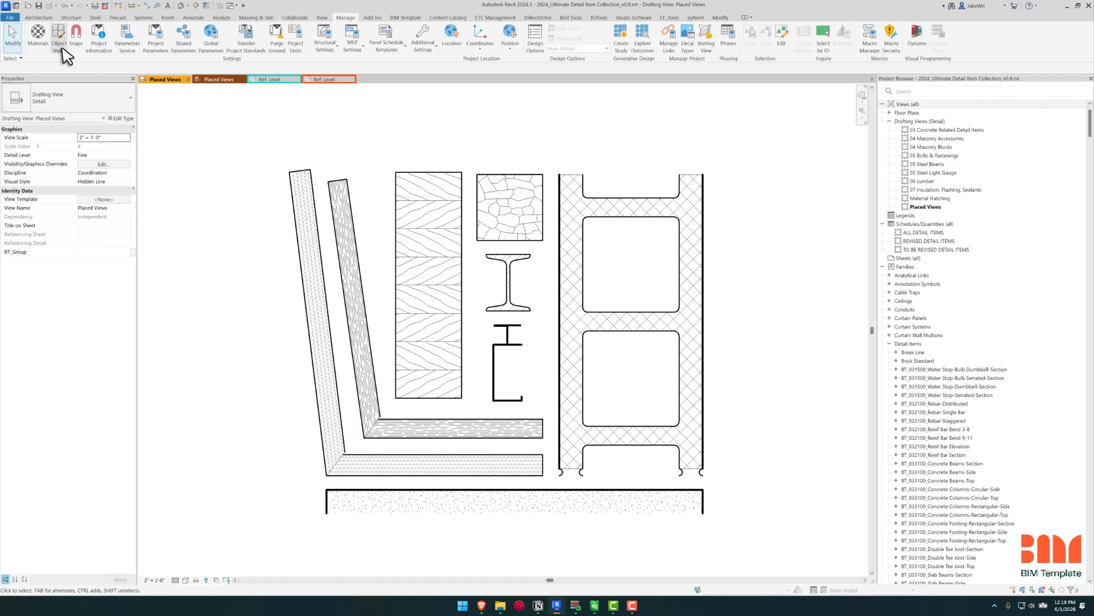
{"action": "left_click", "coordinate": [59, 38]}
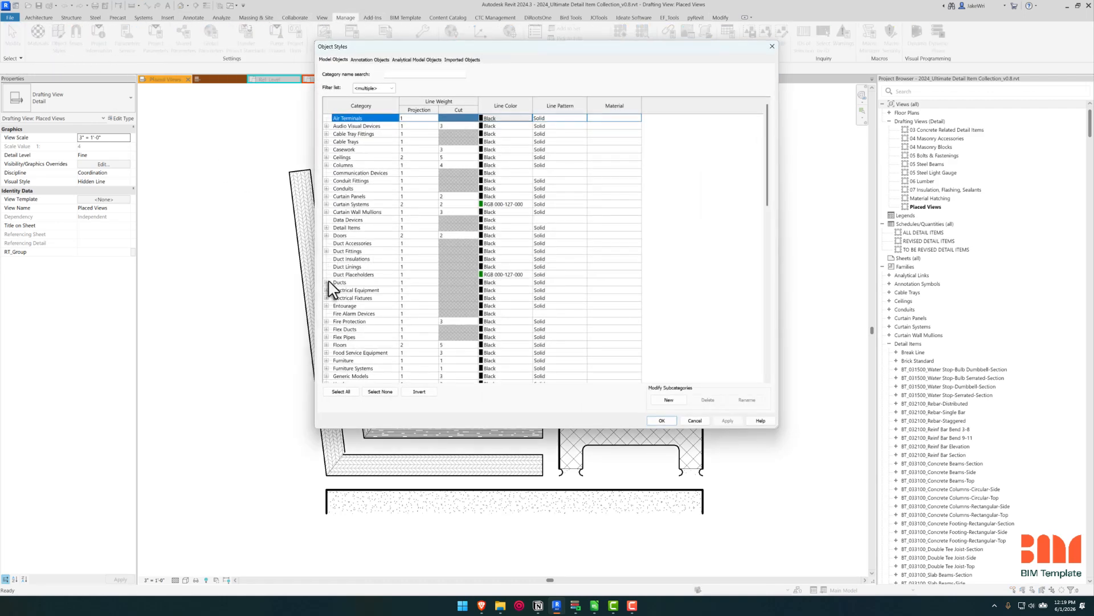
{"action": "left_click", "coordinate": [326, 227]}
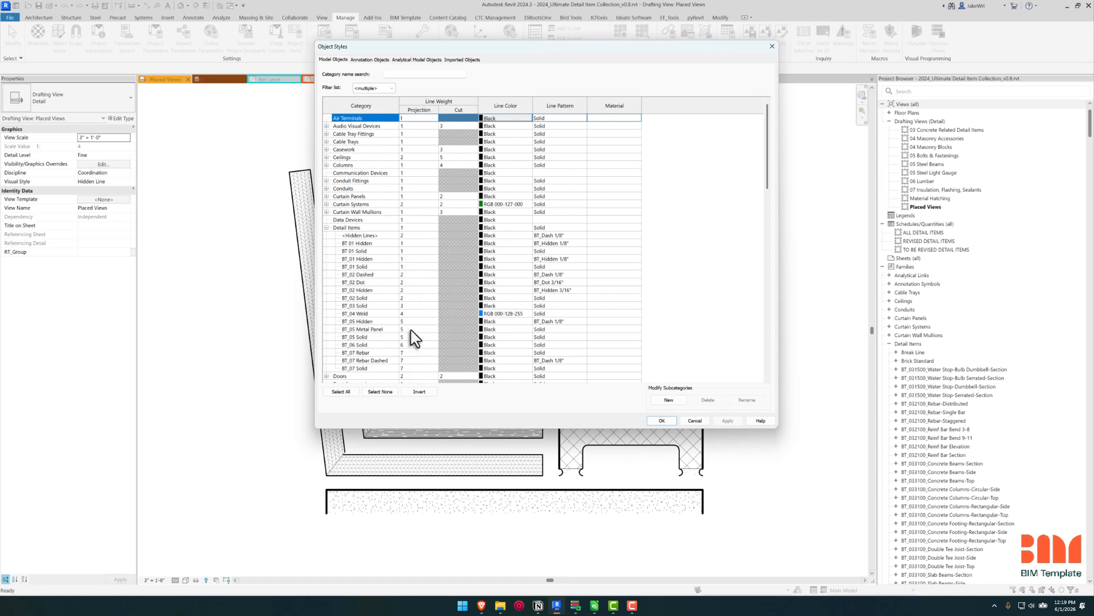
Assign a heavier projection line weight to the BT_03 Solid subcategory and apply it to the project.
{"action": "left_click", "coordinate": [411, 307]}
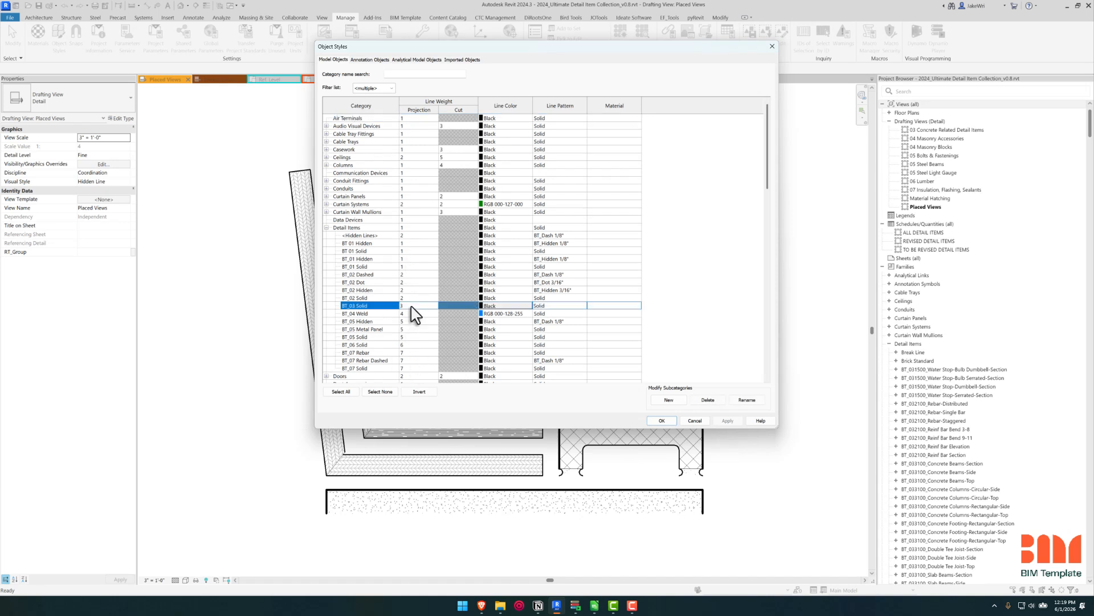
{"action": "left_click", "coordinate": [435, 306]}
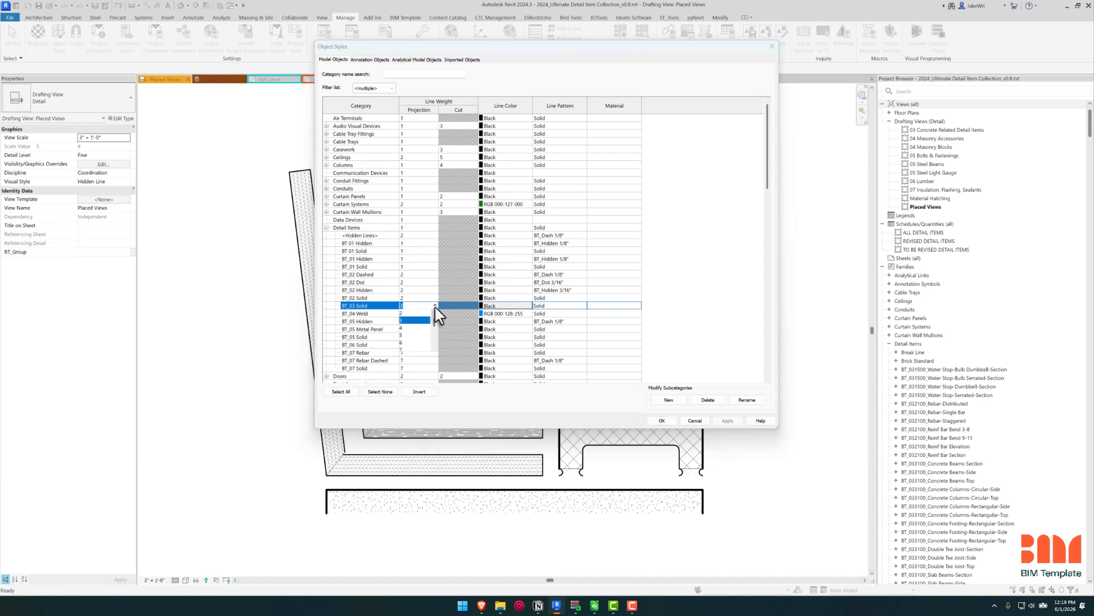
{"action": "left_click", "coordinate": [420, 343]}
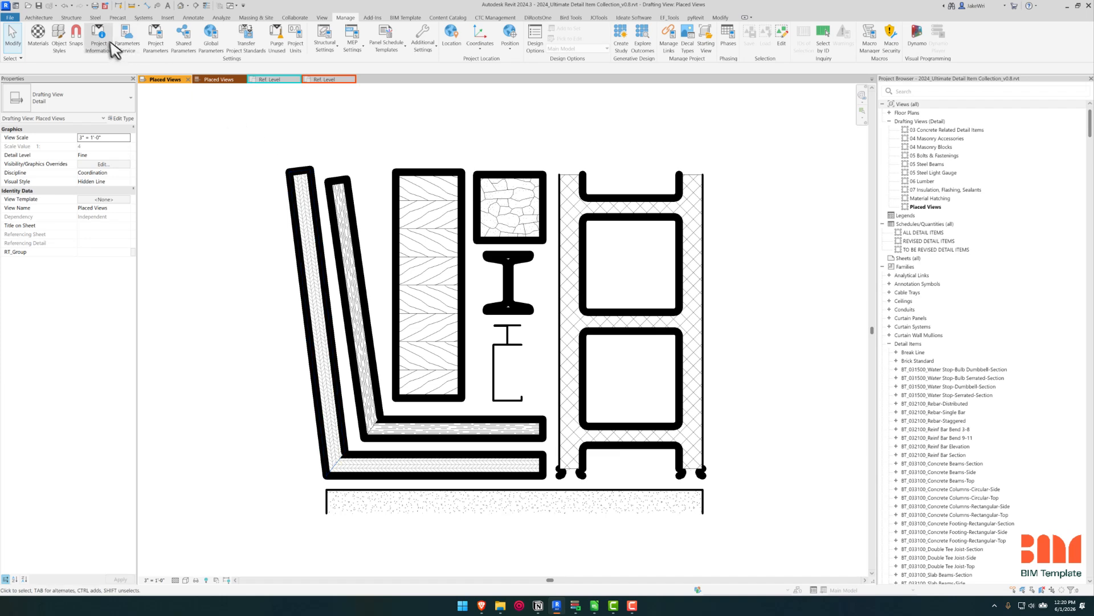
Undo the recent edits in Placed Views, back past the tilted board sections and the BT_03 Solid line weight change.
{"action": "left_click", "coordinate": [64, 5]}
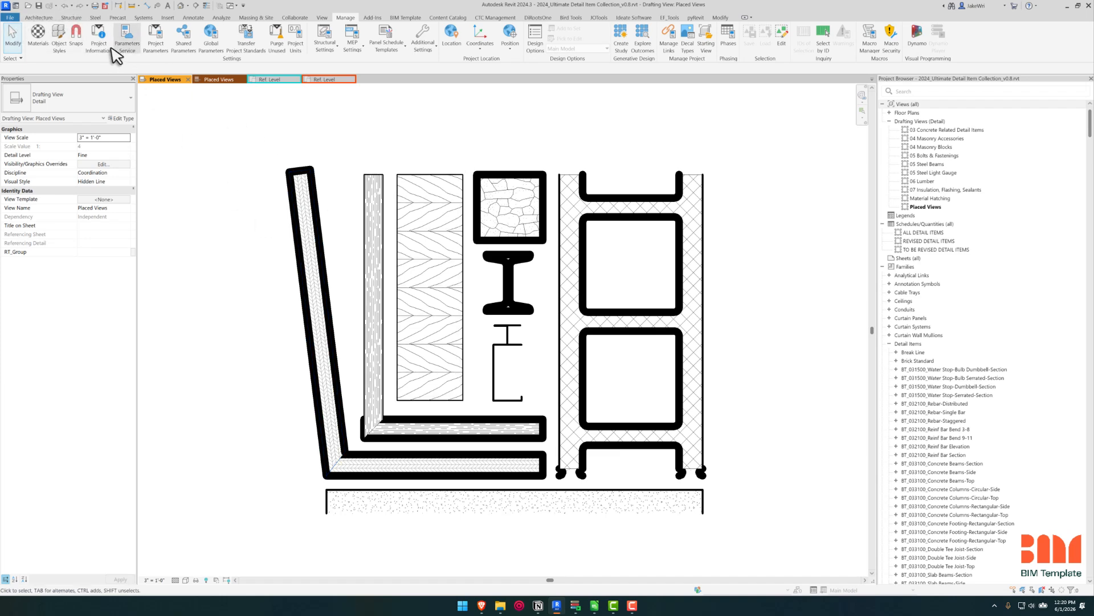
{"action": "scroll", "coordinate": [223, 176], "scroll_direction": "down", "scroll_amount": 2}
{"action": "middle_click_drag", "start_coordinate": [354, 274], "coordinate": [419, 333]}
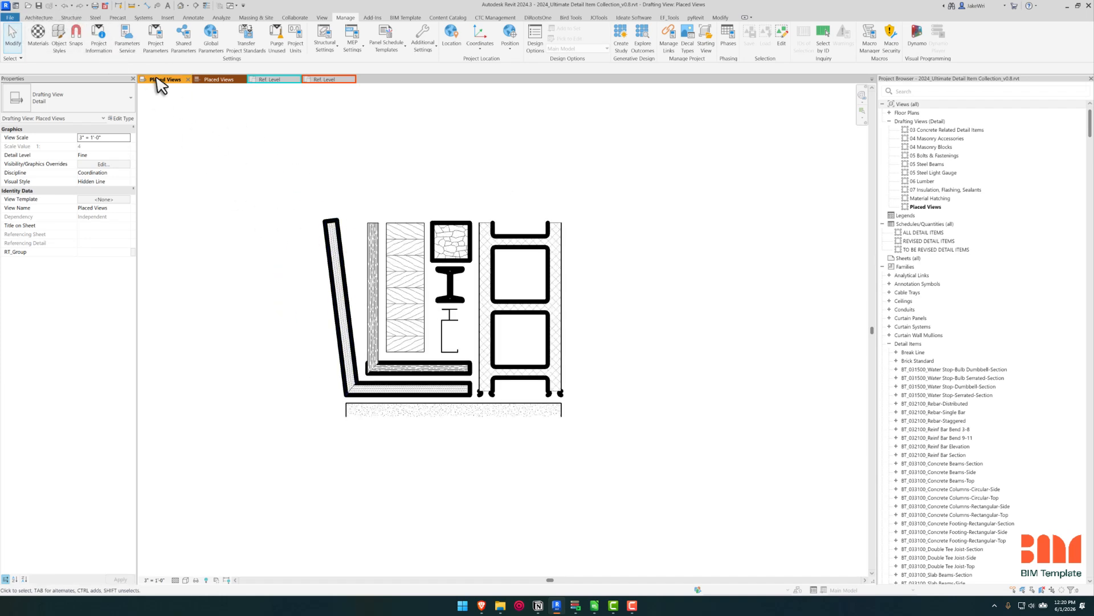
{"action": "left_click", "coordinate": [65, 5]}
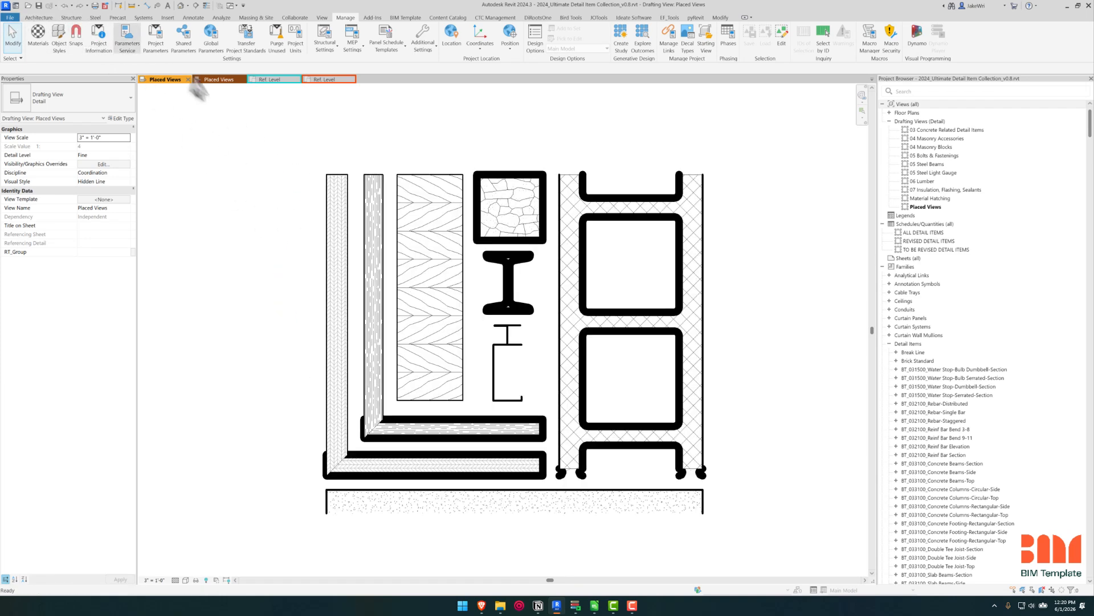
{"action": "left_click", "coordinate": [72, 6]}
{"action": "left_click", "coordinate": [32, 217]}
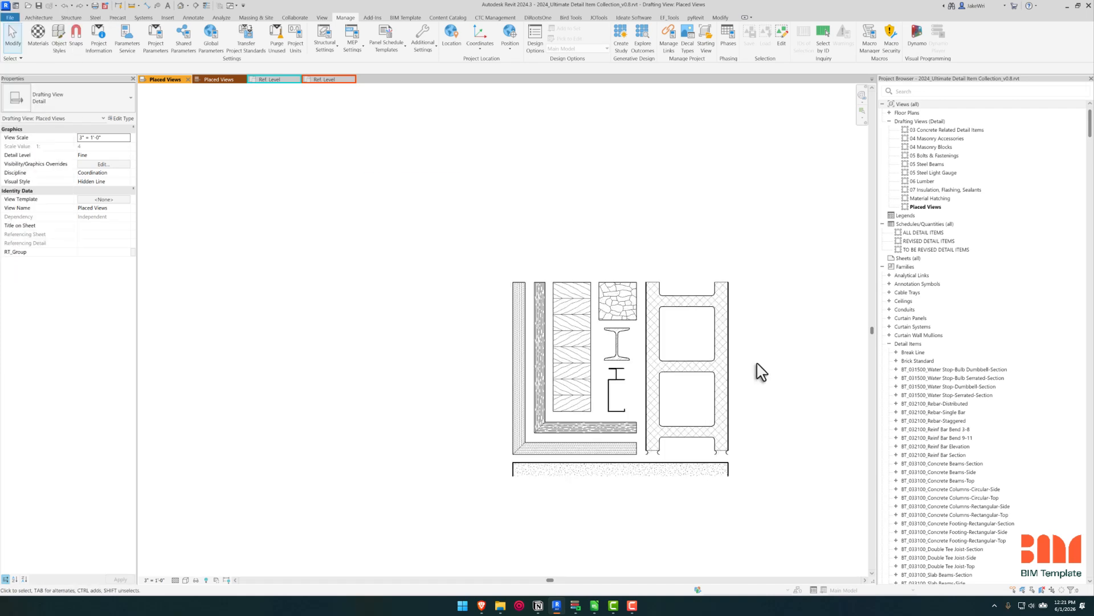
Show the drafting views 07 Insulation, Flashing, Sealants, 06 Lumber and 05 Steel Light Gauge in turn.
{"action": "left_click", "coordinate": [939, 194]}
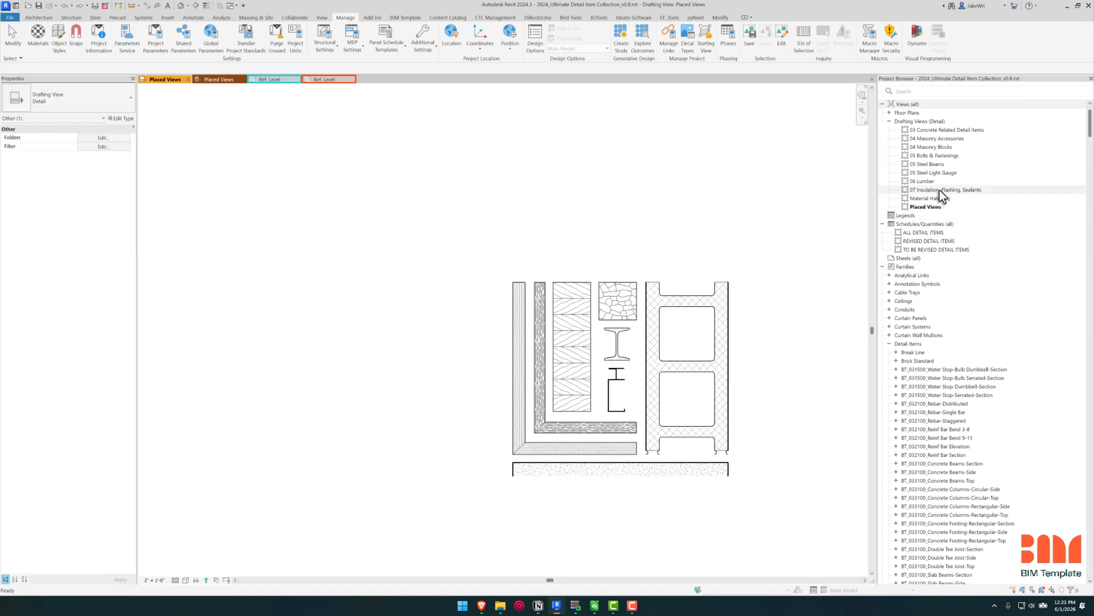
{"action": "double_click", "coordinate": [940, 190]}
{"action": "left_click", "coordinate": [926, 180]}
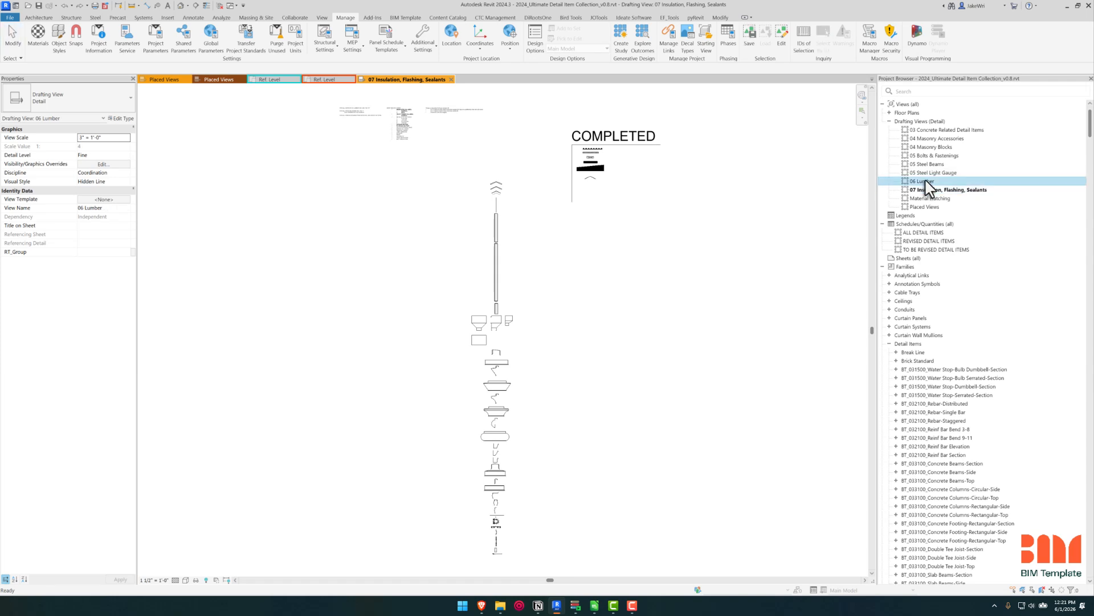
{"action": "double_click", "coordinate": [926, 181]}
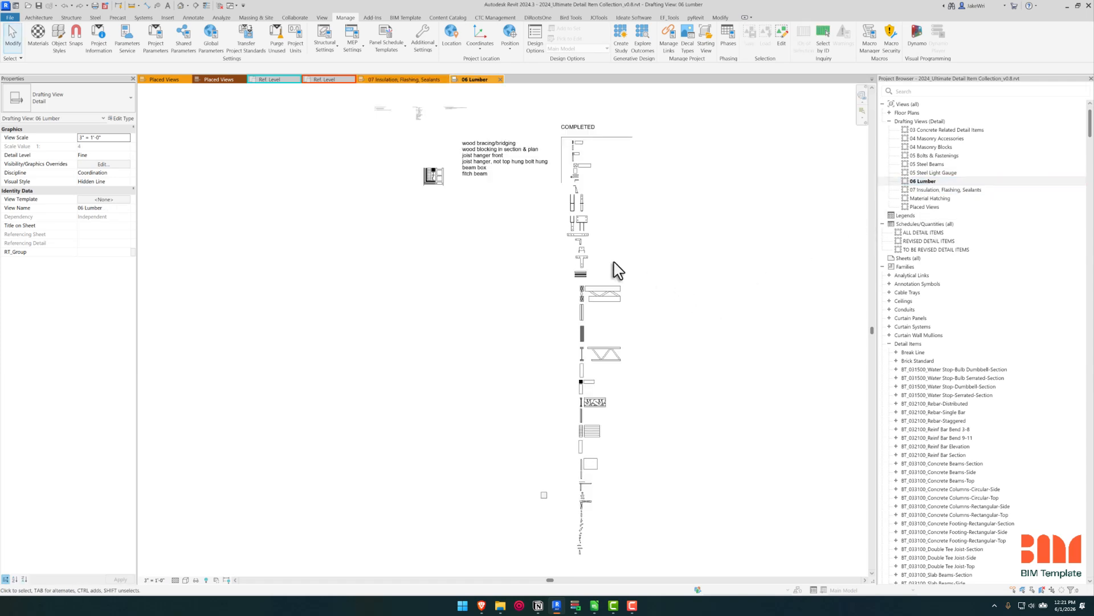
{"action": "double_click", "coordinate": [951, 172]}
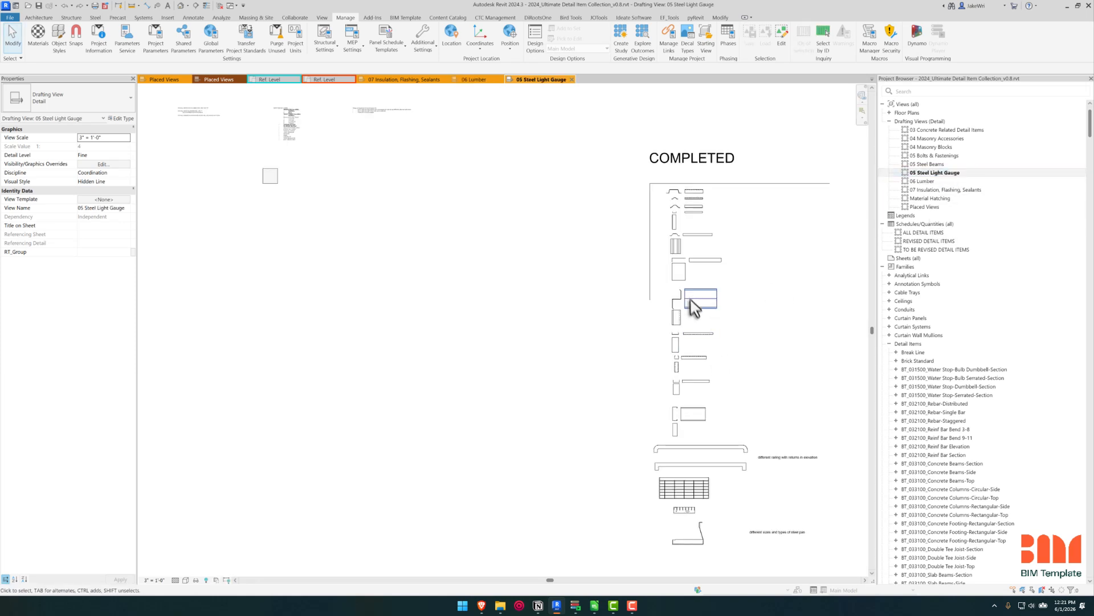
Compare the properties of the 5 1/2" x 1 1/2" light gauge angle's section, top and side detail items.
{"action": "scroll", "coordinate": [695, 308], "scroll_direction": "up", "scroll_amount": 5}
{"action": "middle_click_drag", "start_coordinate": [713, 324], "coordinate": [720, 371]}
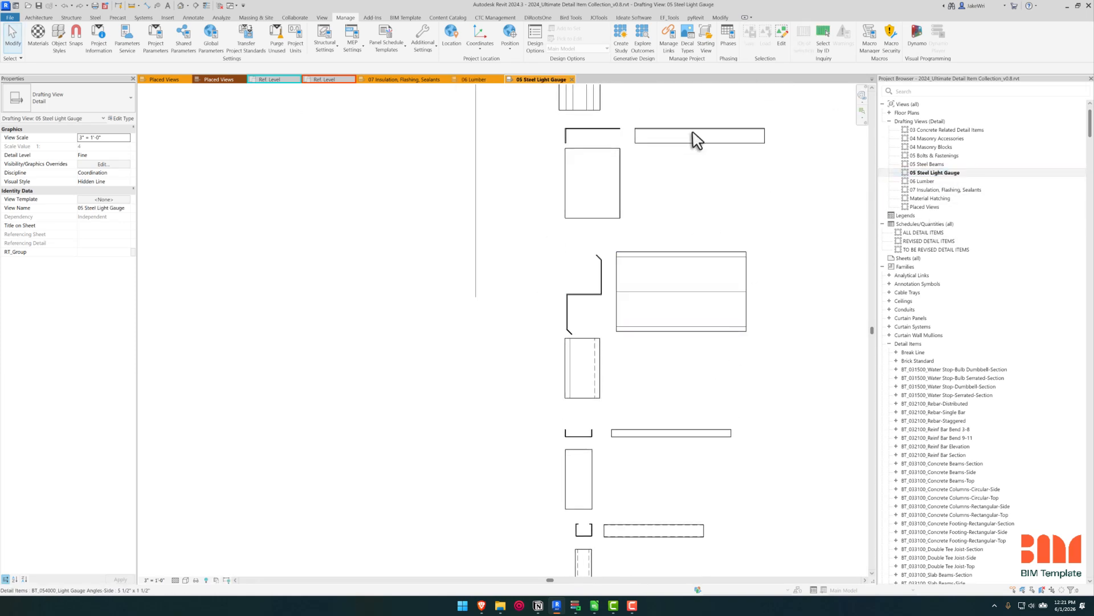
{"action": "left_click", "coordinate": [625, 135]}
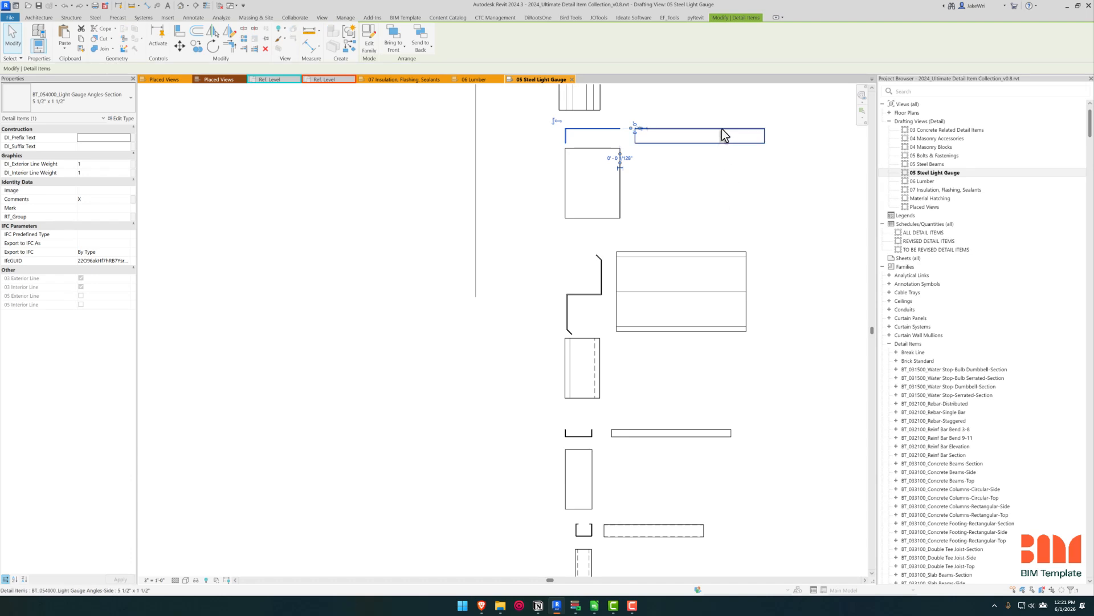
{"action": "left_click", "coordinate": [619, 205]}
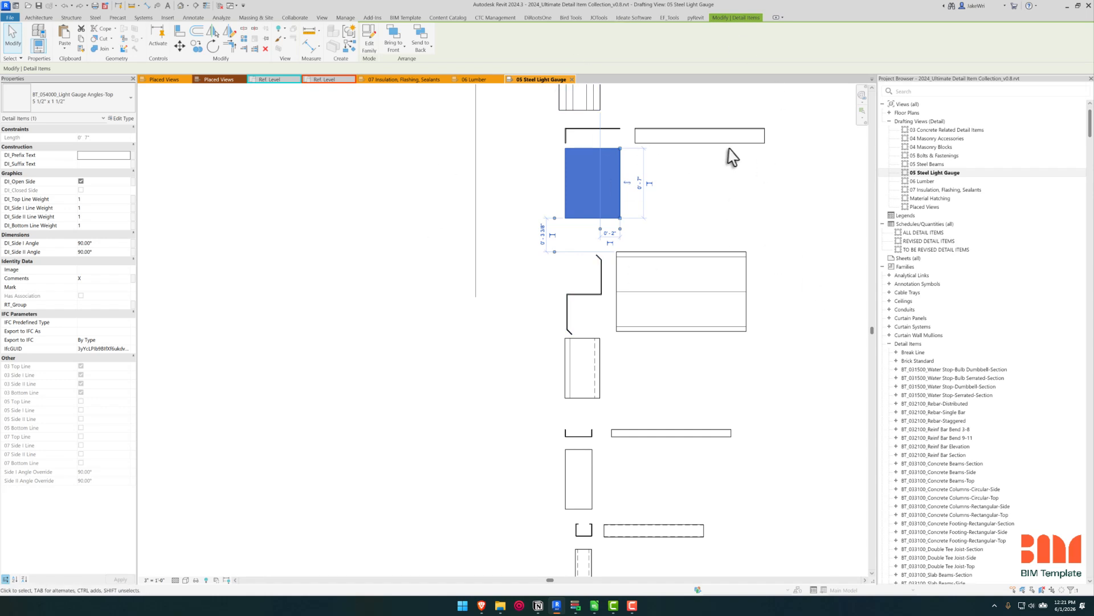
{"action": "left_click", "coordinate": [625, 134]}
{"action": "left_click", "coordinate": [676, 139]}
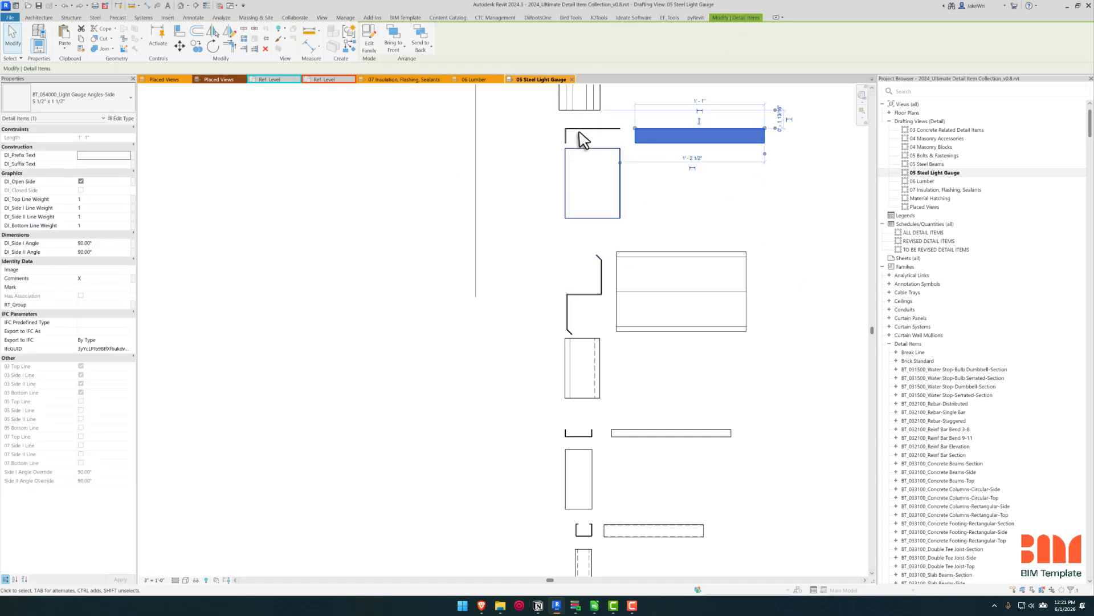
{"action": "left_click", "coordinate": [620, 193]}
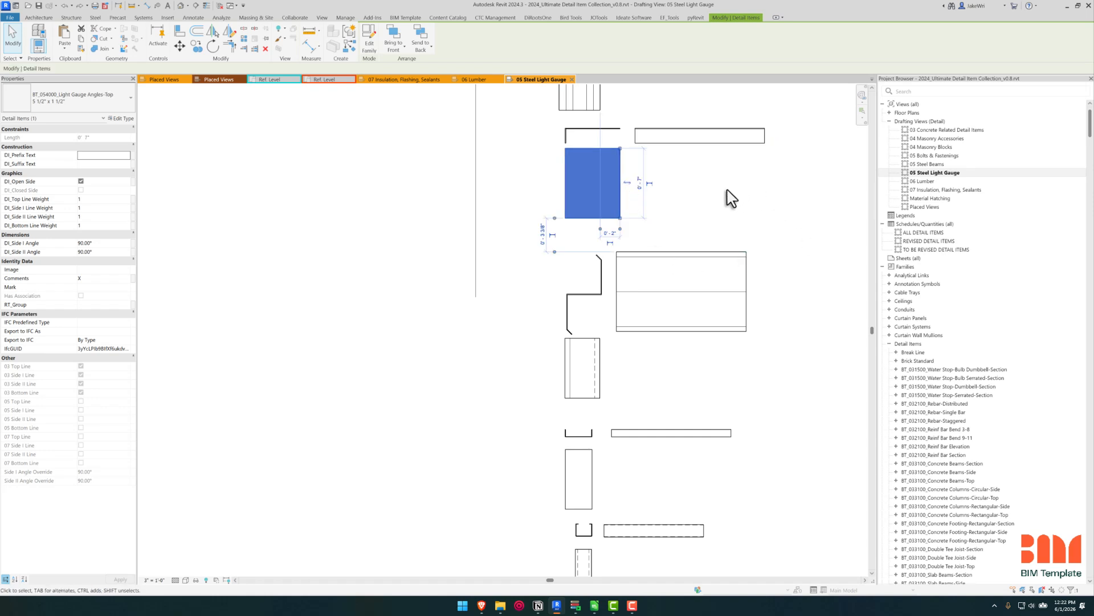
{"action": "left_click", "coordinate": [708, 149]}
Tilt the light gauge angle's top view by moving its end, at a length of about 5 1/2", and compare it with the side view.
{"action": "left_click", "coordinate": [620, 190]}
{"action": "left_click_drag", "start_coordinate": [620, 218], "coordinate": [668, 176]}
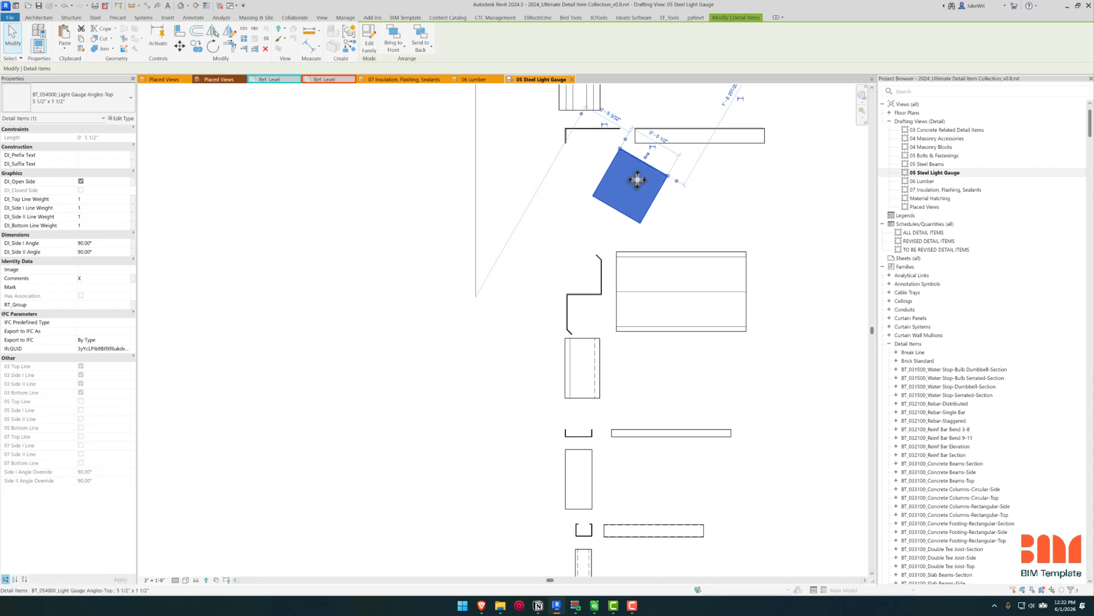
{"action": "left_click", "coordinate": [735, 142]}
{"action": "left_click", "coordinate": [735, 142]}
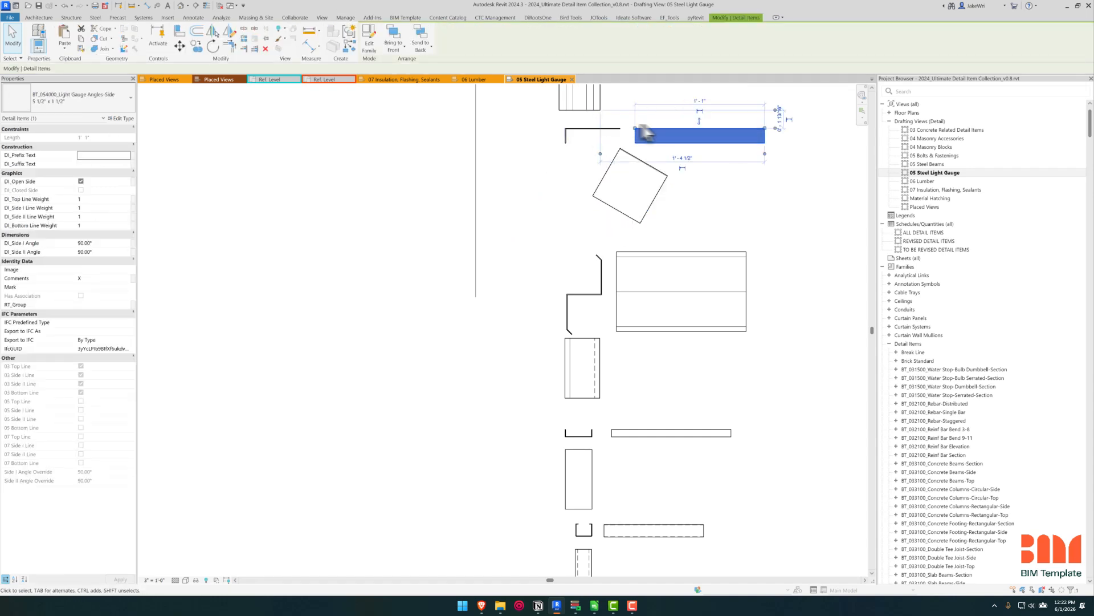
{"action": "left_click", "coordinate": [668, 181]}
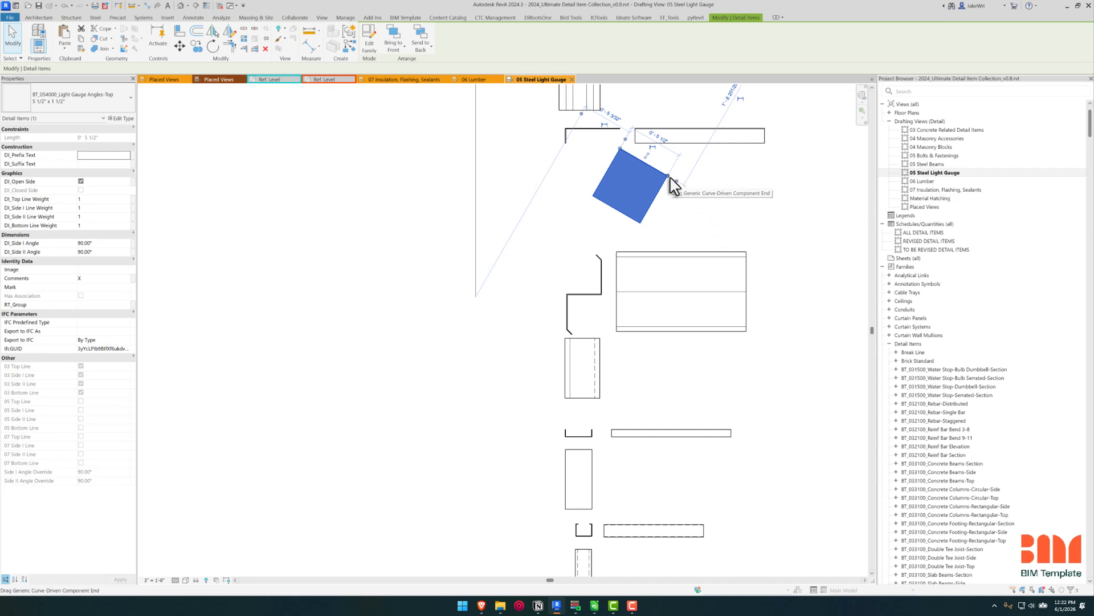
Return the light gauge angle's top view to upright with a length of about 6 1/2".
{"action": "left_click_drag", "start_coordinate": [668, 176], "coordinate": [619, 213]}
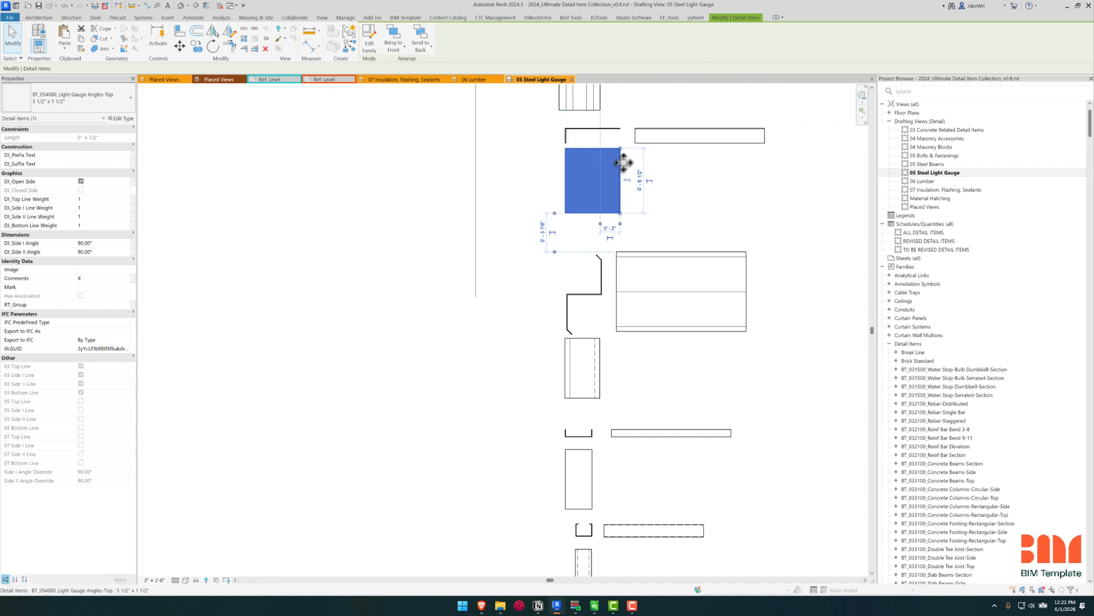
{"action": "right_click", "coordinate": [654, 235]}
{"action": "key", "text": "Escape"}
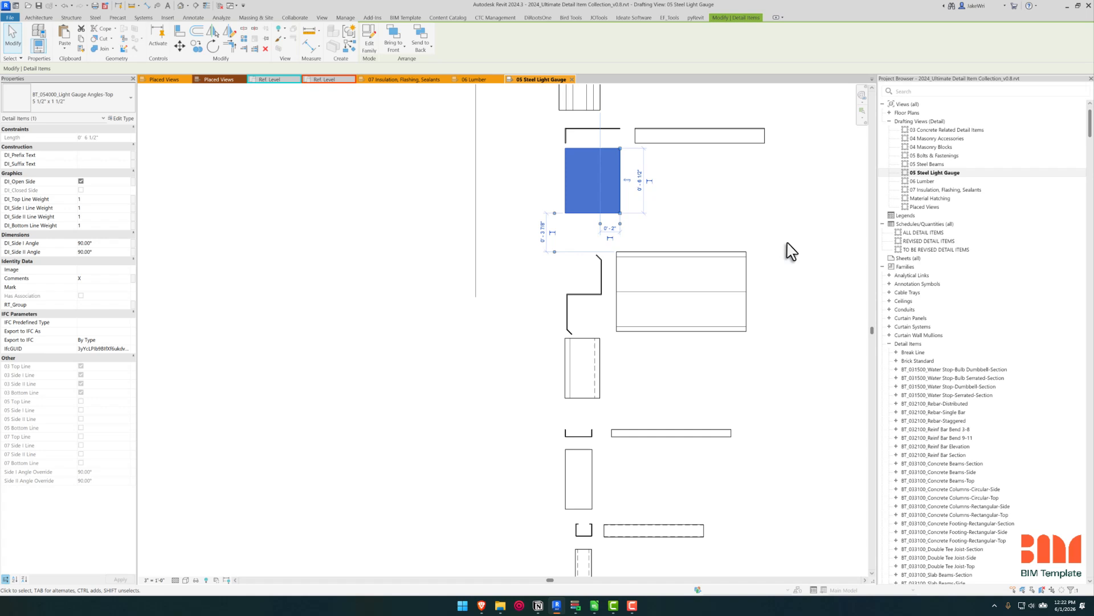
Examine the properties of the light gauge zee's top and side items and the 7/8" furring hat channel's side item.
{"action": "left_click", "coordinate": [583, 347]}
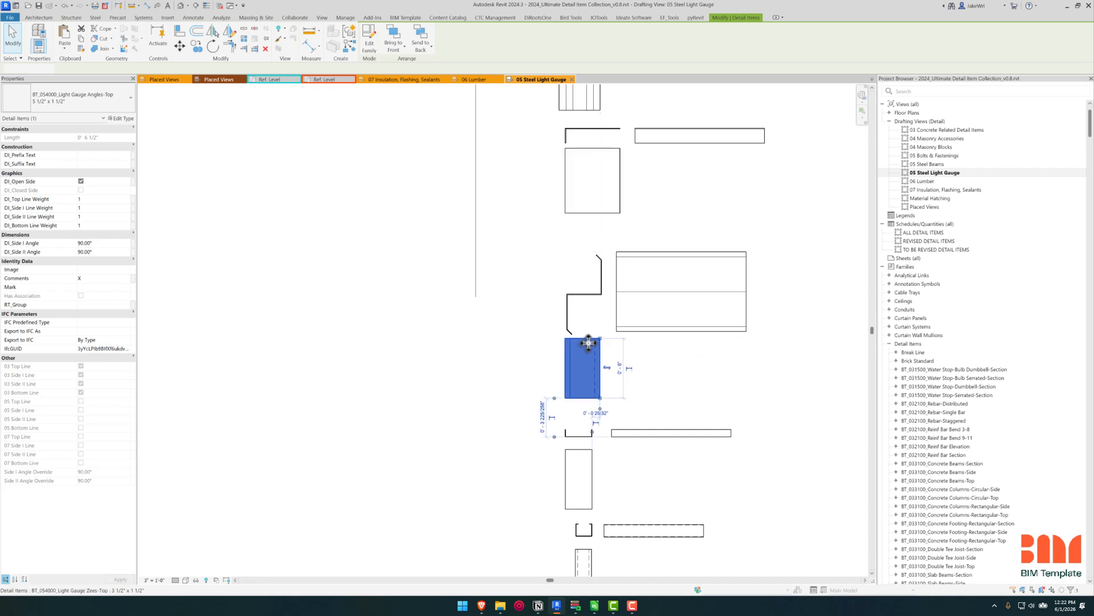
{"action": "left_click", "coordinate": [655, 291]}
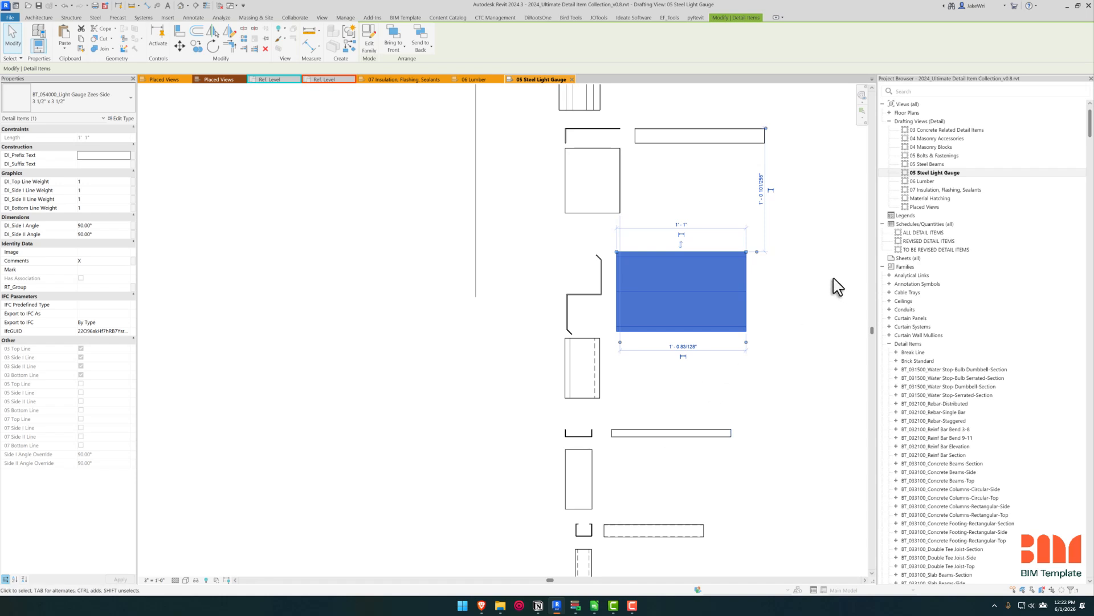
{"action": "scroll", "coordinate": [838, 286], "scroll_direction": "down", "scroll_amount": 2}
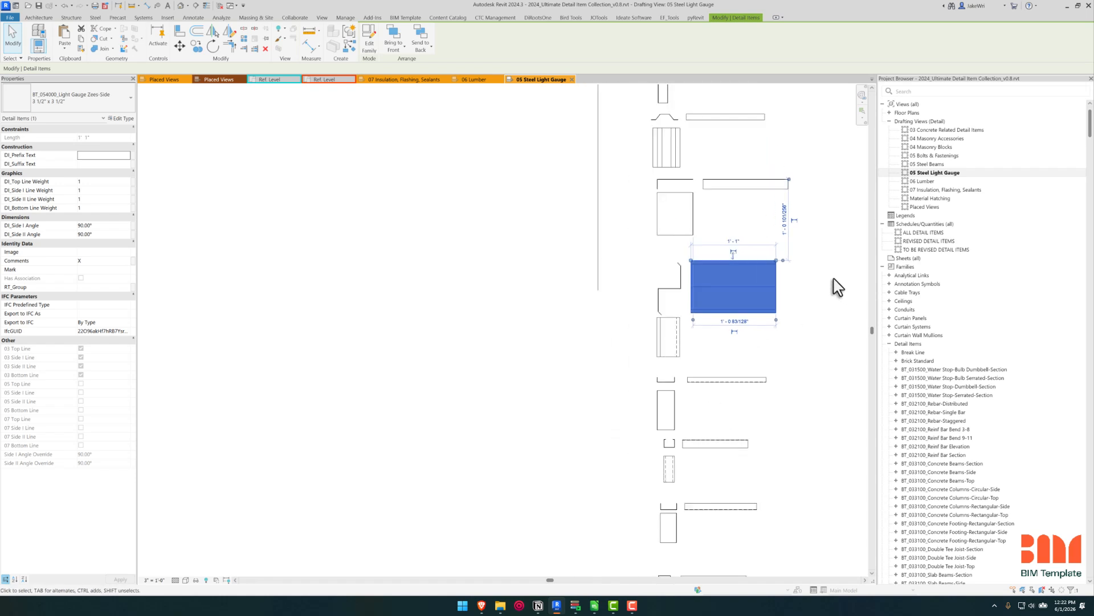
{"action": "left_click", "coordinate": [732, 129]}
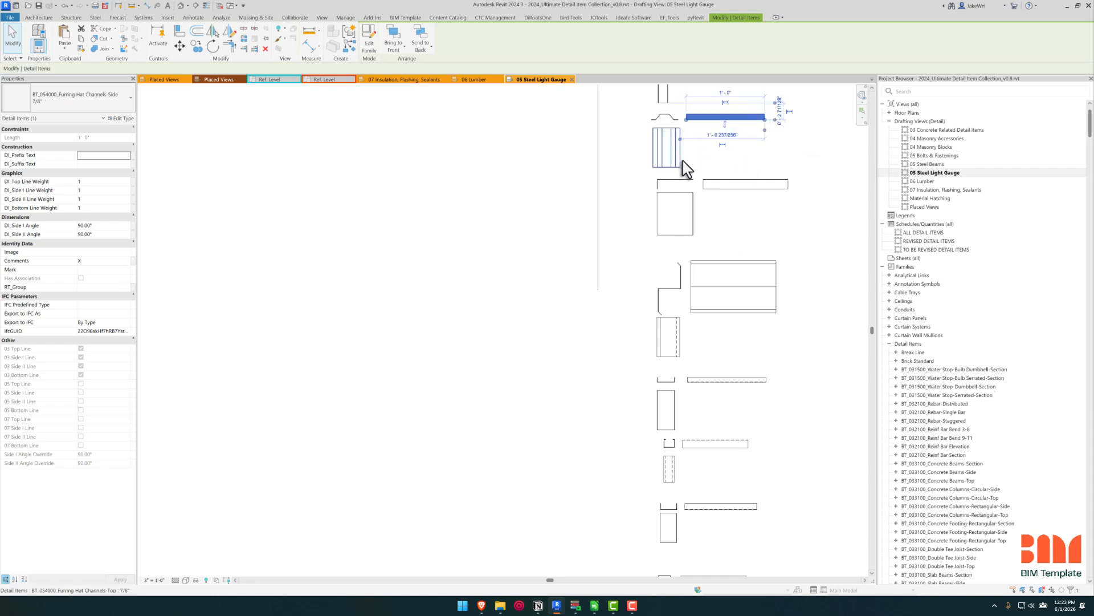
{"action": "scroll", "coordinate": [686, 165], "scroll_direction": "up", "scroll_amount": 4}
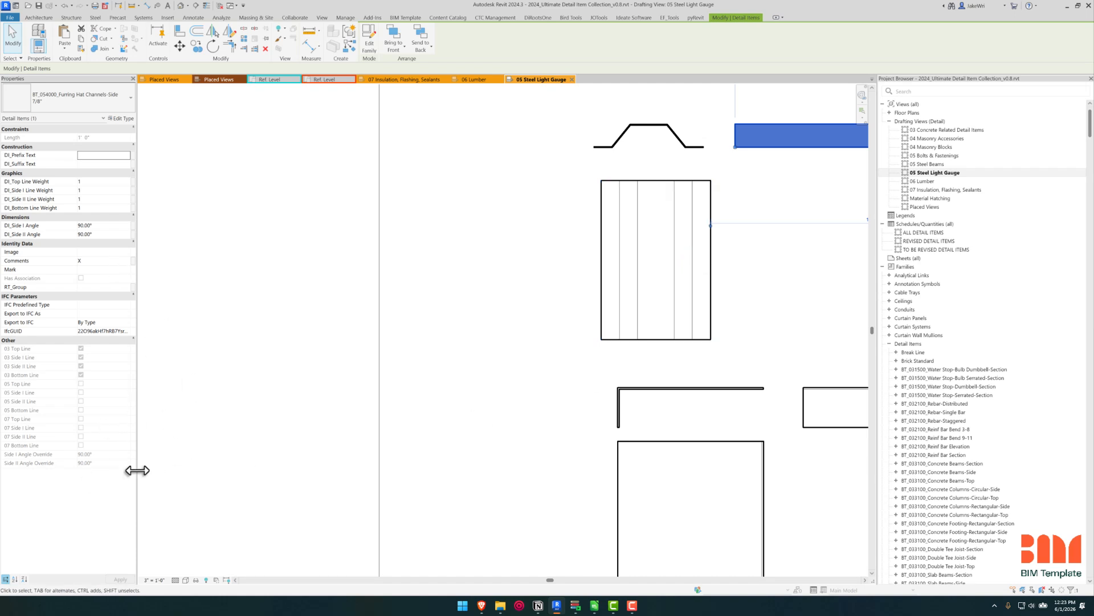
Examine the properties of the 7/8" furring hat channel's top and section detail items.
{"action": "left_click", "coordinate": [781, 294]}
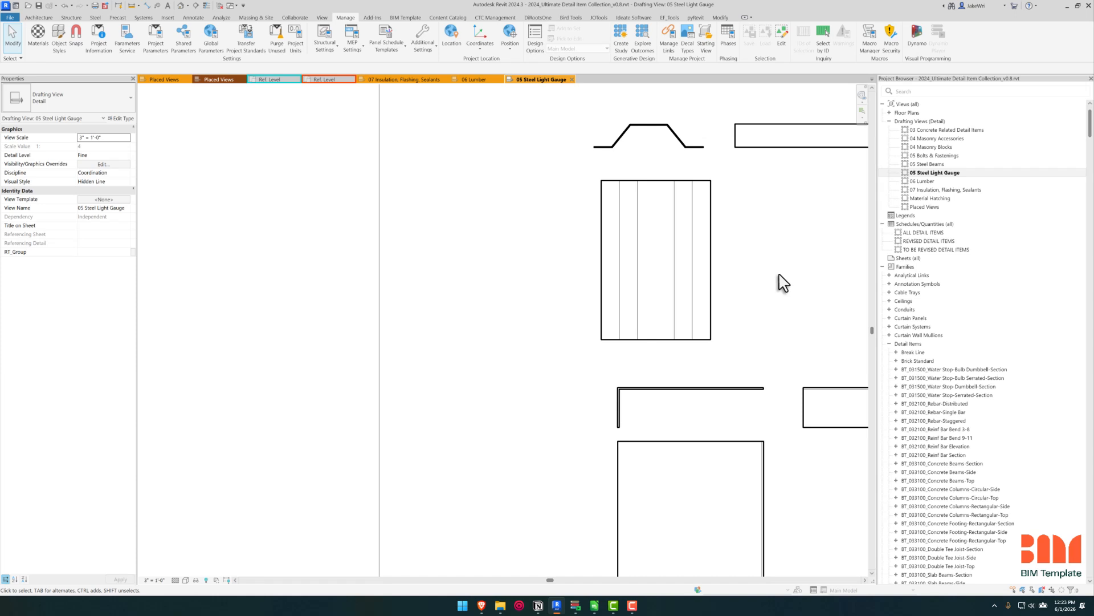
{"action": "left_click", "coordinate": [714, 260]}
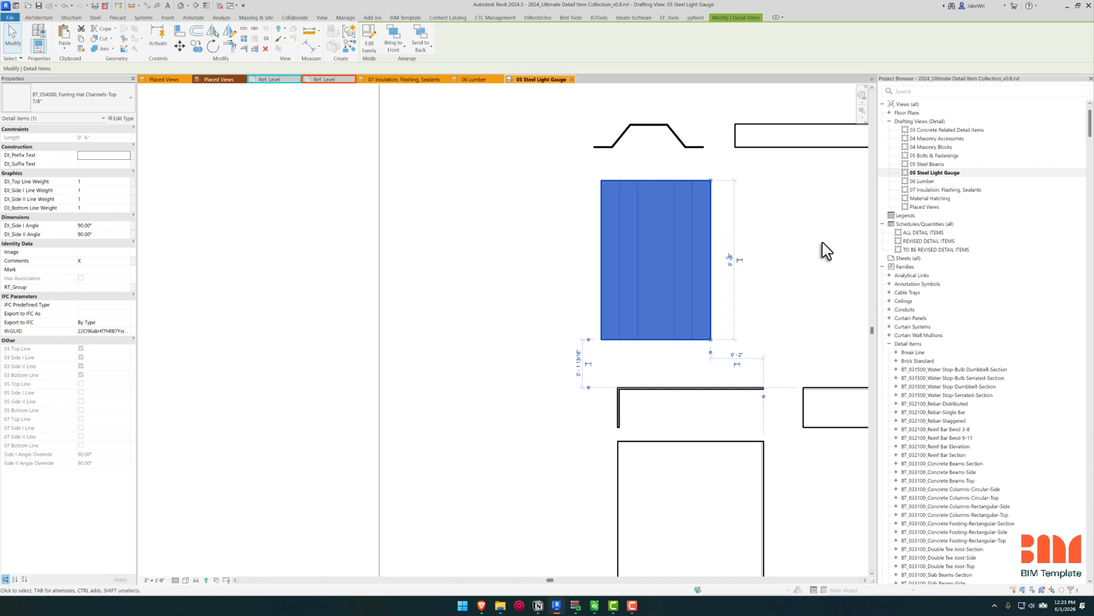
{"action": "scroll", "coordinate": [827, 251], "scroll_direction": "down", "scroll_amount": 2}
{"action": "left_click", "coordinate": [811, 200]}
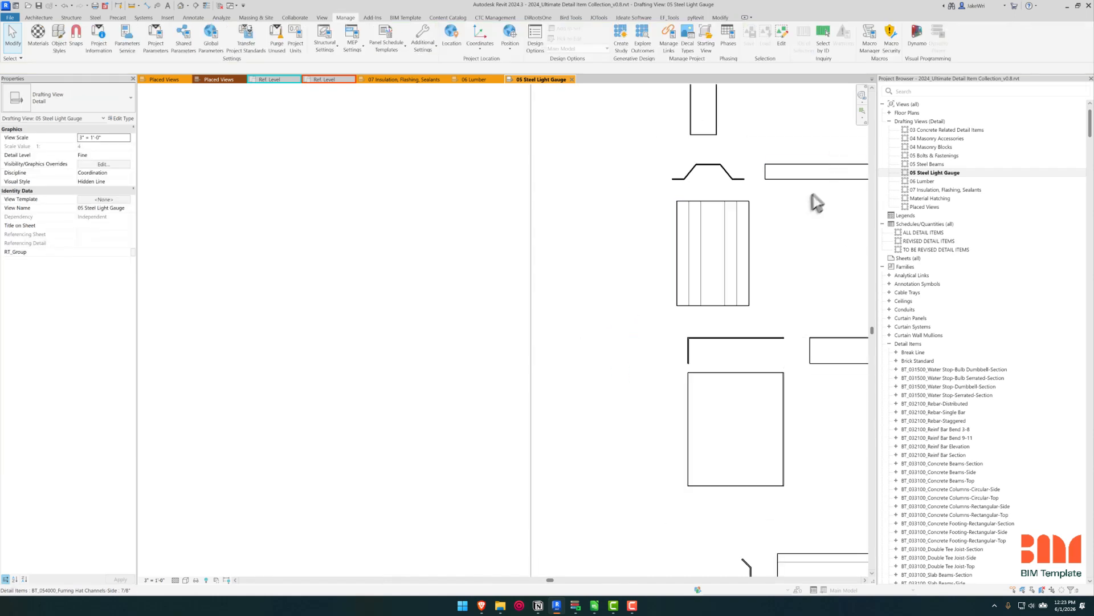
{"action": "left_click", "coordinate": [753, 220]}
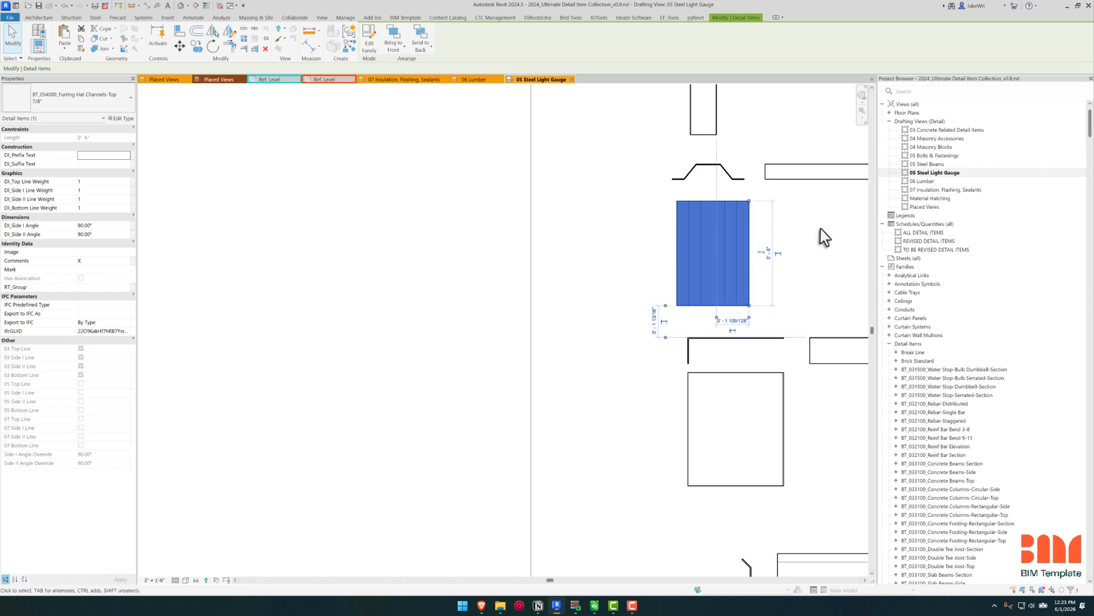
{"action": "left_click", "coordinate": [823, 183]}
{"action": "left_click", "coordinate": [719, 166]}
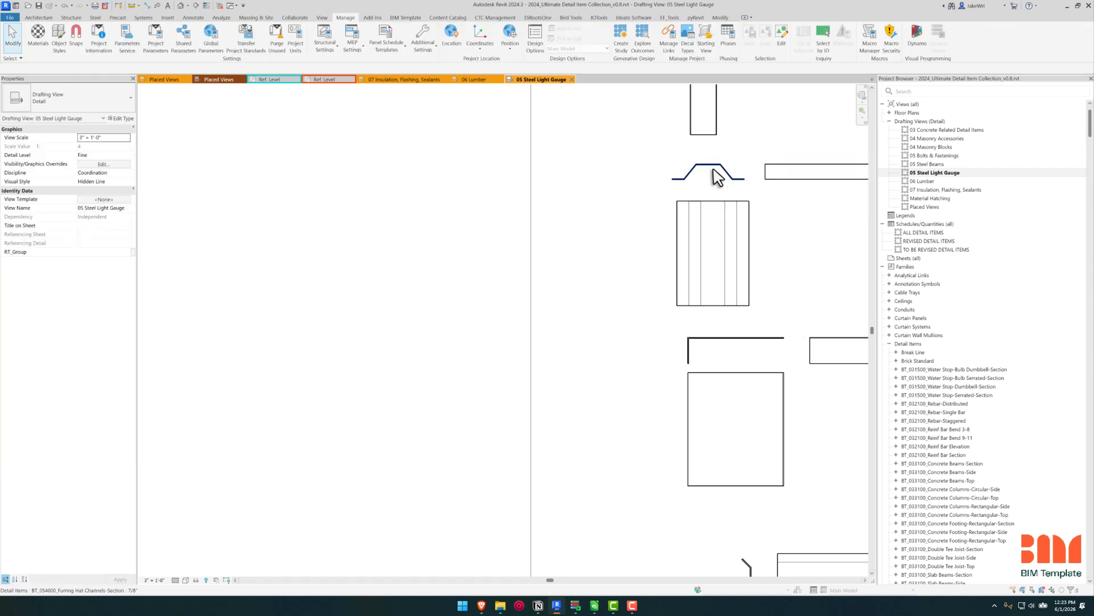
{"action": "scroll", "coordinate": [774, 212], "scroll_direction": "down", "scroll_amount": 3}
{"action": "middle_click_drag", "start_coordinate": [791, 255], "coordinate": [727, 339]}
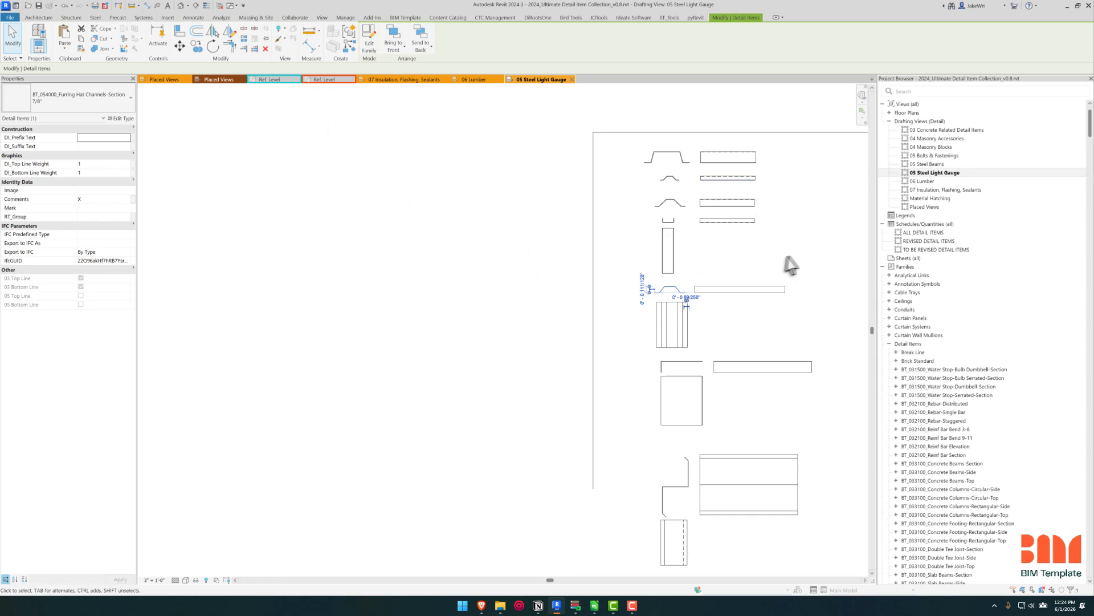
Draw two parallel vertical detail lines in the empty area beside the completed items as a simple wall.
{"action": "left_click", "coordinate": [486, 219]}
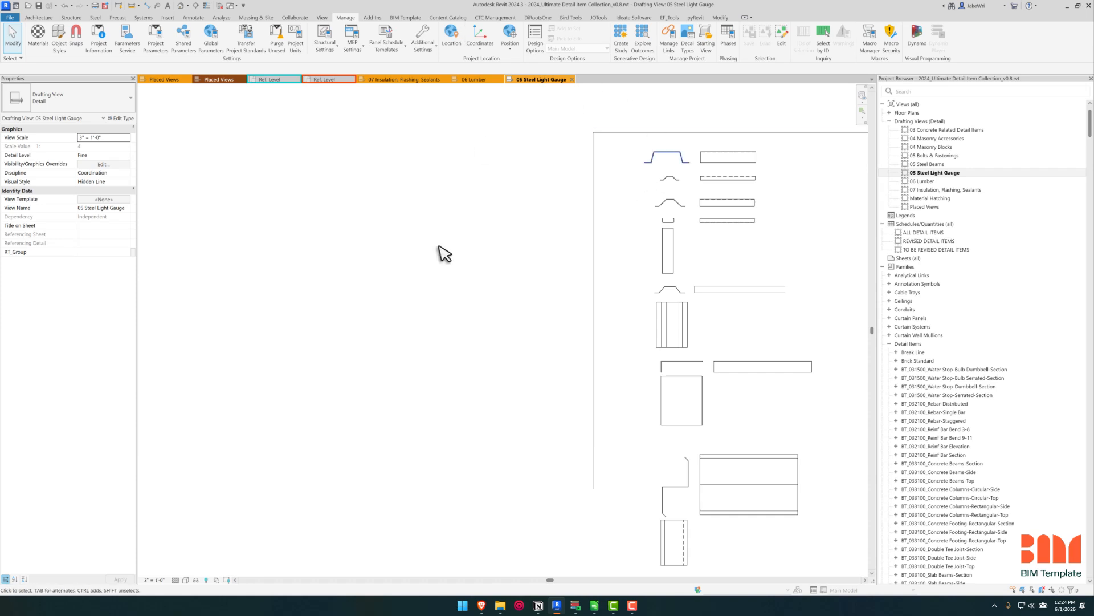
{"action": "key", "text": "d"}
{"action": "key", "text": "l"}
{"action": "left_click", "coordinate": [376, 195]}
{"action": "left_click", "coordinate": [376, 273]}
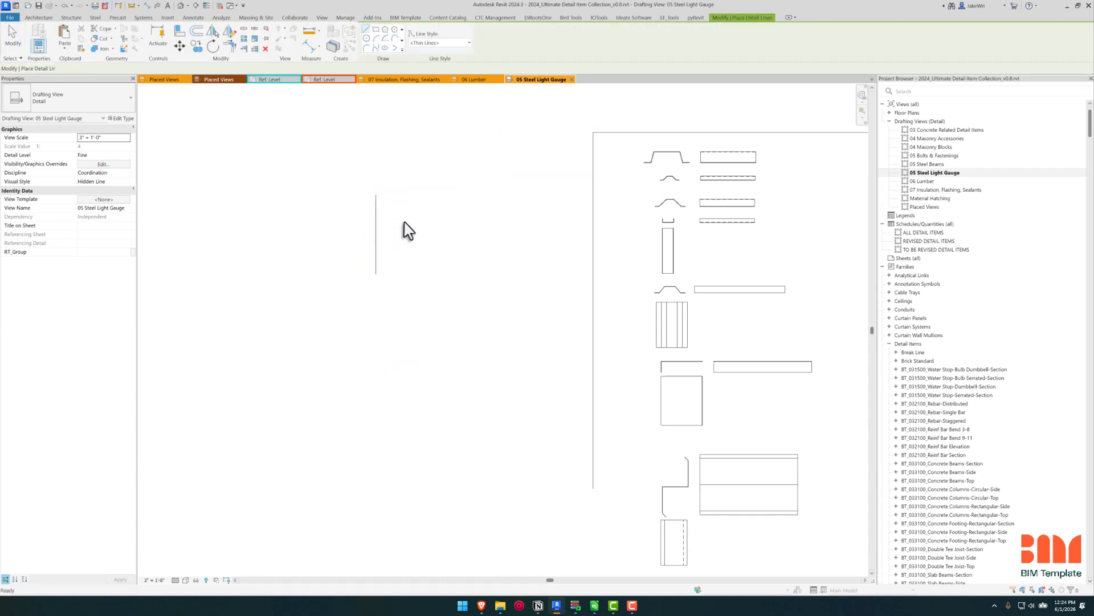
{"action": "left_click", "coordinate": [410, 190]}
{"action": "left_click", "coordinate": [410, 275]}
{"action": "key", "text": "Escape"}
{"action": "key", "text": "Escape"}
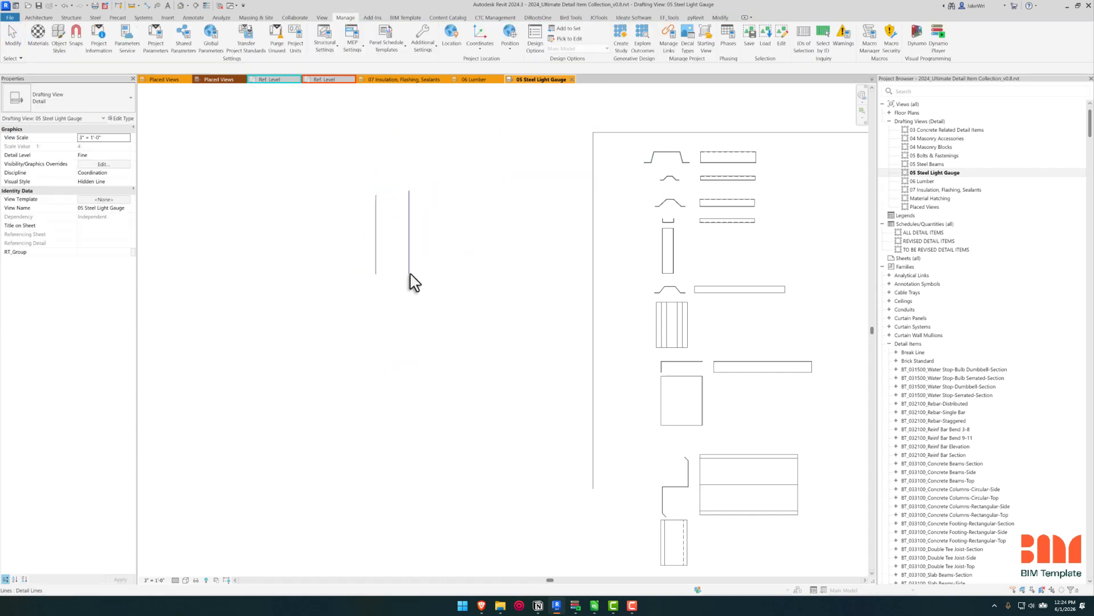
Place the text note "wall" between the two detail lines using the 1/4" Arial text type.
{"action": "key", "text": "t"}
{"action": "key", "text": "x"}
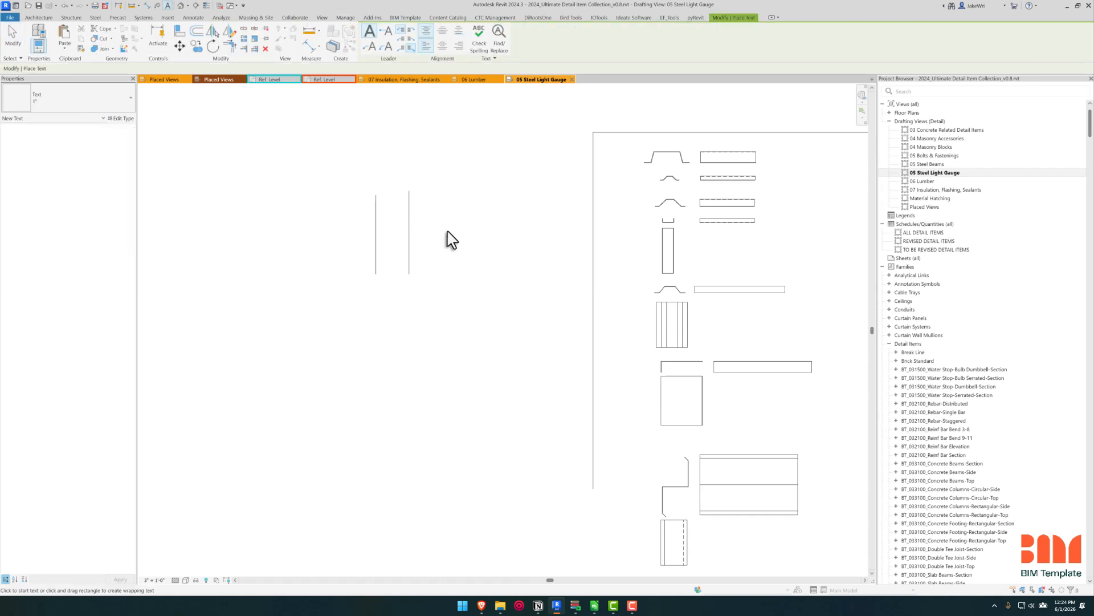
{"action": "left_click", "coordinate": [46, 106]}
{"action": "left_click", "coordinate": [57, 153]}
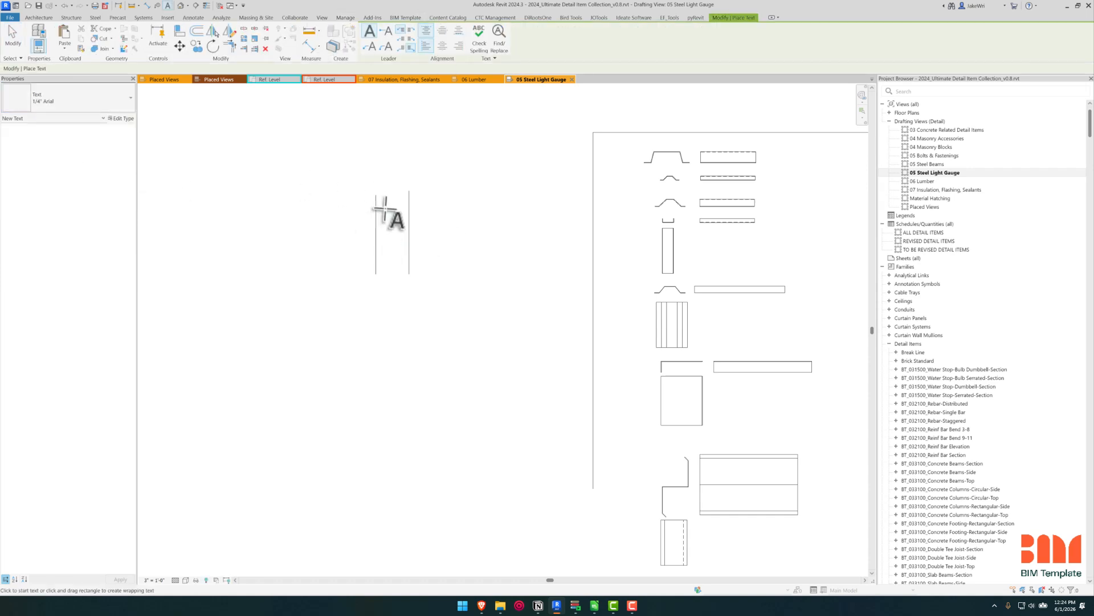
{"action": "left_click", "coordinate": [440, 226]}
{"action": "left_click", "coordinate": [392, 224]}
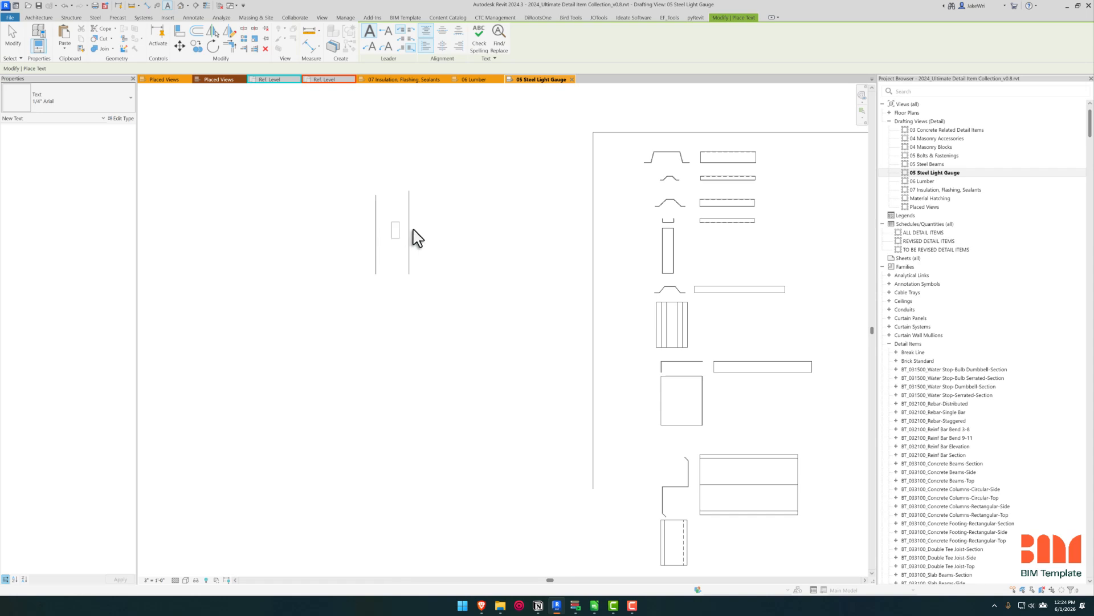
{"action": "type", "text": "wall"}
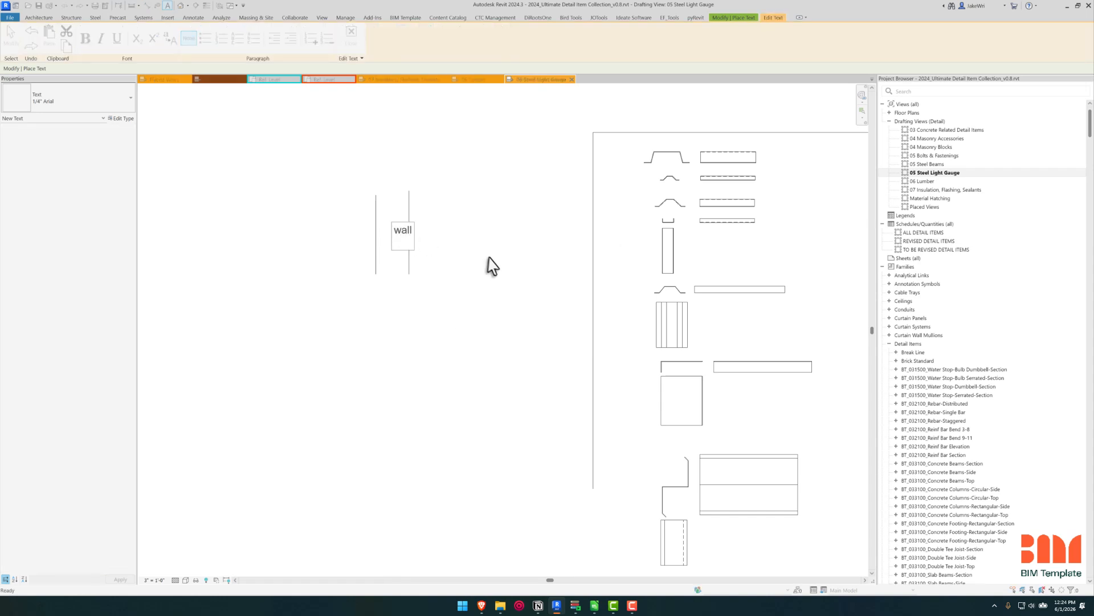
{"action": "left_click", "coordinate": [465, 250]}
{"action": "key", "text": "Escape"}
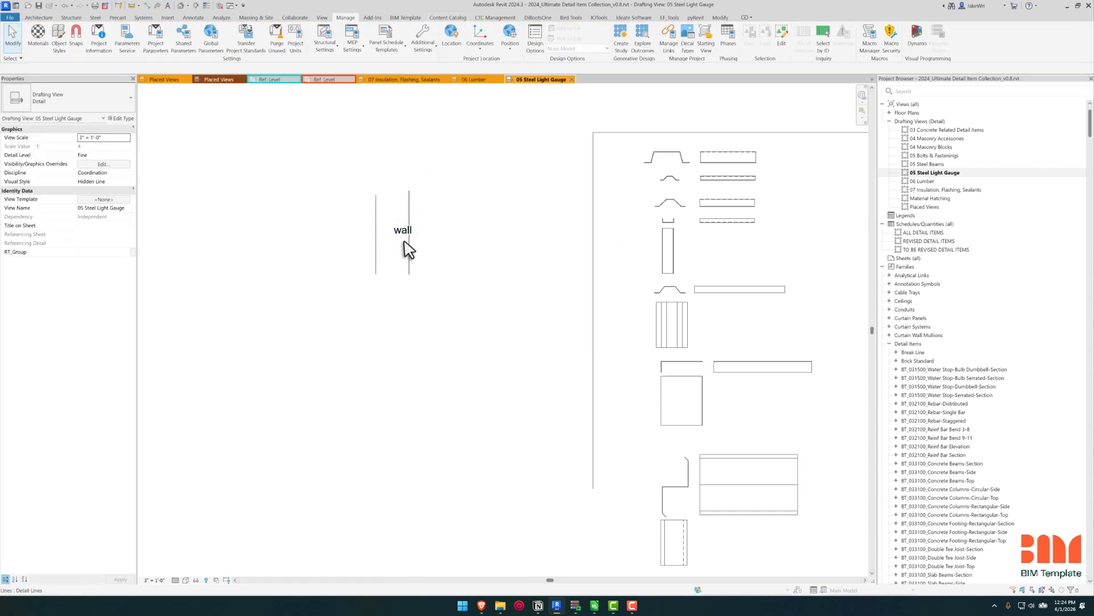
Move the "wall" note outside the lines and add a leader pointing between them.
{"action": "left_click", "coordinate": [401, 232]}
{"action": "left_click_drag", "start_coordinate": [437, 217], "coordinate": [396, 224]}
{"action": "left_click", "coordinate": [368, 30]}
{"action": "left_click", "coordinate": [444, 268]}
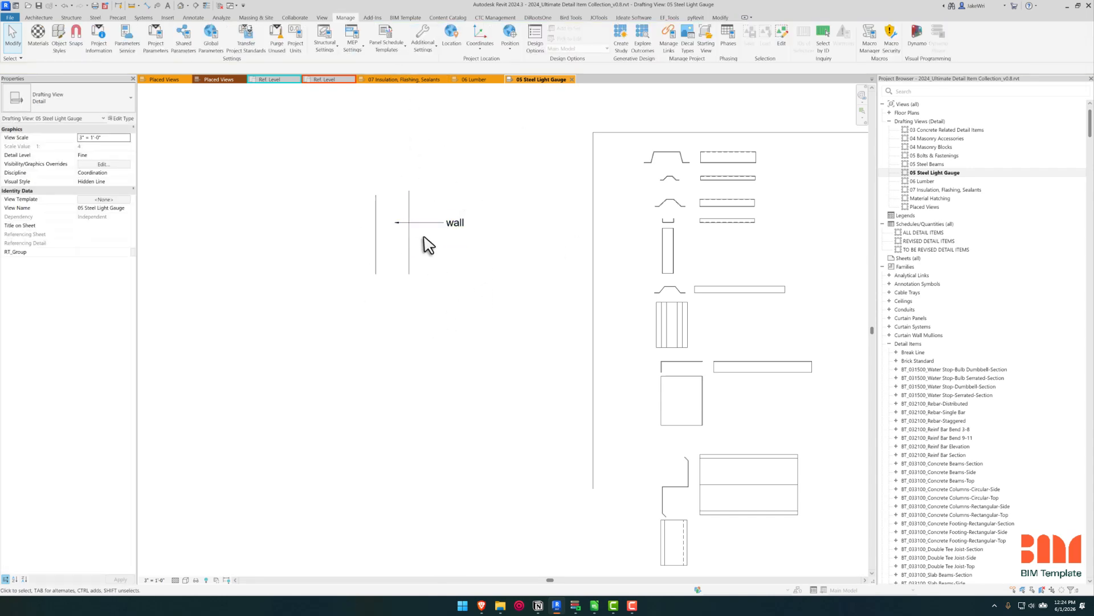
Draw another vertical detail line just outside the wall line nearest the "wall" note.
{"action": "key", "text": "d"}
{"action": "key", "text": "l"}
{"action": "left_click", "coordinate": [410, 191]}
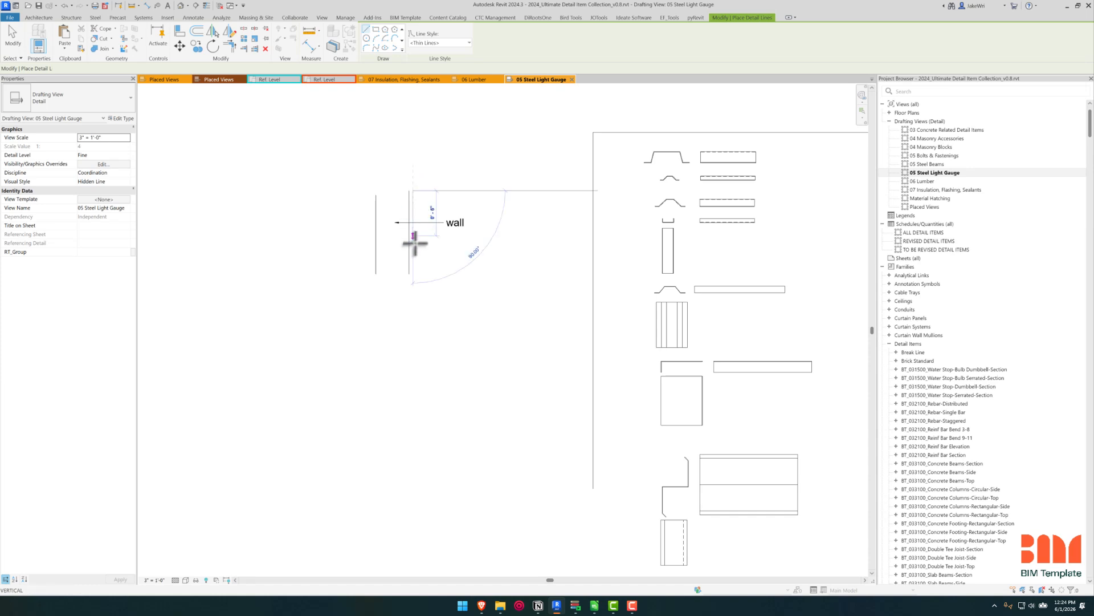
{"action": "left_click", "coordinate": [412, 272]}
{"action": "key", "text": "Escape"}
{"action": "key", "text": "Escape"}
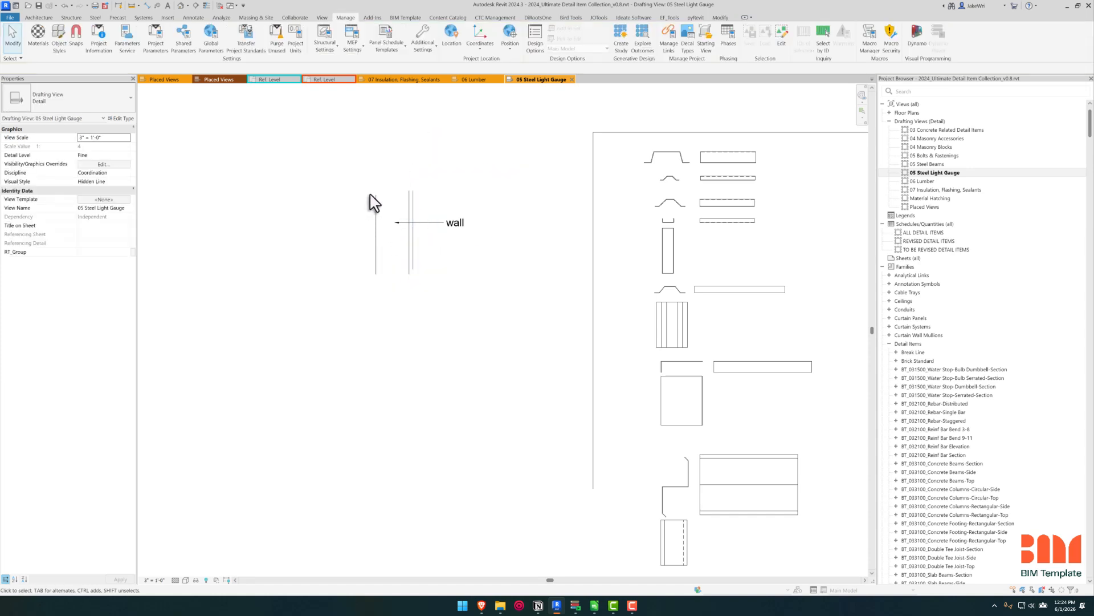
Draw a matching vertical detail line just outside the wall line farthest from the note.
{"action": "key", "text": "d"}
{"action": "key", "text": "l"}
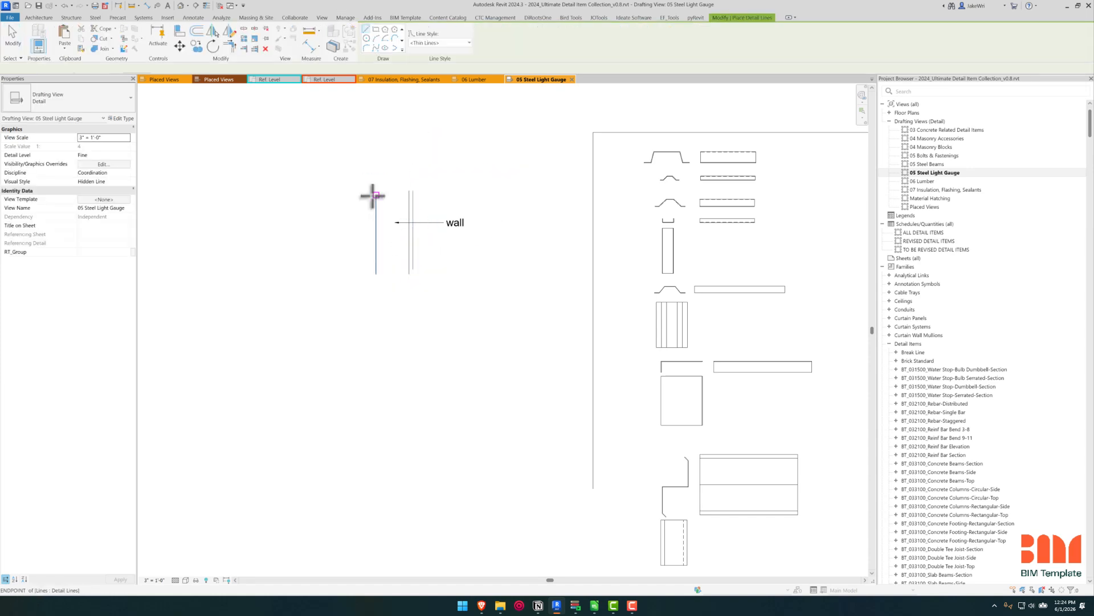
{"action": "scroll", "coordinate": [373, 199], "scroll_direction": "up", "scroll_amount": 1}
{"action": "left_click", "coordinate": [369, 194]}
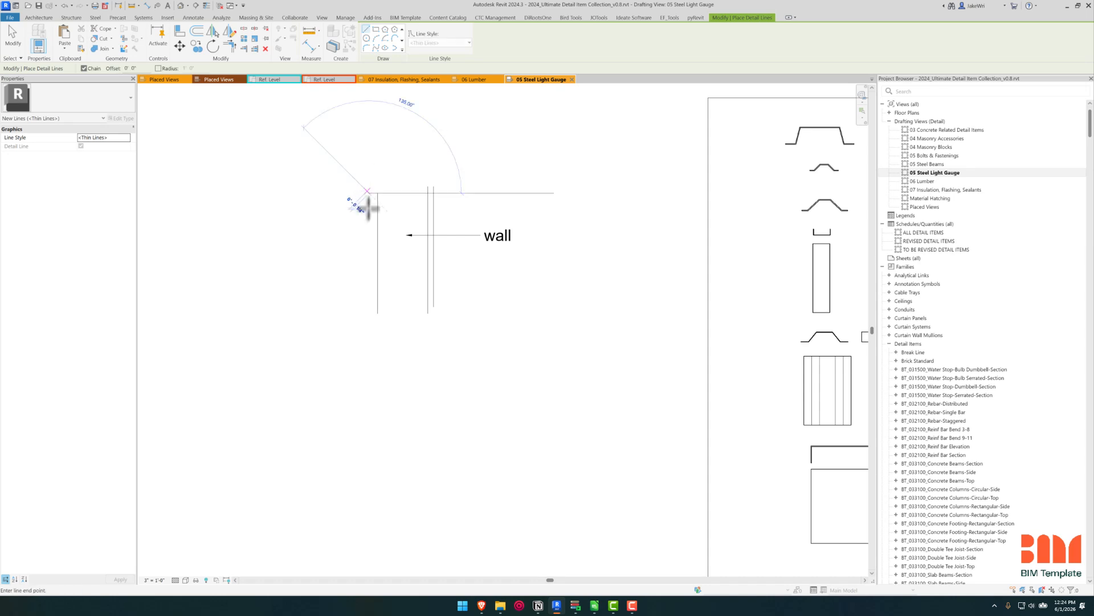
{"action": "left_click", "coordinate": [369, 313]}
{"action": "key", "text": "Escape"}
{"action": "key", "text": "Escape"}
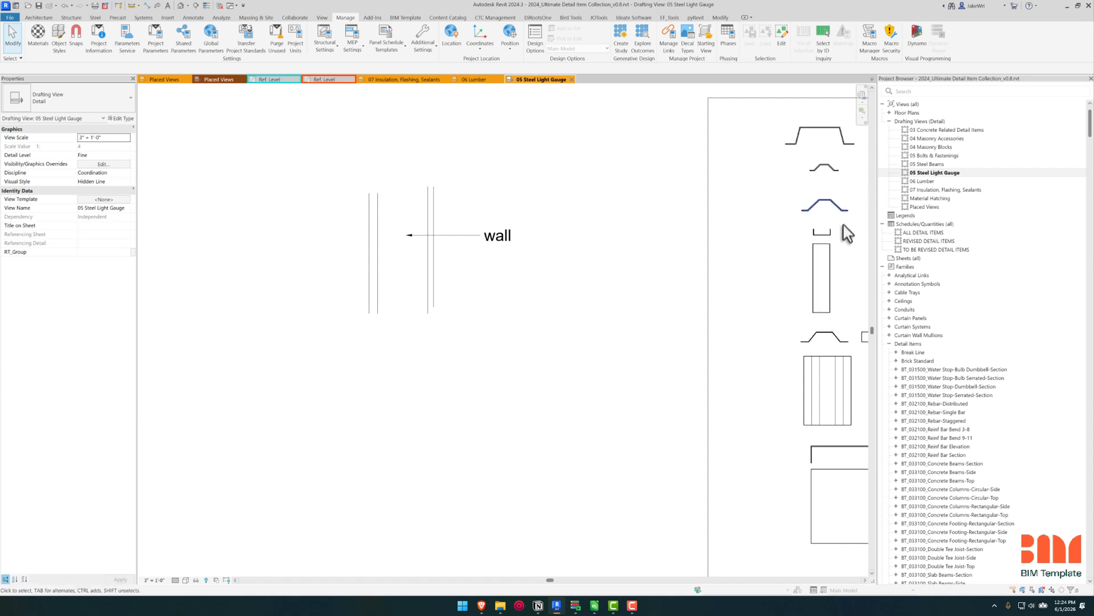
Move the 7/8" furring hat channel section into the open area near the wall sketch and open its family for editing.
{"action": "left_click", "coordinate": [845, 351]}
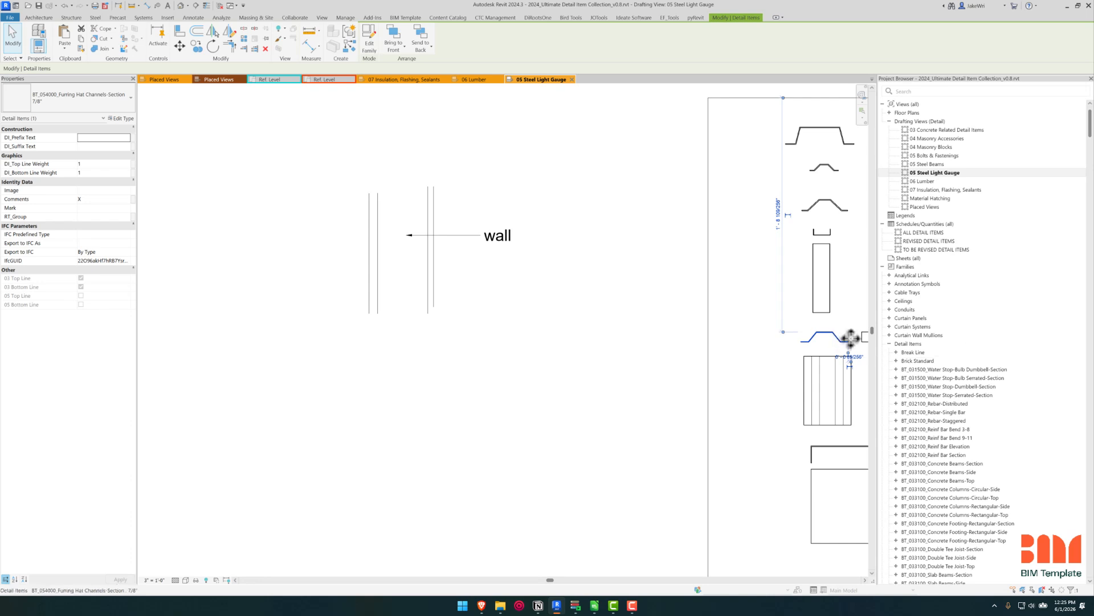
{"action": "left_click_drag", "start_coordinate": [844, 335], "coordinate": [632, 317]}
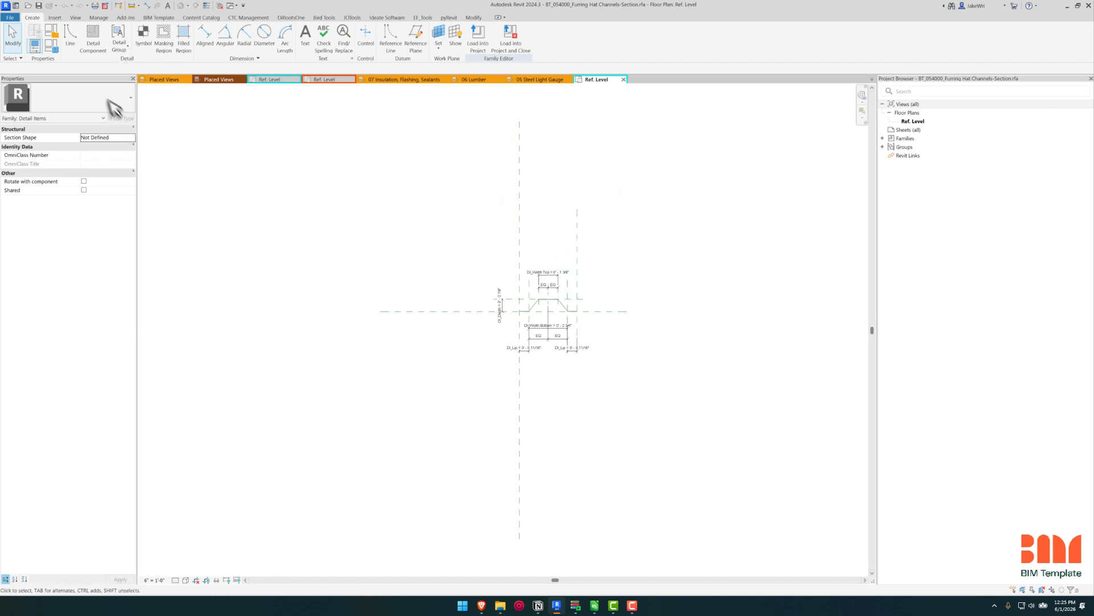
Review the hat channel section family's type parameters, including its keynote and type comments, and return to the 05 Steel Light Gauge view.
{"action": "left_click", "coordinate": [51, 47]}
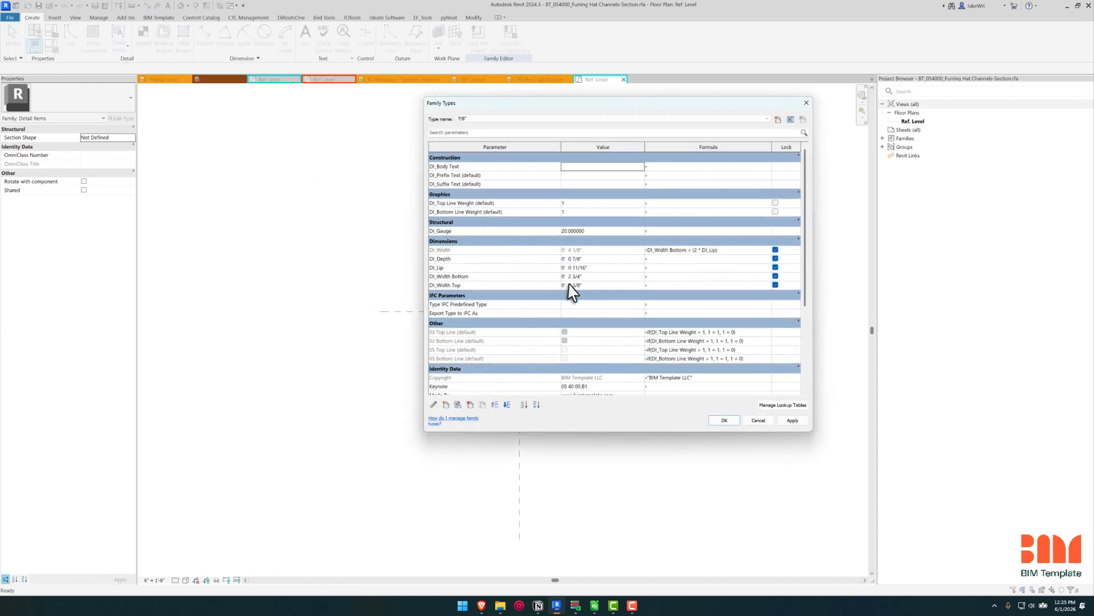
{"action": "scroll", "coordinate": [572, 325], "scroll_direction": "down", "scroll_amount": 1}
{"action": "scroll", "coordinate": [572, 325], "scroll_direction": "down", "scroll_amount": 3}
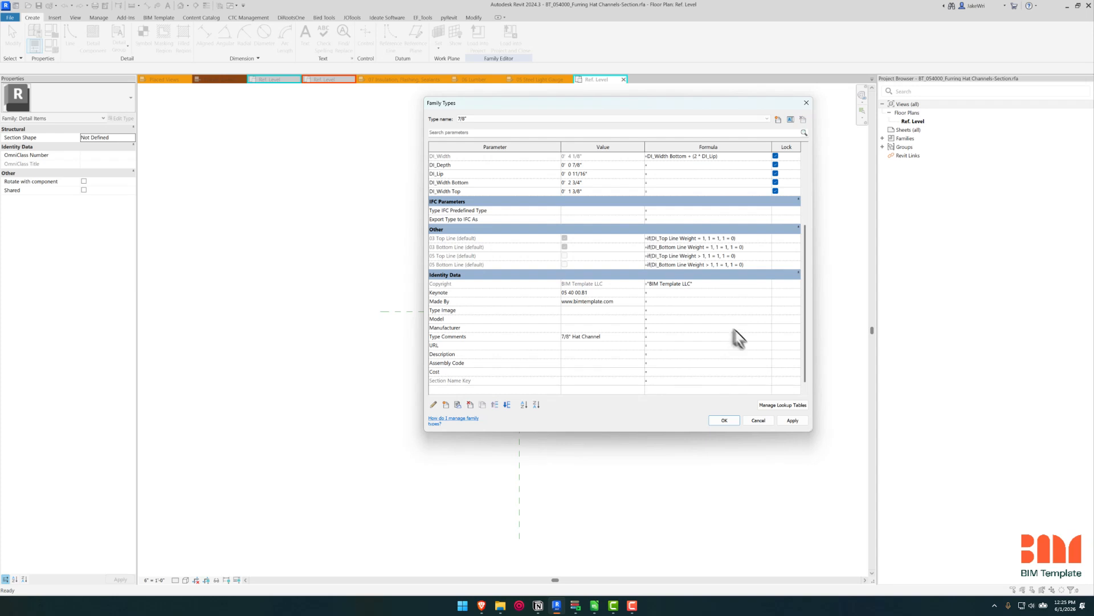
{"action": "left_click", "coordinate": [757, 421]}
{"action": "left_click", "coordinate": [547, 81]}
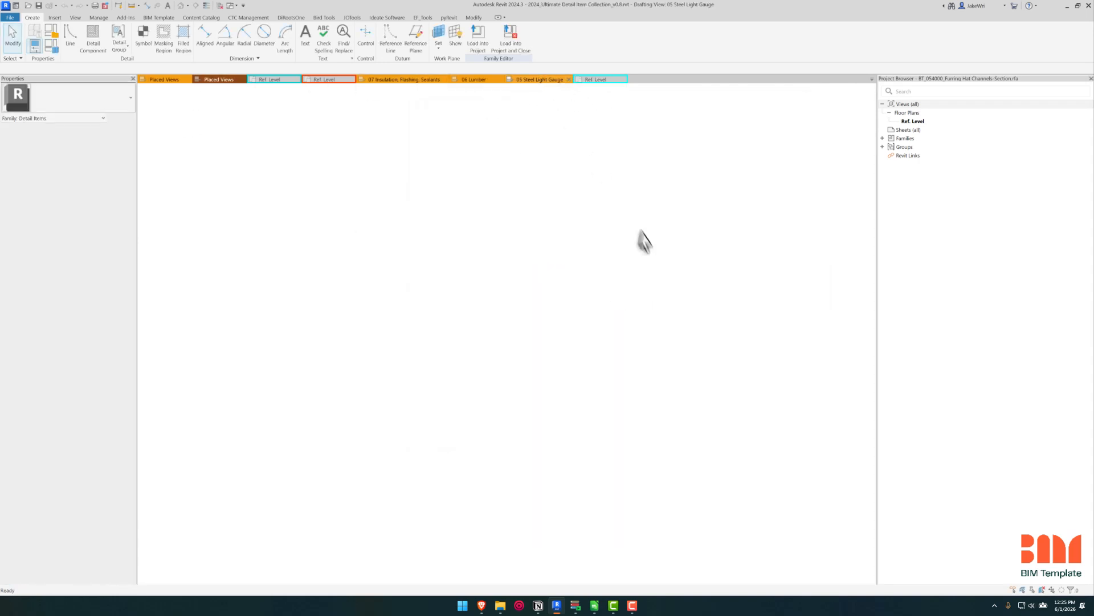
Place a boxed large keynote number tag with a horizontal leader on the moved hat channel section.
{"action": "scroll", "coordinate": [641, 334], "scroll_direction": "up", "scroll_amount": 1}
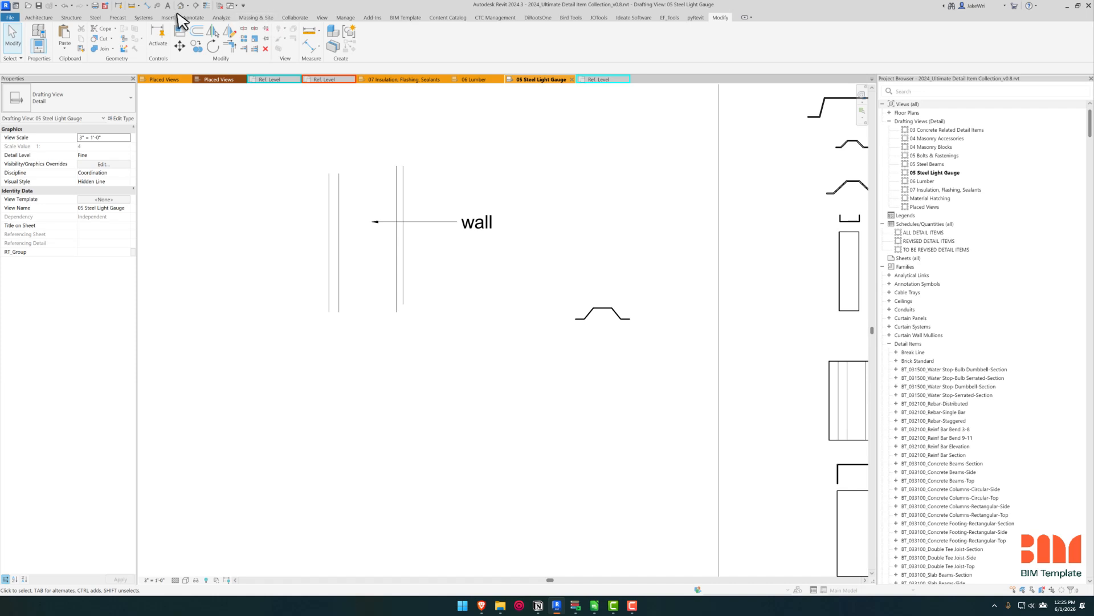
{"action": "left_click", "coordinate": [195, 18]}
{"action": "key", "text": "k"}
{"action": "key", "text": "n"}
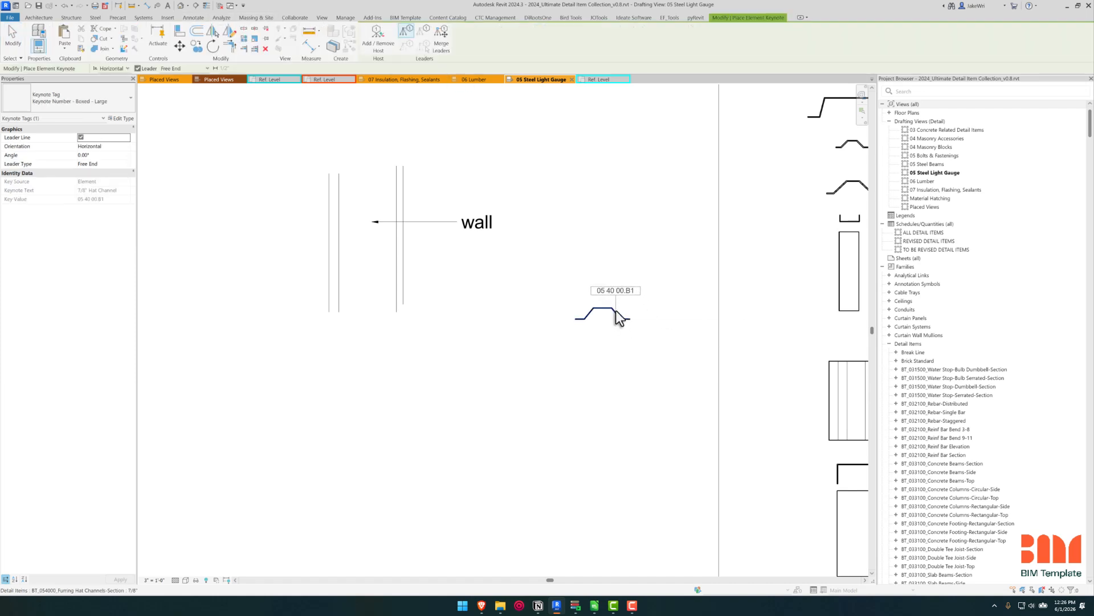
{"action": "left_click", "coordinate": [616, 310]}
{"action": "left_click", "coordinate": [655, 309]}
{"action": "left_click", "coordinate": [655, 309]}
{"action": "key", "text": "Escape"}
Compare the keynote tag's key value and text with the properties of the tagged hat channel section.
{"action": "left_click", "coordinate": [678, 317]}
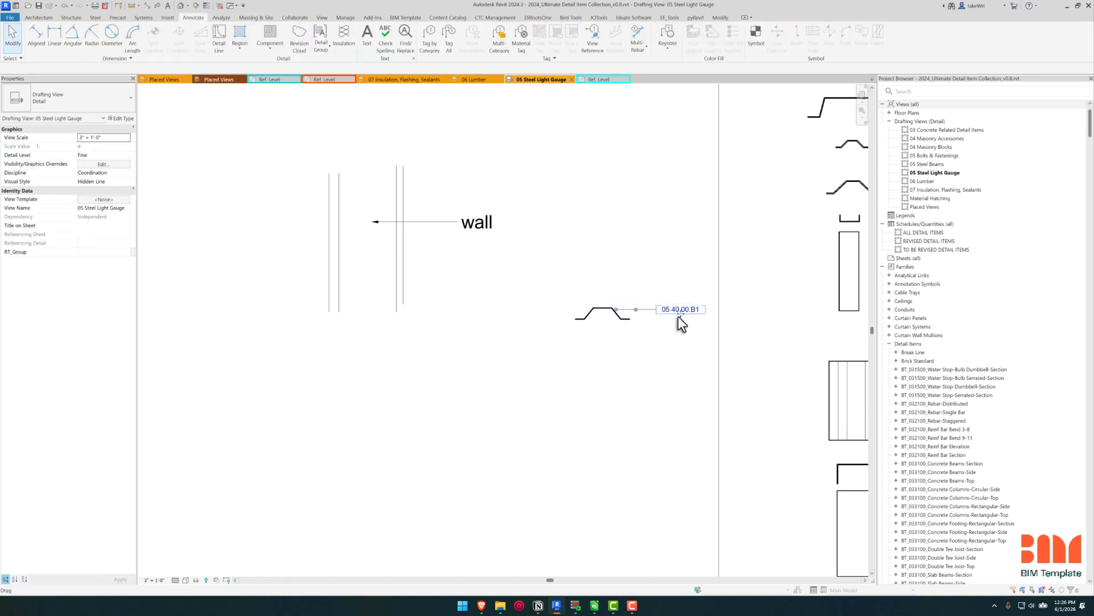
{"action": "left_click", "coordinate": [678, 316]}
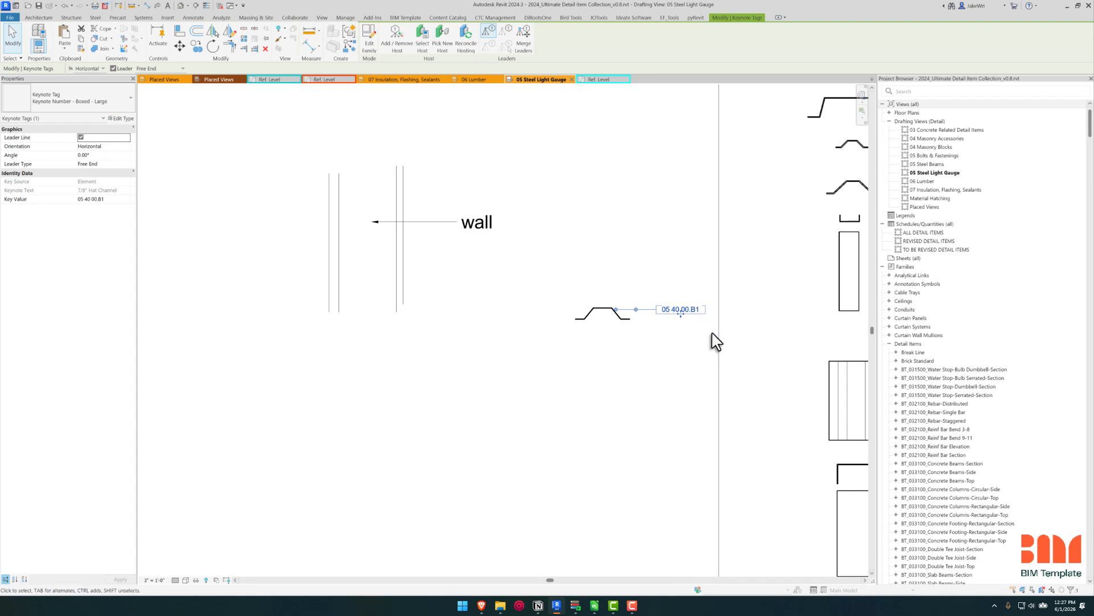
{"action": "middle_click_drag", "start_coordinate": [708, 346], "coordinate": [623, 351]}
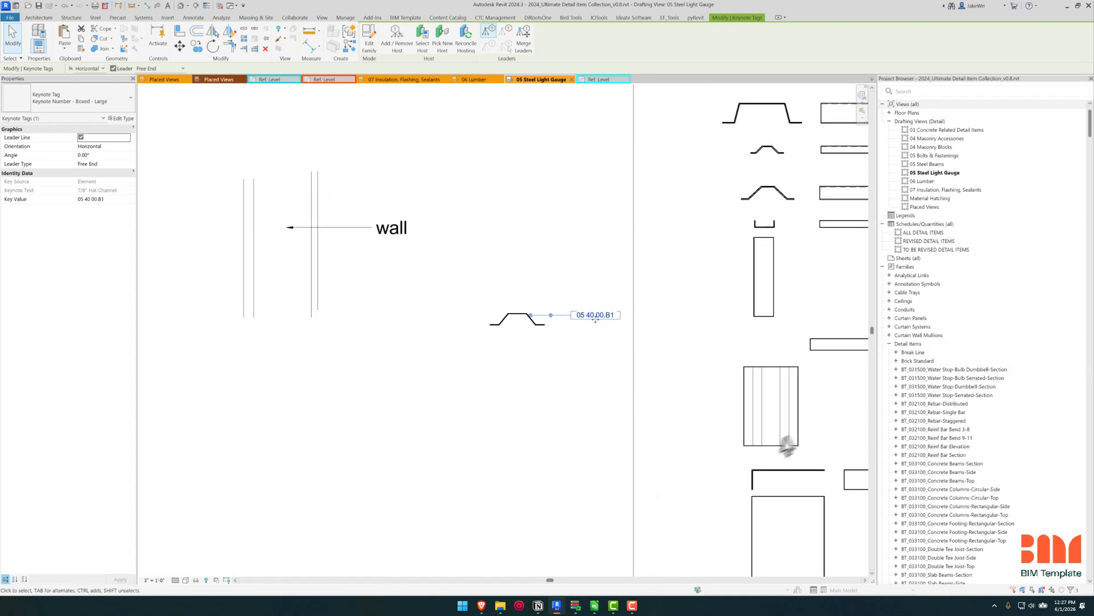
{"action": "scroll", "coordinate": [599, 428], "scroll_direction": "down", "scroll_amount": 3}
{"action": "left_click", "coordinate": [601, 426]}
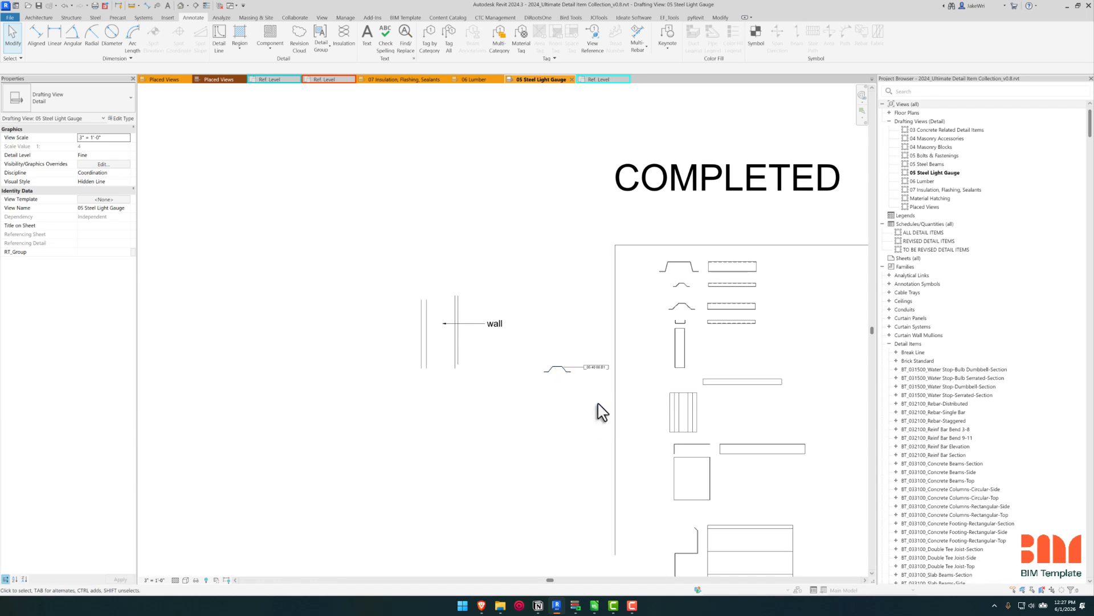
{"action": "scroll", "coordinate": [593, 388], "scroll_direction": "up", "scroll_amount": 5}
{"action": "left_click", "coordinate": [620, 356]}
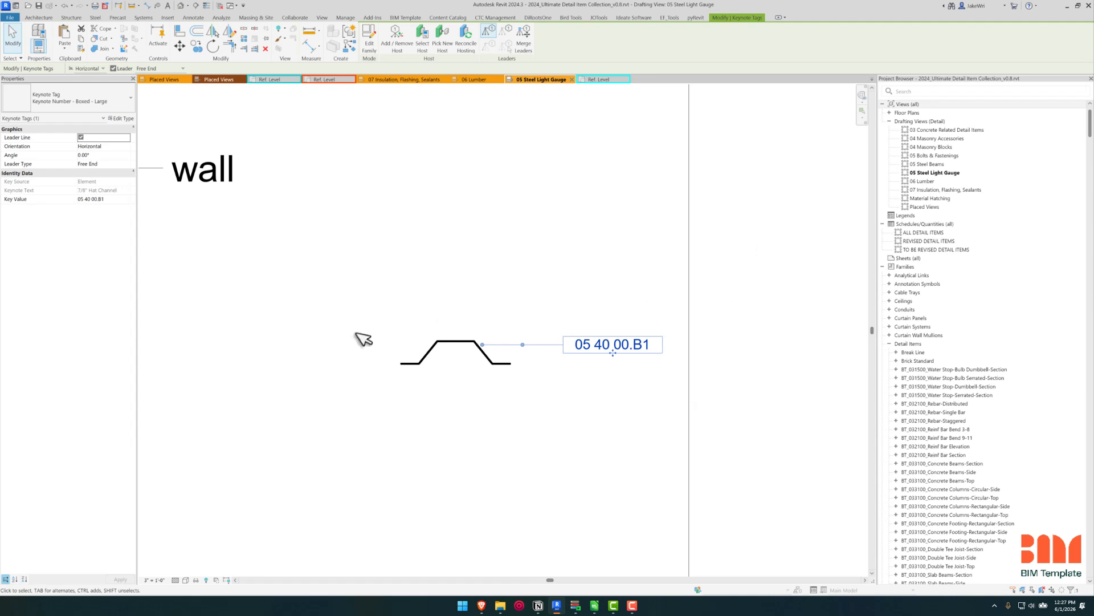
{"action": "left_click", "coordinate": [585, 407]}
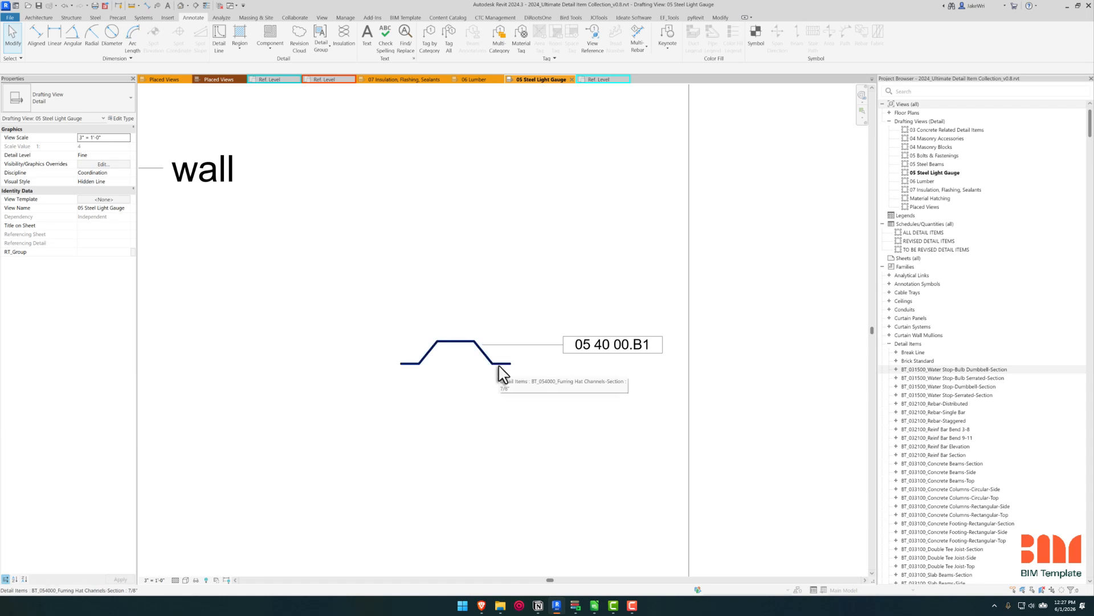
{"action": "left_click", "coordinate": [596, 353]}
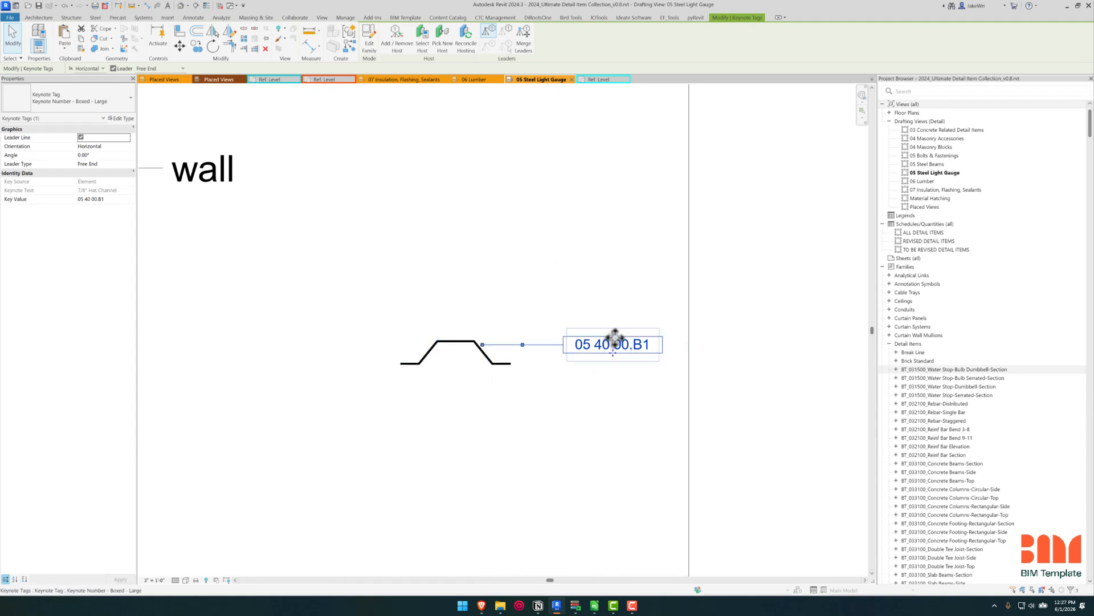
{"action": "left_click", "coordinate": [505, 368]}
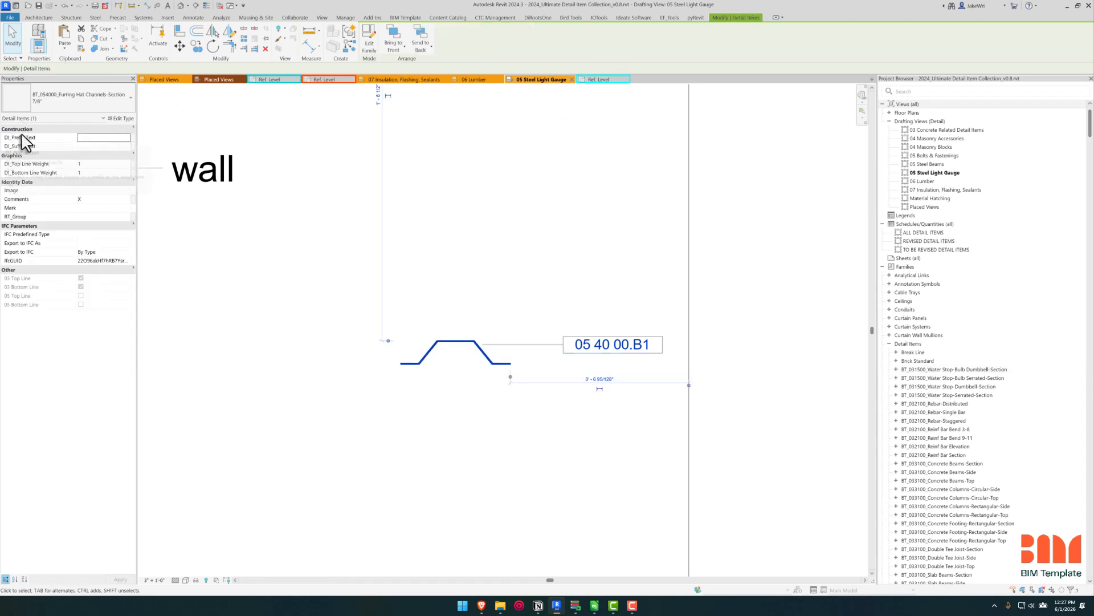
In the furring hat channel section family, set the 7/8" type's DI_Body Text to "furring hatch channel".
{"action": "left_click", "coordinate": [596, 80]}
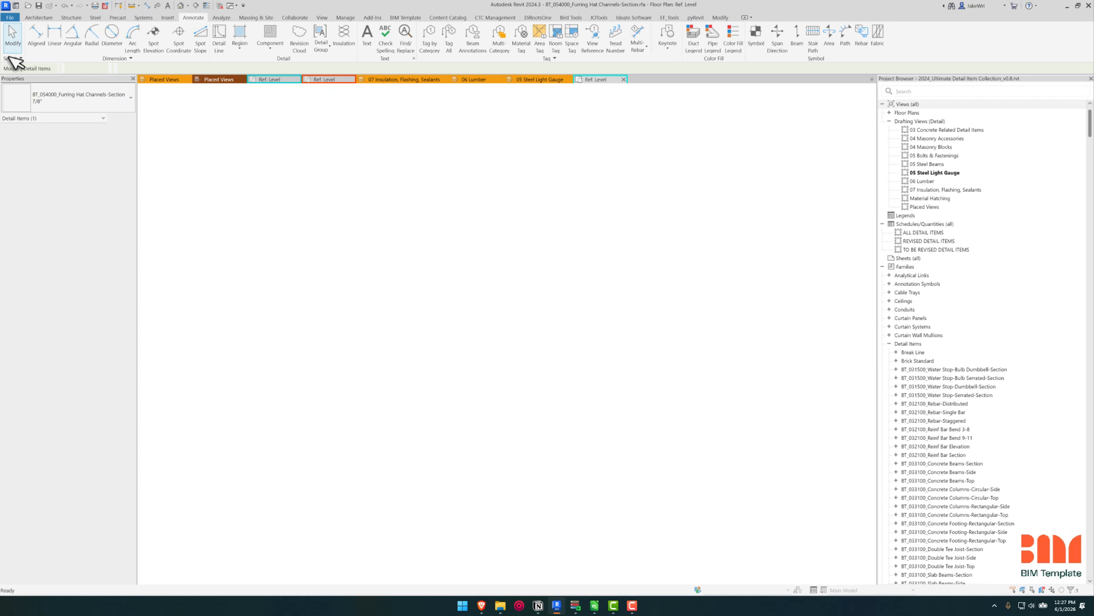
{"action": "left_click", "coordinate": [52, 47]}
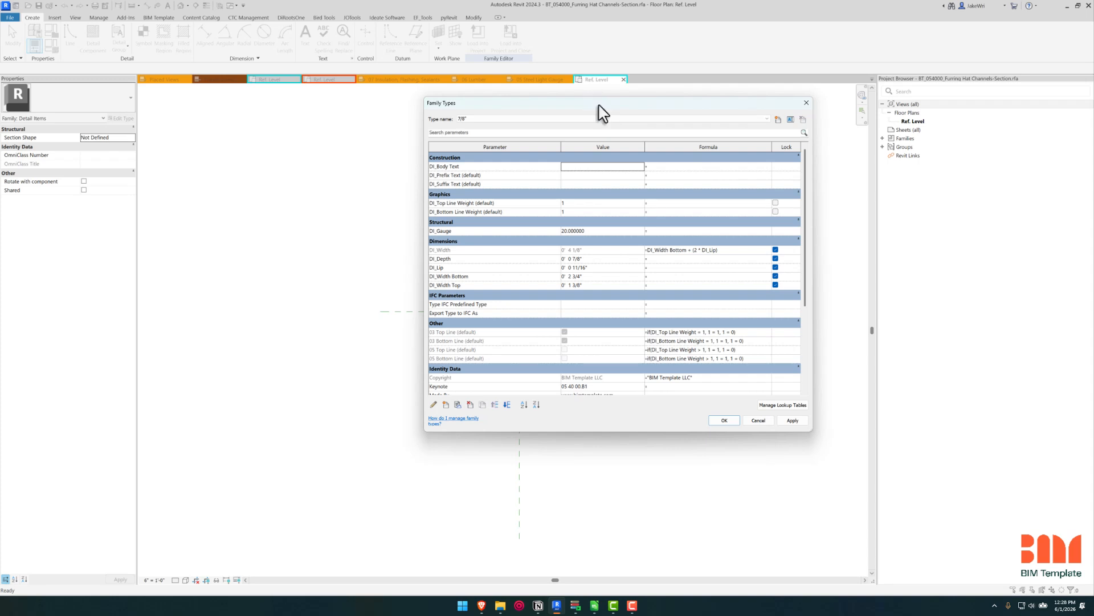
{"action": "left_click_drag", "start_coordinate": [600, 107], "coordinate": [762, 112]}
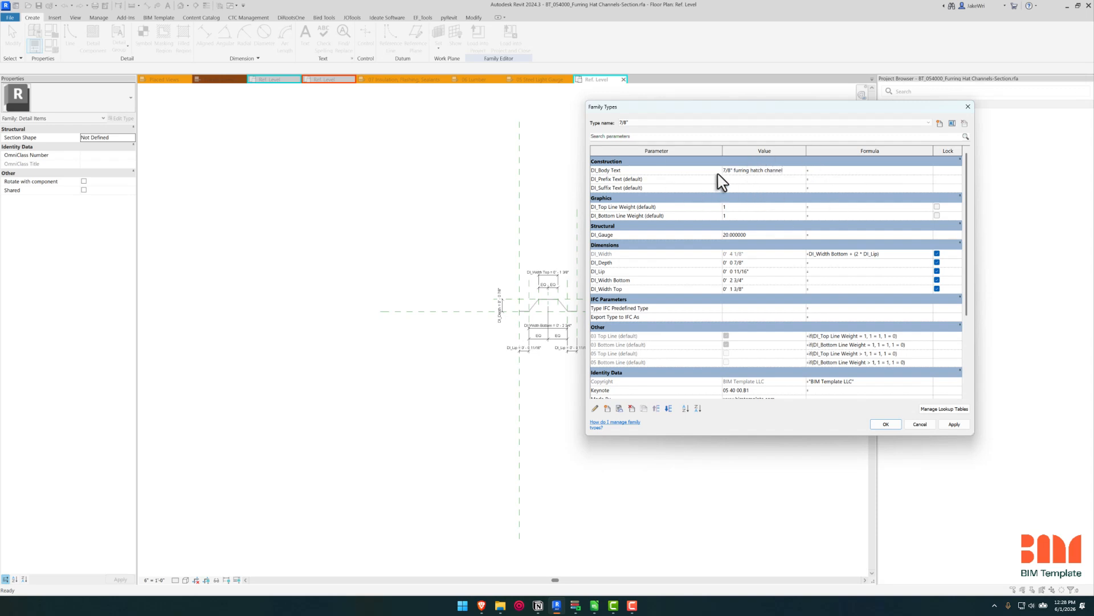
{"action": "left_click", "coordinate": [679, 125]}
{"action": "key", "text": "Delete"}
{"action": "left_click", "coordinate": [886, 425]}
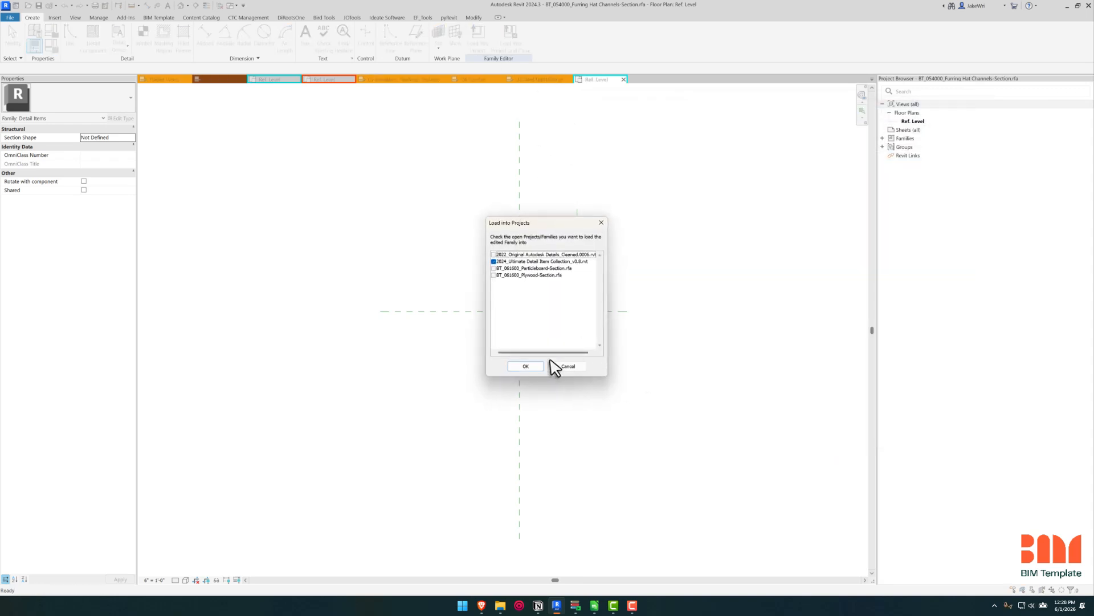
Load the hat channel family into the 2024_Ultimate Detail Item Collection_v0.8 project, overwriting the existing version, and check the placed channel and keynote tag.
{"action": "left_click", "coordinate": [527, 364]}
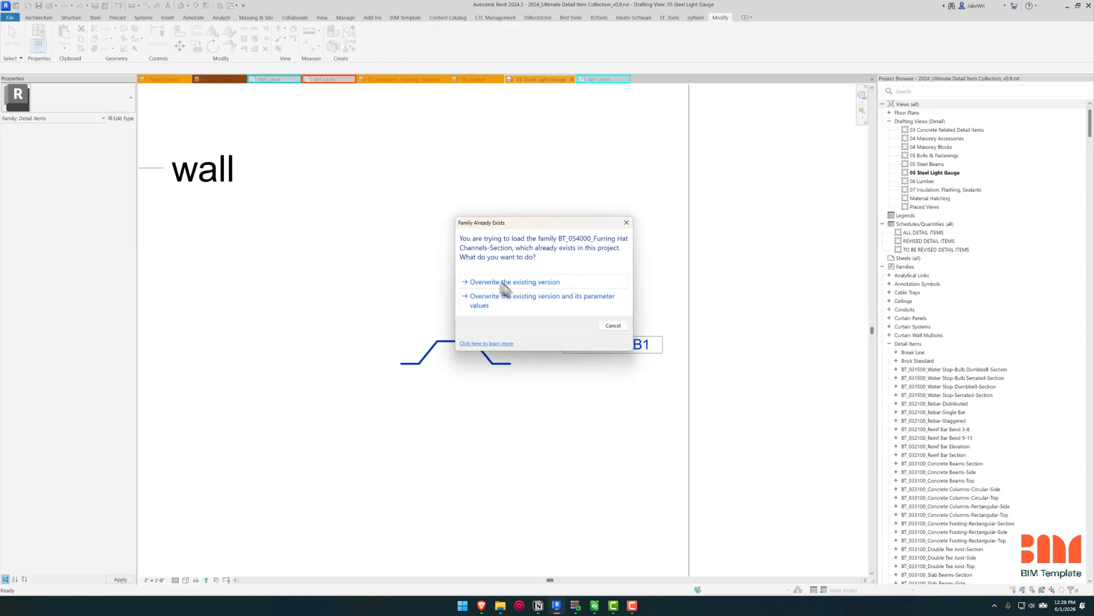
{"action": "left_click", "coordinate": [500, 281]}
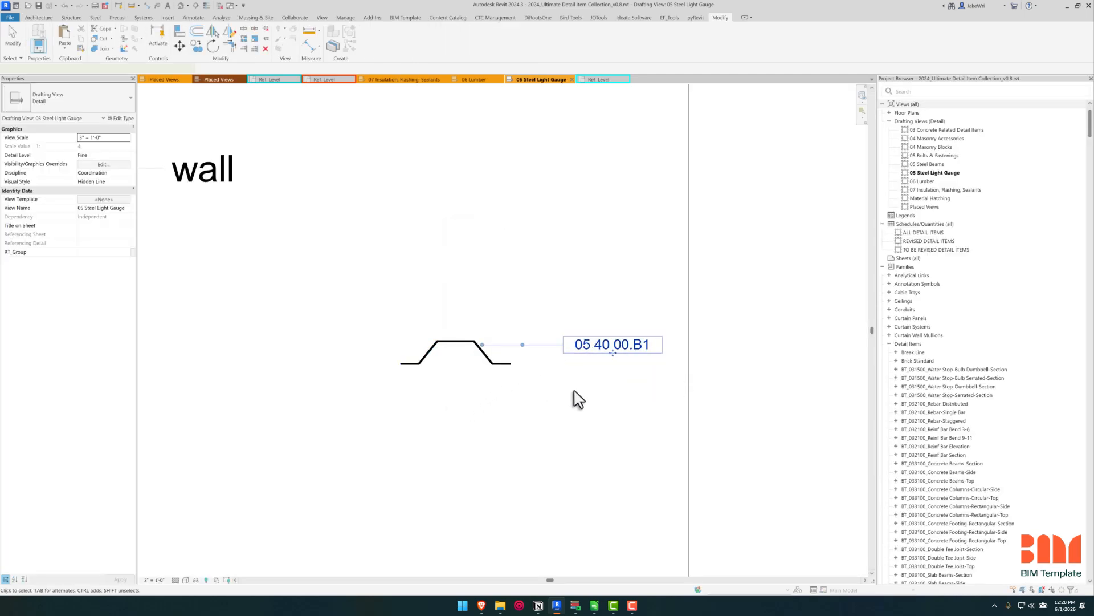
{"action": "left_click", "coordinate": [505, 374]}
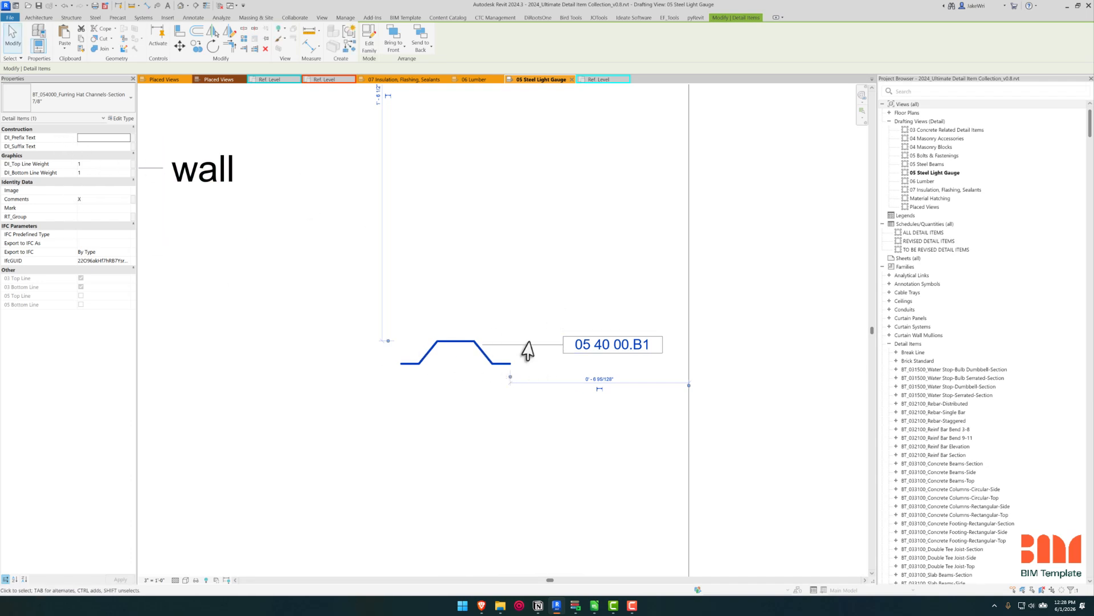
{"action": "left_click", "coordinate": [598, 346]}
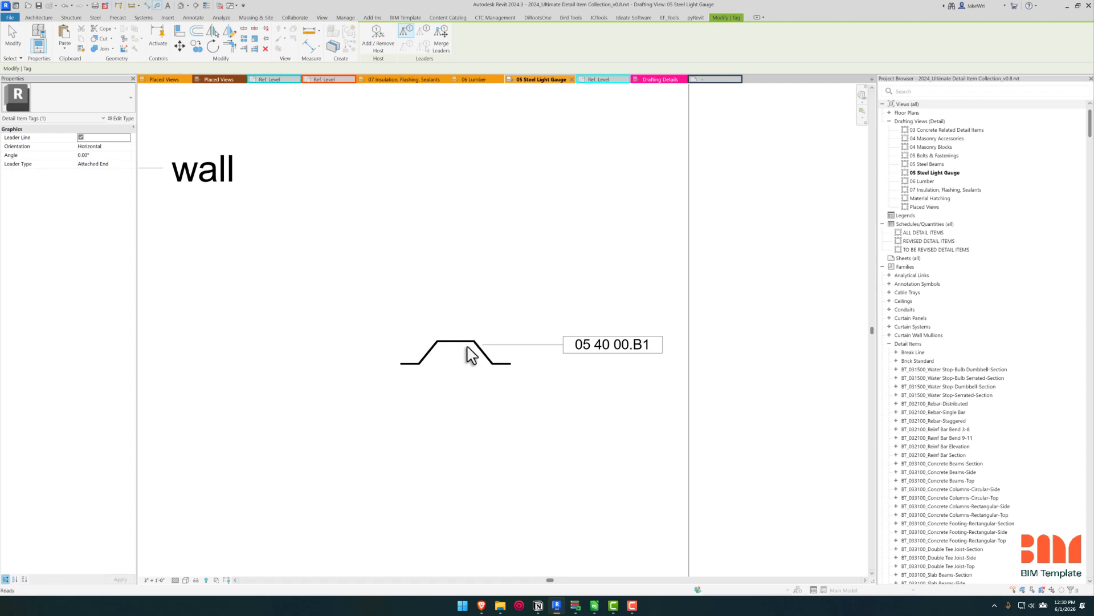
Place a left-aligned BT_Detail Item_Tag with a leader above the hat channel section.
{"action": "left_click", "coordinate": [474, 349]}
{"action": "key", "text": "Escape"}
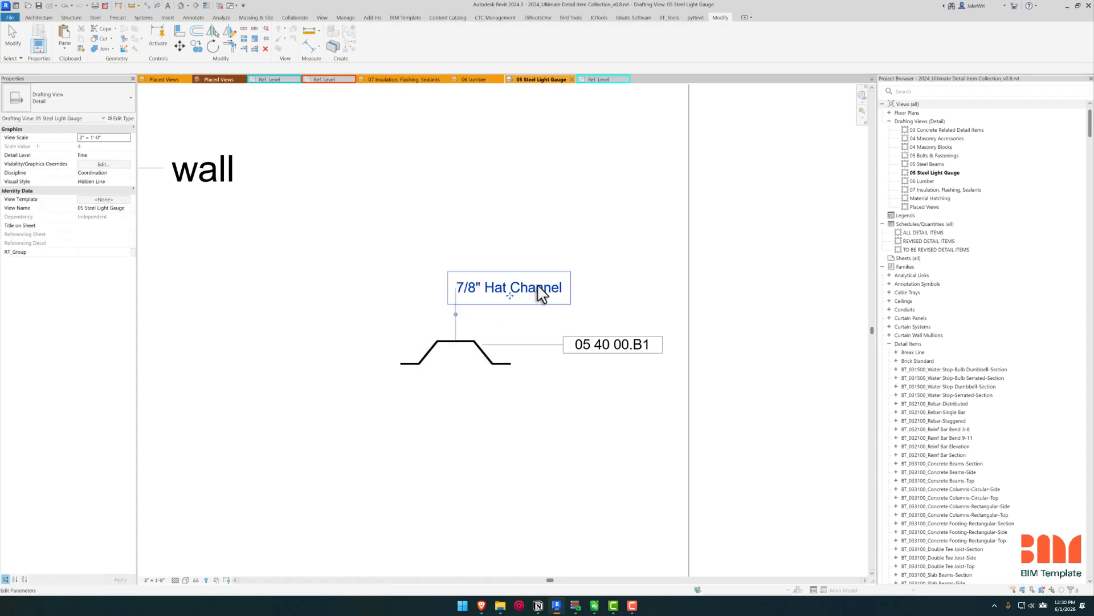
{"action": "left_click", "coordinate": [540, 295]}
{"action": "left_click", "coordinate": [514, 234]}
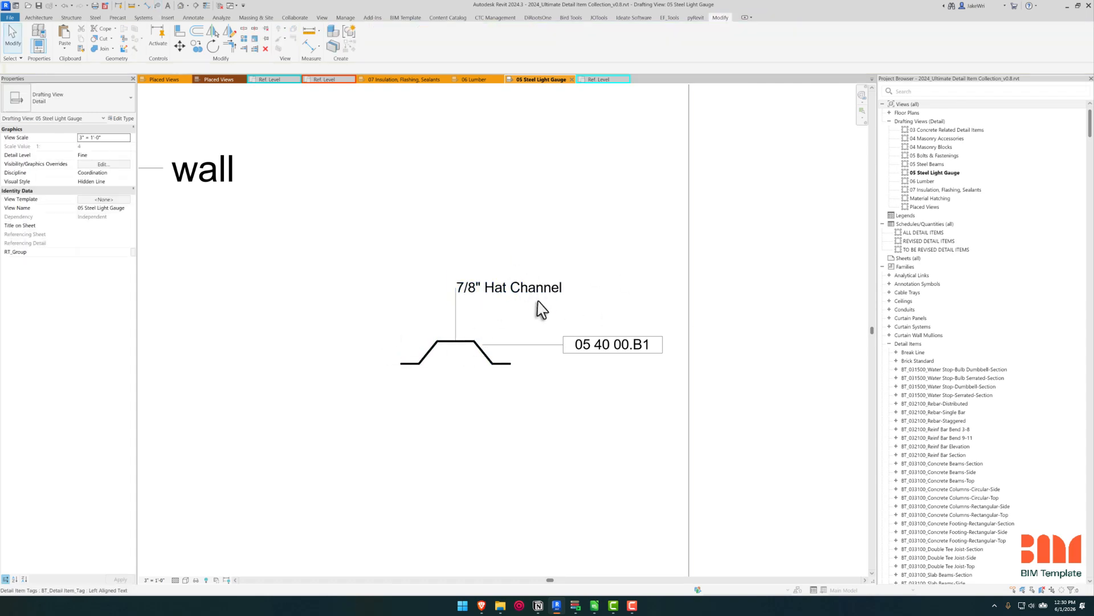
{"action": "left_click", "coordinate": [536, 299]}
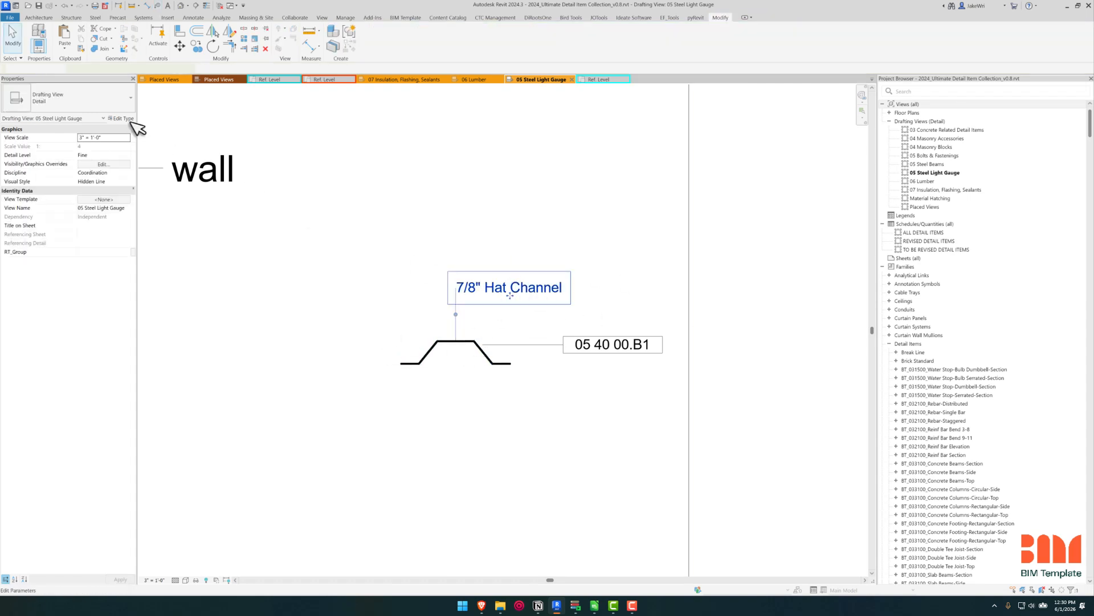
{"action": "left_click", "coordinate": [433, 348]}
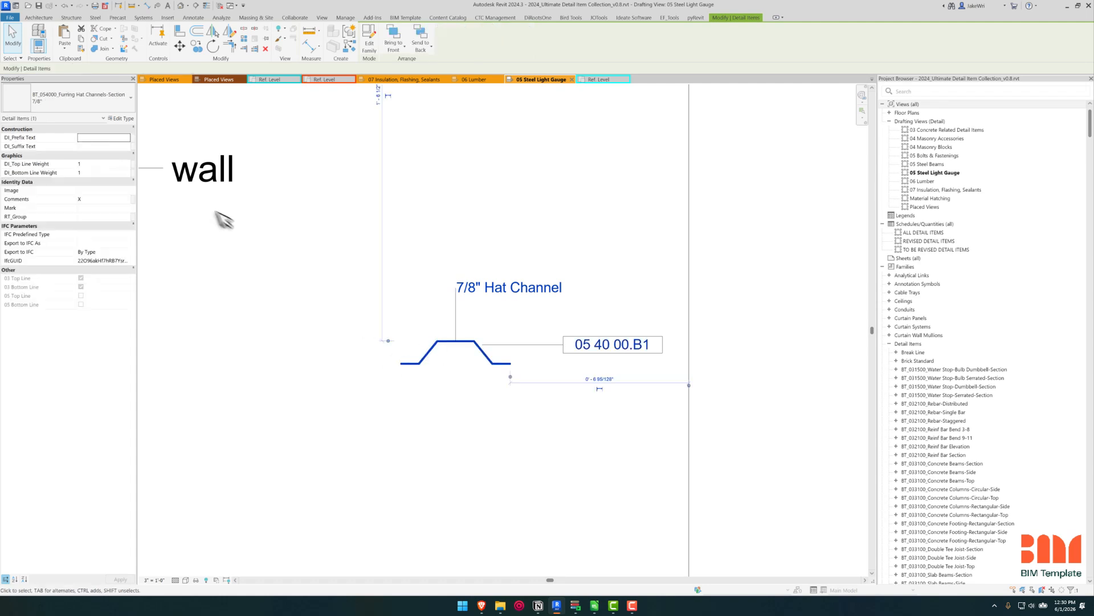
{"action": "left_click", "coordinate": [102, 137]}
{"action": "key", "text": "space"}
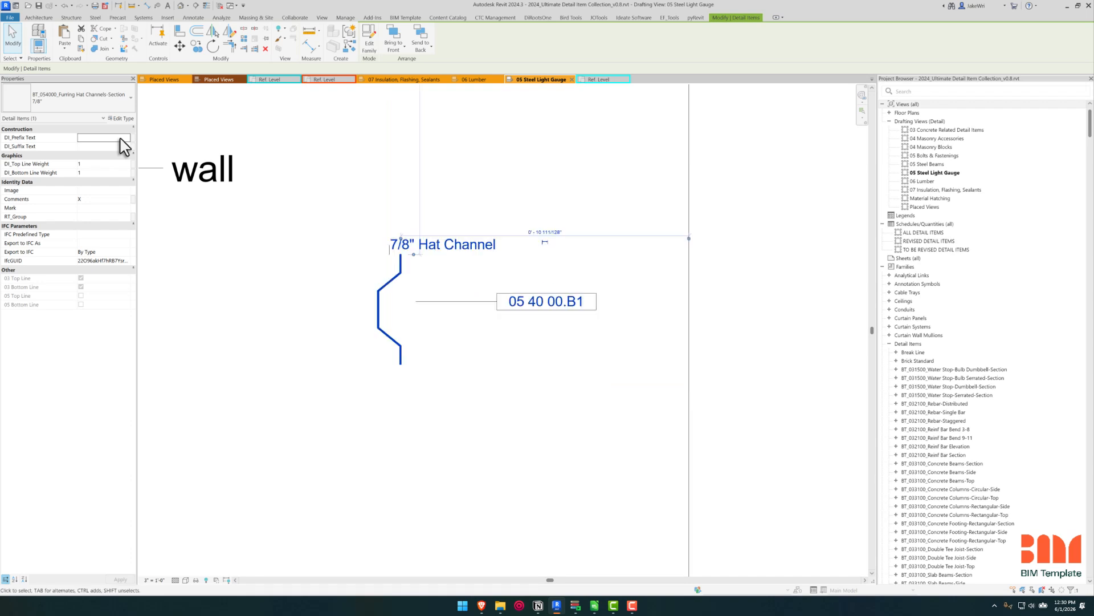
{"action": "key", "text": "ctrl+z"}
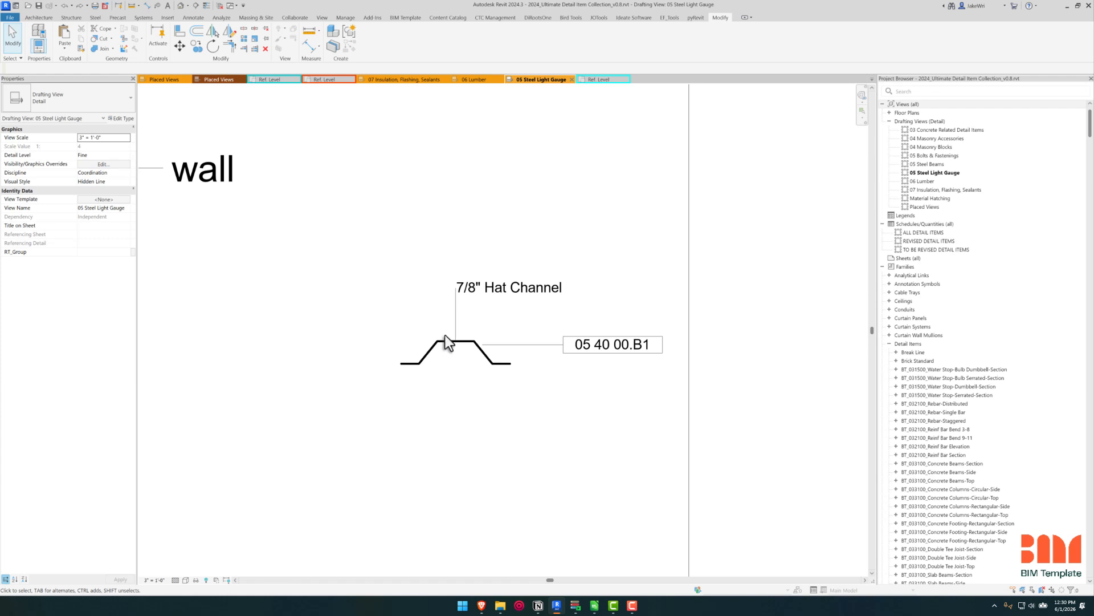
Set the hat channel section's DI_Prefix Text to 1" and look at the parameters behind the detail item tag's label.
{"action": "left_click", "coordinate": [445, 336]}
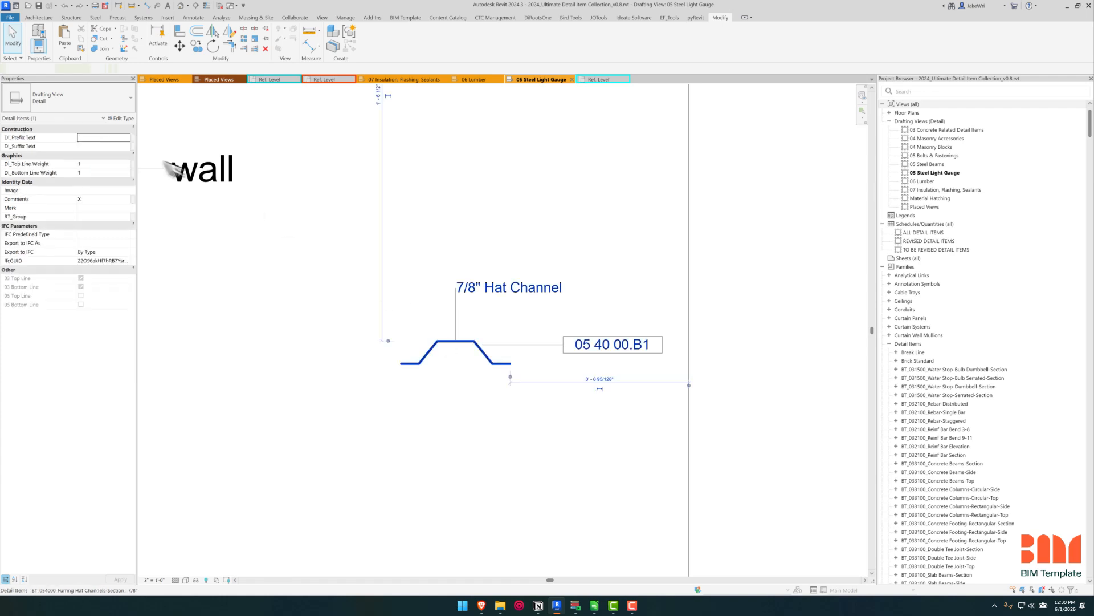
{"action": "left_click", "coordinate": [90, 136]}
{"action": "type", "text": "1\""}
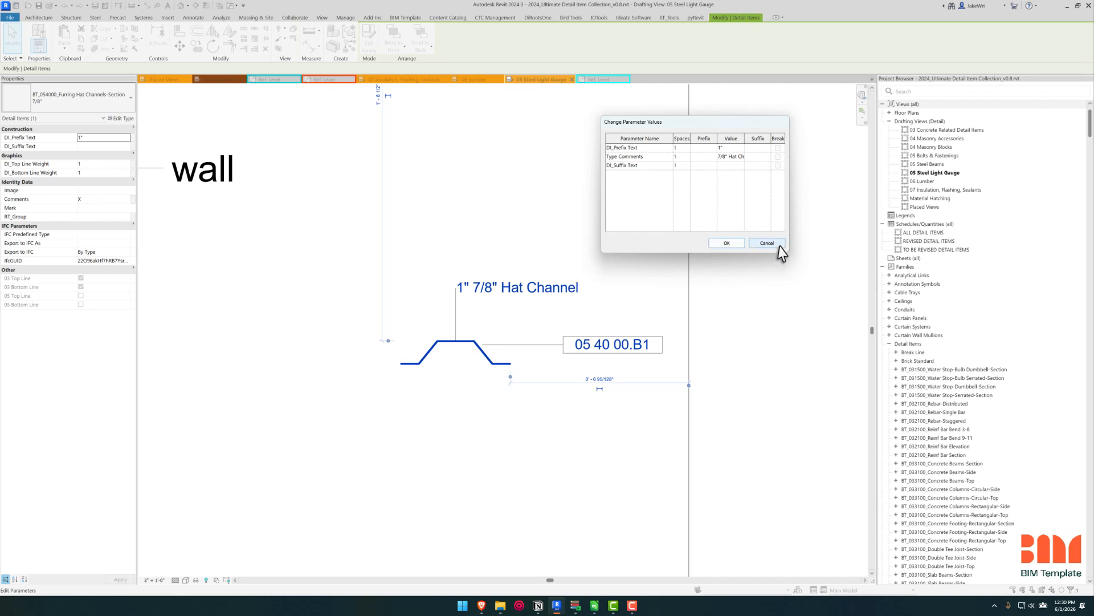
{"action": "left_click", "coordinate": [770, 244]}
Set the hat channel section's DI_Prefix Text to "*" and its DI_Suffix Text to ", see structural".
{"action": "left_click", "coordinate": [94, 139]}
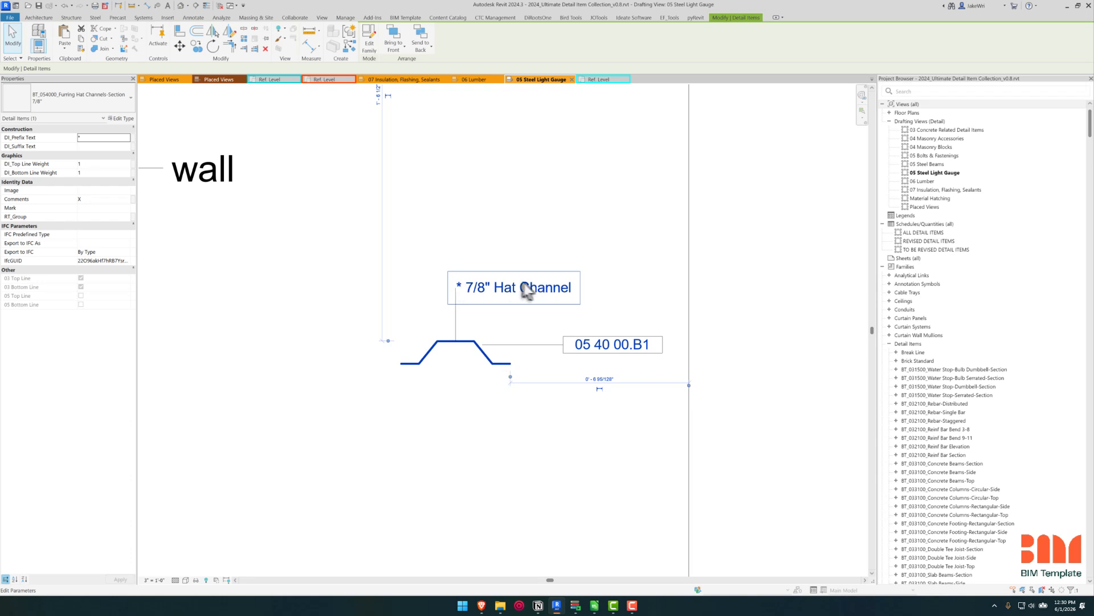
{"action": "left_click", "coordinate": [109, 147]}
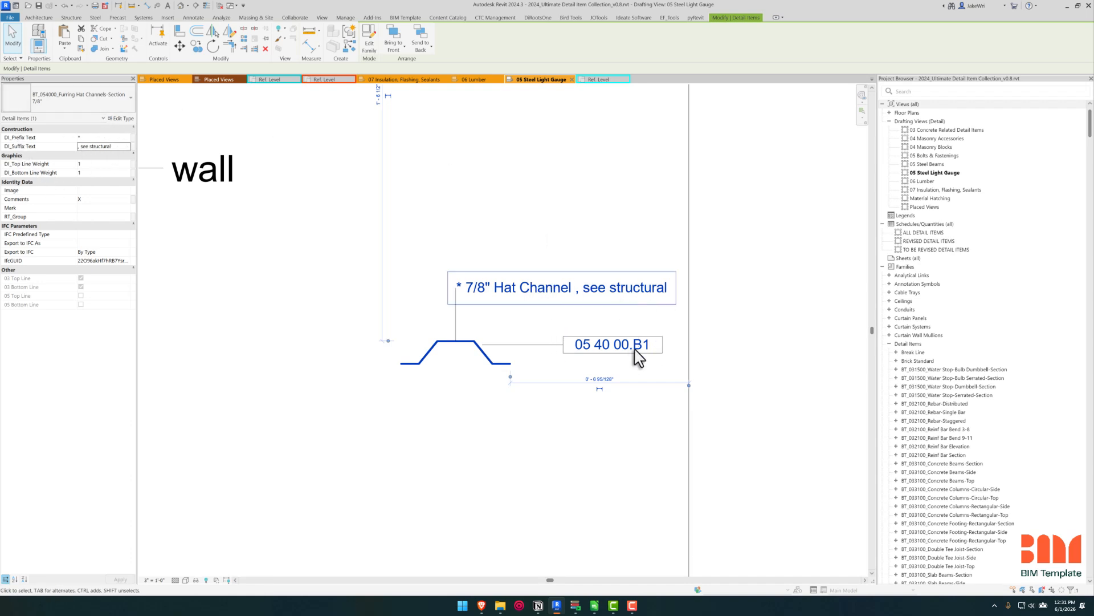
Compare the keynote tag with the detail item tag, and check which parameter values form the detail item tag's text.
{"action": "left_click", "coordinate": [666, 358]}
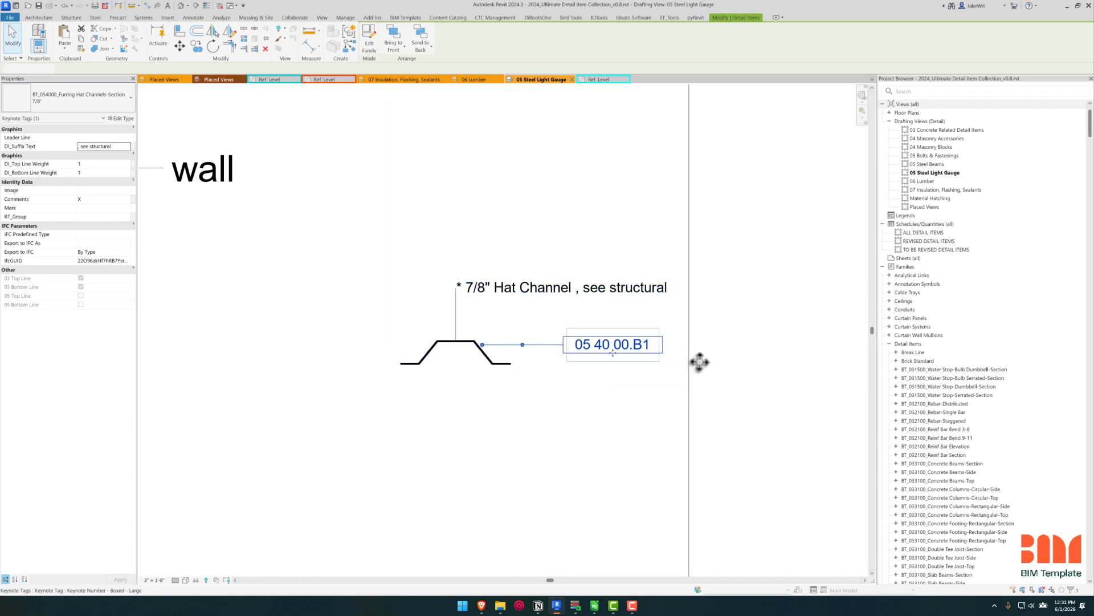
{"action": "left_click", "coordinate": [642, 288]}
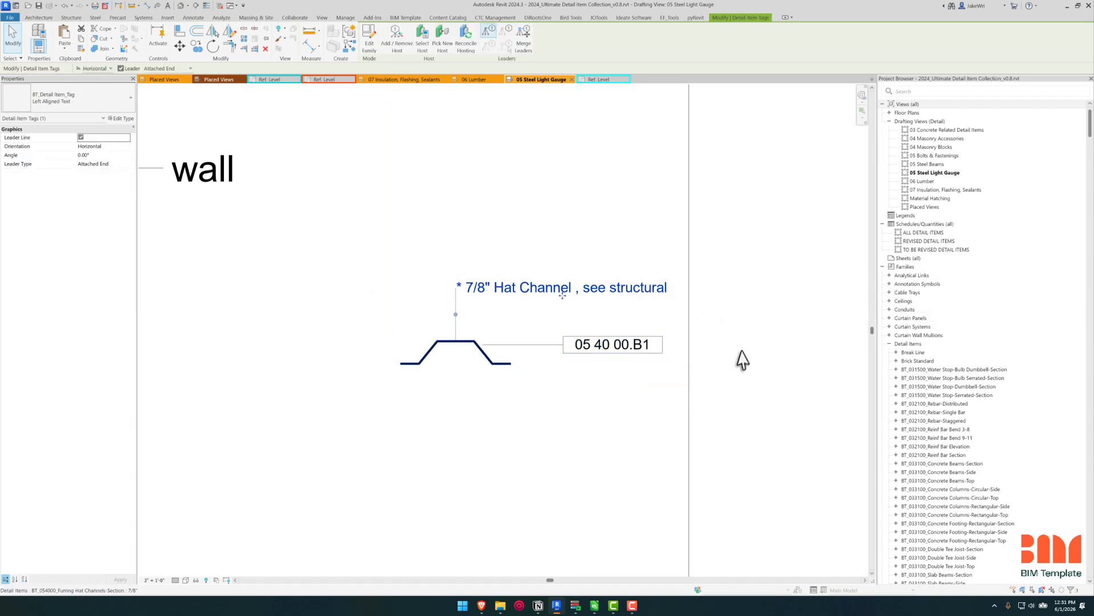
{"action": "left_click", "coordinate": [499, 365]}
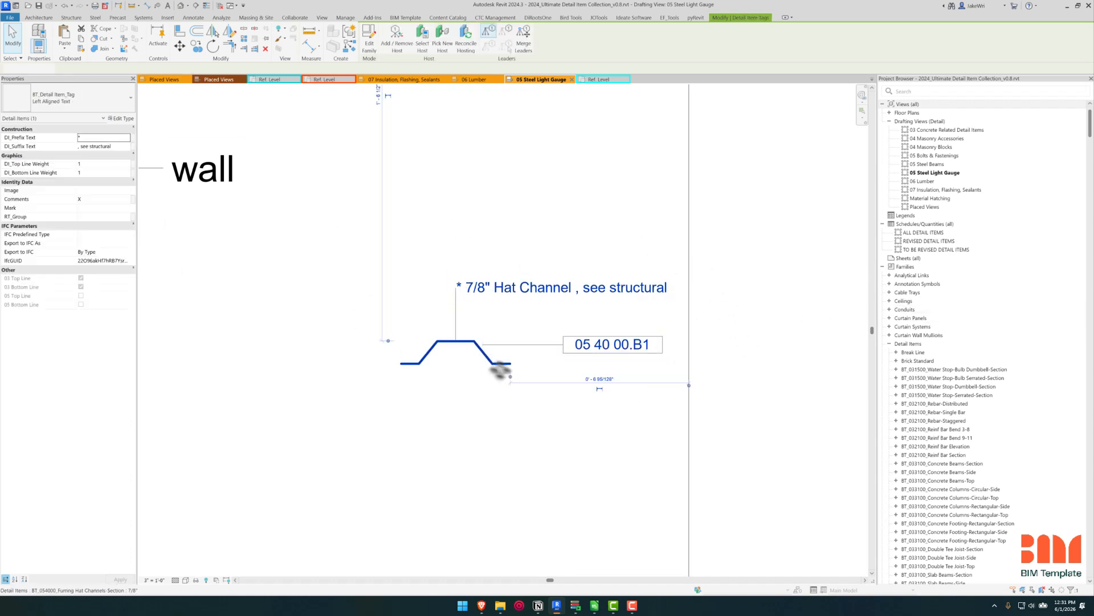
{"action": "left_click", "coordinate": [606, 288]}
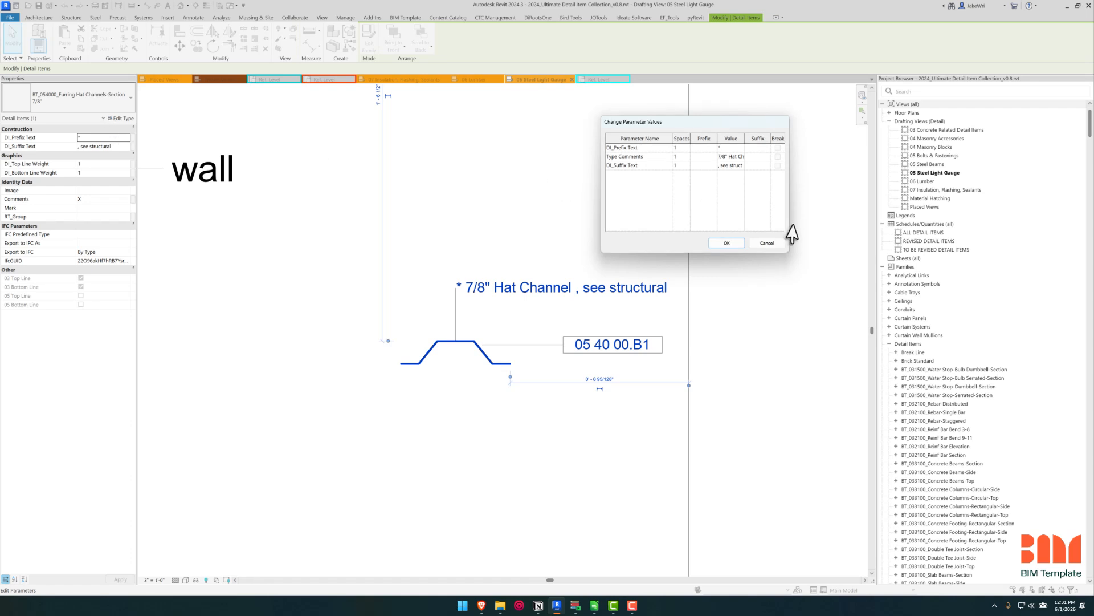
{"action": "left_click", "coordinate": [767, 243]}
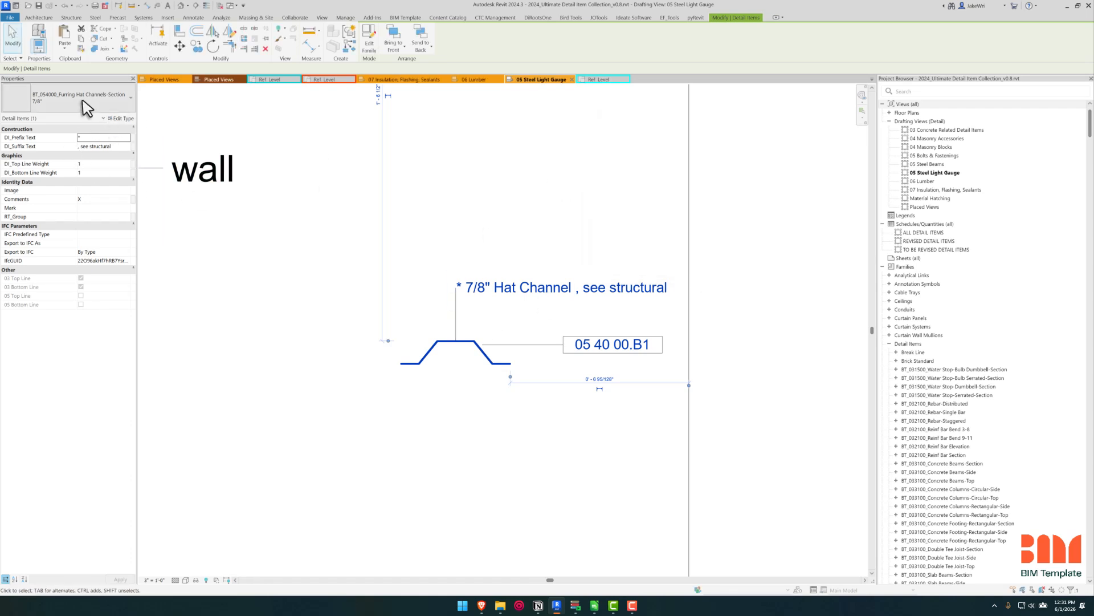
Review the type options available for the detail item tag and view the tagged hat channel beside the plain wall lines and text.
{"action": "left_click", "coordinate": [543, 188]}
{"action": "left_click", "coordinate": [593, 296]}
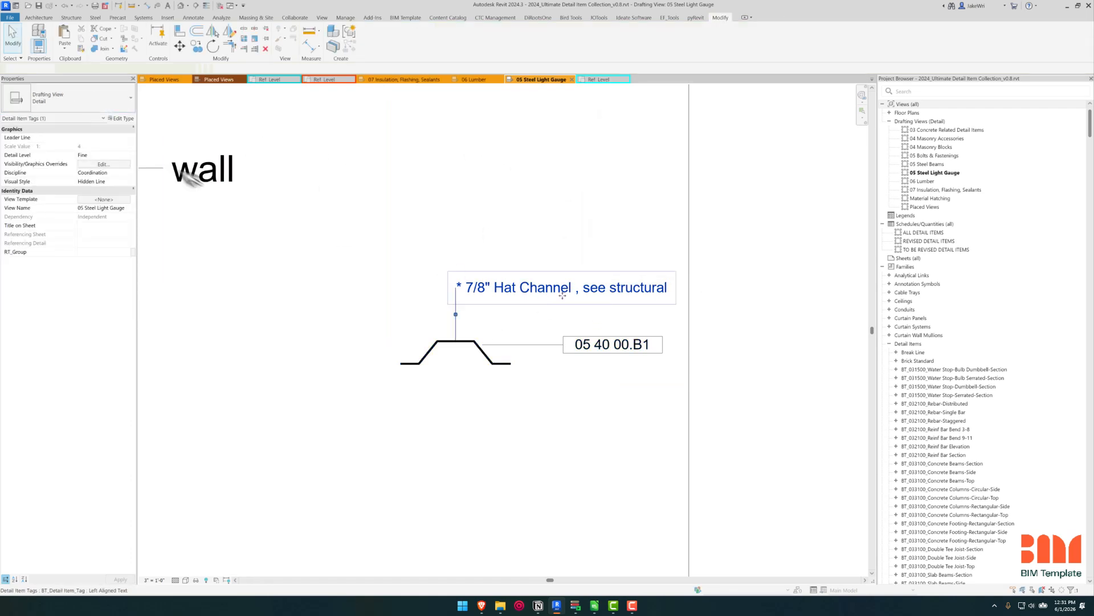
{"action": "left_click", "coordinate": [73, 101]}
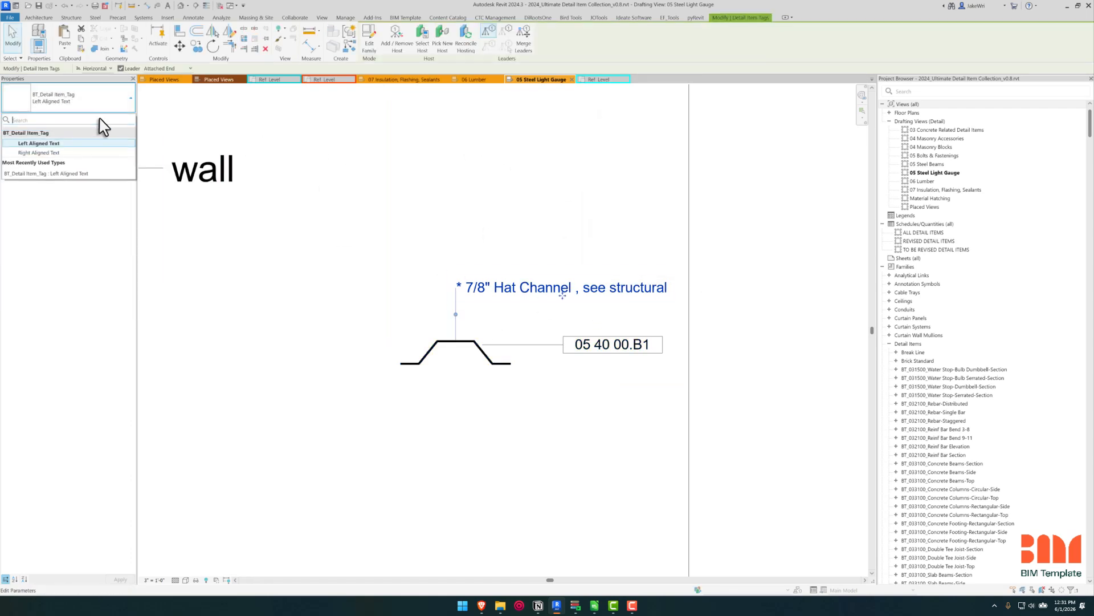
{"action": "left_click", "coordinate": [494, 198]}
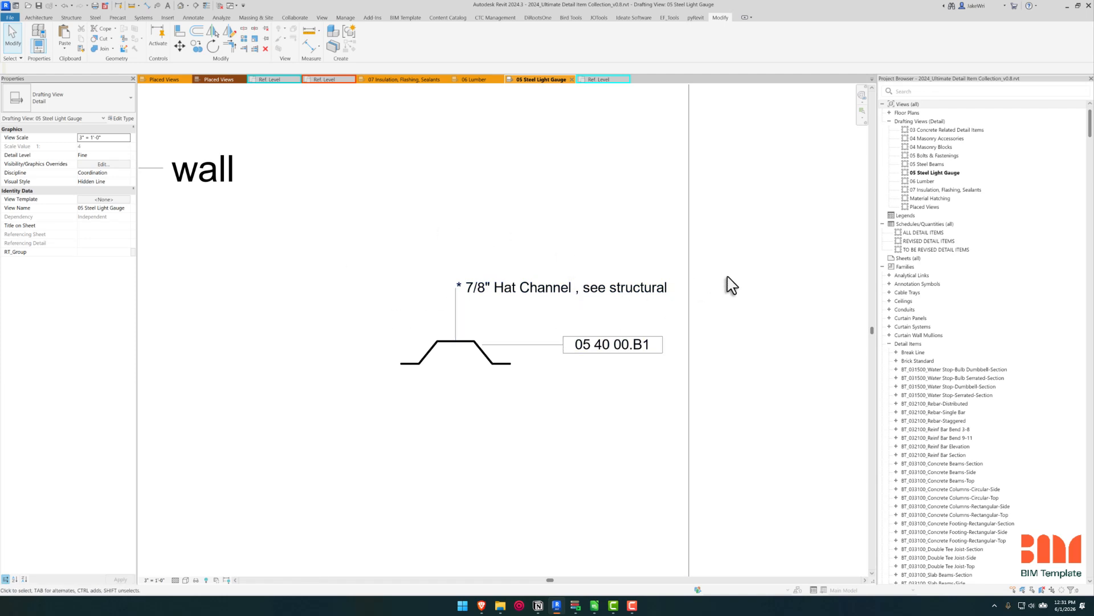
{"action": "scroll", "coordinate": [732, 283], "scroll_direction": "down", "scroll_amount": 3}
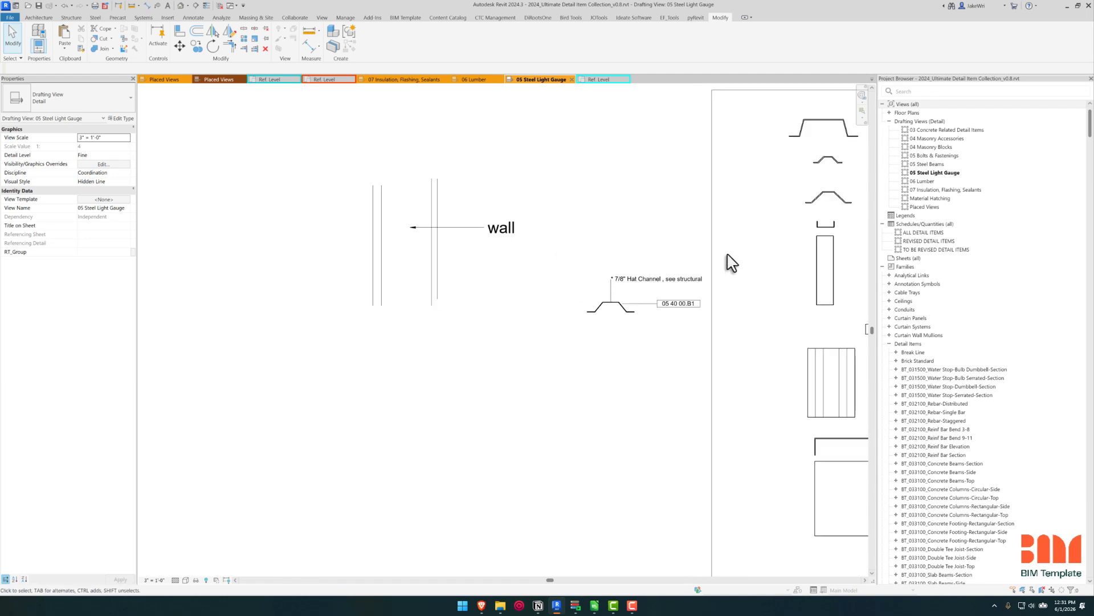
{"action": "left_click", "coordinate": [635, 317]}
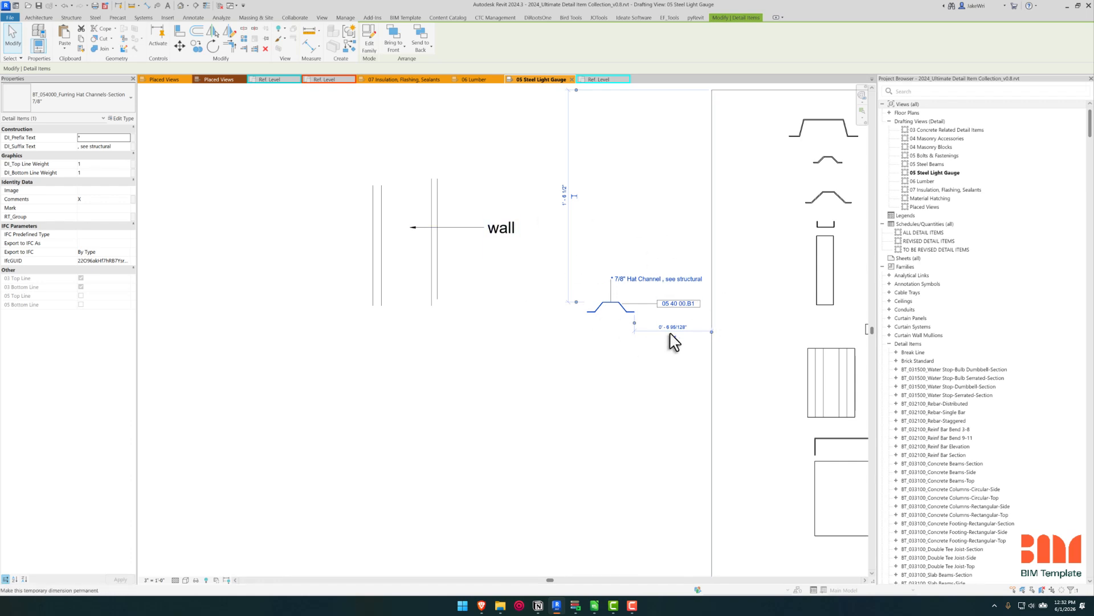
{"action": "left_click", "coordinate": [651, 364]}
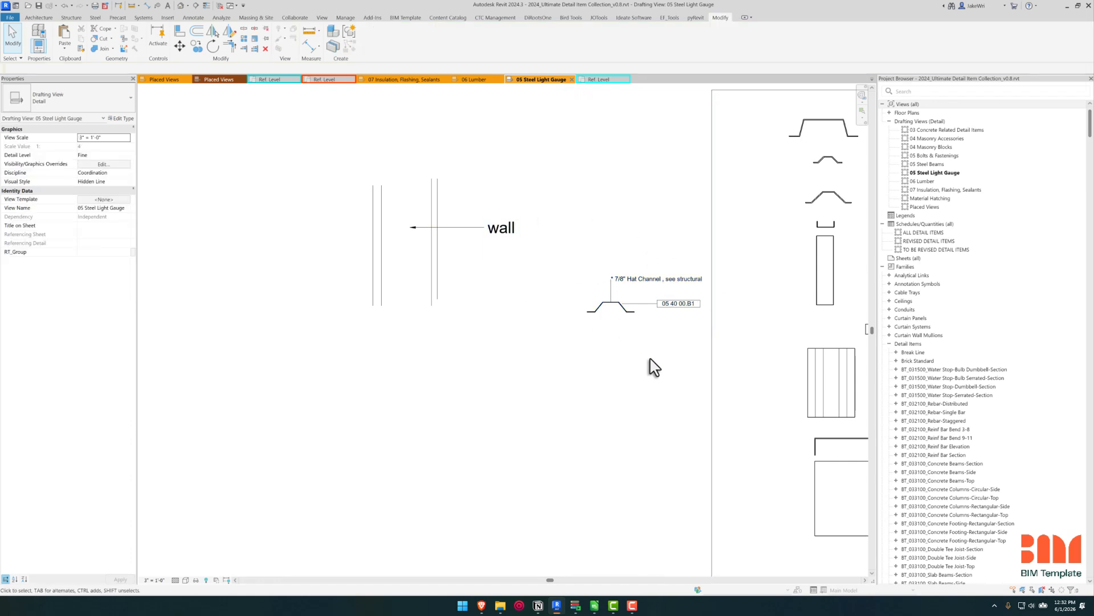
Look through the 07 Insulation, Flashing, Sealants, 03 Concrete Related Detail Items and 04 Masonry Blocks views, checking the ridge shingle section's properties.
{"action": "double_click", "coordinate": [935, 190]}
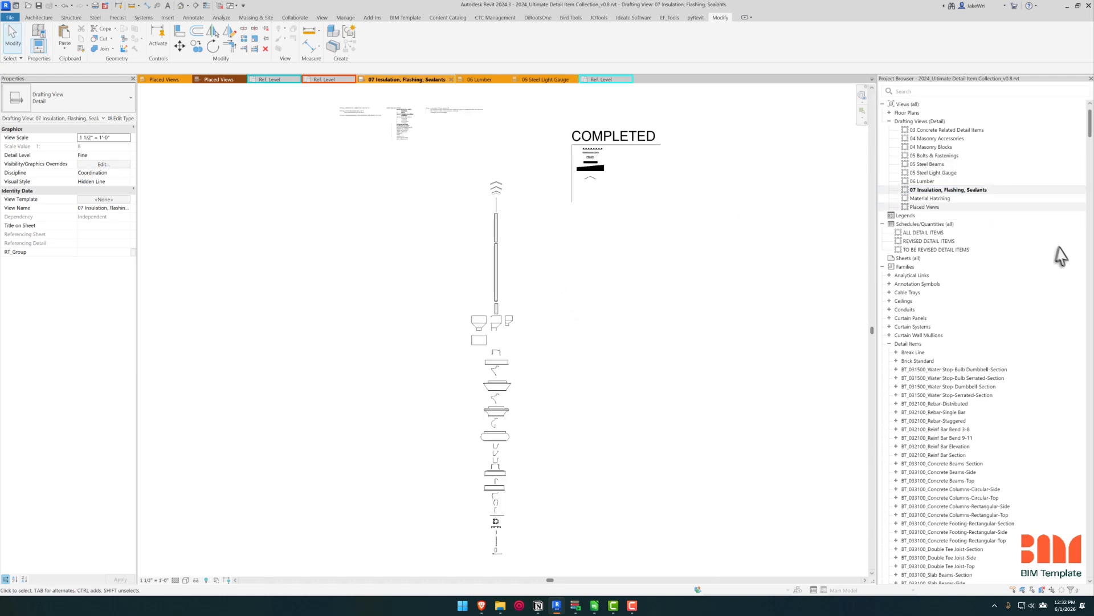
{"action": "left_click", "coordinate": [495, 188]}
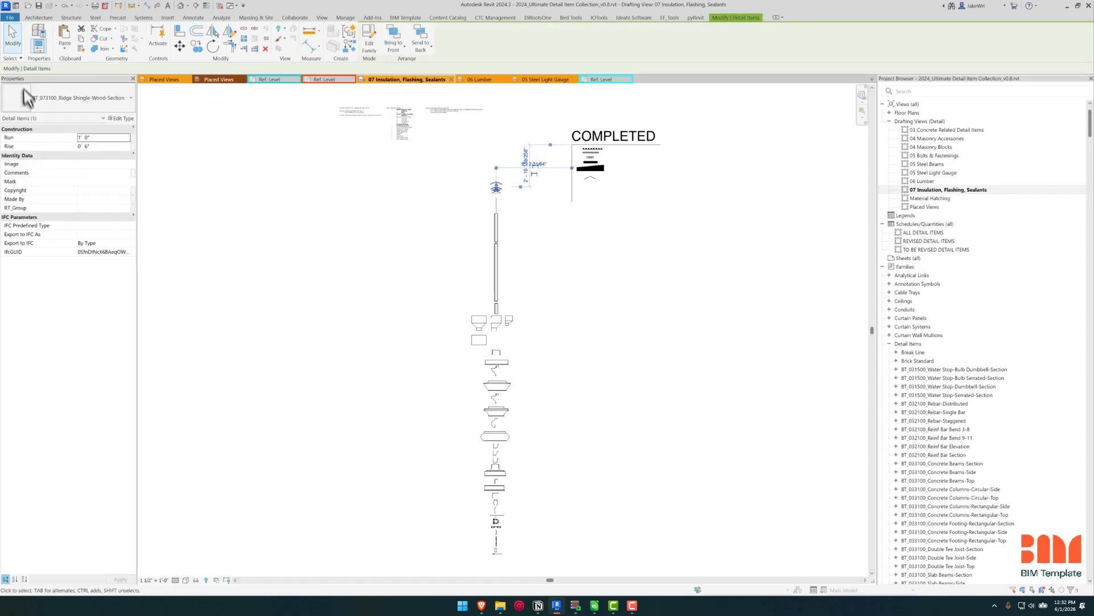
{"action": "mouse_move", "coordinate": [1090, 130]}
{"action": "left_mouse_down"}
{"action": "mouse_move", "coordinate": [1091, 561]}
{"action": "mouse_move", "coordinate": [1075, 127]}
{"action": "left_mouse_up"}
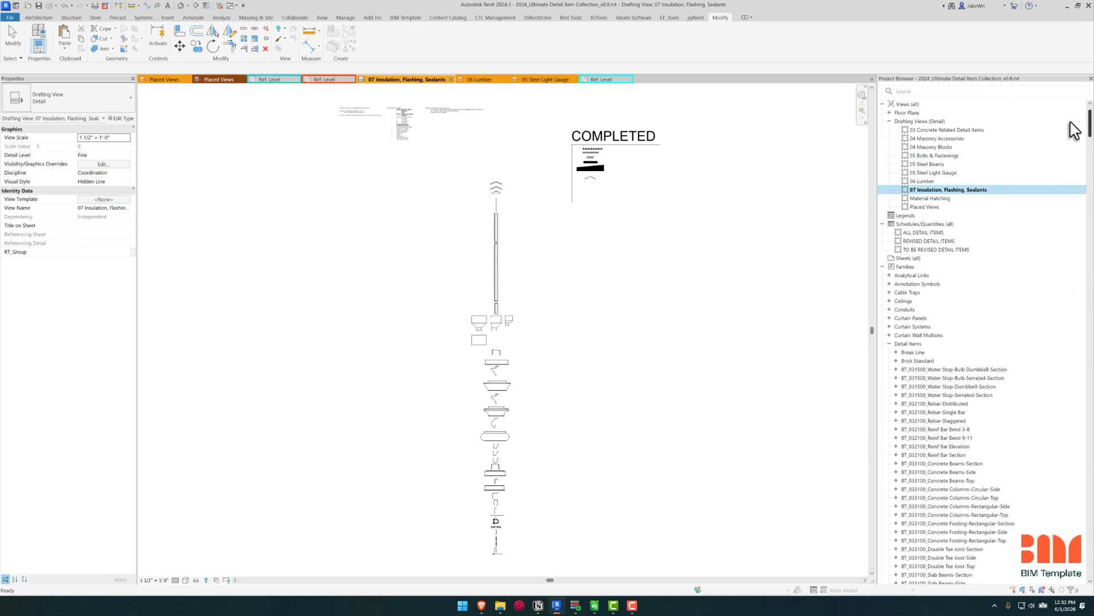
{"action": "double_click", "coordinate": [932, 131]}
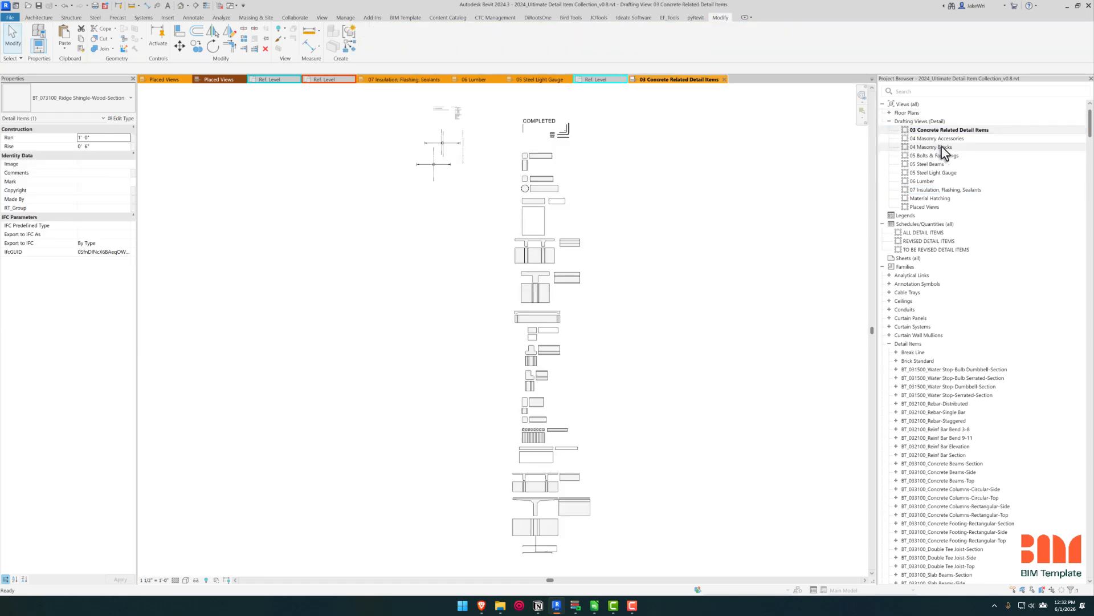
{"action": "double_click", "coordinate": [943, 147]}
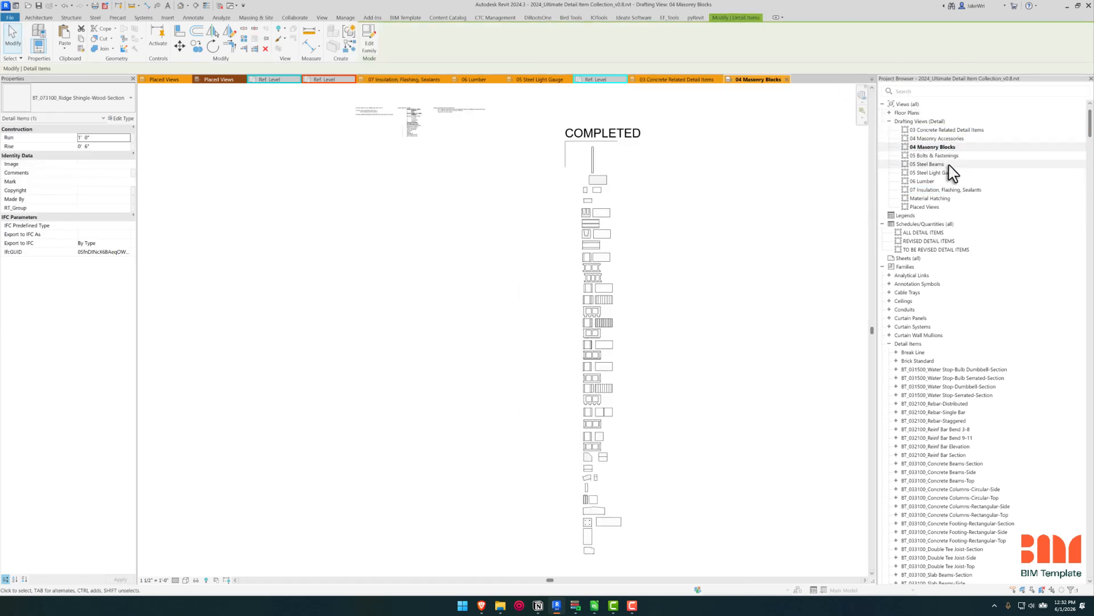
Look through the 05 Bolts & Fastenings and 05 Steel Beams drafting views and examine the steel shapes they contain.
{"action": "double_click", "coordinate": [950, 155]}
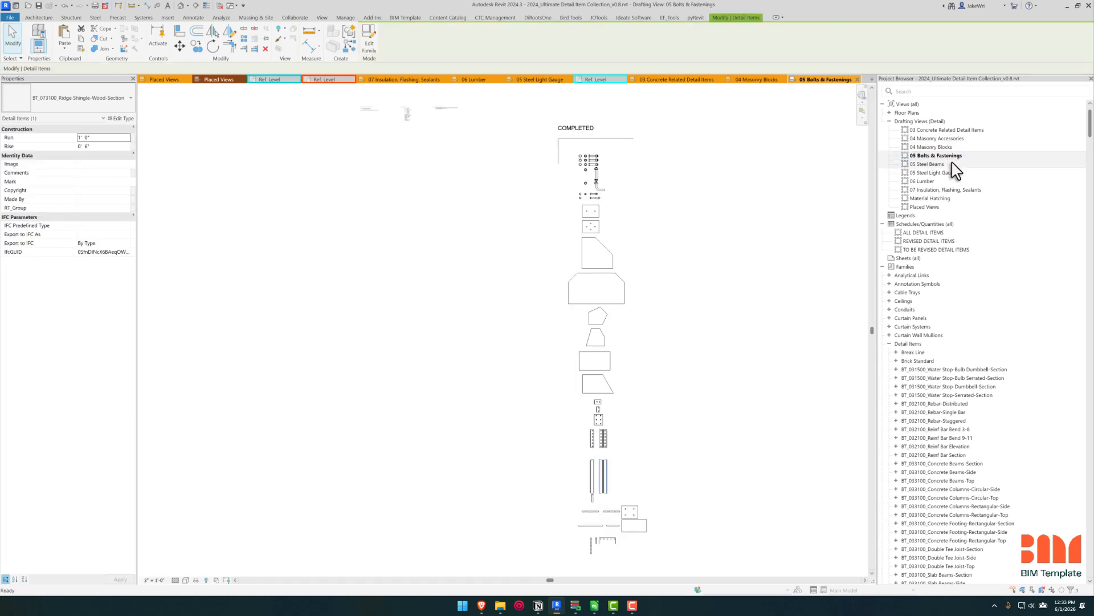
{"action": "double_click", "coordinate": [948, 164]}
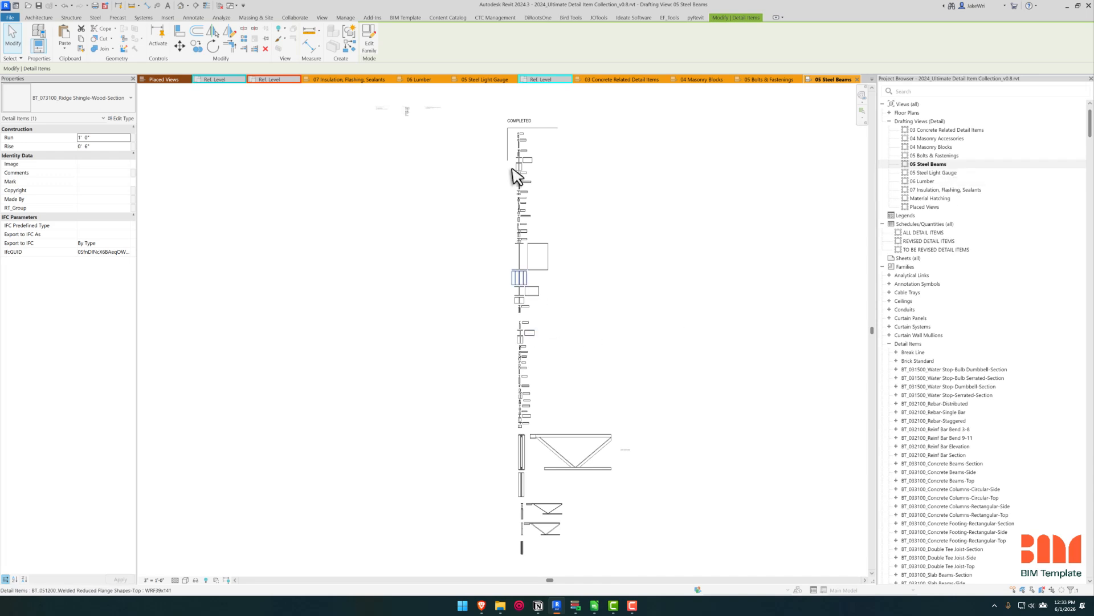
{"action": "scroll", "coordinate": [516, 177], "scroll_direction": "up", "scroll_amount": 4}
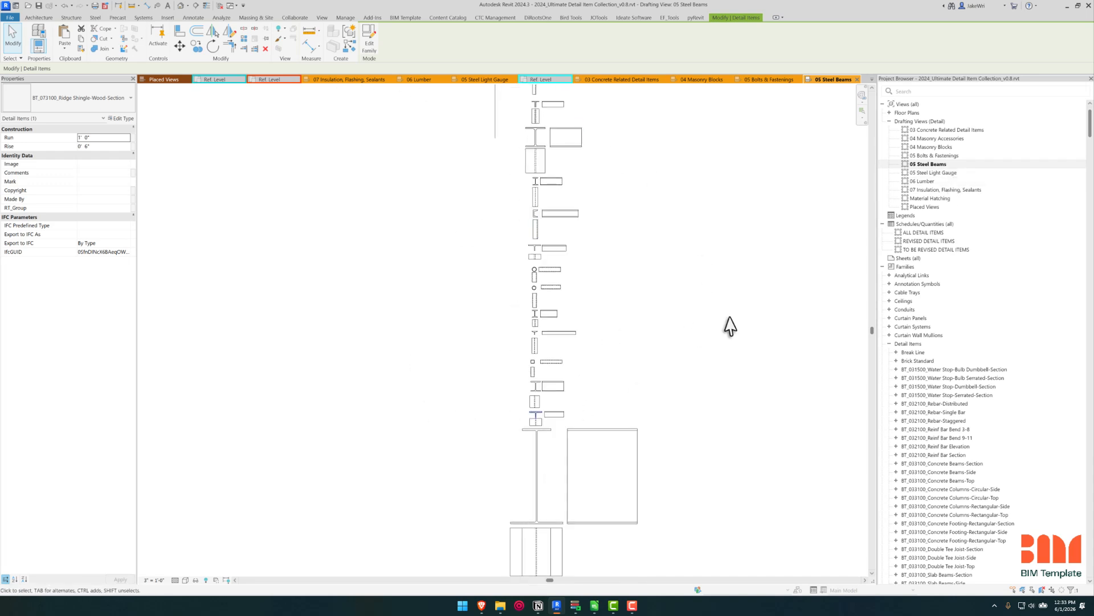
{"action": "middle_click_drag", "start_coordinate": [700, 151], "coordinate": [701, 299]}
{"action": "middle_click_drag", "start_coordinate": [700, 349], "coordinate": [699, 128]}
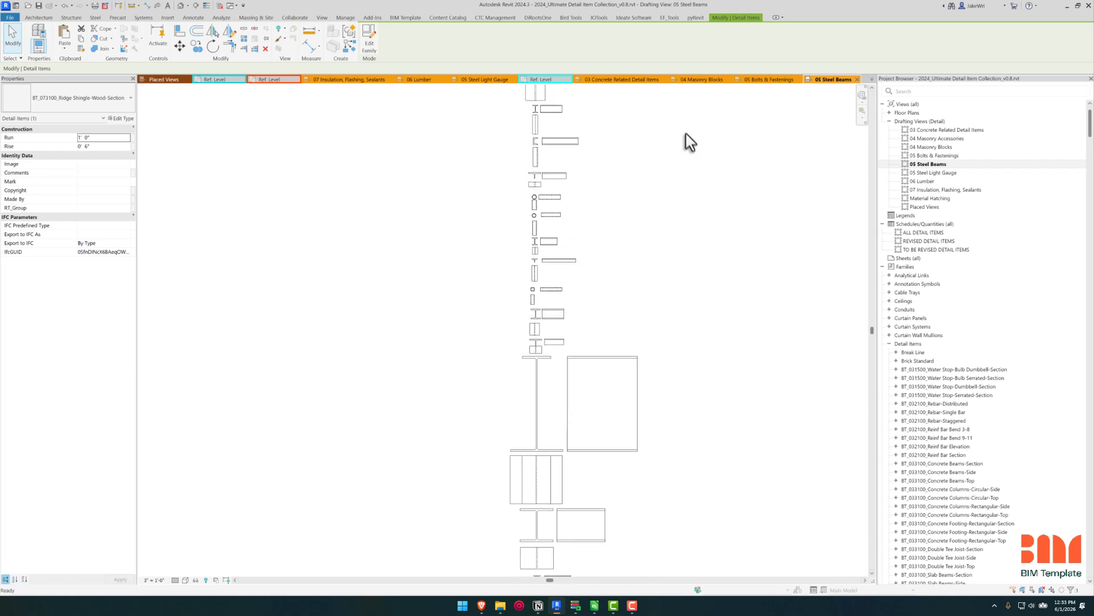
{"action": "middle_click_drag", "start_coordinate": [766, 353], "coordinate": [787, 295]}
{"action": "scroll", "coordinate": [764, 449], "scroll_direction": "down", "scroll_amount": 3, "text": "ctrl"}
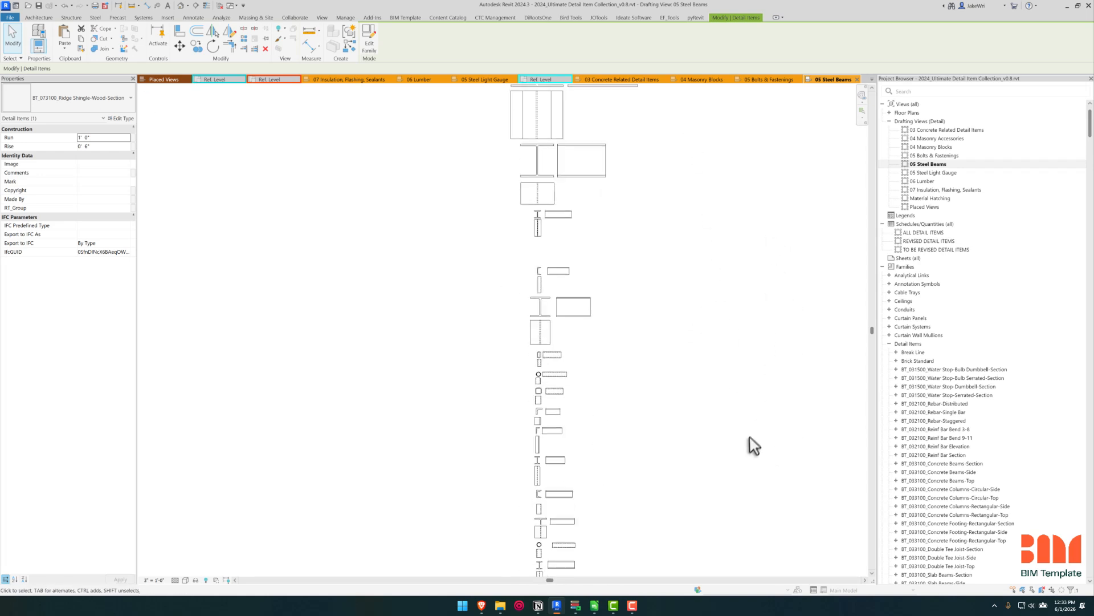
Find the HSS round shapes in the 05 Steel Beams view and set the HSS Round-Top item's DI_Side I Angle to 45°.
{"action": "left_click", "coordinate": [537, 375]}
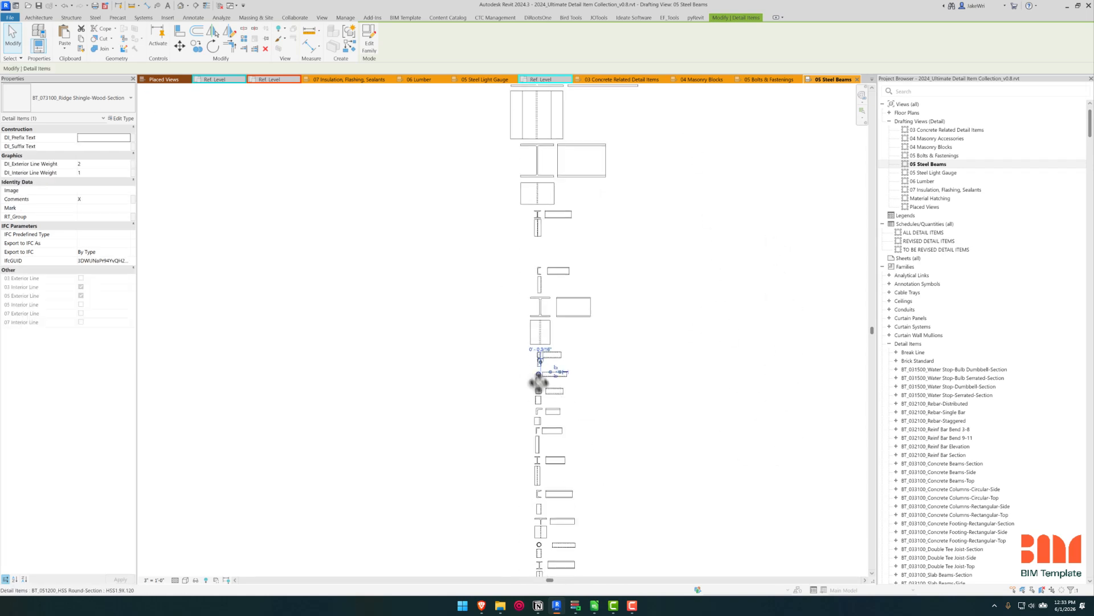
{"action": "middle_click_drag", "start_coordinate": [643, 501], "coordinate": [677, 333]}
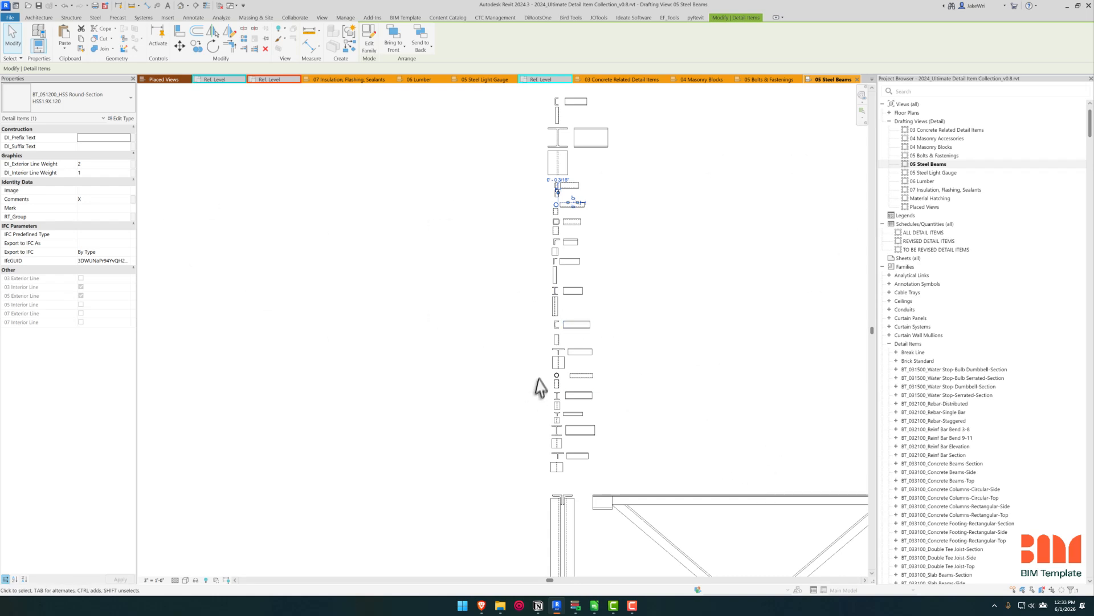
{"action": "scroll", "coordinate": [588, 194], "scroll_direction": "up", "scroll_amount": 10}
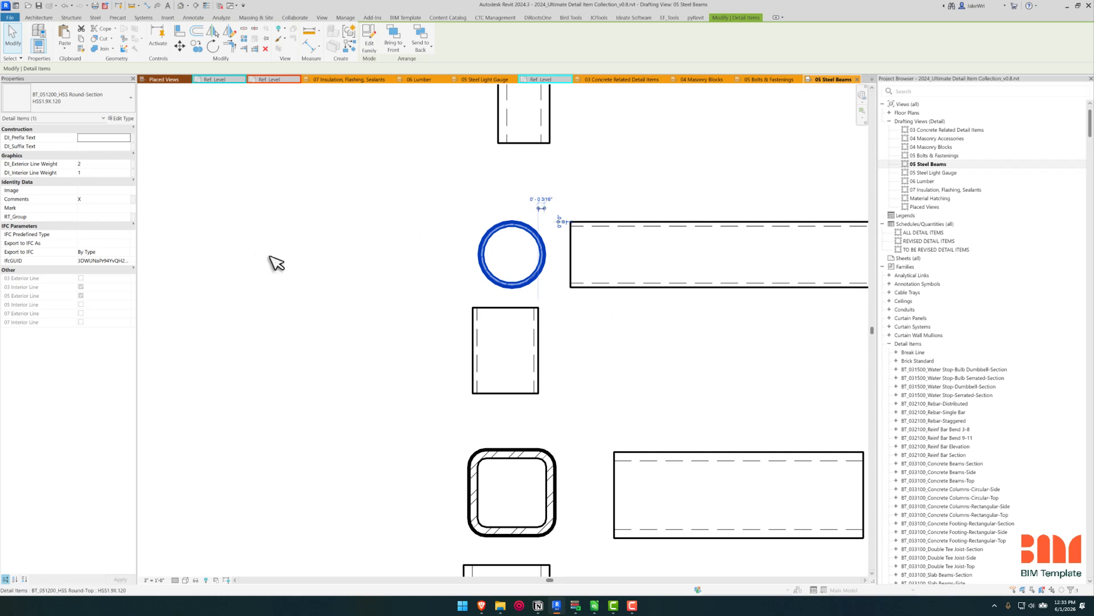
{"action": "left_click", "coordinate": [539, 363]}
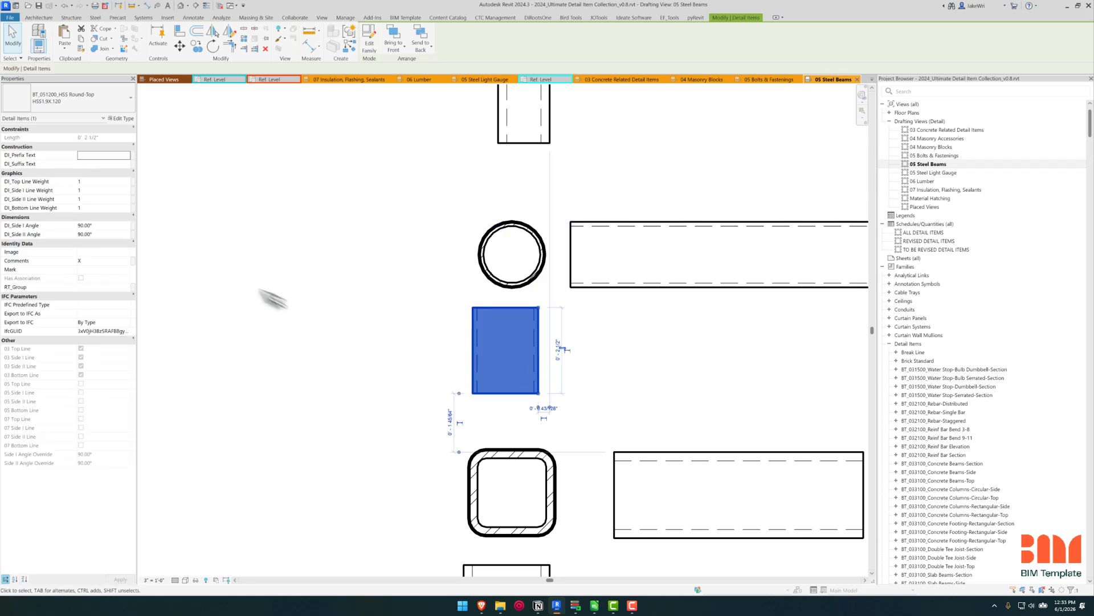
{"action": "left_click", "coordinate": [108, 225]}
{"action": "type", "text": "45"}
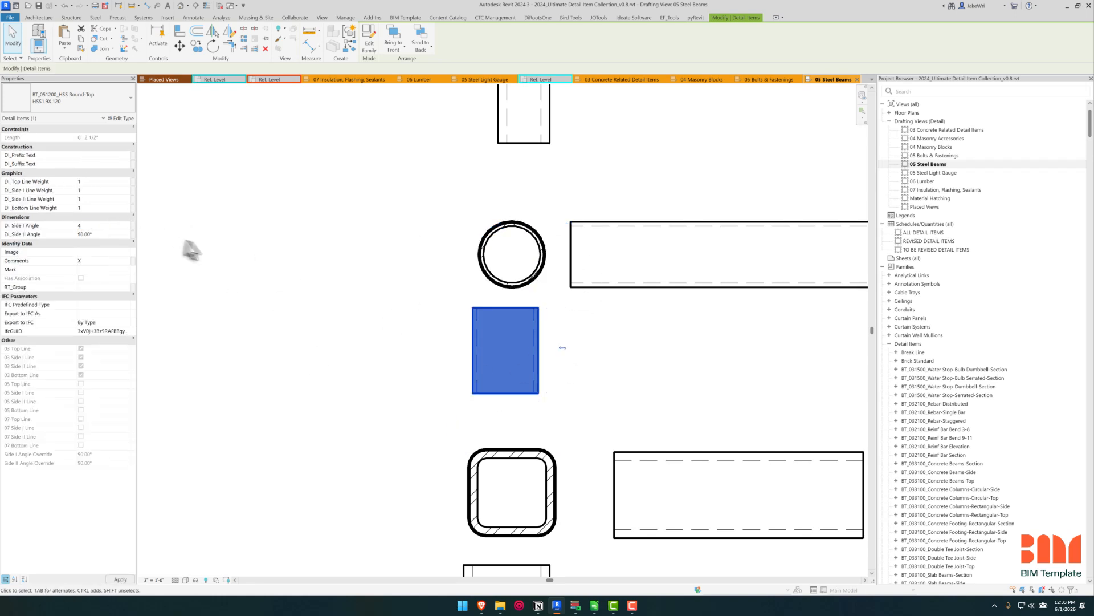
{"action": "left_click", "coordinate": [208, 327]}
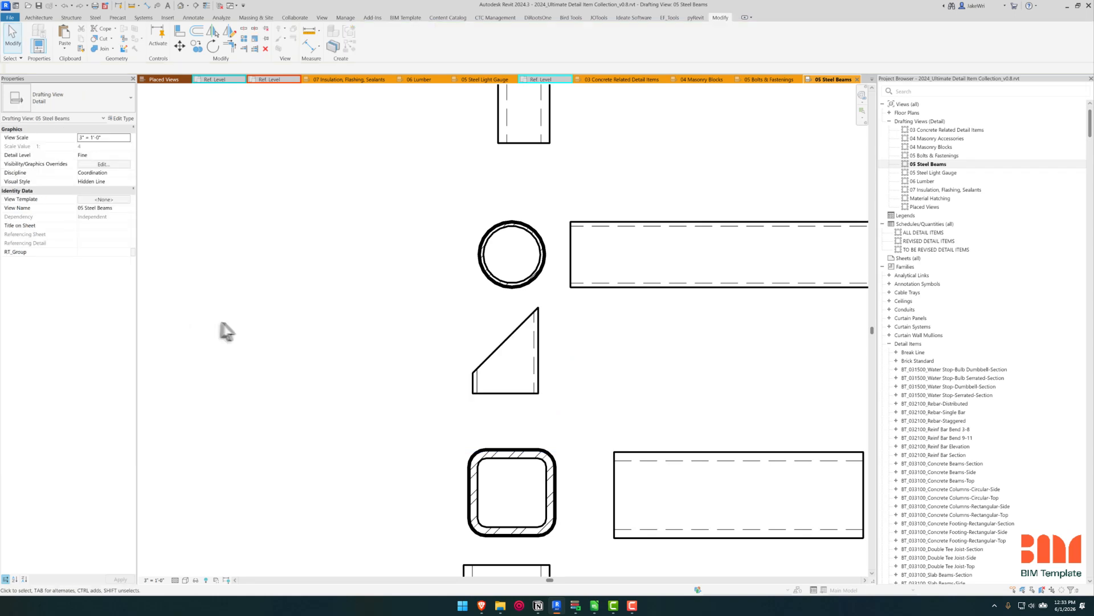
{"action": "scroll", "coordinate": [655, 346], "scroll_direction": "down", "scroll_amount": 6}
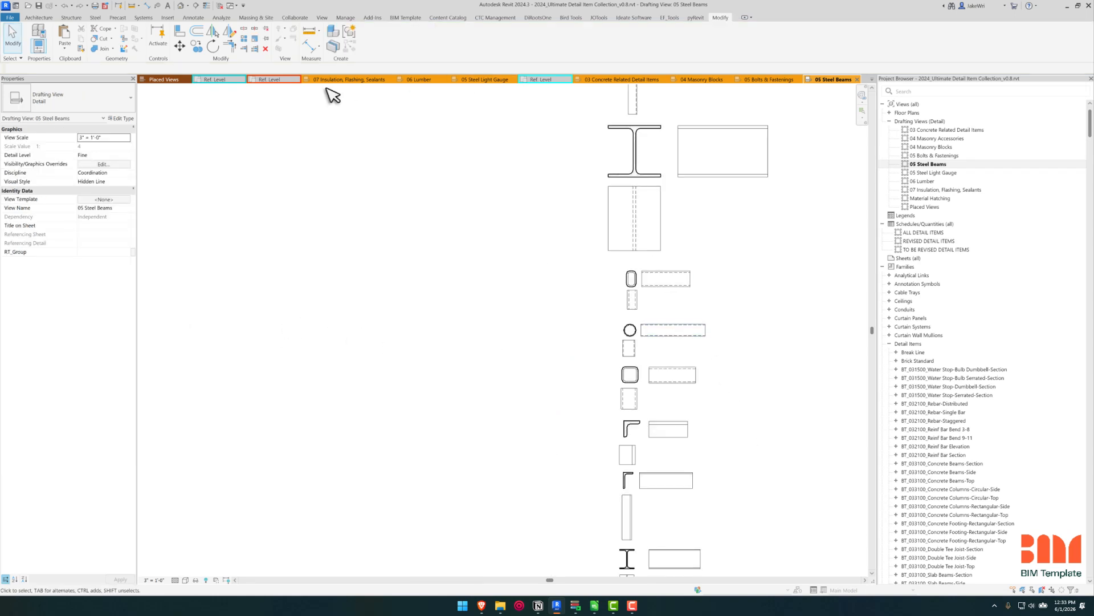
Close the inactive views and the open family Ref. Level views, keeping 05 Steel Beams and 07 Insulation, Flashing, Sealants open.
{"action": "left_click", "coordinate": [220, 6]}
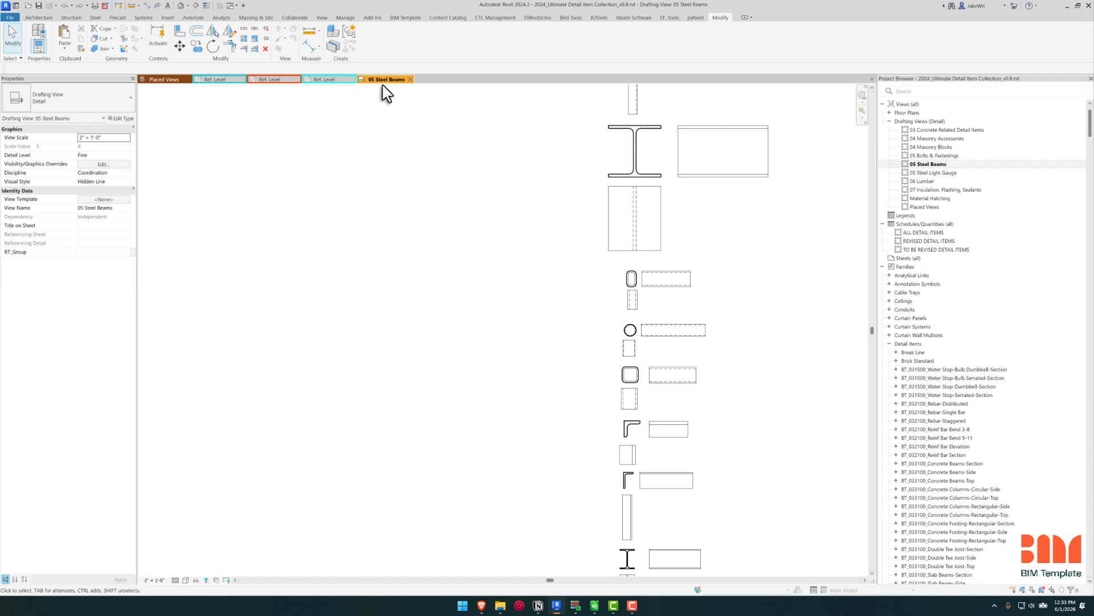
{"action": "double_click", "coordinate": [937, 190]}
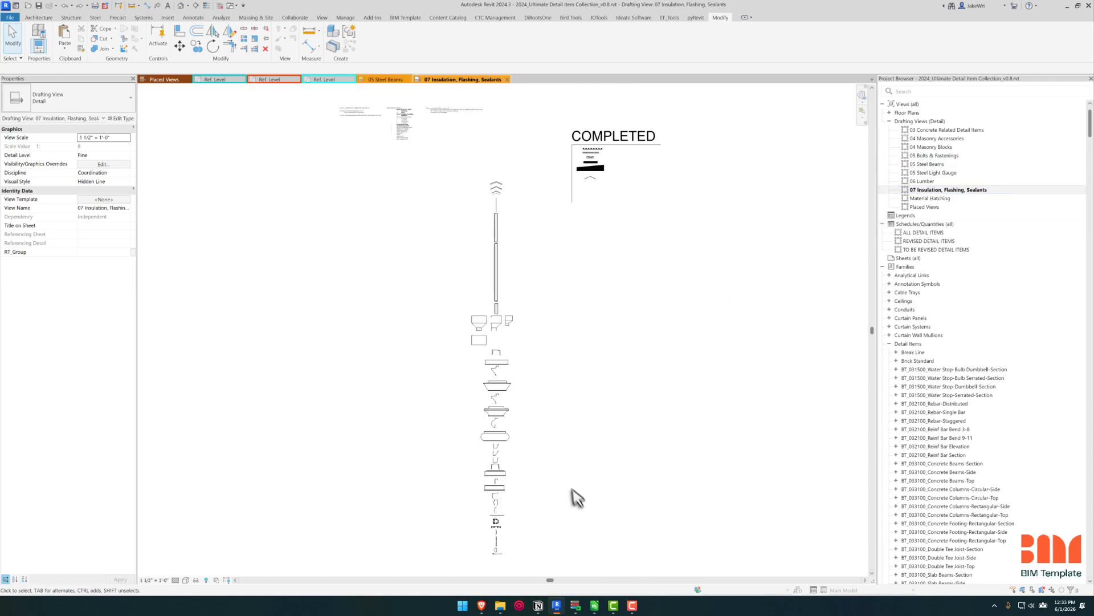
{"action": "mouse_move", "coordinate": [574, 611]}
{"action": "left_click", "coordinate": [348, 80]}
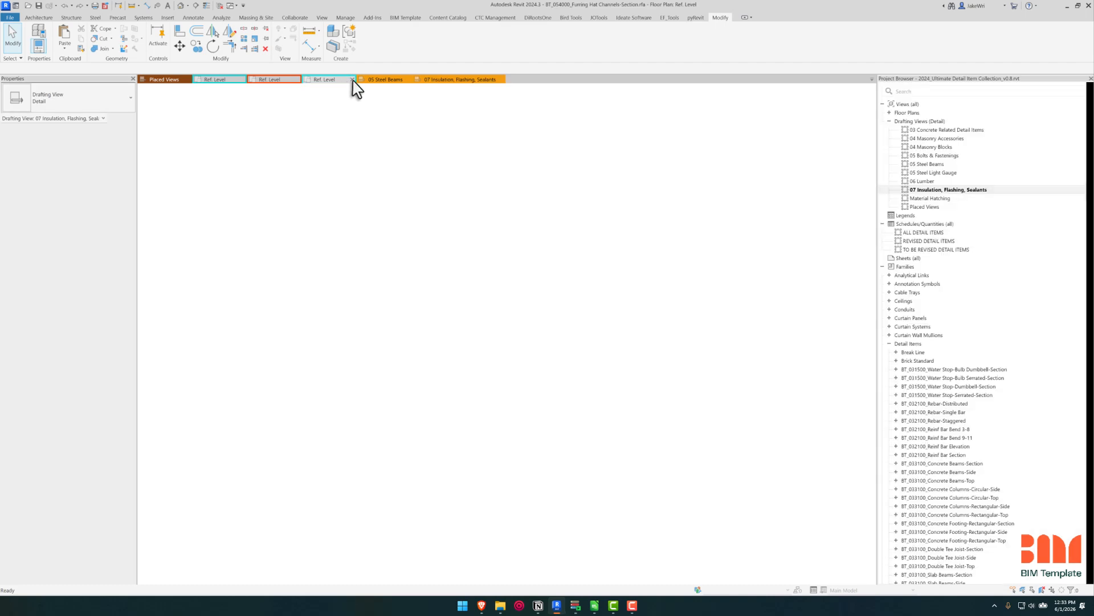
{"action": "left_click", "coordinate": [351, 79]}
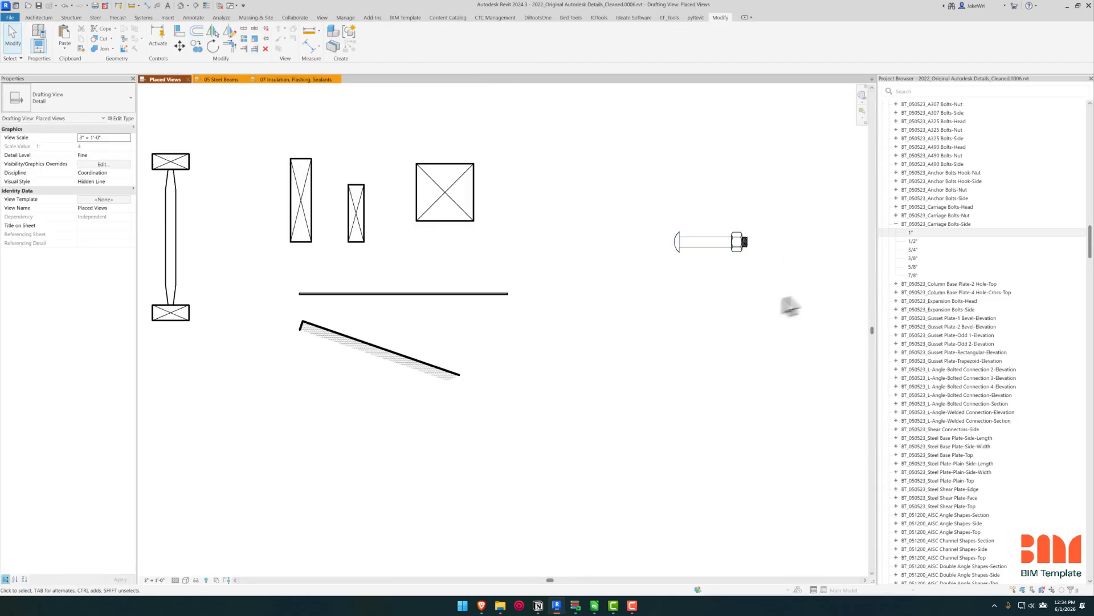
Open the placed carriage bolt's family for editing and show its annotation categories, examining its dimensions and reference planes.
{"action": "left_click", "coordinate": [742, 244]}
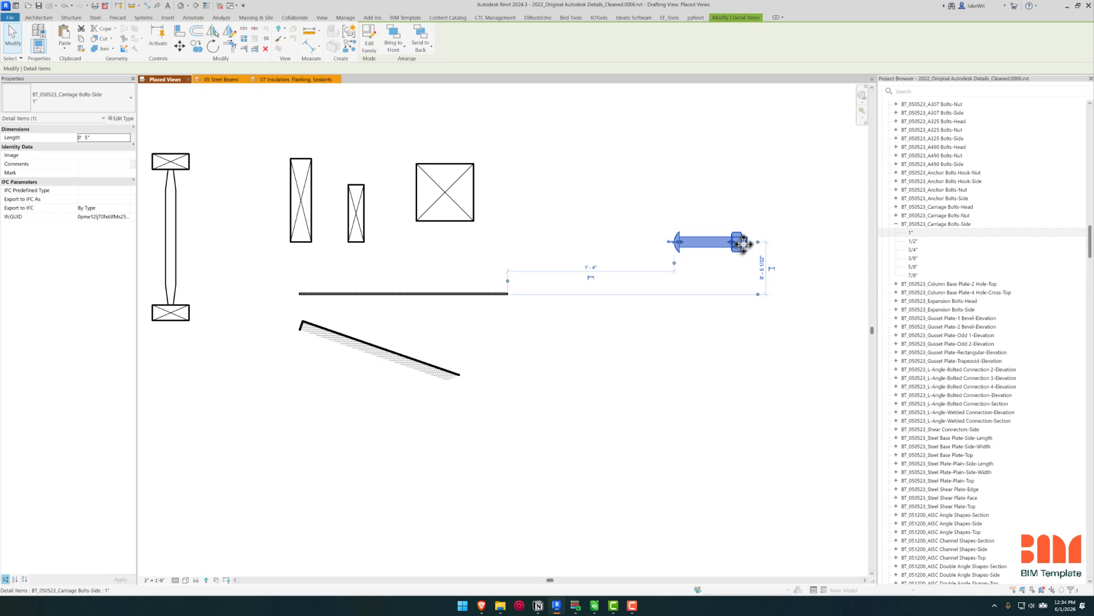
{"action": "left_click", "coordinate": [371, 45]}
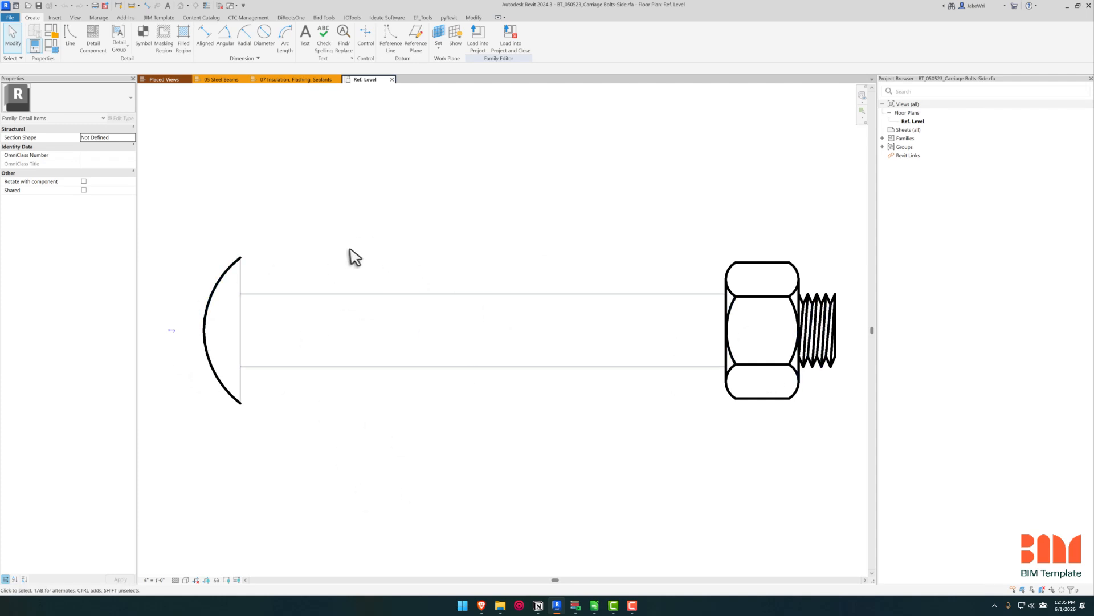
{"action": "left_click", "coordinate": [78, 20]}
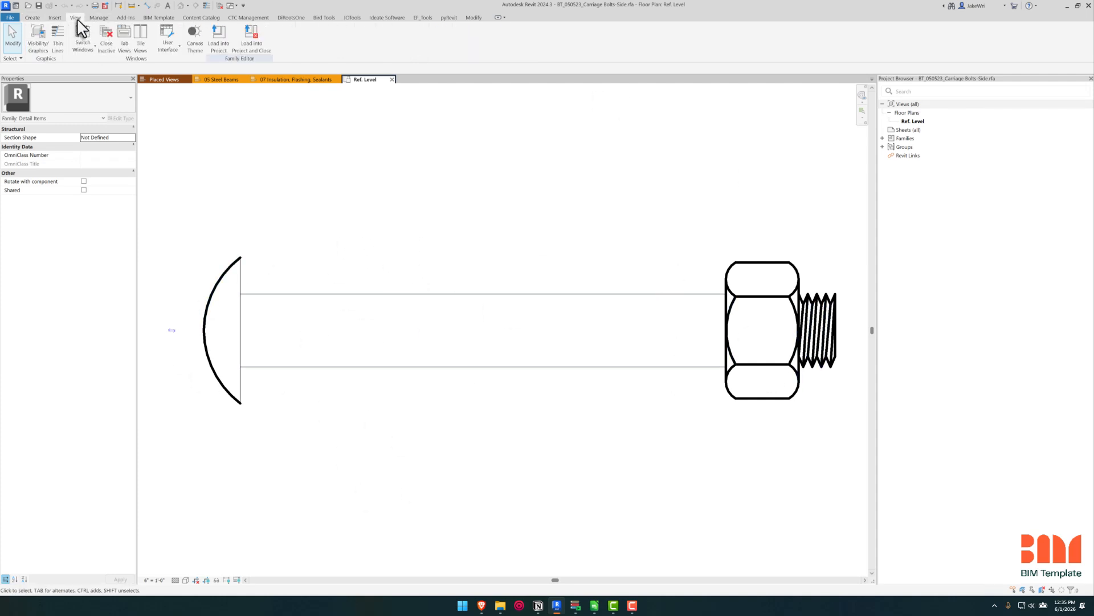
{"action": "left_click", "coordinate": [38, 39]}
{"action": "left_click", "coordinate": [71, 63]}
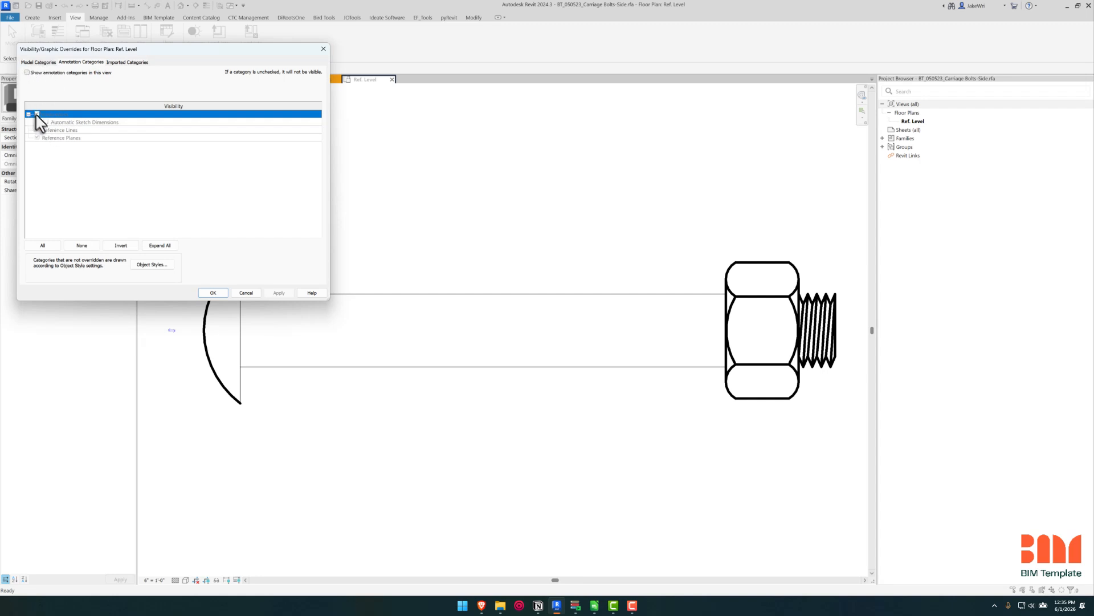
{"action": "left_click", "coordinate": [27, 73]}
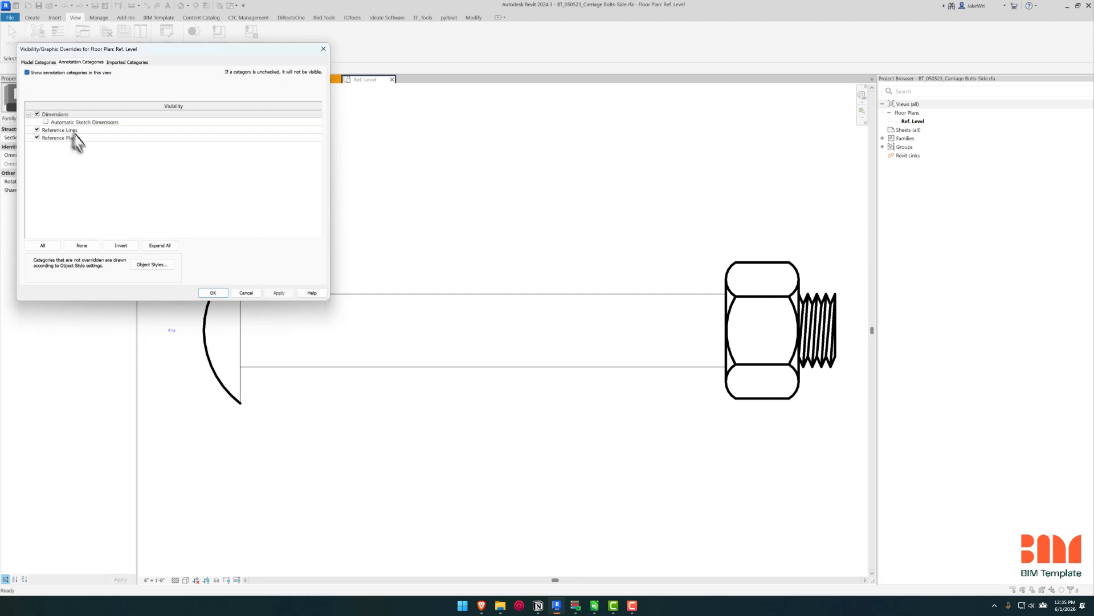
{"action": "left_click", "coordinate": [215, 293]}
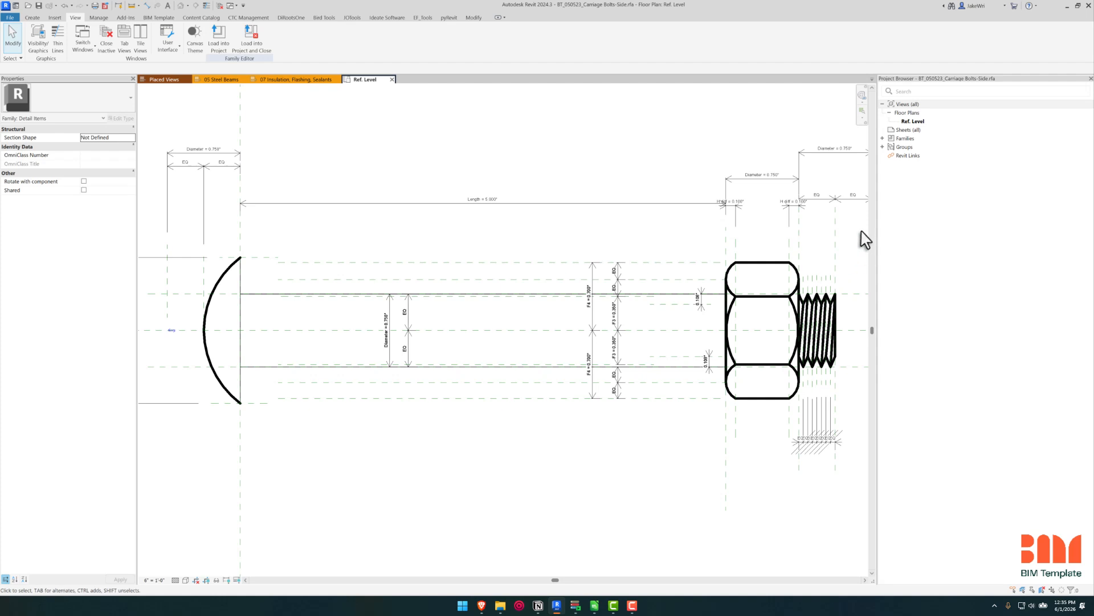
{"action": "middle_click_drag", "start_coordinate": [860, 237], "coordinate": [816, 236]}
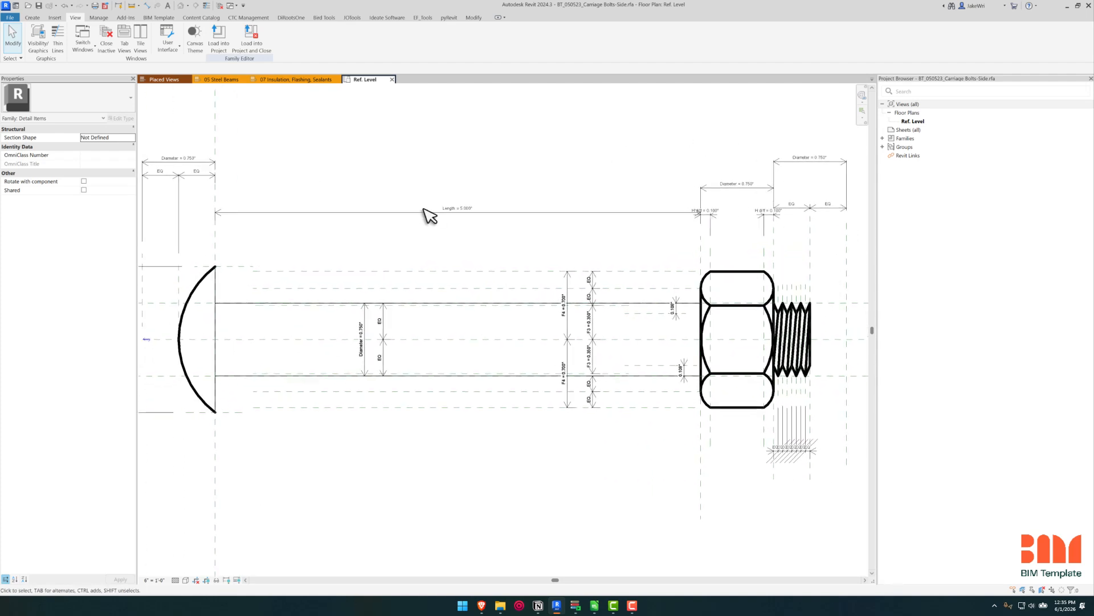
{"action": "middle_click_drag", "start_coordinate": [427, 215], "coordinate": [567, 238]}
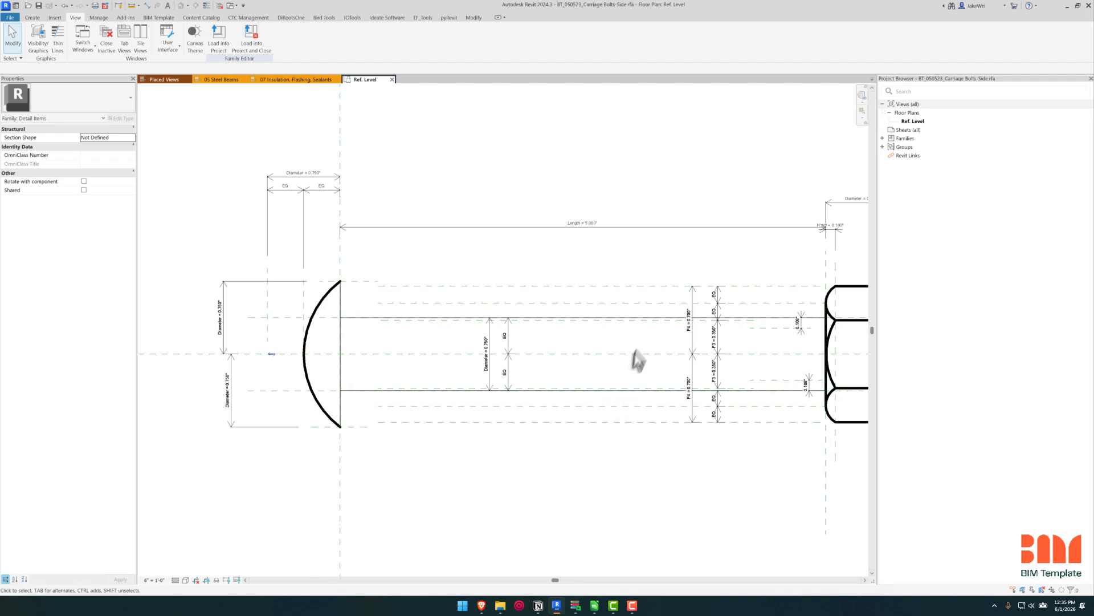
In the original project's Placed Views, place a 1 1/2" BT_050523_A307 Bolts-Side detail item below the carriage bolt.
{"action": "left_click", "coordinate": [297, 80]}
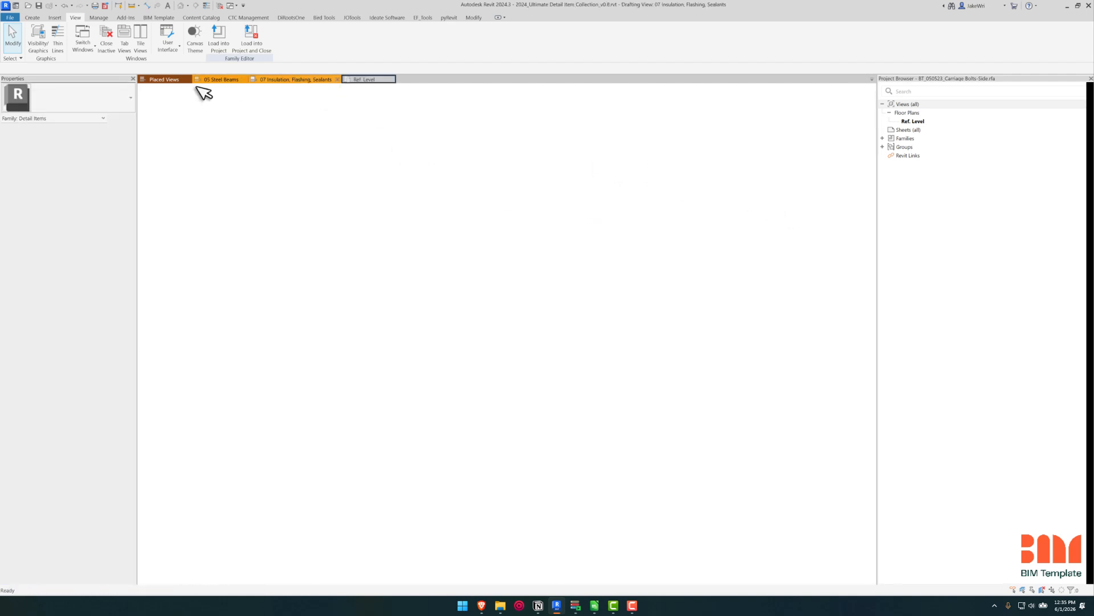
{"action": "left_click", "coordinate": [165, 80]}
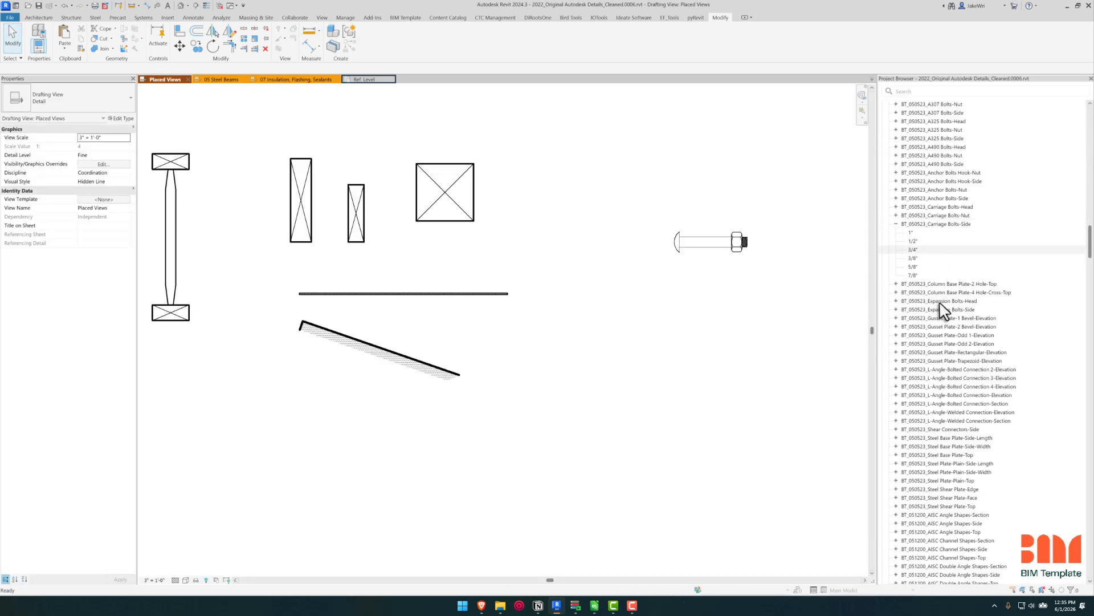
{"action": "scroll", "coordinate": [974, 399], "scroll_direction": "up", "scroll_amount": 2}
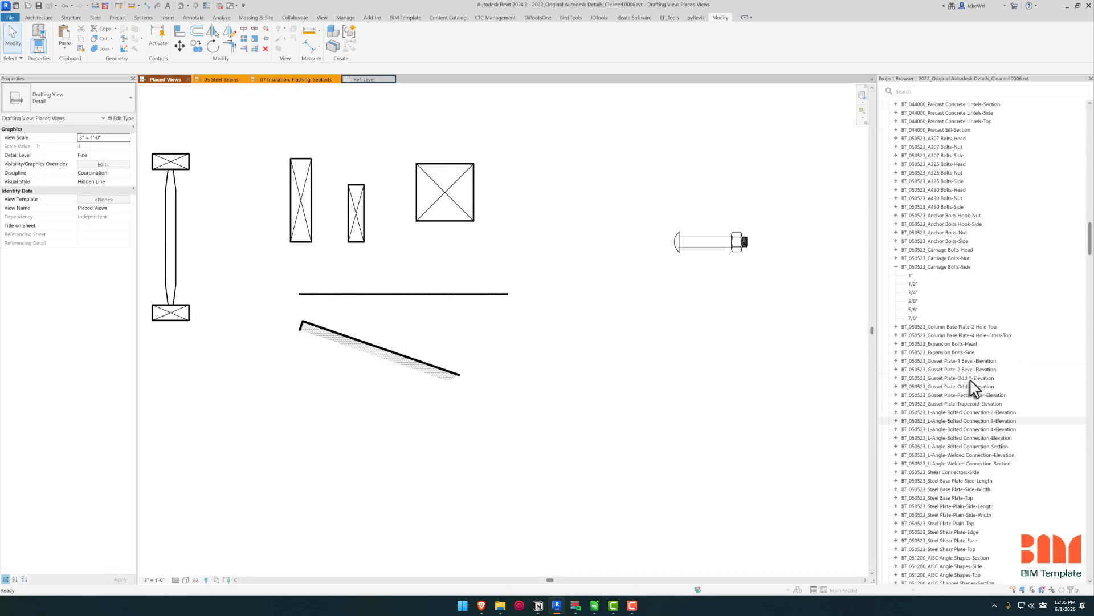
{"action": "left_click", "coordinate": [897, 156]}
{"action": "left_click_drag", "start_coordinate": [915, 165], "coordinate": [704, 295]}
{"action": "left_click", "coordinate": [600, 331]}
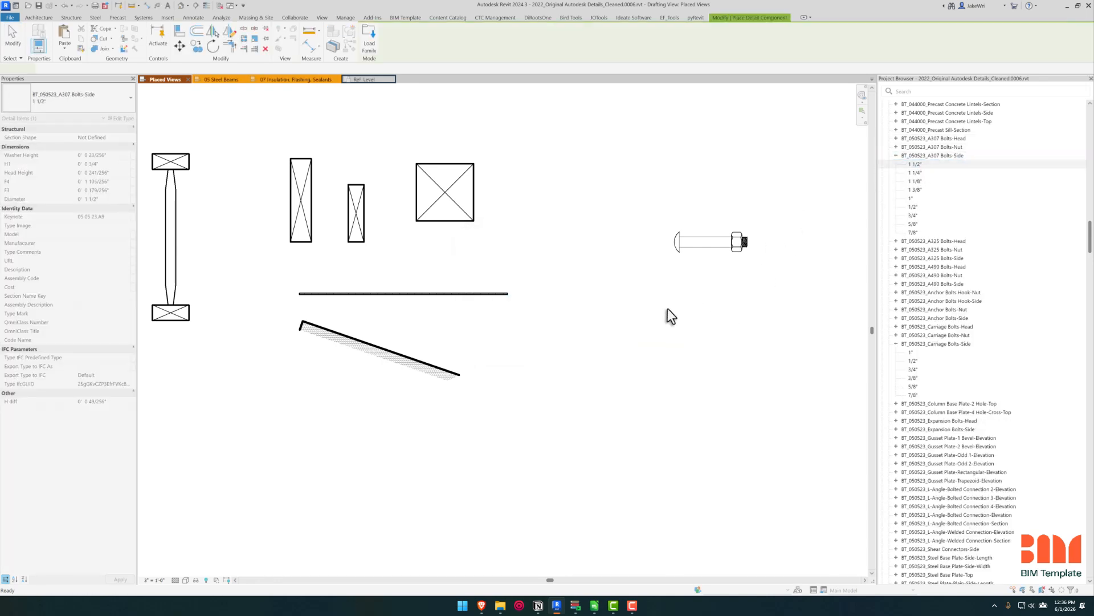
{"action": "key", "text": "Escape"}
{"action": "key", "text": "Escape"}
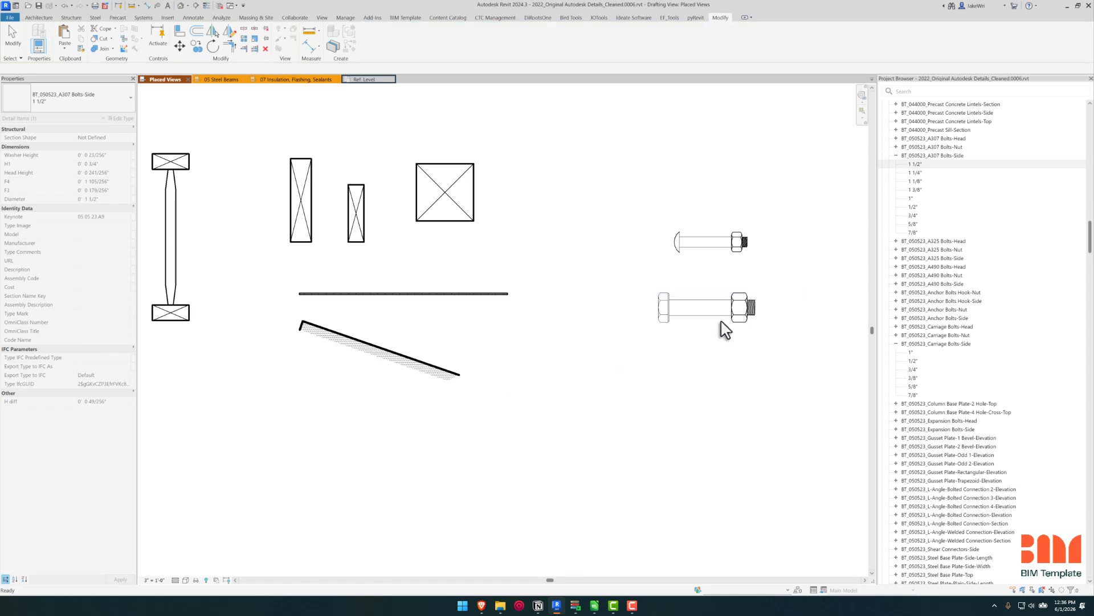
Open the placed A307 bolt's family for editing and close the carriage bolt family without saving.
{"action": "left_click", "coordinate": [730, 319]}
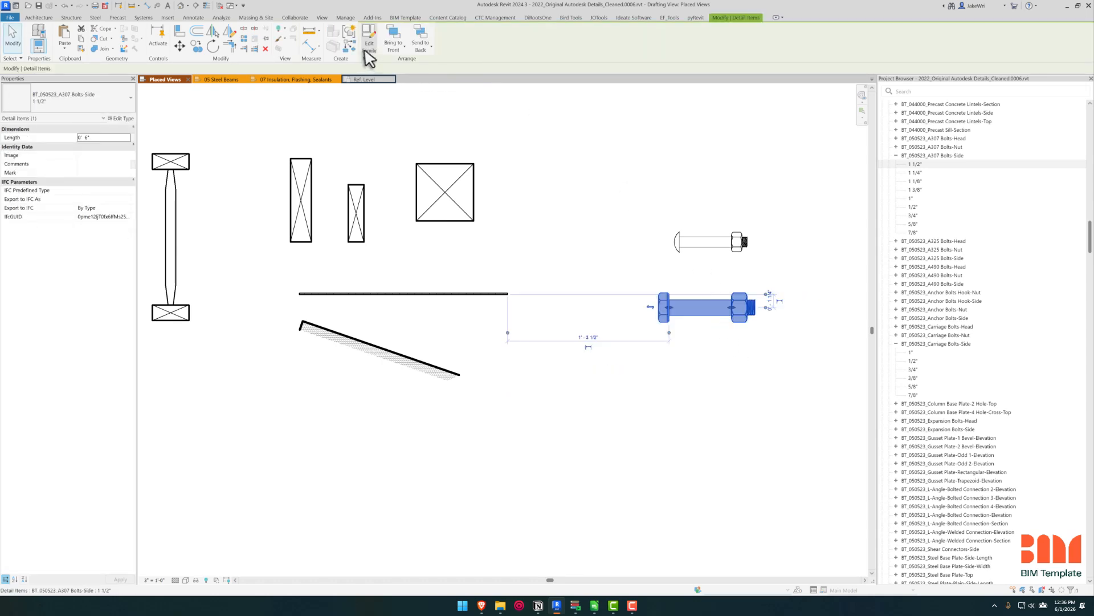
{"action": "left_click", "coordinate": [368, 47]}
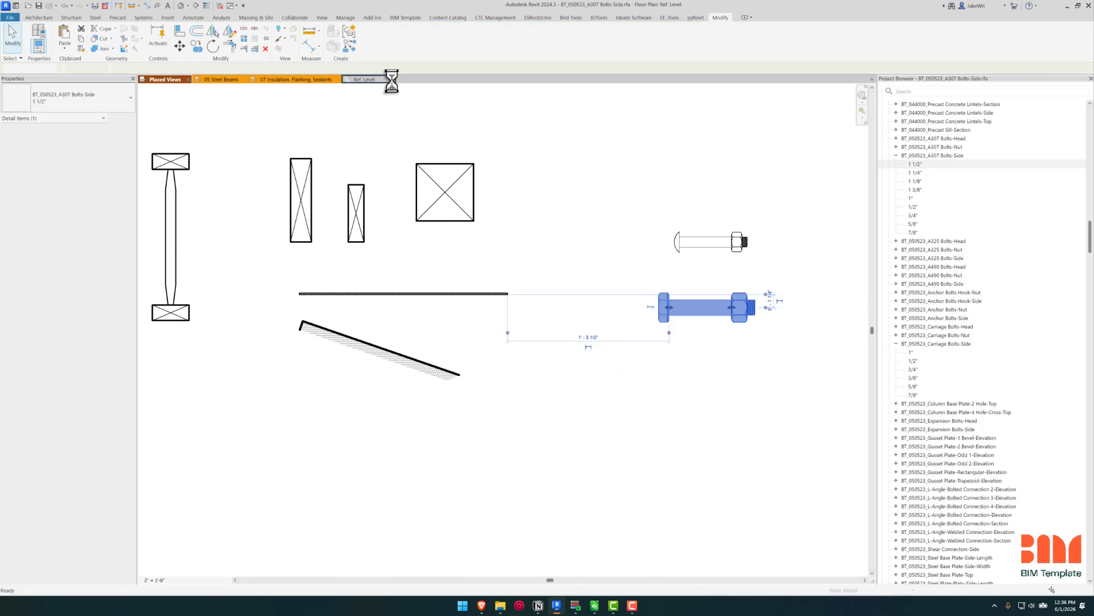
{"action": "left_click", "coordinate": [392, 80]}
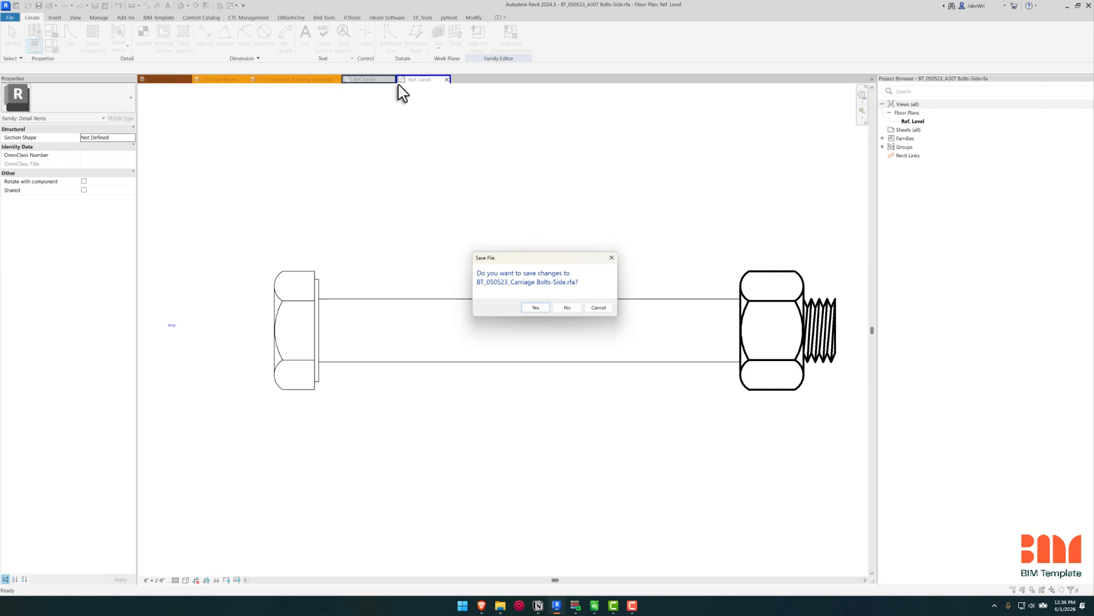
{"action": "left_click", "coordinate": [560, 307]}
Show the annotation categories in the A307 bolt family's Ref. Level view, including its dimensions and reference planes.
{"action": "left_click", "coordinate": [101, 18]}
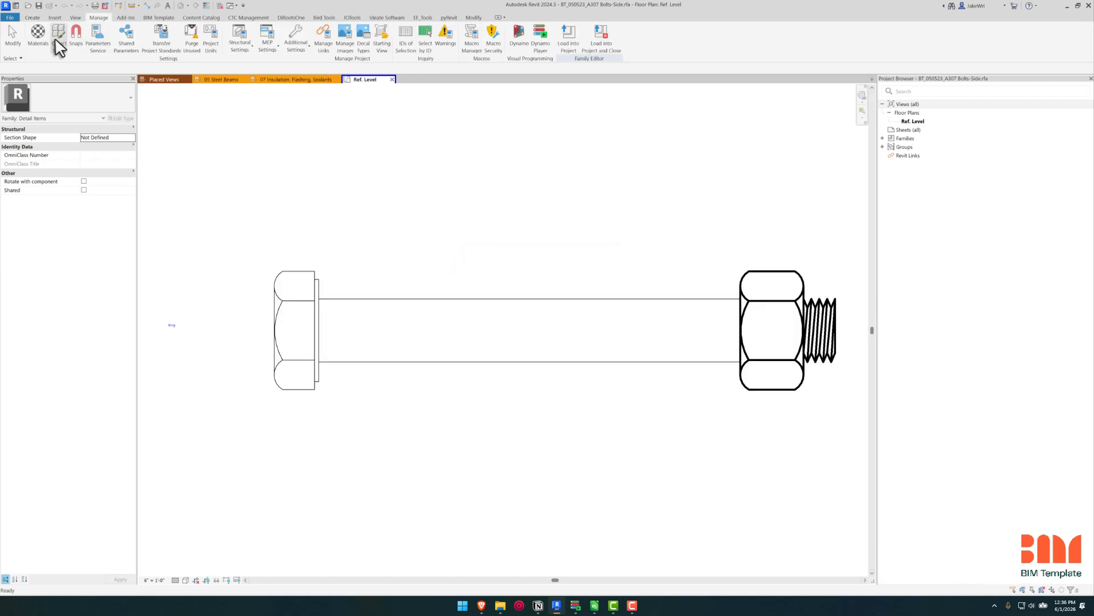
{"action": "left_click", "coordinate": [75, 17]}
{"action": "left_click", "coordinate": [45, 35]}
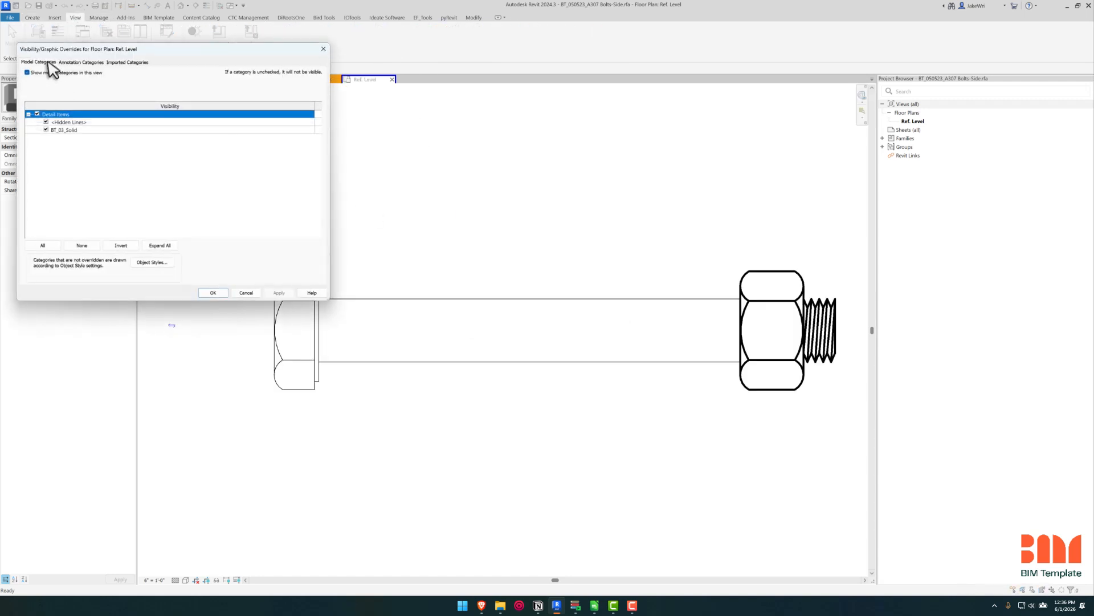
{"action": "left_click", "coordinate": [77, 63]}
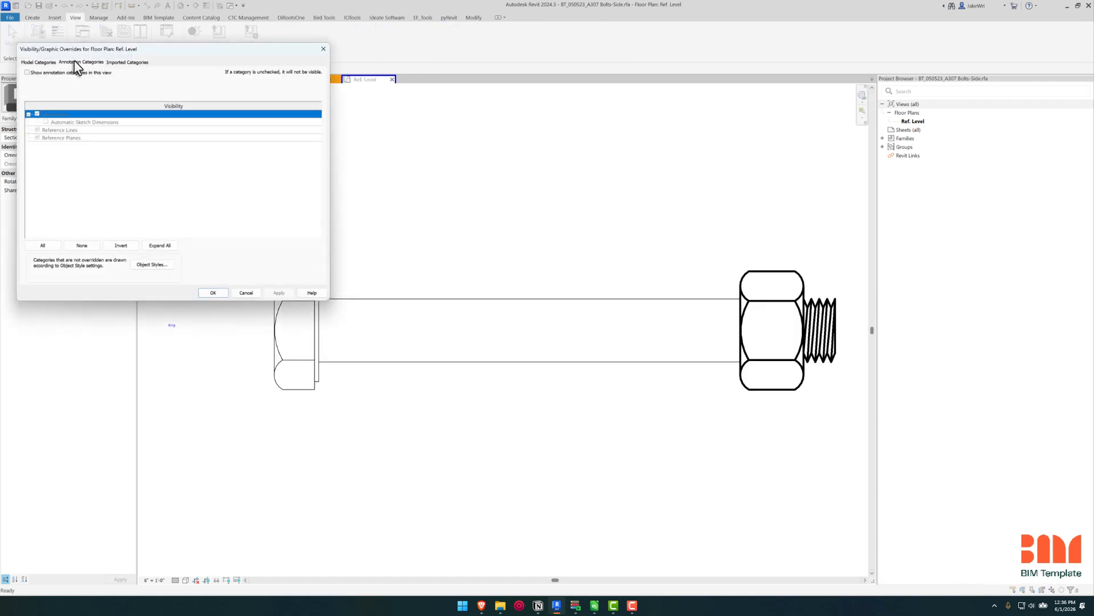
{"action": "left_click", "coordinate": [213, 293]}
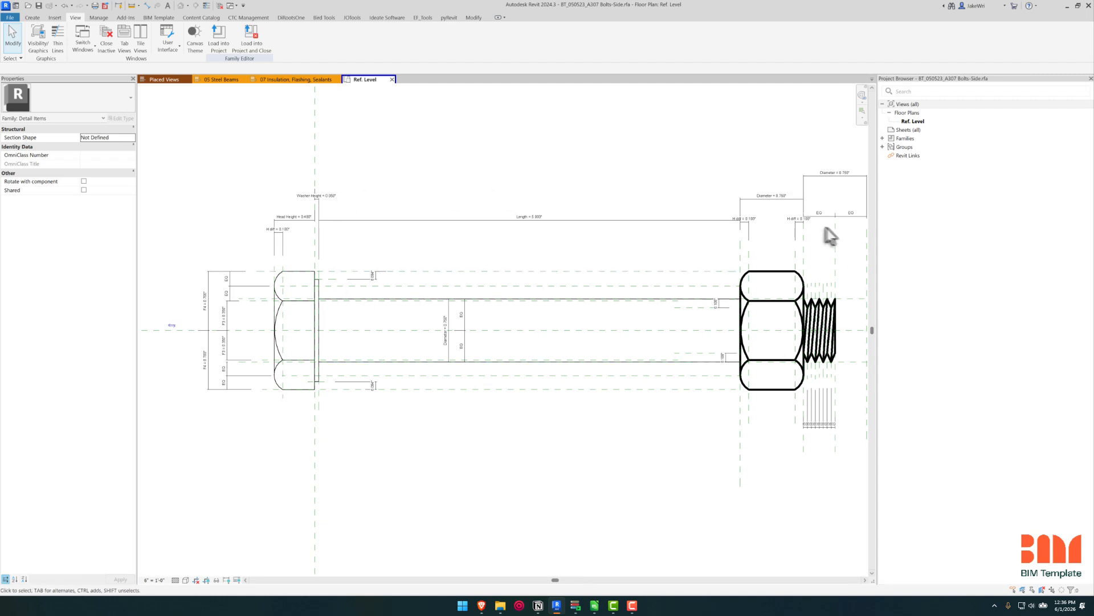
Inspect the labelled dimensions around the A307 bolt head, including H diff, F4 and F3.
{"action": "scroll", "coordinate": [273, 248], "scroll_direction": "up", "scroll_amount": 3}
{"action": "left_click", "coordinate": [274, 217]}
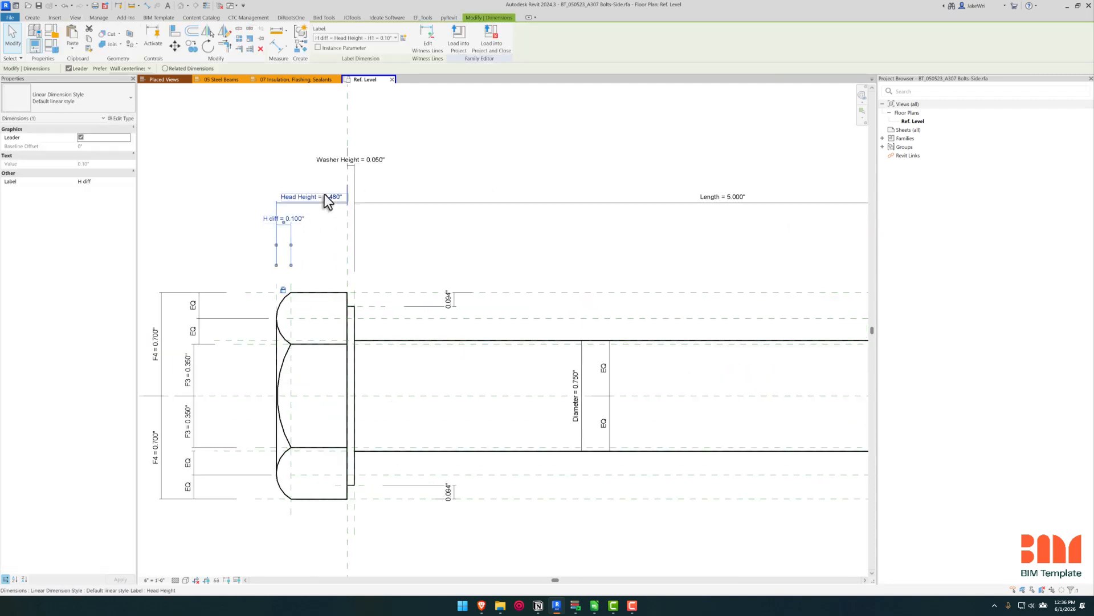
{"action": "left_click", "coordinate": [155, 342]}
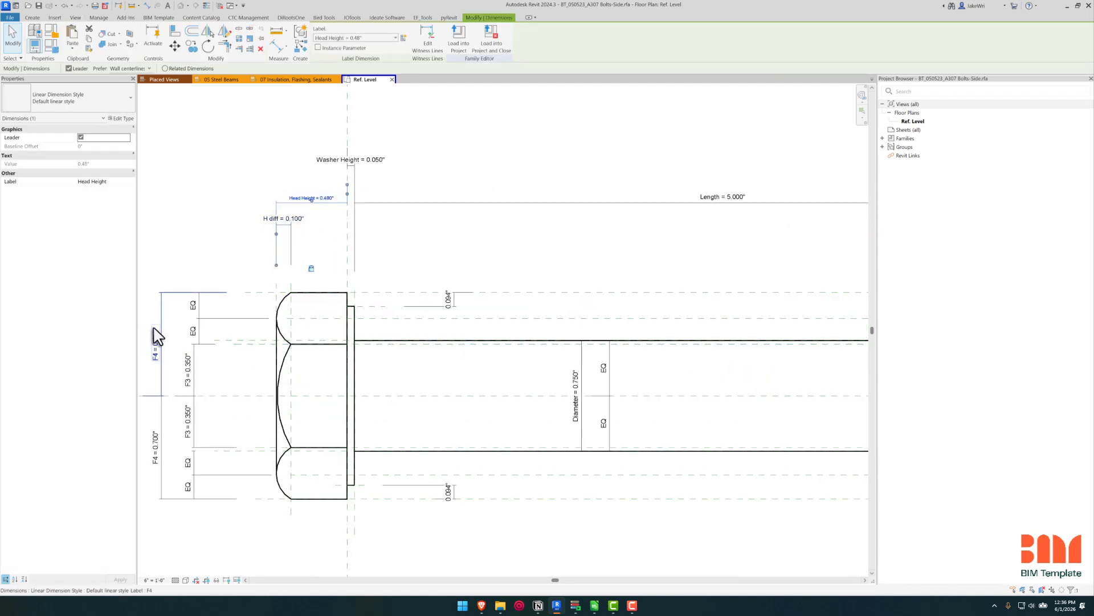
{"action": "left_click", "coordinate": [214, 436]}
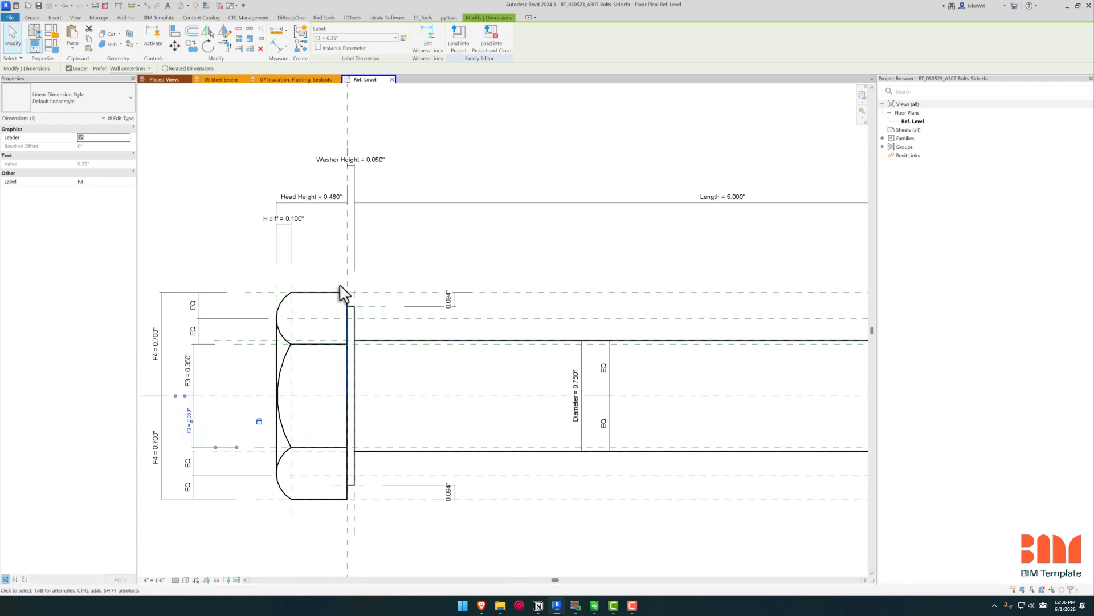
Examine the dimensions and reference planes along the bolt shaft, nut and threads of the A307 family.
{"action": "scroll", "coordinate": [468, 399], "scroll_direction": "down", "scroll_amount": 1}
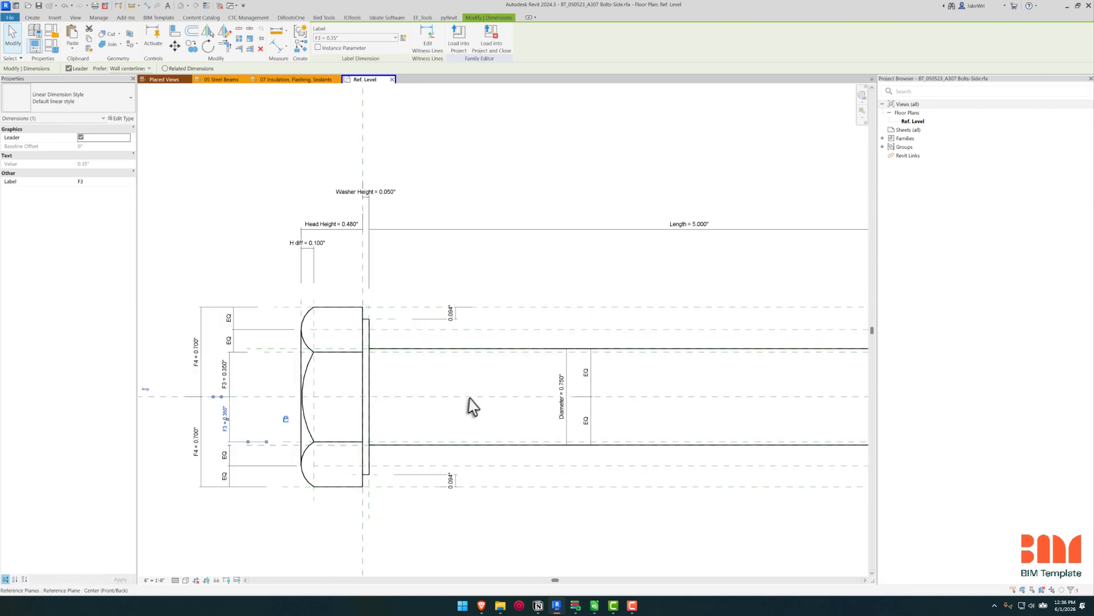
{"action": "scroll", "coordinate": [468, 398], "scroll_direction": "down", "scroll_amount": 1}
{"action": "middle_click_drag", "start_coordinate": [534, 394], "coordinate": [521, 394]}
{"action": "middle_click_drag", "start_coordinate": [608, 357], "coordinate": [346, 330]}
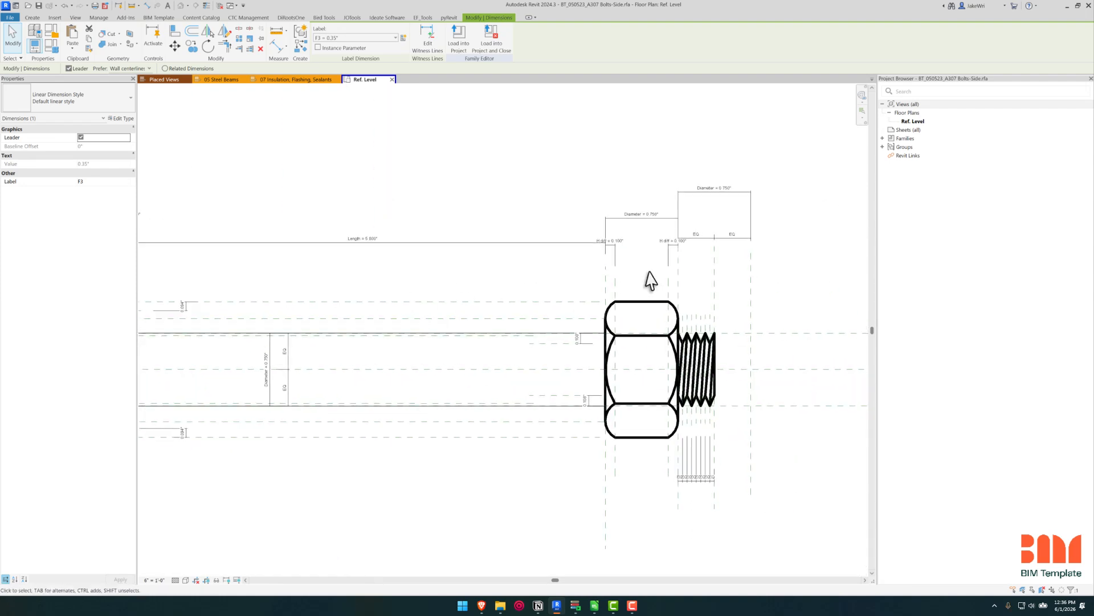
{"action": "scroll", "coordinate": [676, 248], "scroll_direction": "up", "scroll_amount": 2}
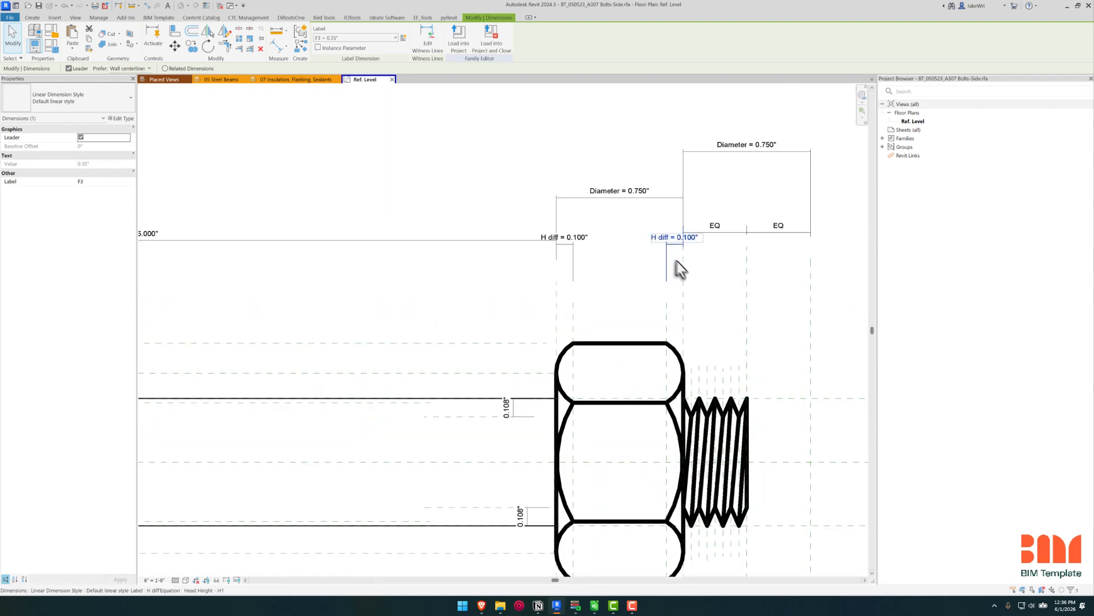
{"action": "scroll", "coordinate": [786, 401], "scroll_direction": "down", "scroll_amount": 2}
{"action": "middle_click_drag", "start_coordinate": [812, 482], "coordinate": [846, 285]}
{"action": "middle_click_drag", "start_coordinate": [577, 355], "coordinate": [728, 375]}
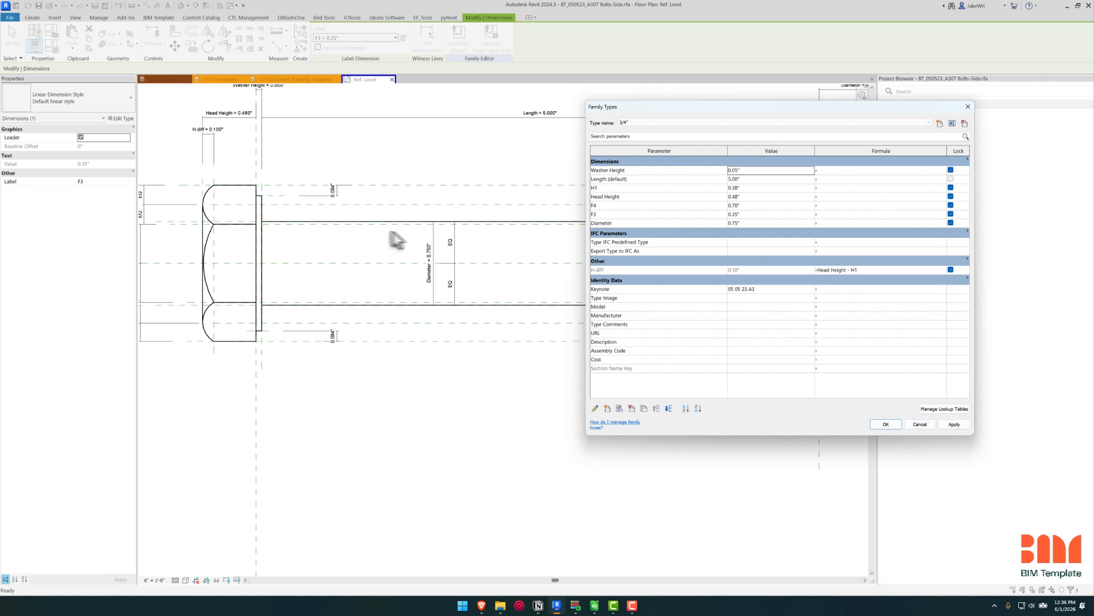
Review the H1, F4 and F3 parameters in the A307 bolt's family types and leave without changes.
{"action": "left_click", "coordinate": [642, 214]}
{"action": "left_click", "coordinate": [650, 205]}
{"action": "left_click", "coordinate": [654, 189]}
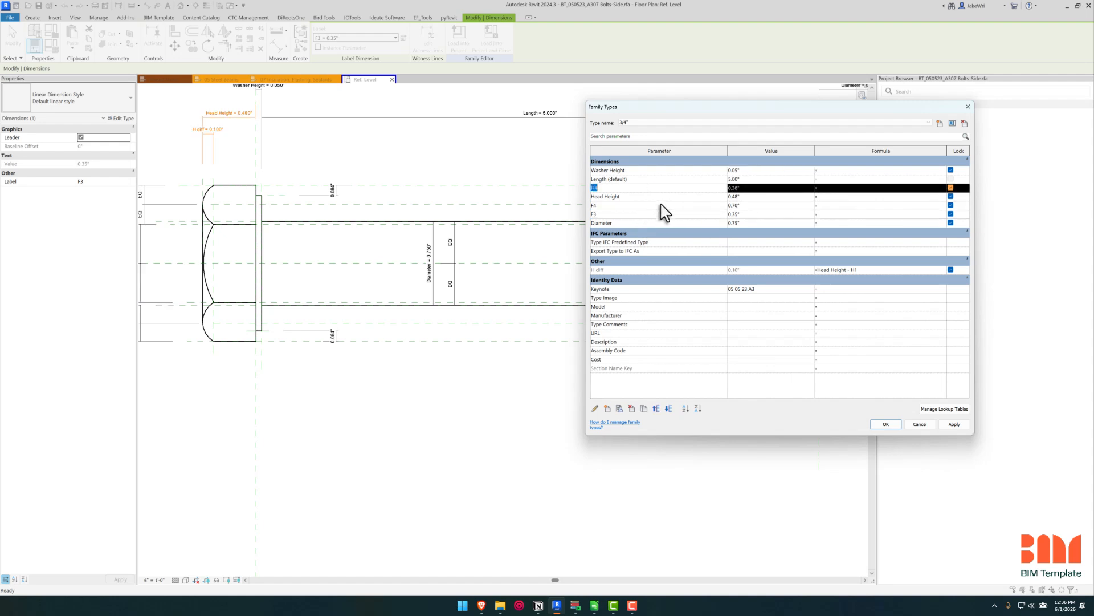
{"action": "left_click", "coordinate": [661, 205]}
{"action": "left_click", "coordinate": [668, 214]}
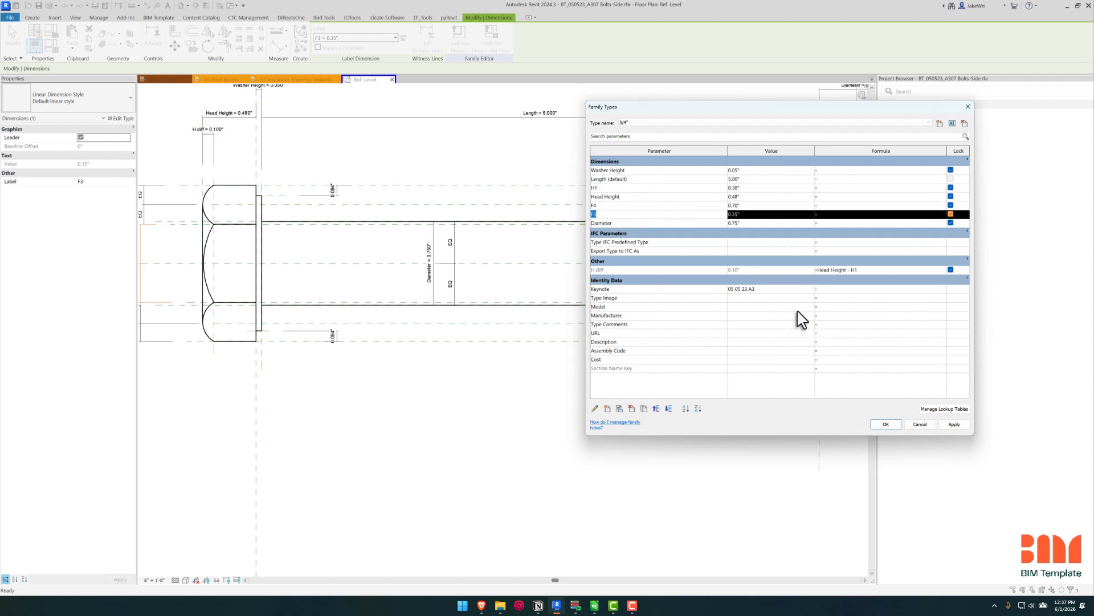
{"action": "left_click", "coordinate": [920, 425]}
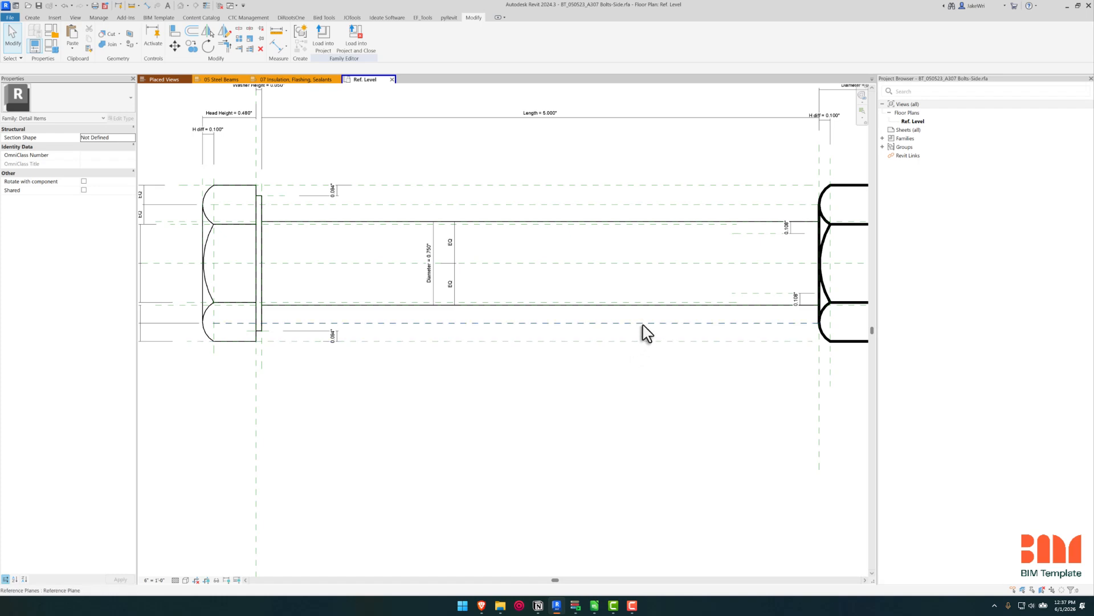
Return to the 2024_Ultimate Detail Item Collection project and bring up the 06 Lumber, 05 Steel Light Gauge and 05 Steel Beams drafting views.
{"action": "left_click", "coordinate": [280, 81]}
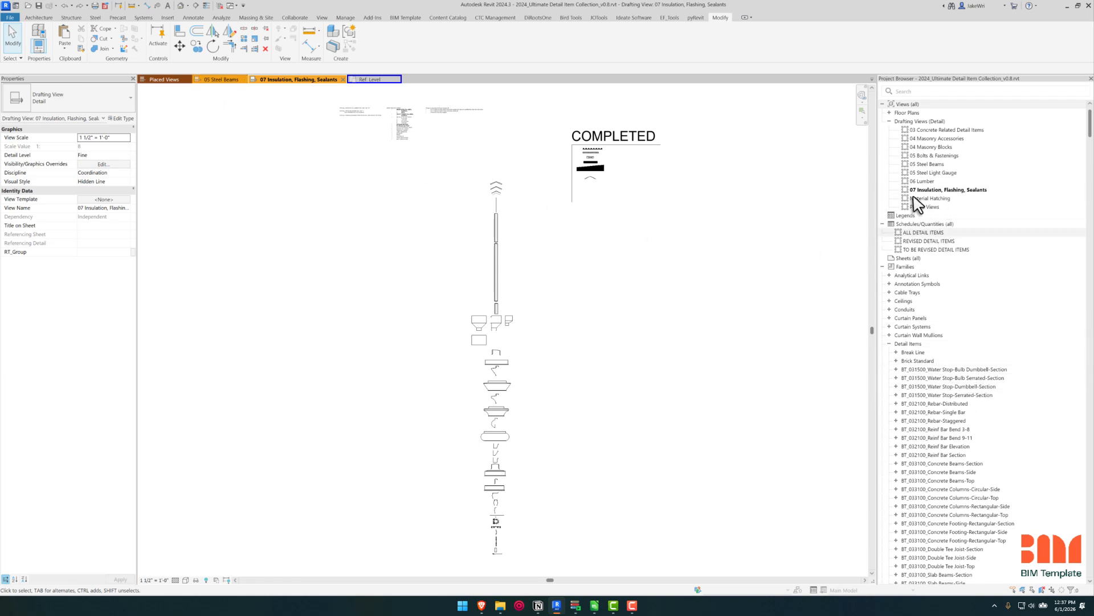
{"action": "double_click", "coordinate": [929, 181]}
{"action": "double_click", "coordinate": [928, 172]}
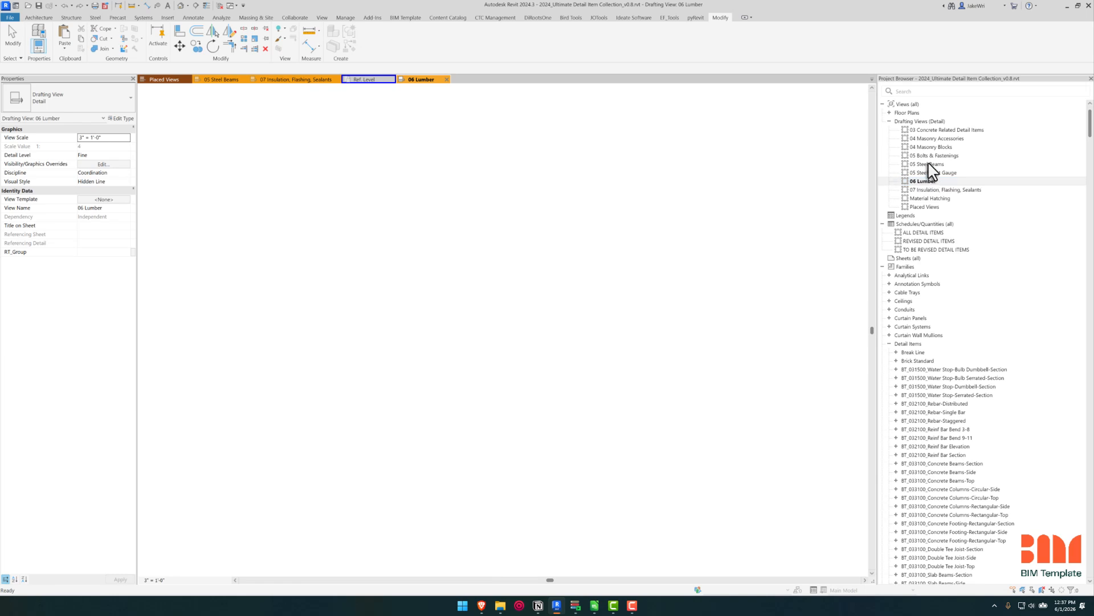
{"action": "double_click", "coordinate": [928, 164]}
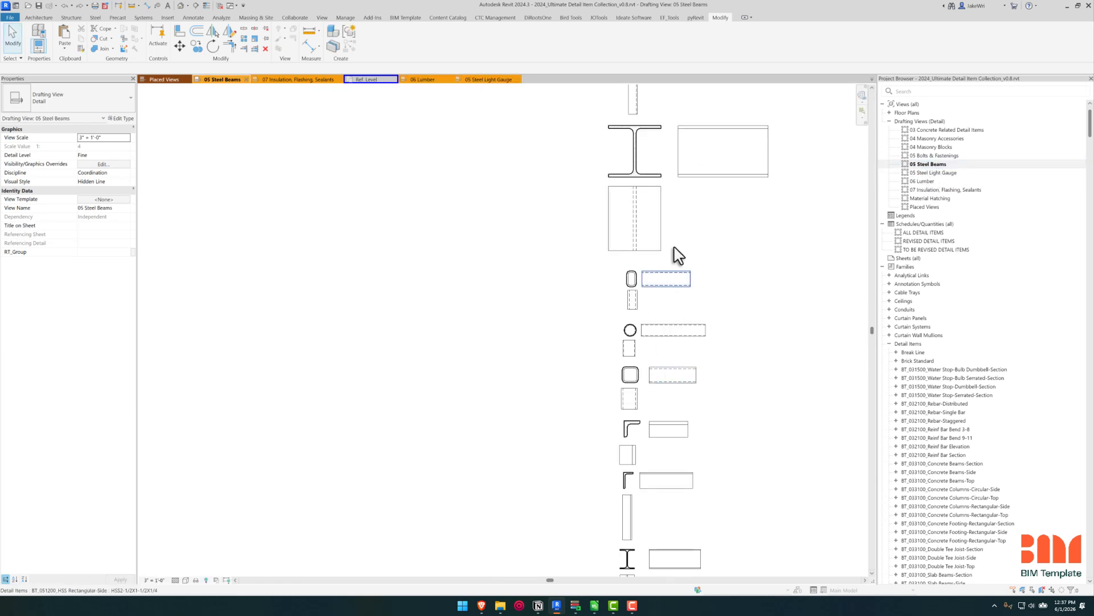
From 05 Steel Beams, open the AISC Wide Flange Shapes-Section family for editing and display its family types.
{"action": "scroll", "coordinate": [674, 251], "scroll_direction": "up", "scroll_amount": 5}
{"action": "left_click", "coordinate": [645, 263]}
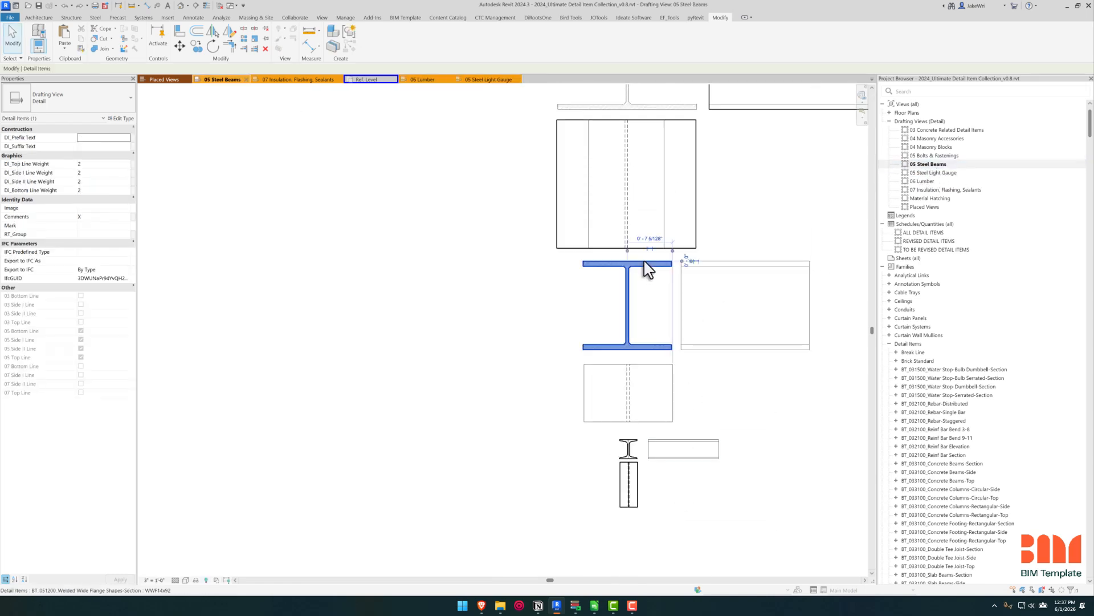
{"action": "middle_click_drag", "start_coordinate": [573, 313], "coordinate": [589, 509]}
{"action": "scroll", "coordinate": [628, 212], "scroll_direction": "down", "scroll_amount": 5}
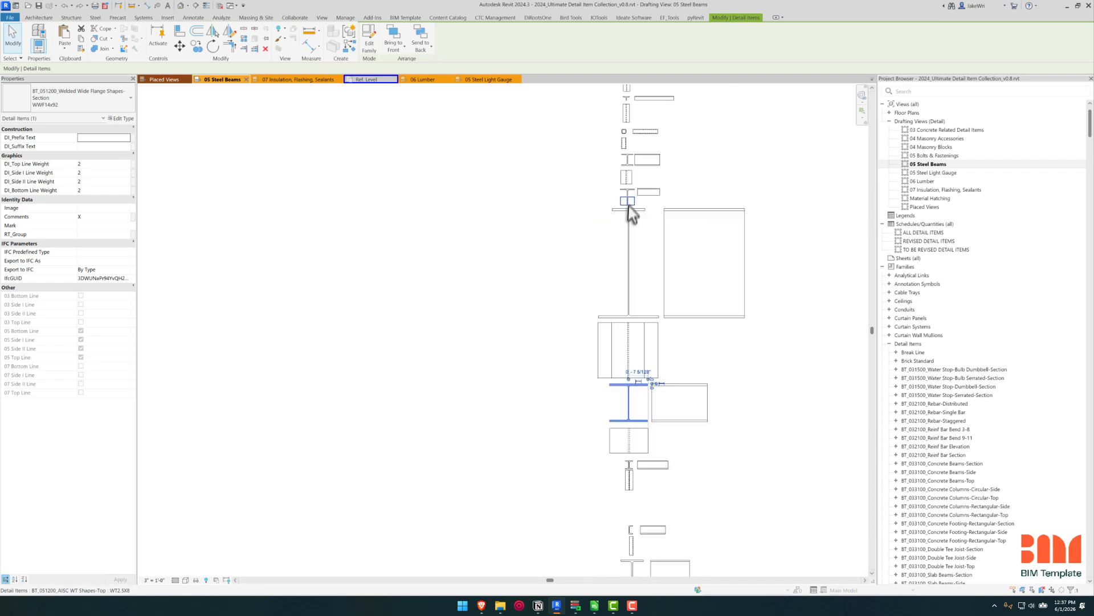
{"action": "left_click", "coordinate": [627, 159]}
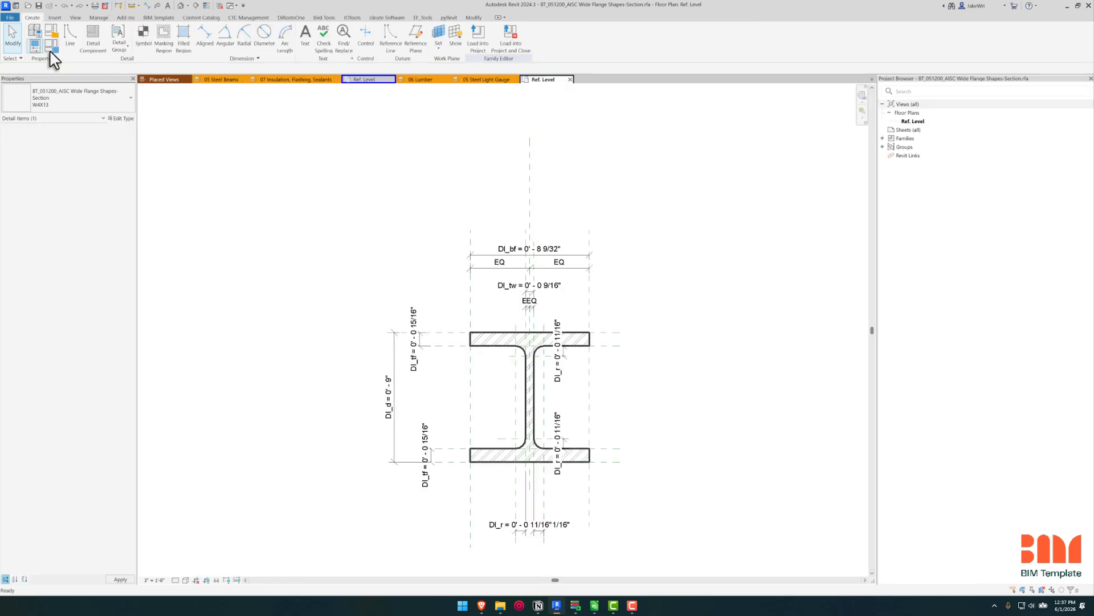
{"action": "key", "text": "f"}
{"action": "key", "text": "t"}
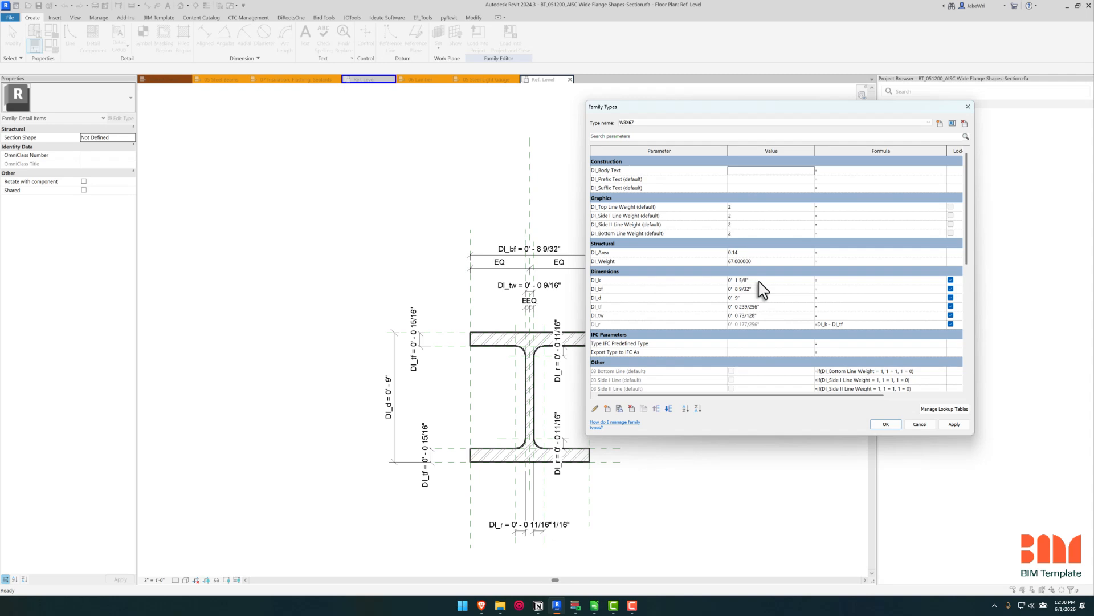
Dismiss the wide flange family types without changes and close the open A307 bolt and wide flange families, returning to 05 Steel Light Gauge.
{"action": "left_click", "coordinate": [920, 424]}
{"action": "left_click", "coordinate": [367, 79]}
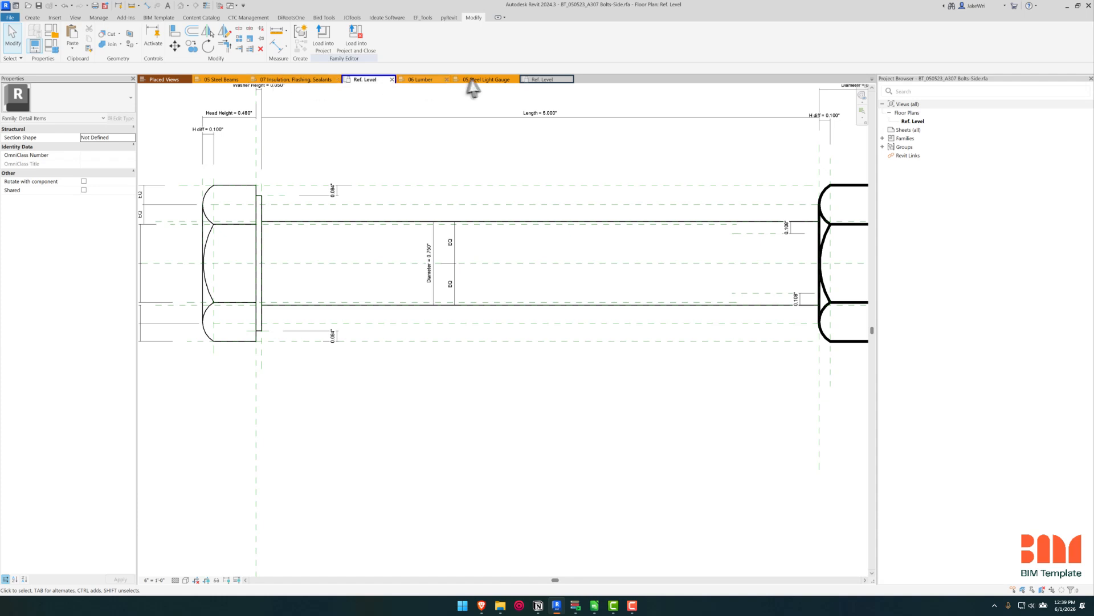
{"action": "left_click", "coordinate": [496, 81]}
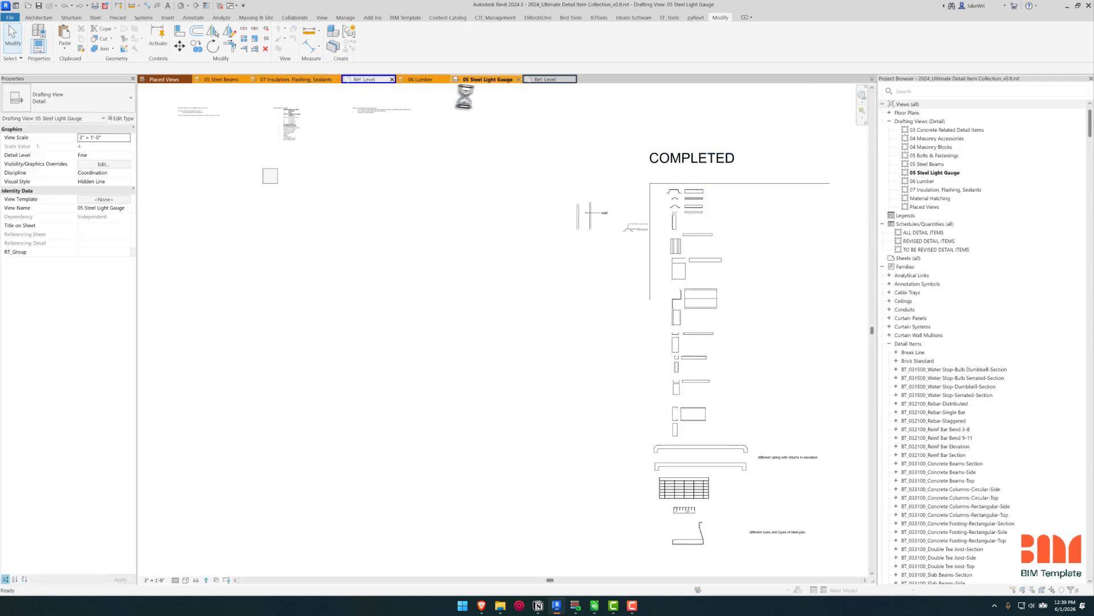
{"action": "left_click", "coordinate": [569, 305]}
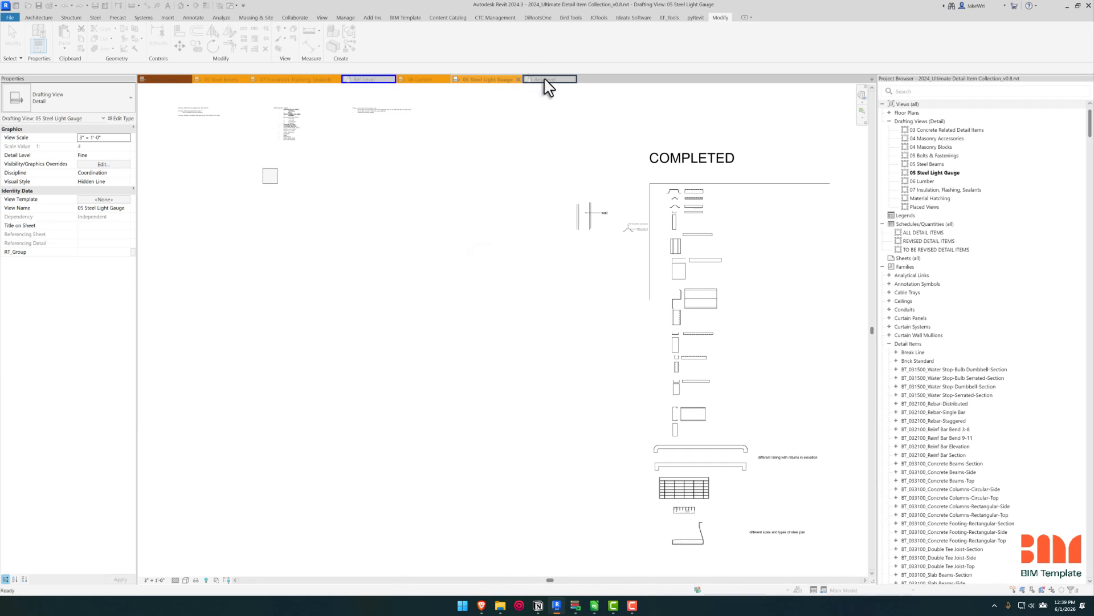
{"action": "left_click_drag", "start_coordinate": [547, 85], "coordinate": [547, 89]}
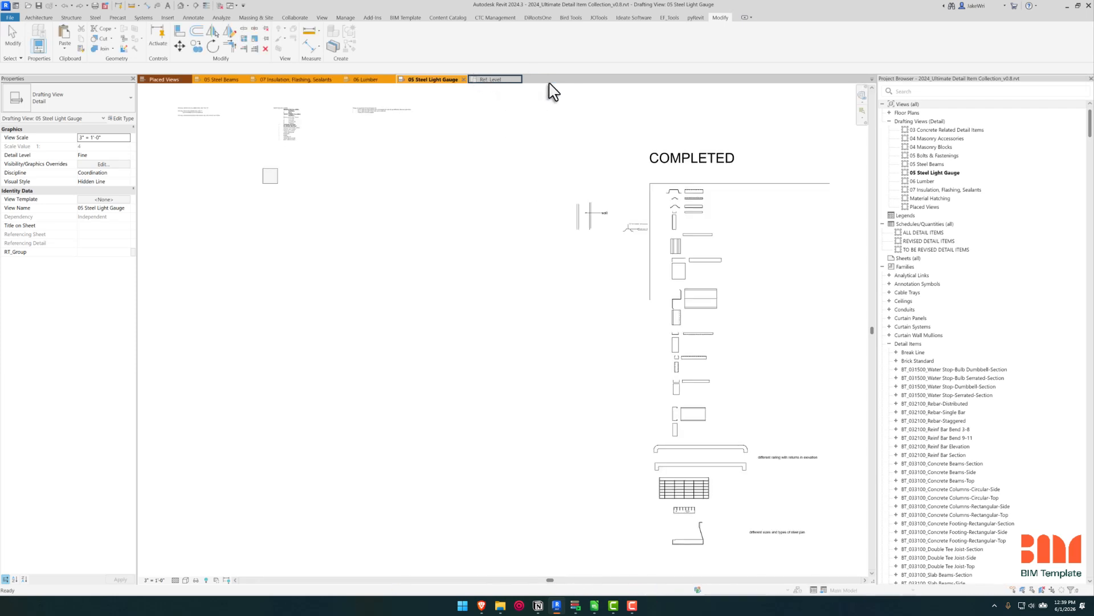
{"action": "left_click", "coordinate": [518, 79]}
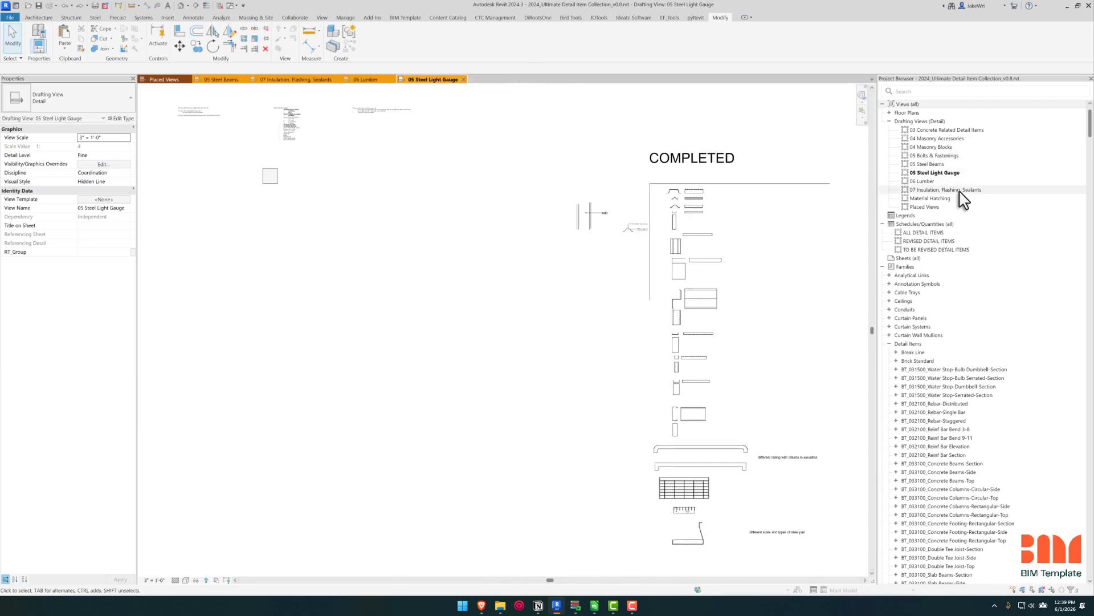
From the 05 Bolts & Fastenings drafting view, open the top A307 Bolts-Side family for editing and review its family types without changes.
{"action": "double_click", "coordinate": [944, 156]}
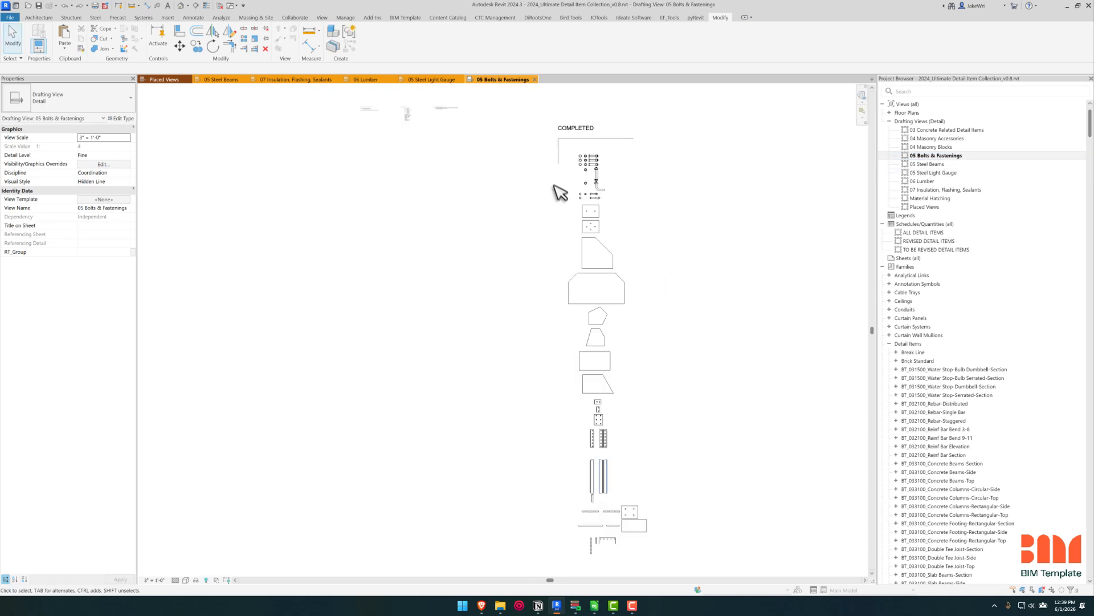
{"action": "scroll", "coordinate": [606, 179], "scroll_direction": "up", "scroll_amount": 6}
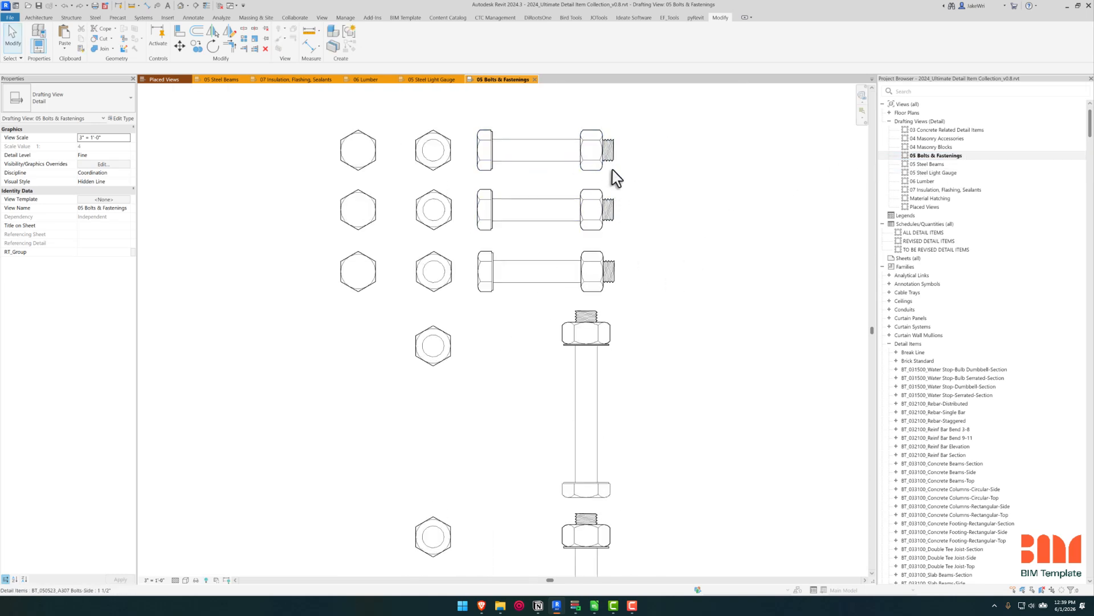
{"action": "left_click", "coordinate": [610, 165]}
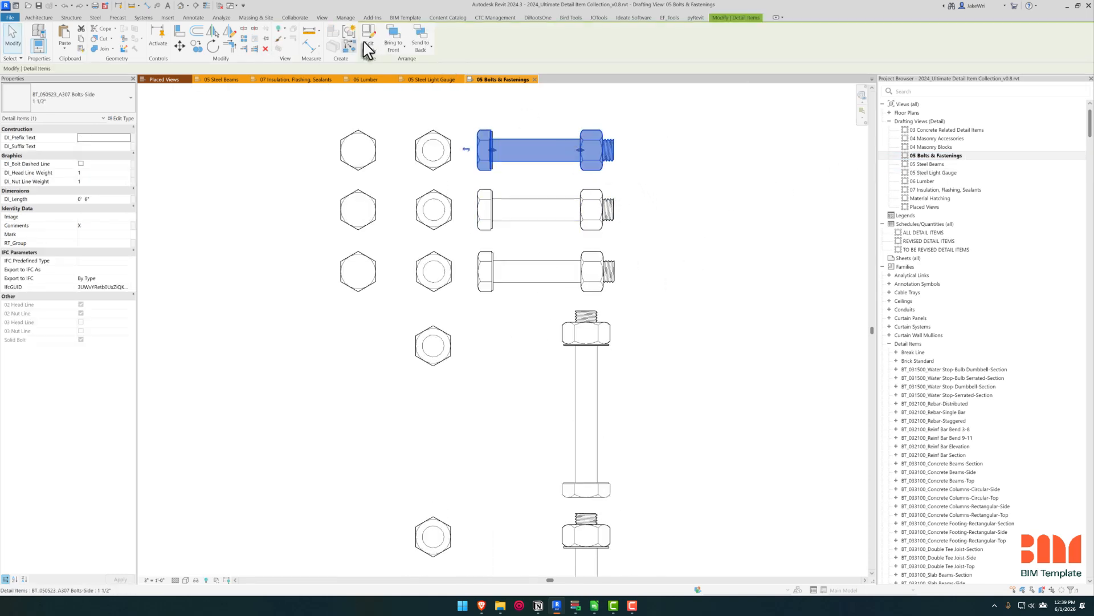
{"action": "left_click", "coordinate": [368, 50]}
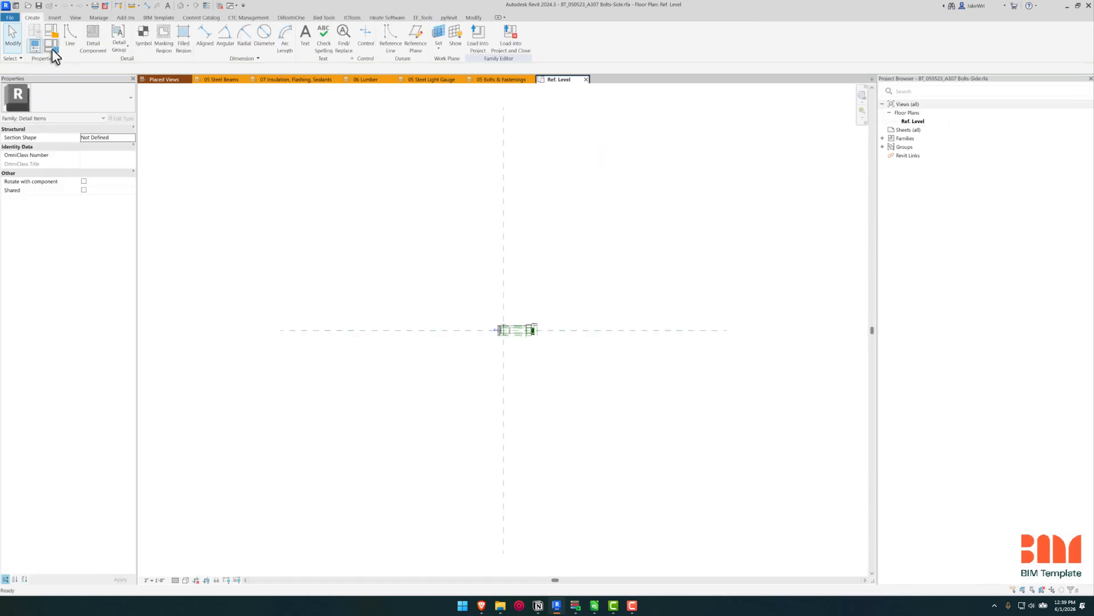
{"action": "left_click", "coordinate": [52, 49]}
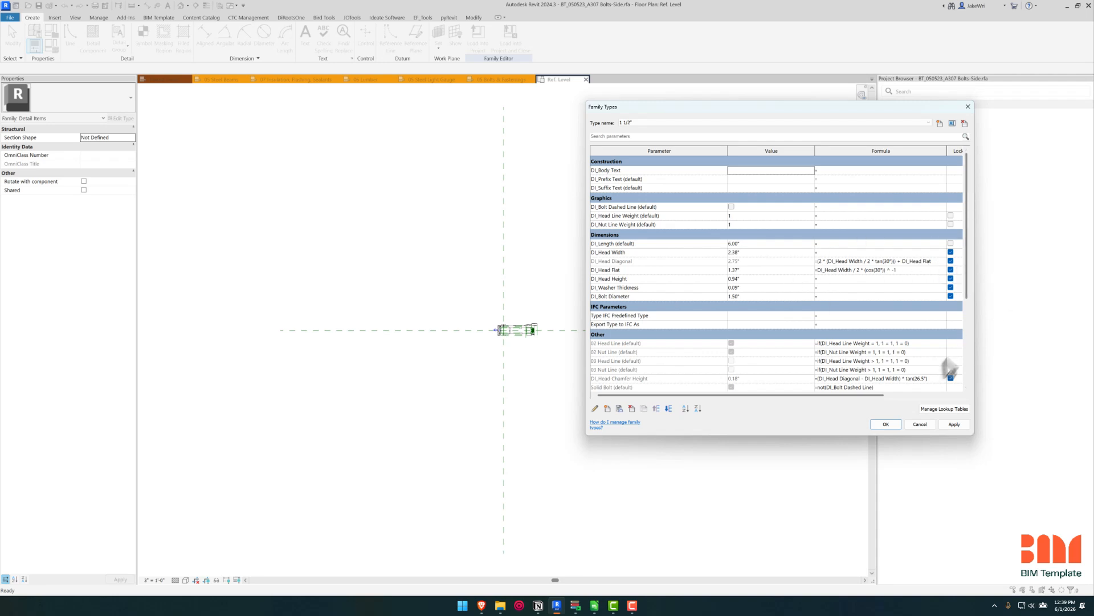
{"action": "left_click", "coordinate": [923, 427]}
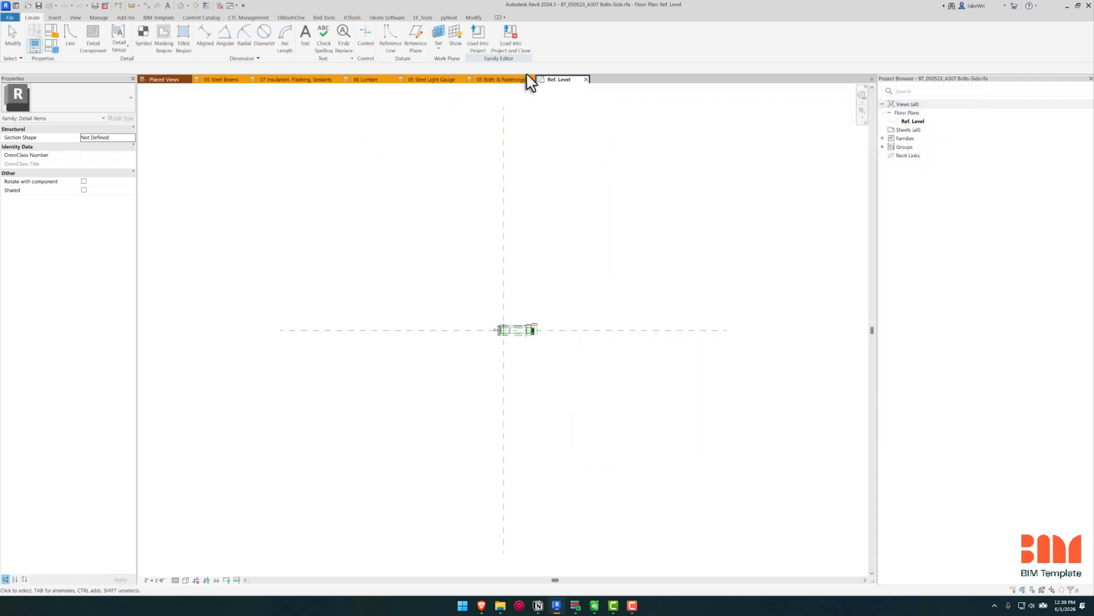
From 05 Bolts & Fastenings, open the top A307 Bolts-Nut family for editing and examine its labelled dimensions.
{"action": "left_click", "coordinate": [507, 82]}
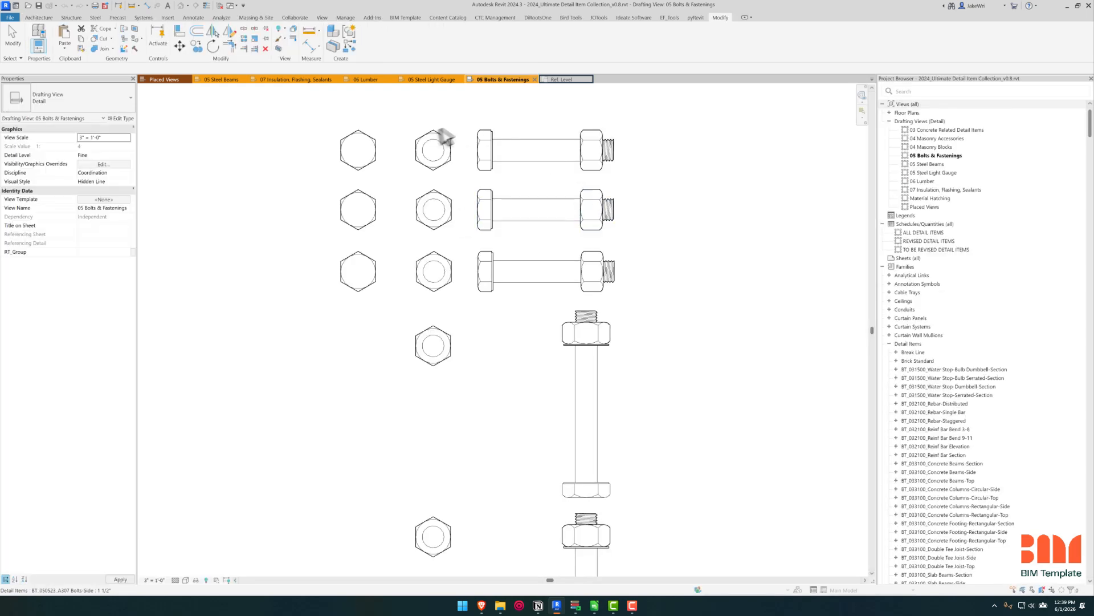
{"action": "left_click", "coordinate": [442, 151]}
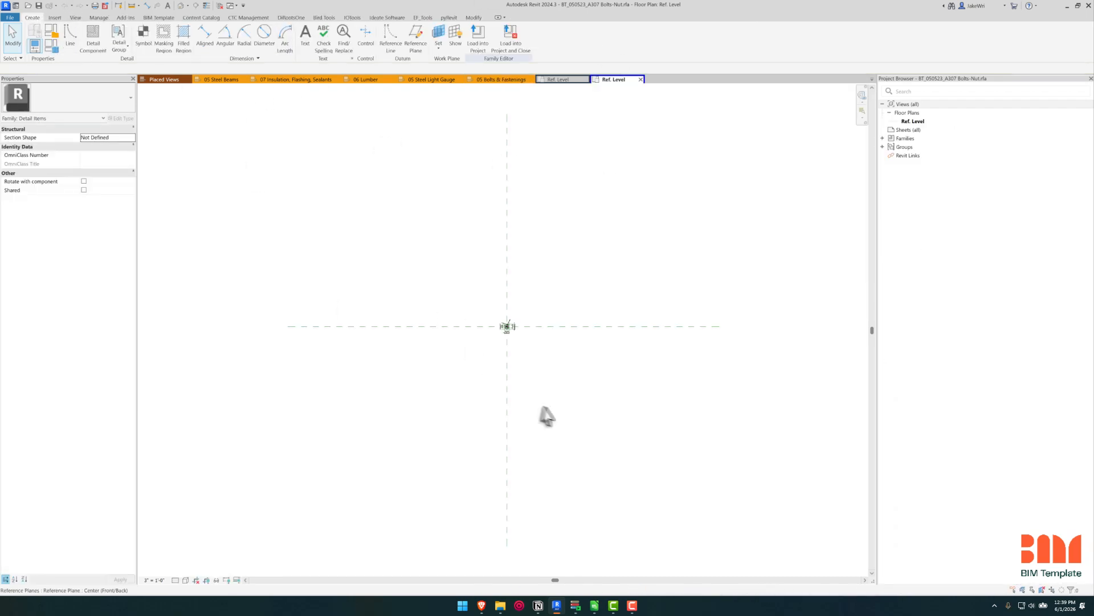
{"action": "scroll", "coordinate": [508, 328], "scroll_direction": "up", "scroll_amount": 5}
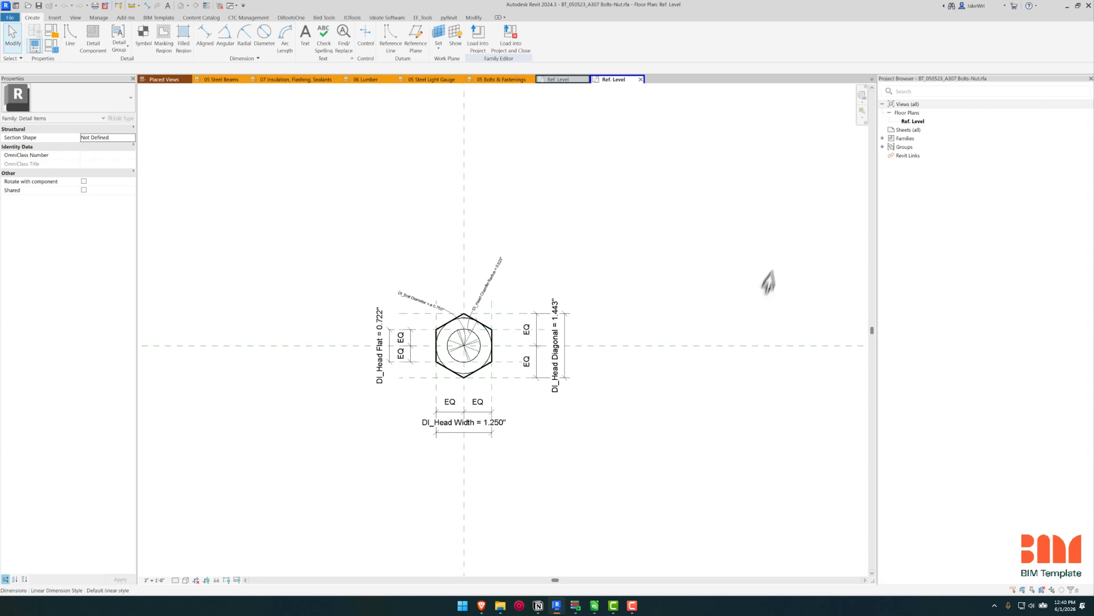
Return to the A307 Bolts-Side family and examine the labelled dimensions on its head, shaft, nut and threads.
{"action": "left_click", "coordinate": [554, 79]}
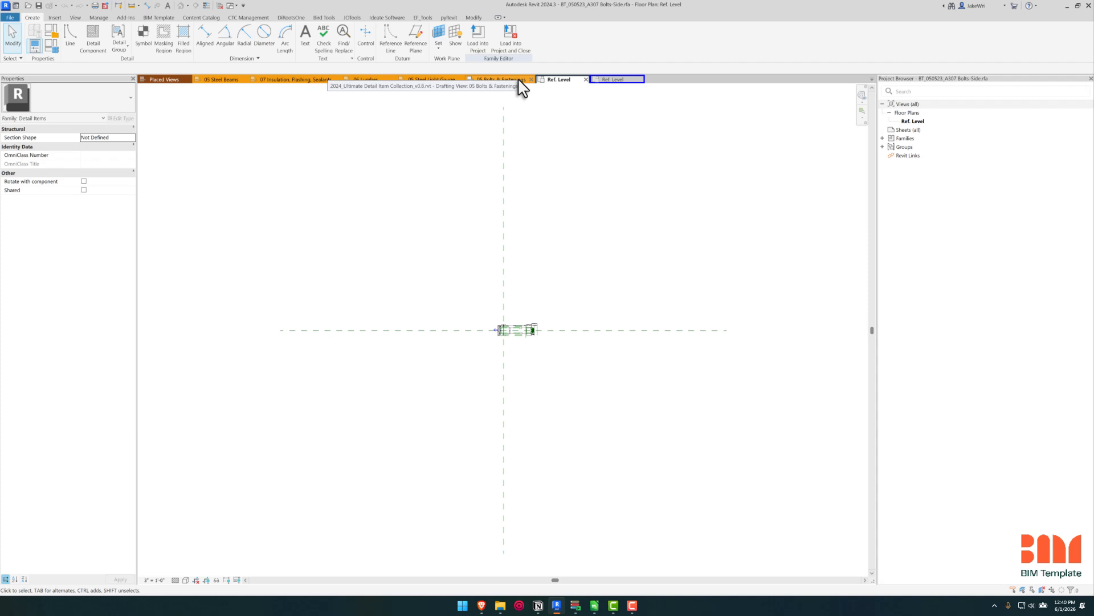
{"action": "scroll", "coordinate": [513, 332], "scroll_direction": "up", "scroll_amount": 9}
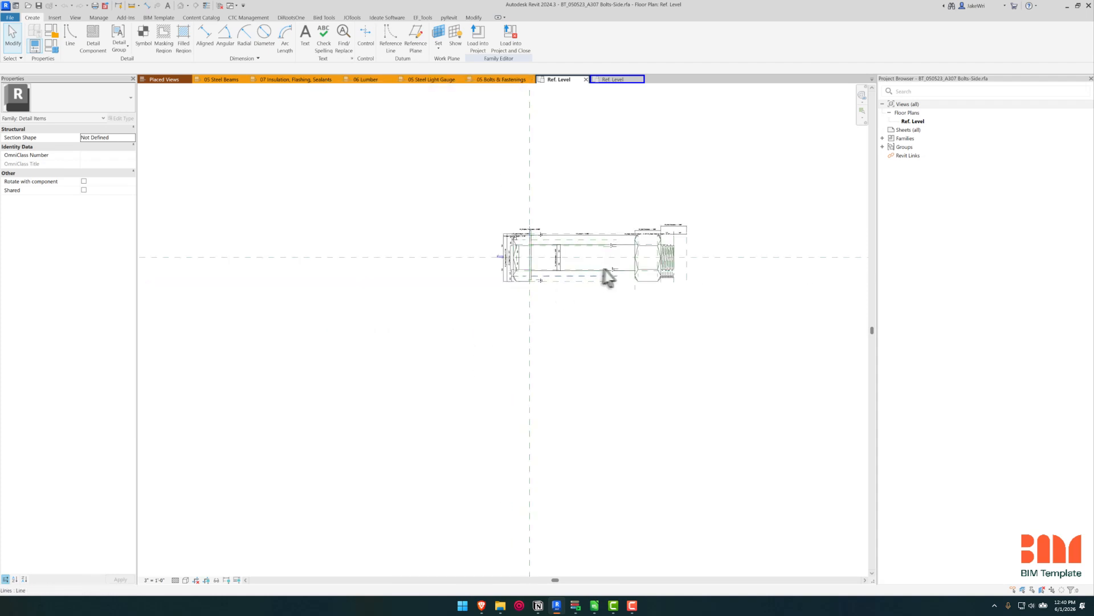
{"action": "scroll", "coordinate": [701, 197], "scroll_direction": "up", "scroll_amount": 3}
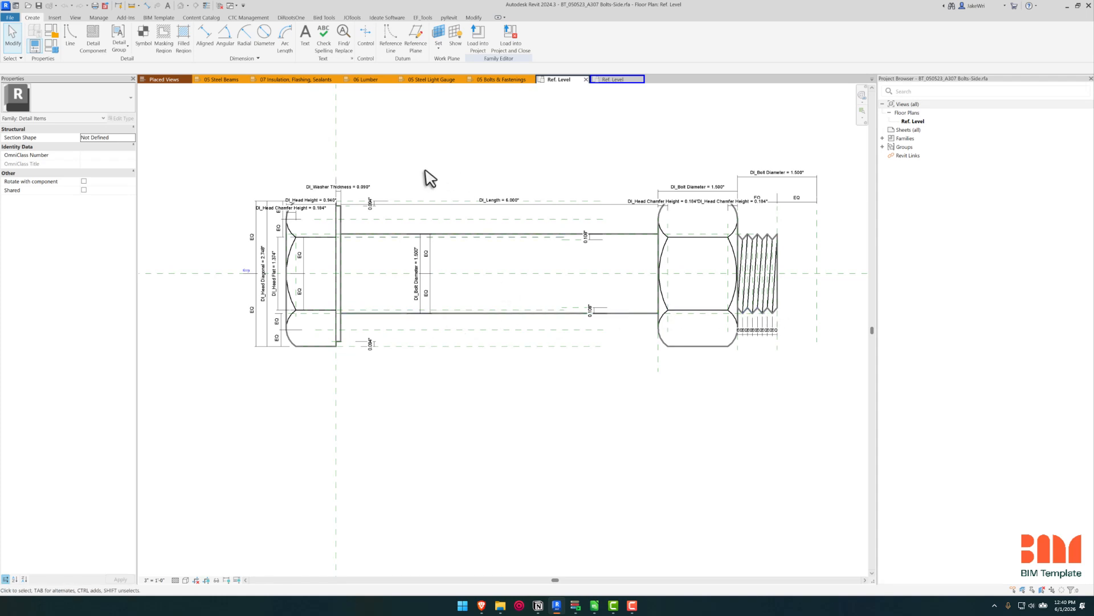
In 05 Bolts & Fastenings, compare the properties of the 1 1/2" A307 head, side and nut items and look over the other bolts.
{"action": "left_click", "coordinate": [505, 79]}
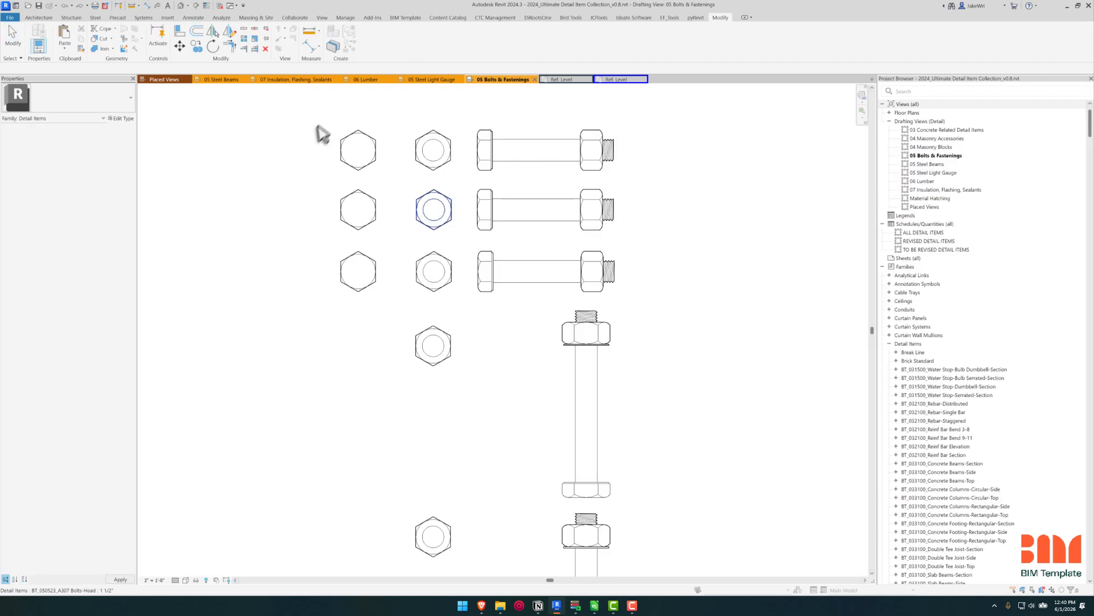
{"action": "left_click", "coordinate": [380, 157]}
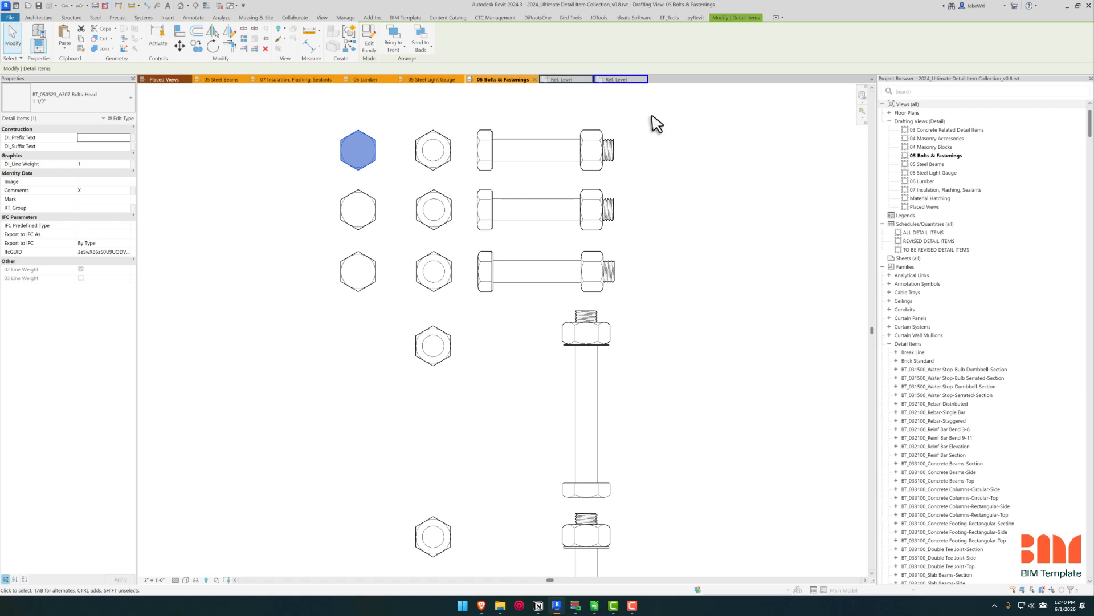
{"action": "left_click", "coordinate": [592, 165]}
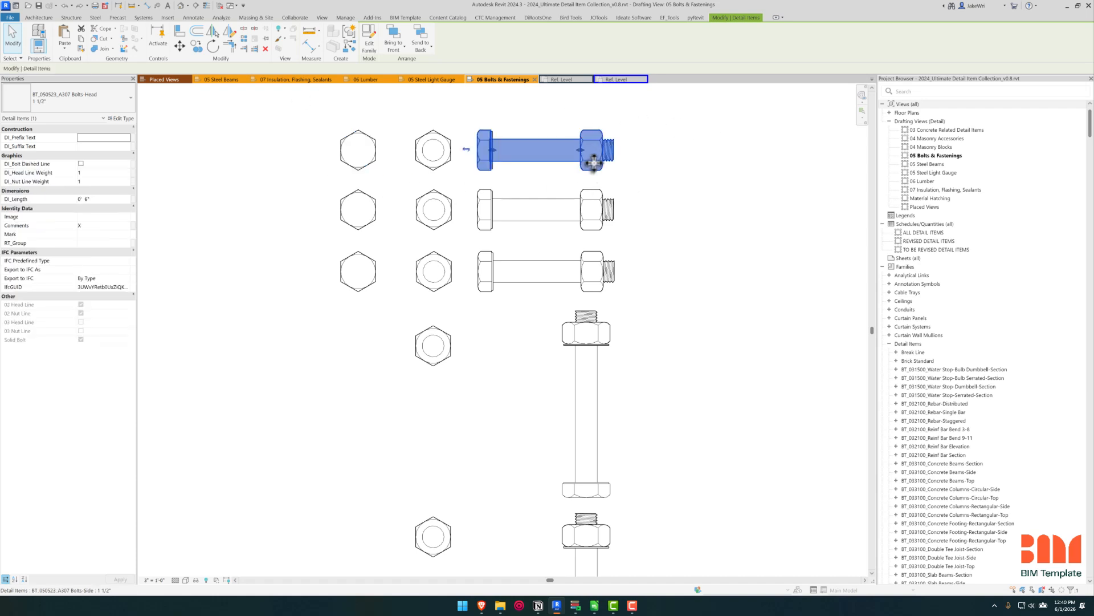
{"action": "left_click", "coordinate": [448, 167]}
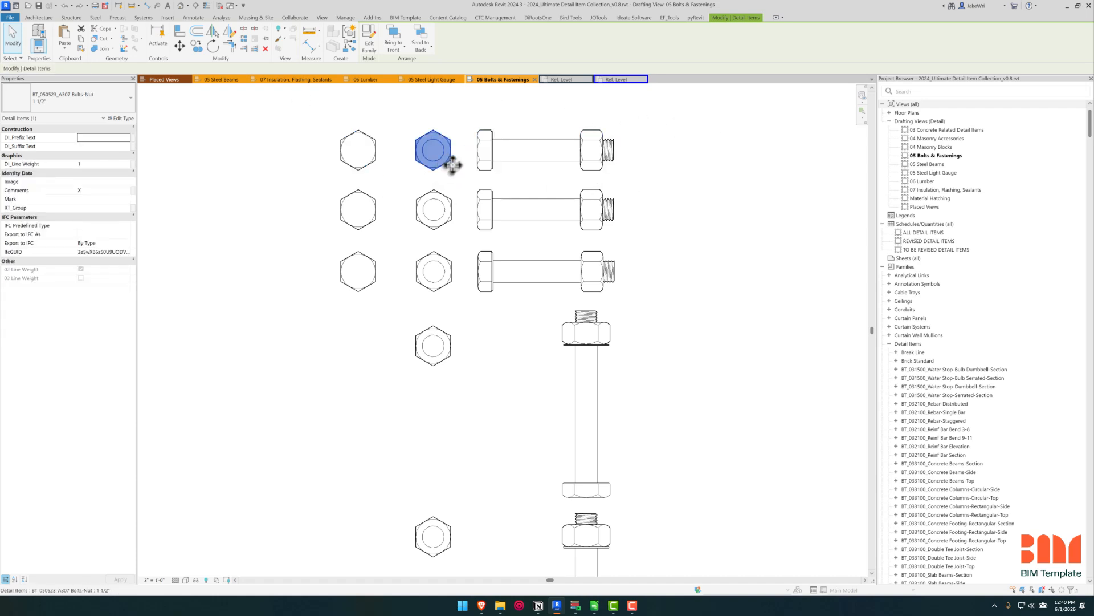
{"action": "left_click", "coordinate": [364, 156]}
{"action": "left_click", "coordinate": [708, 247]}
{"action": "scroll", "coordinate": [709, 245], "scroll_direction": "down", "scroll_amount": 2}
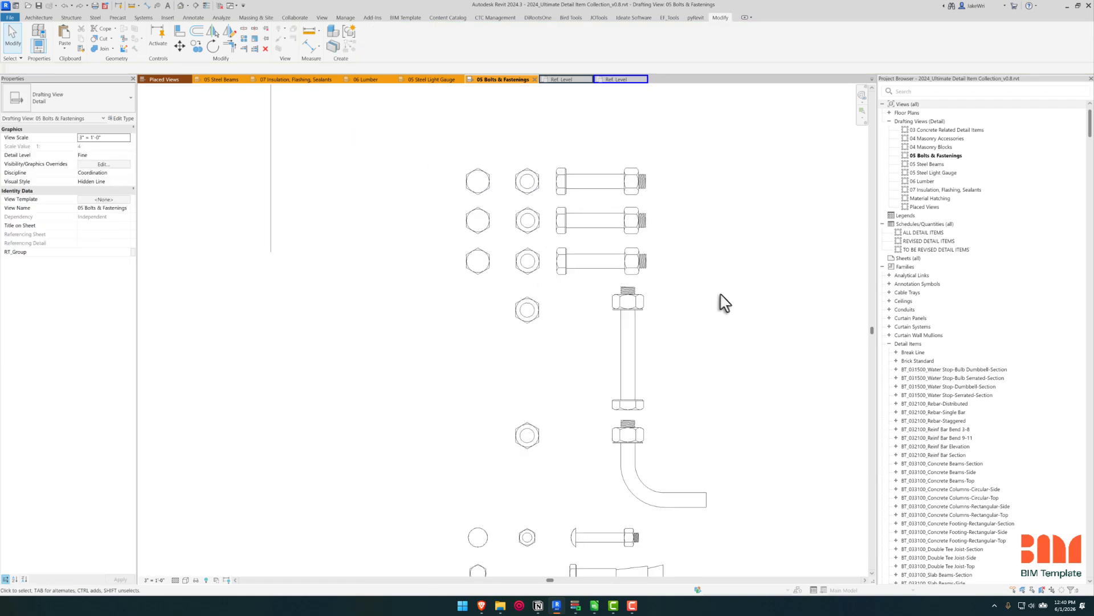
{"action": "mouse_move", "coordinate": [748, 409]}
{"action": "middle_mouse_down"}
{"action": "mouse_move", "coordinate": [735, 241]}
{"action": "mouse_move", "coordinate": [738, 257]}
{"action": "middle_mouse_up"}
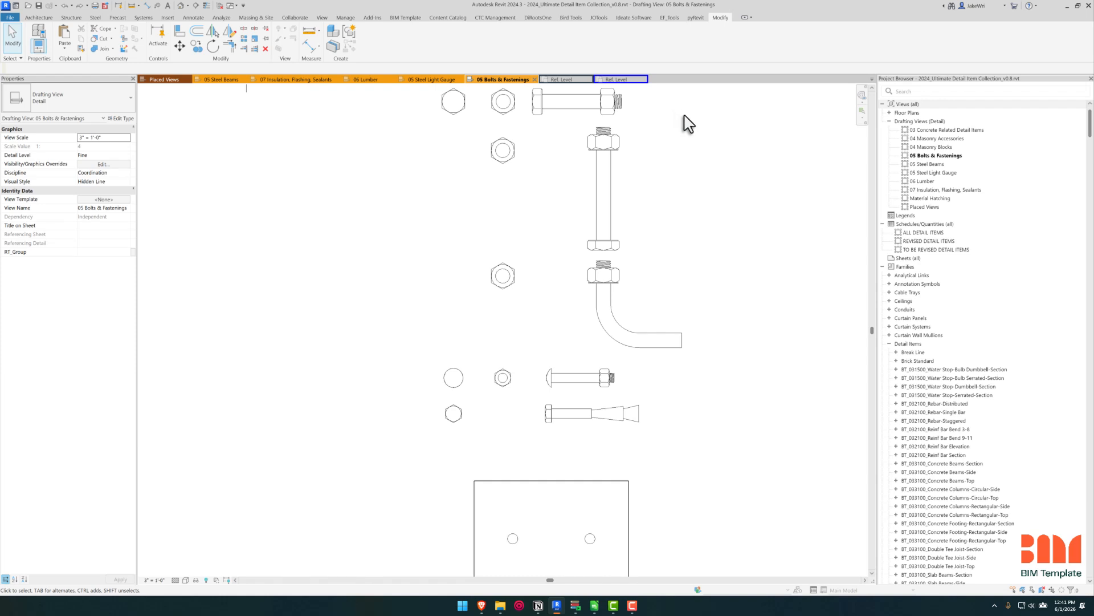
{"action": "middle_click_drag", "start_coordinate": [694, 130], "coordinate": [728, 262]}
{"action": "scroll", "coordinate": [717, 257], "scroll_direction": "up", "scroll_amount": 1}
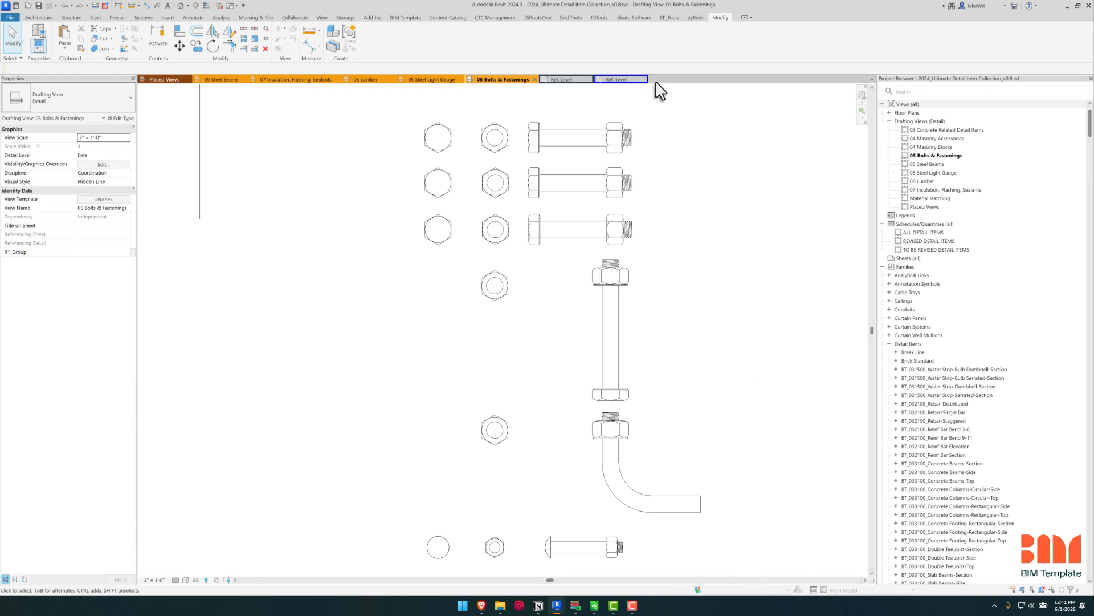
In the A307 Bolts-Side family, review the BT_01, BT_02 and BT_03 Solid subcategories in the object styles without changing them.
{"action": "left_click", "coordinate": [609, 81]}
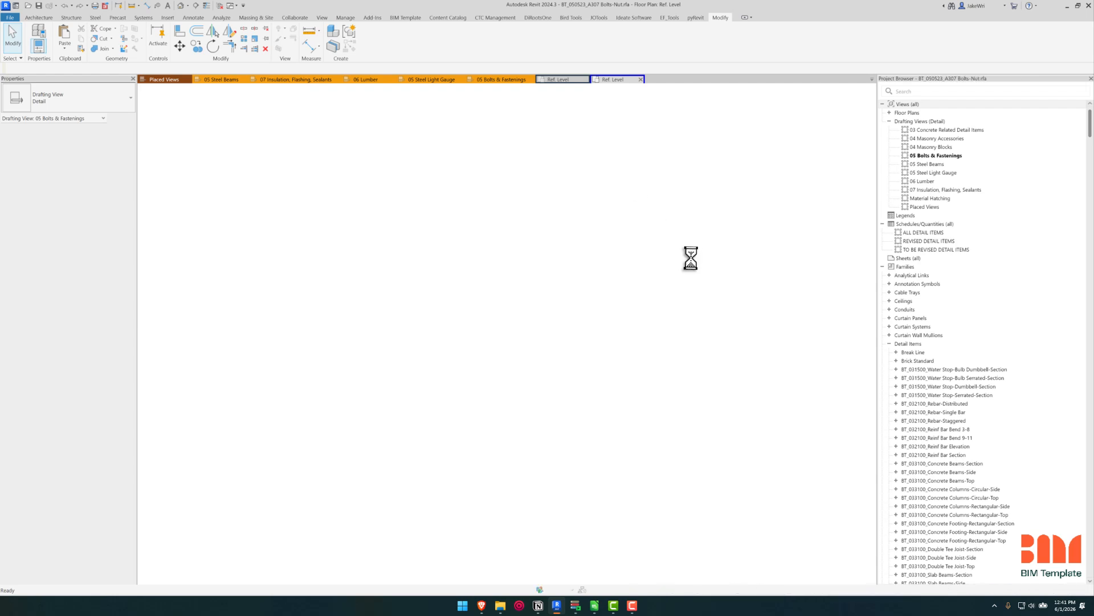
{"action": "left_click", "coordinate": [563, 80]}
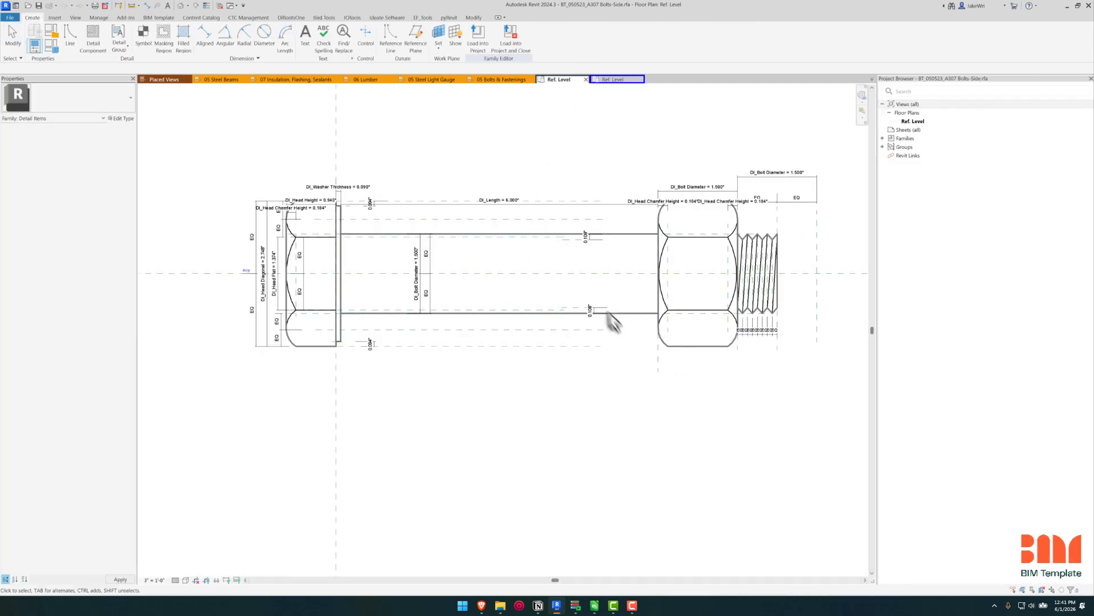
{"action": "left_click", "coordinate": [75, 18]}
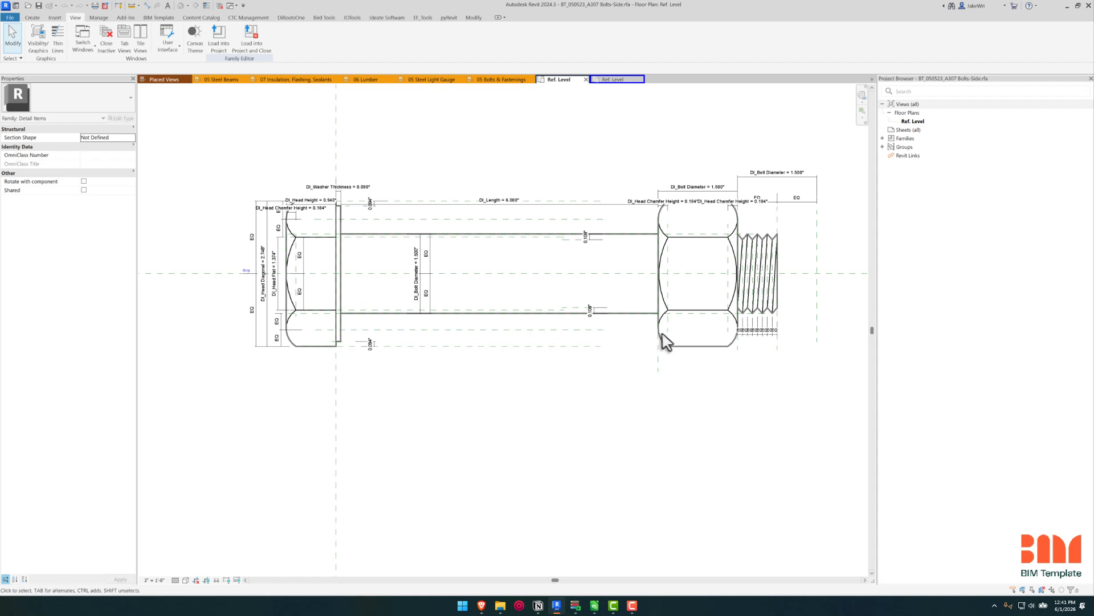
{"action": "left_click", "coordinate": [35, 18]}
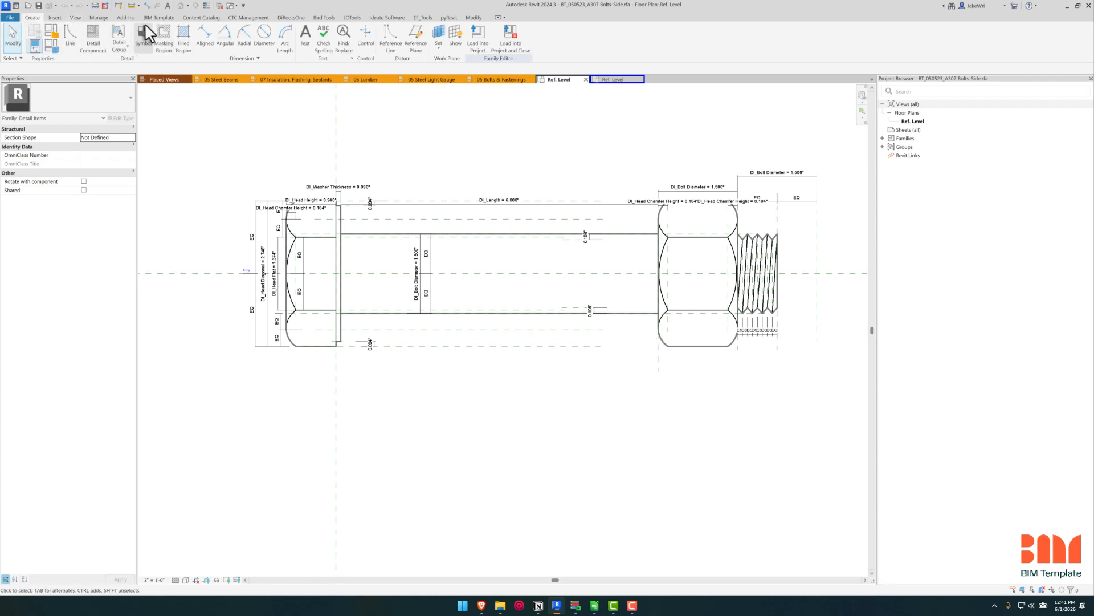
{"action": "left_click", "coordinate": [98, 18]}
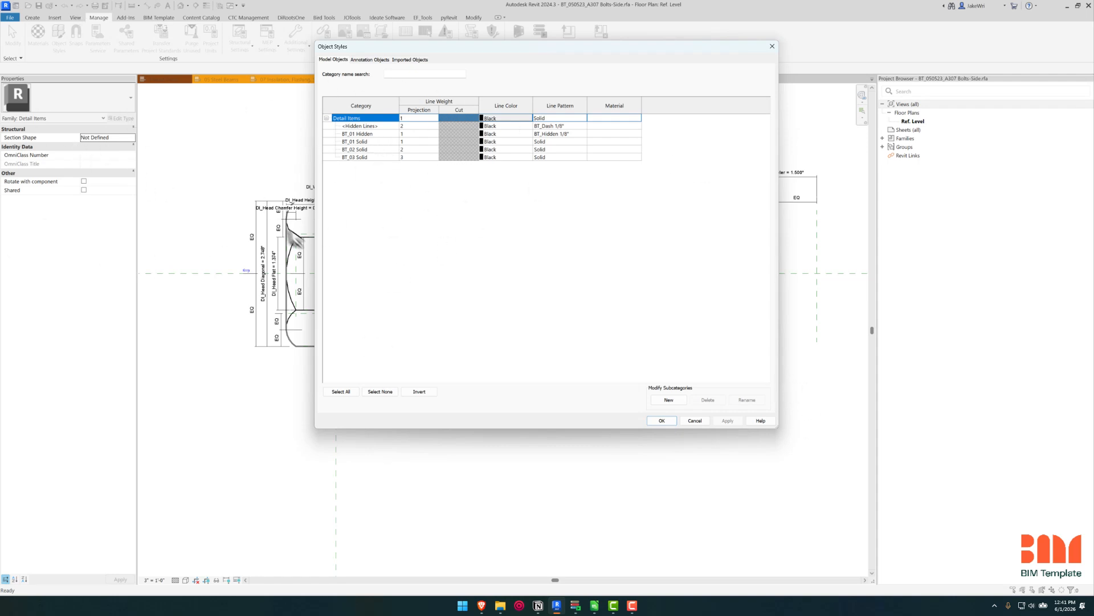
{"action": "left_click", "coordinate": [388, 142]}
{"action": "left_click", "coordinate": [387, 150]}
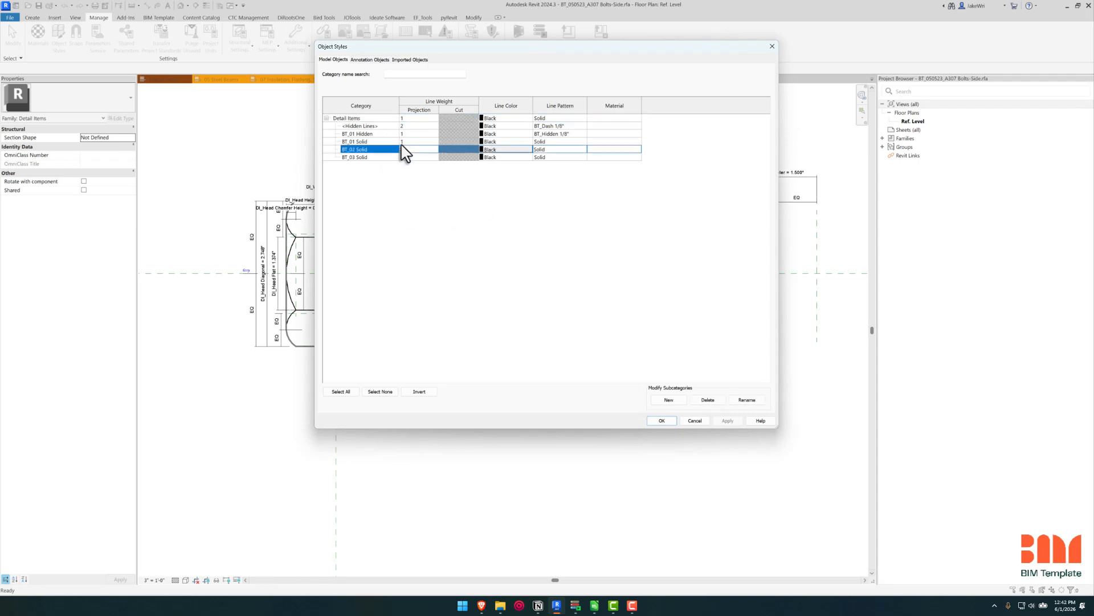
{"action": "left_click", "coordinate": [694, 420]}
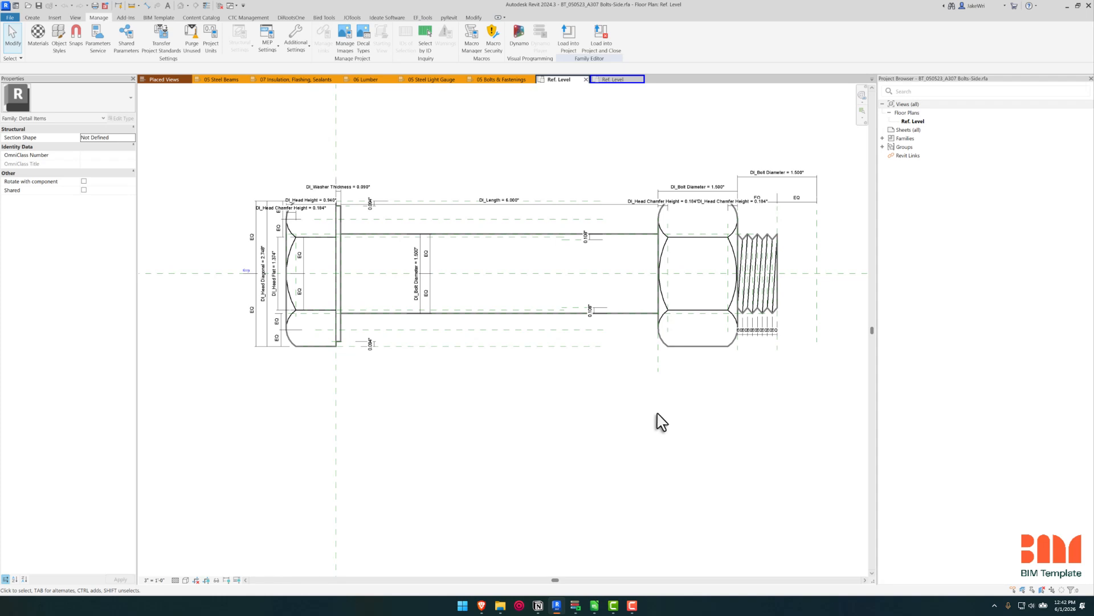
Display the A307 Bolts-Side family types and review the line weight, dimension and formula parameters of the 1 1/2" type.
{"action": "left_click", "coordinate": [35, 18]}
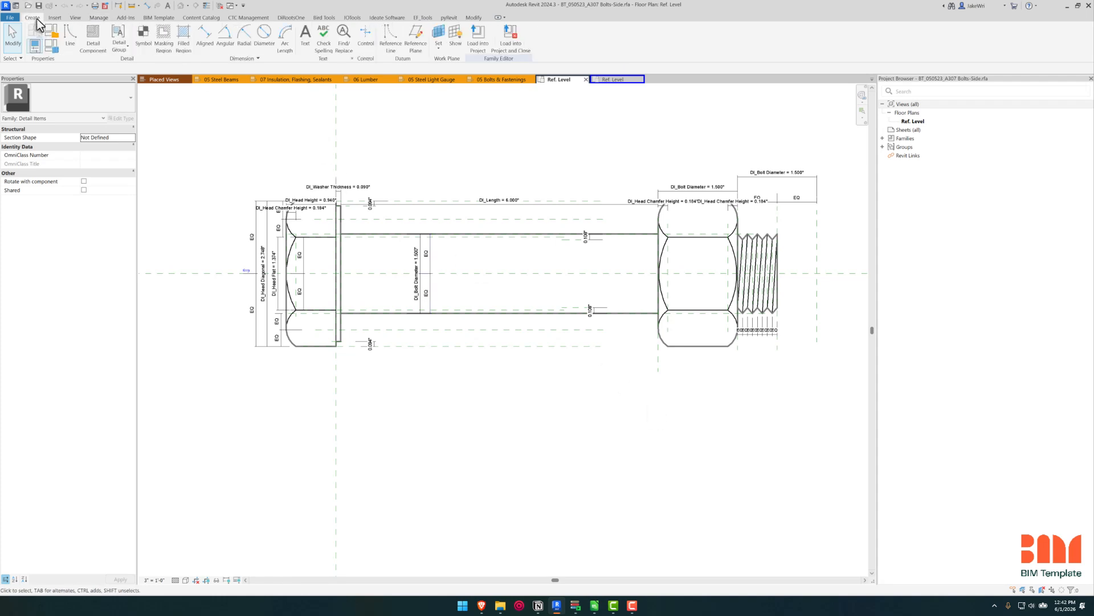
{"action": "left_click", "coordinate": [52, 48]}
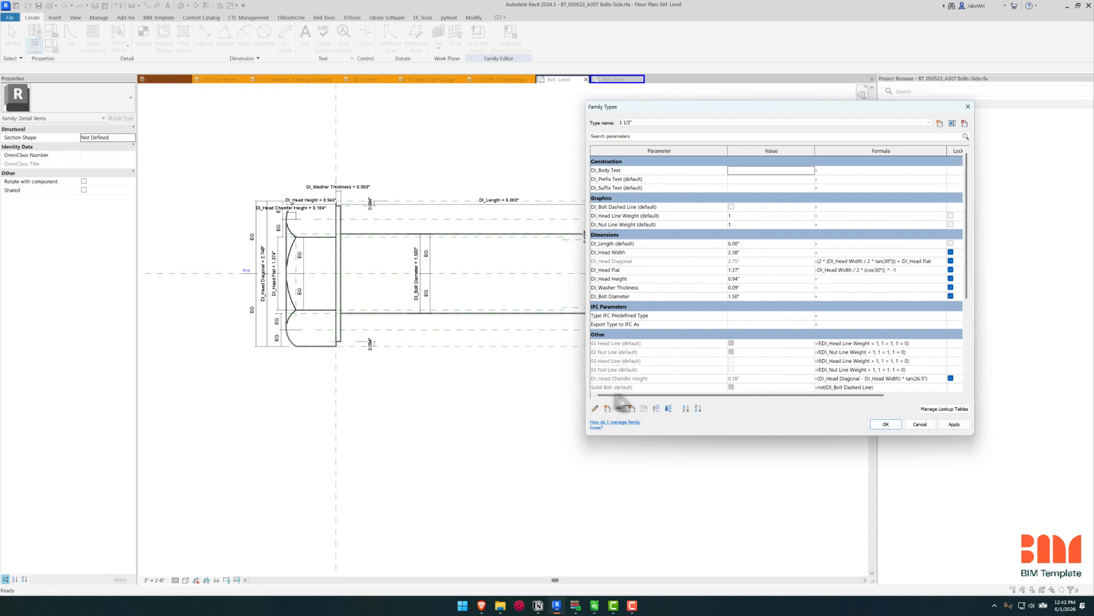
{"action": "scroll", "coordinate": [623, 362], "scroll_direction": "down", "scroll_amount": 3}
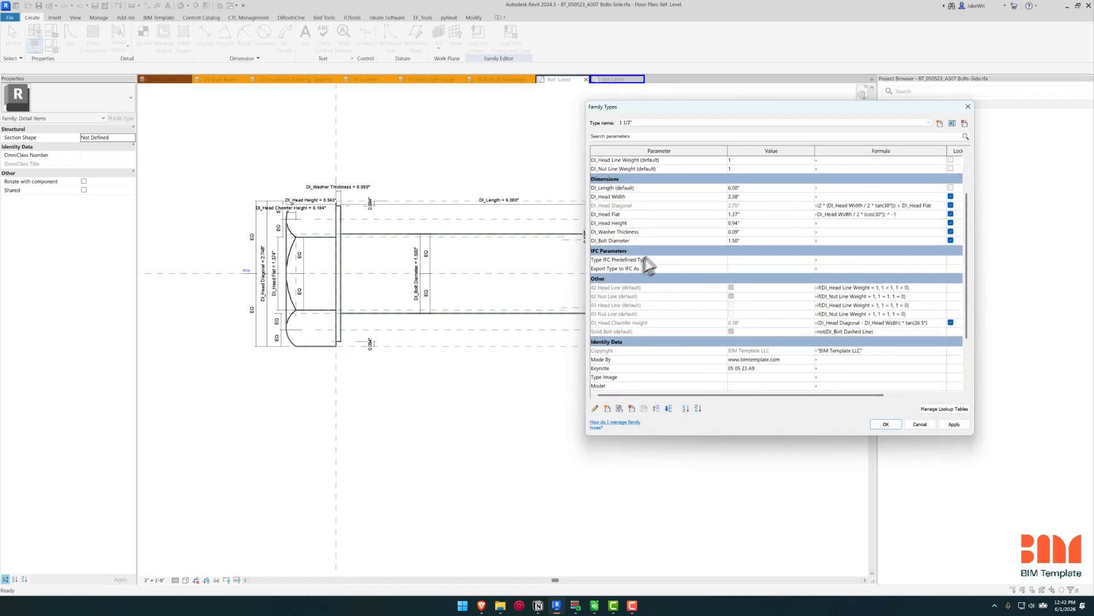
{"action": "scroll", "coordinate": [656, 274], "scroll_direction": "up", "scroll_amount": 3}
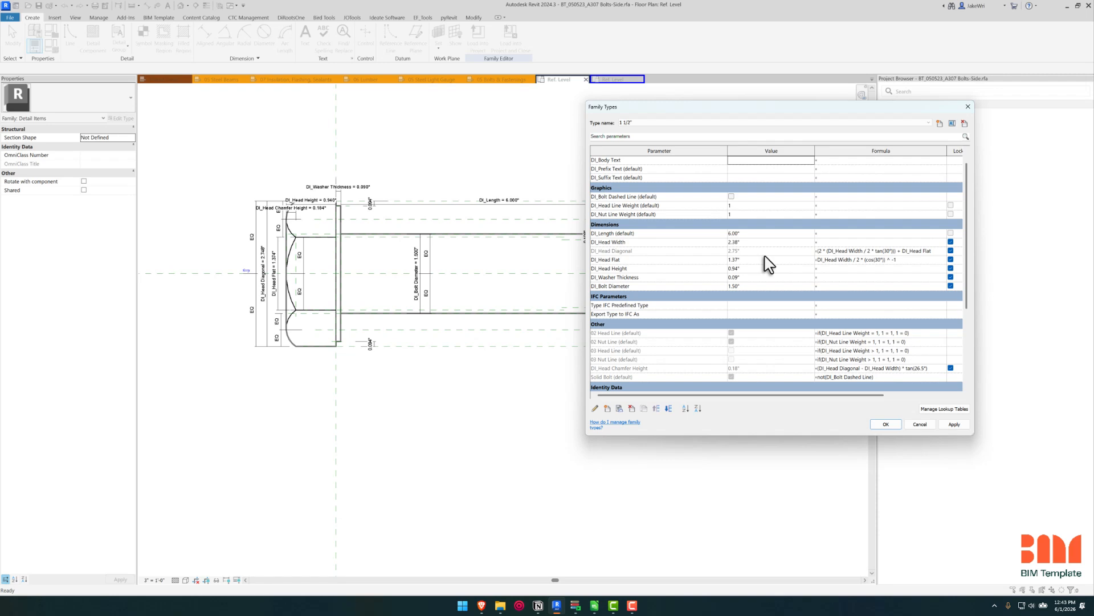
Review the graphics, dimension, line visibility and identity data parameters with their formulas in the A307 Bolts-Side family types, then close them.
{"action": "scroll", "coordinate": [771, 265], "scroll_direction": "up", "scroll_amount": 1}
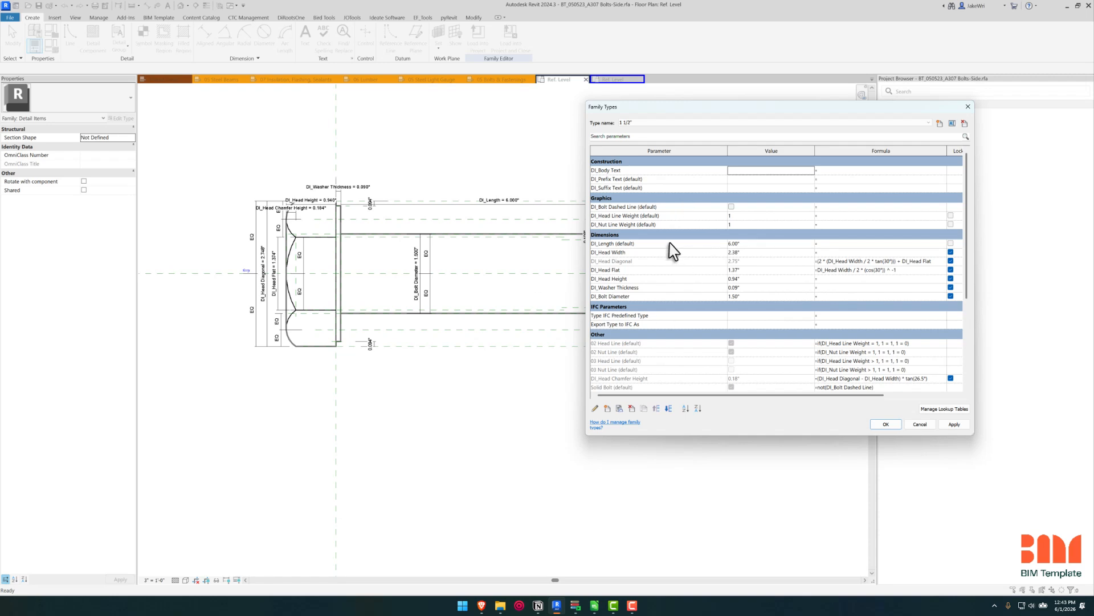
{"action": "mouse_move", "coordinate": [623, 220]}
{"action": "scroll", "coordinate": [660, 346], "scroll_direction": "down", "scroll_amount": 2}
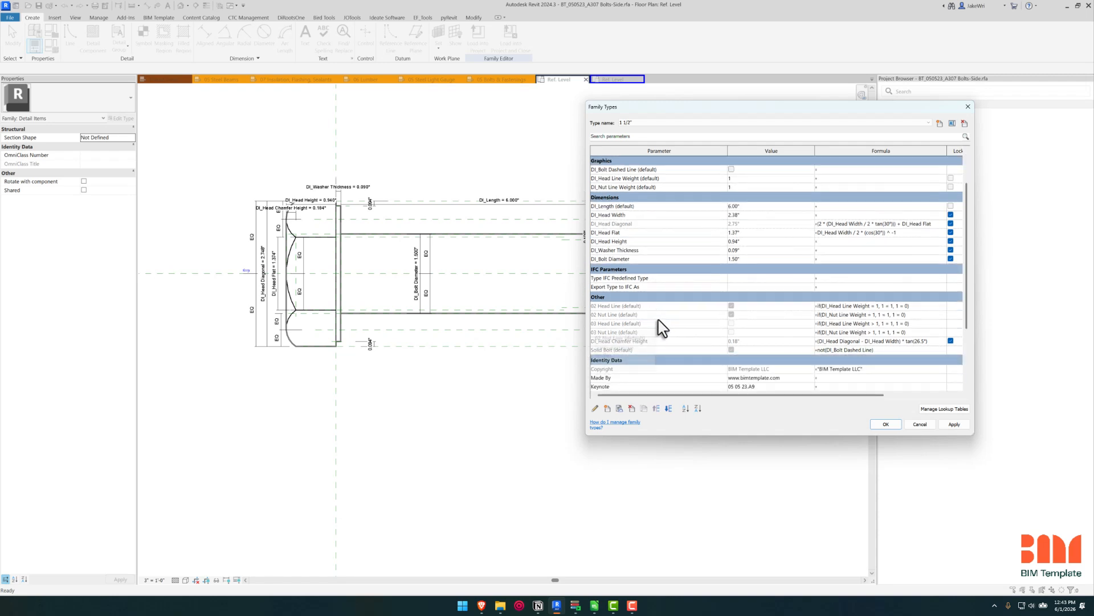
{"action": "scroll", "coordinate": [666, 354], "scroll_direction": "down", "scroll_amount": 4}
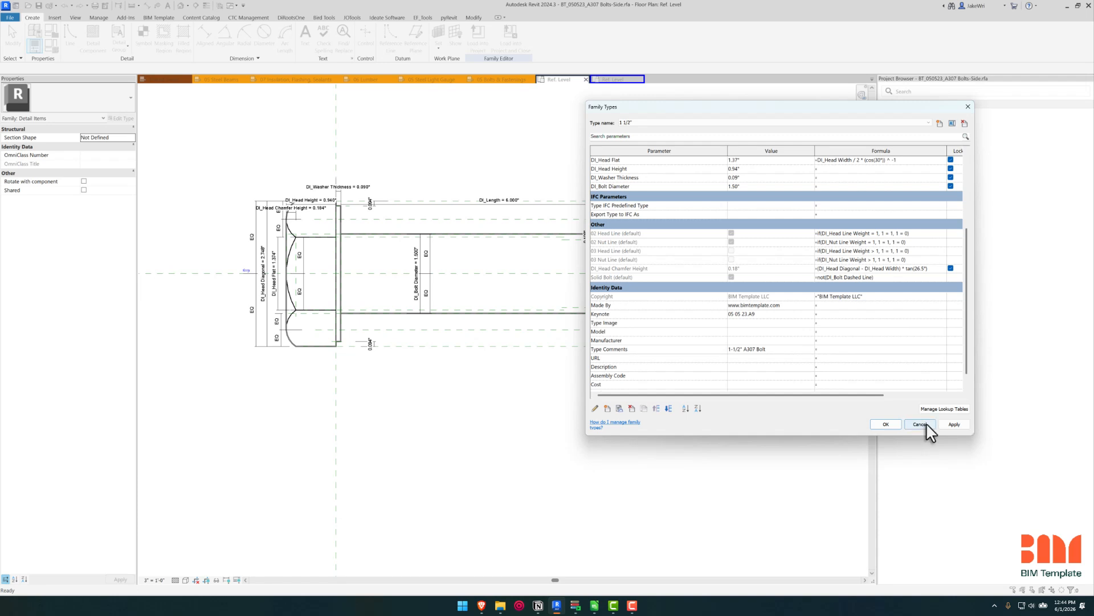
{"action": "scroll", "coordinate": [833, 308], "scroll_direction": "up", "scroll_amount": 5}
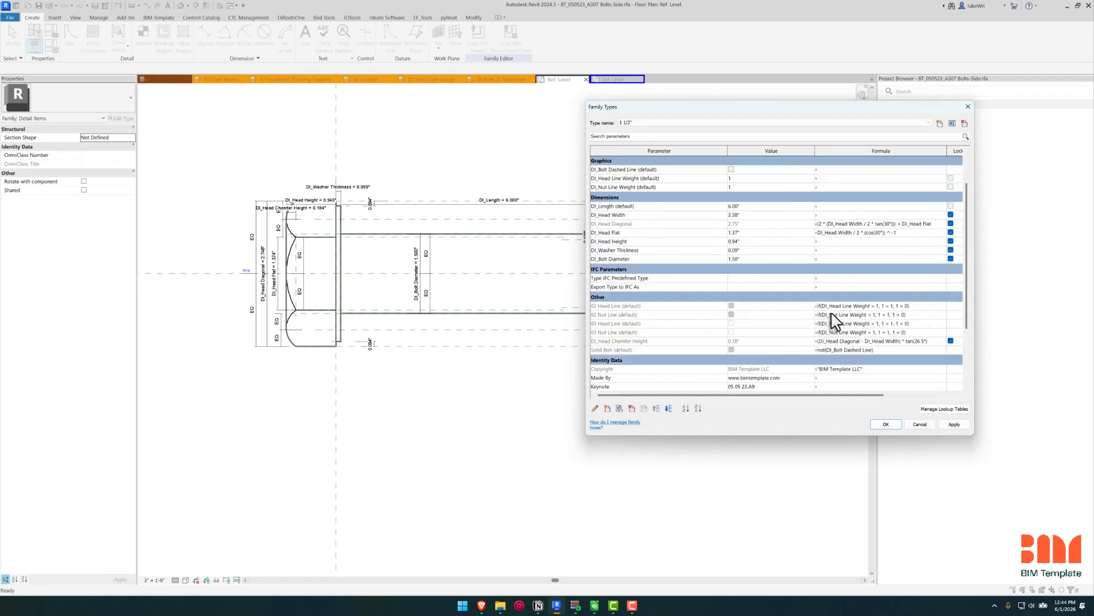
{"action": "left_click", "coordinate": [897, 423]}
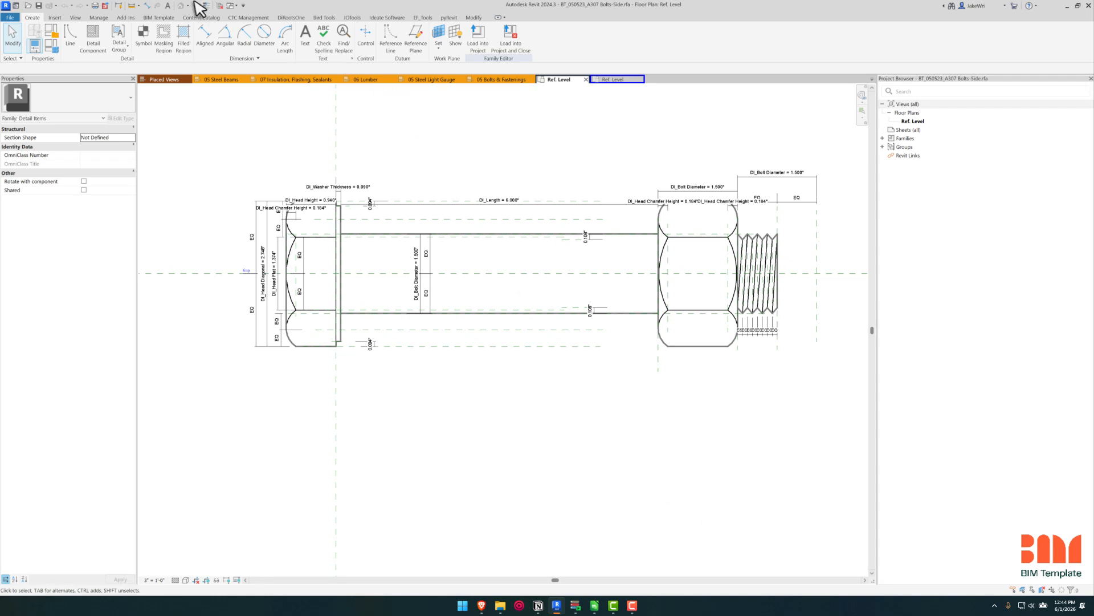
Close the inactive views and launch Dynamo, narrowing its library pane to give the graph more room.
{"action": "left_click", "coordinate": [221, 5]}
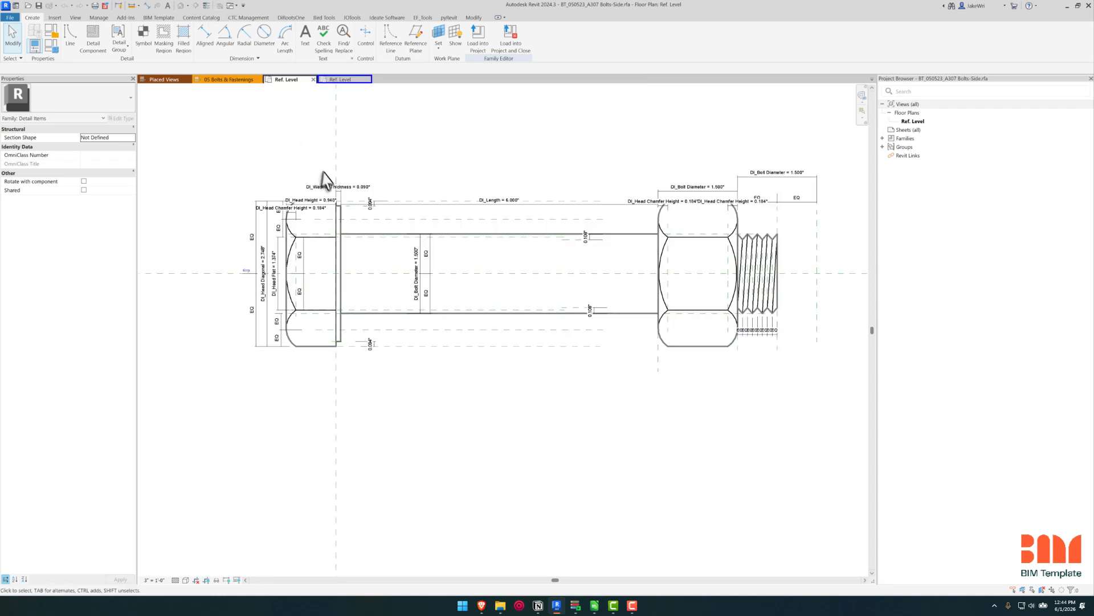
{"action": "left_click", "coordinate": [100, 17]}
{"action": "left_click", "coordinate": [518, 35]}
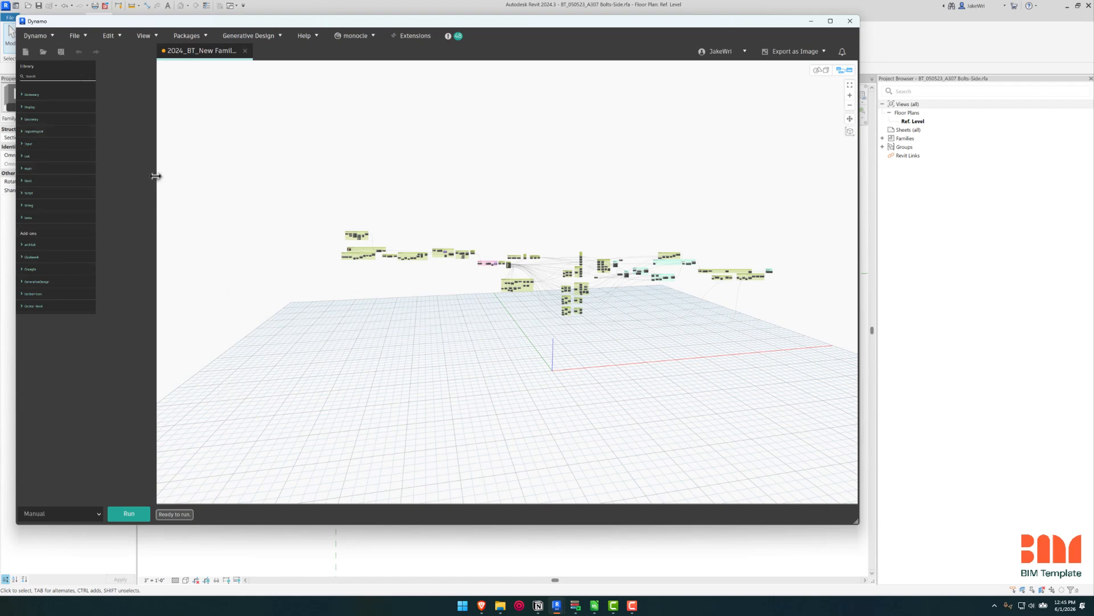
{"action": "left_click_drag", "start_coordinate": [156, 177], "coordinate": [139, 176]}
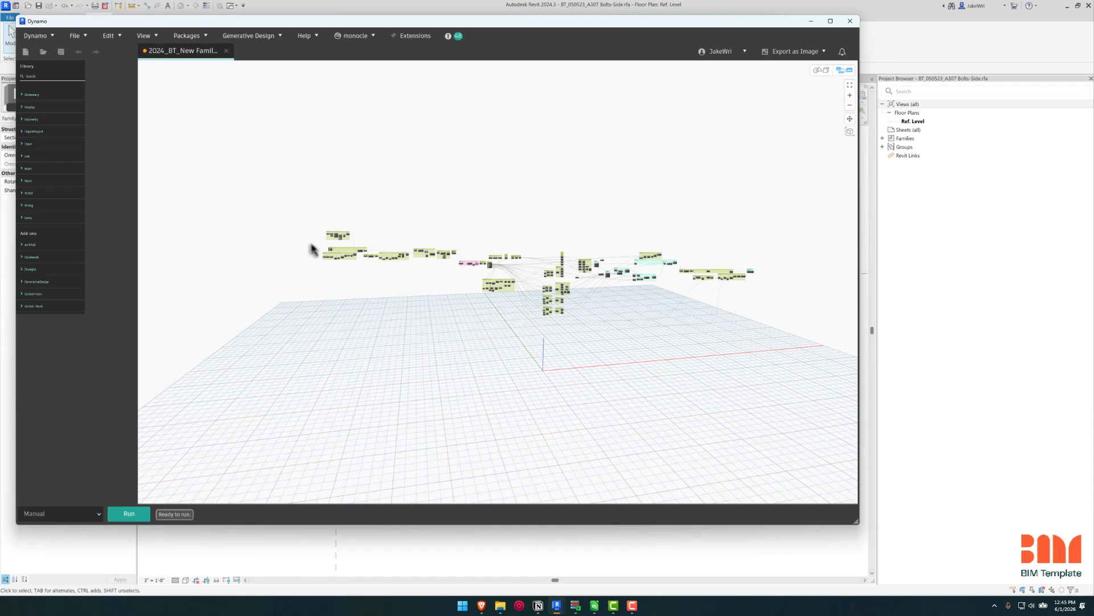
Look over the Dynamo graph's node groups, from the first input groups to the branching parameter groups.
{"action": "scroll", "coordinate": [338, 238], "scroll_direction": "up", "scroll_amount": 8}
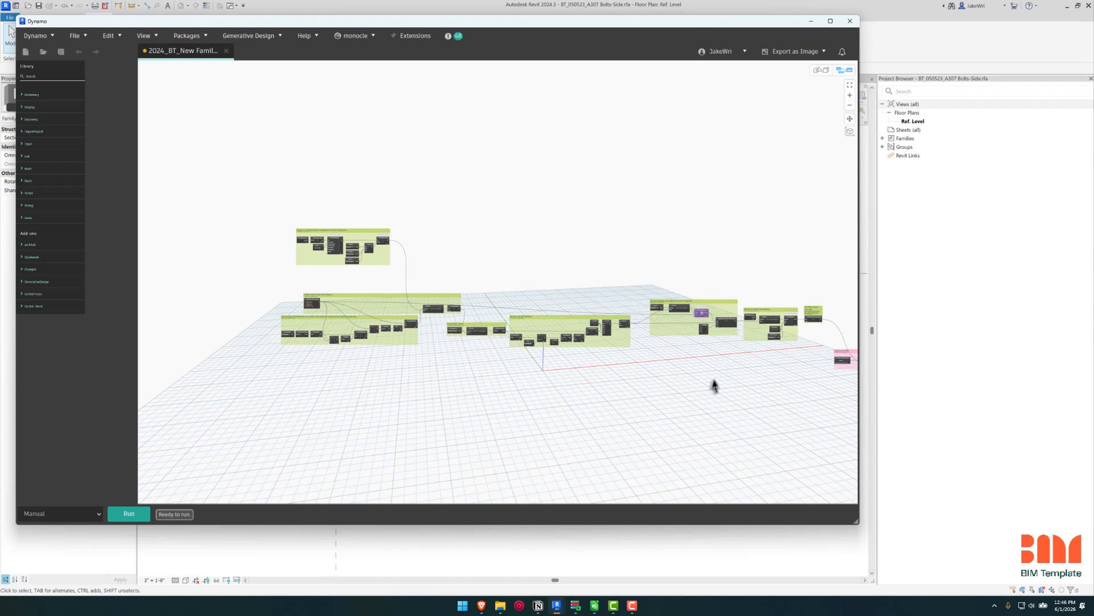
{"action": "scroll", "coordinate": [591, 381], "scroll_direction": "right", "scroll_amount": 5}
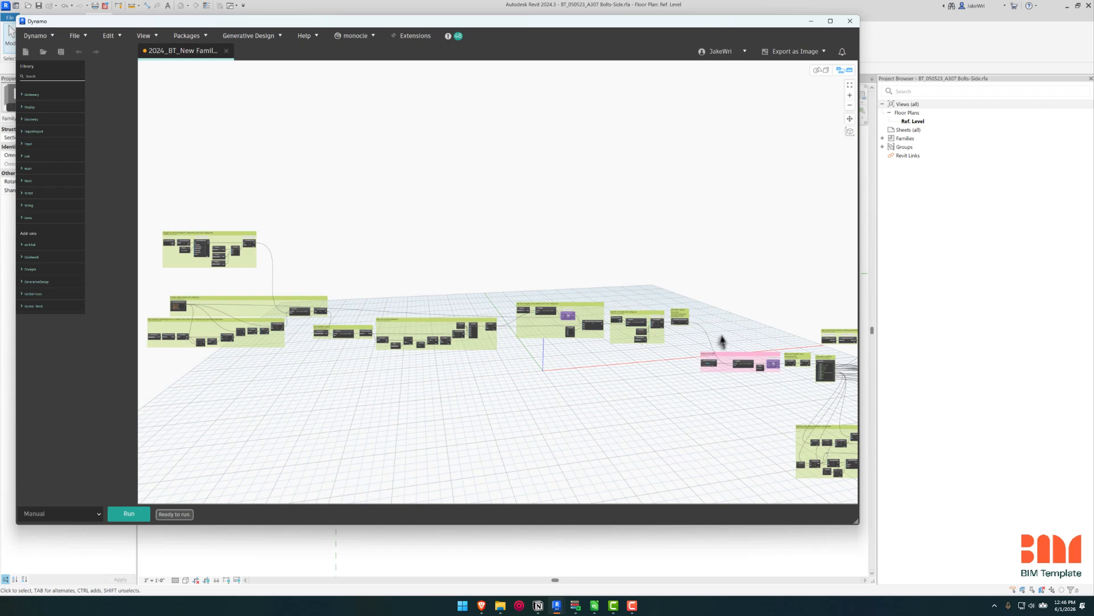
{"action": "middle_click_drag", "start_coordinate": [765, 355], "coordinate": [621, 352]}
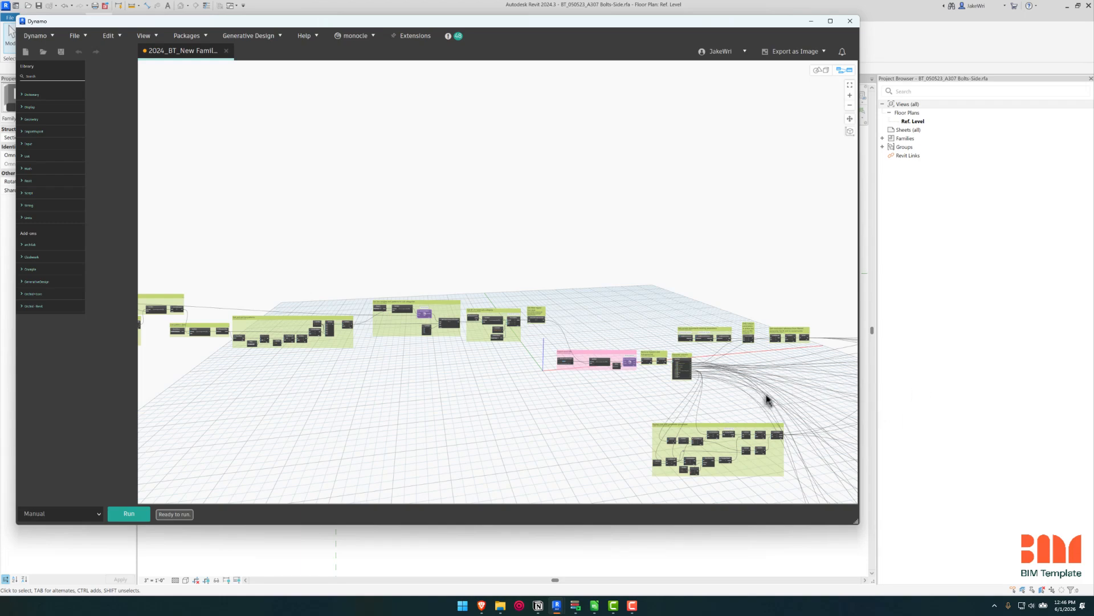
{"action": "middle_click_drag", "start_coordinate": [593, 371], "coordinate": [466, 329]}
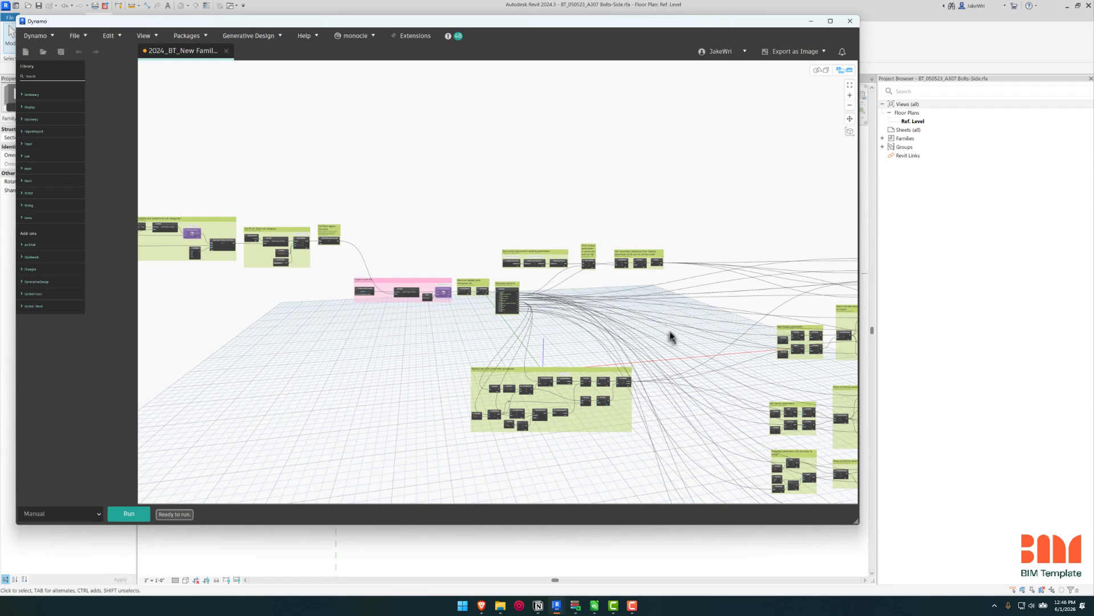
Switch to BT_Central Parameter File.csv in LibreOffice Calc and examine the x marks in its Import column.
{"action": "left_click", "coordinate": [603, 609]}
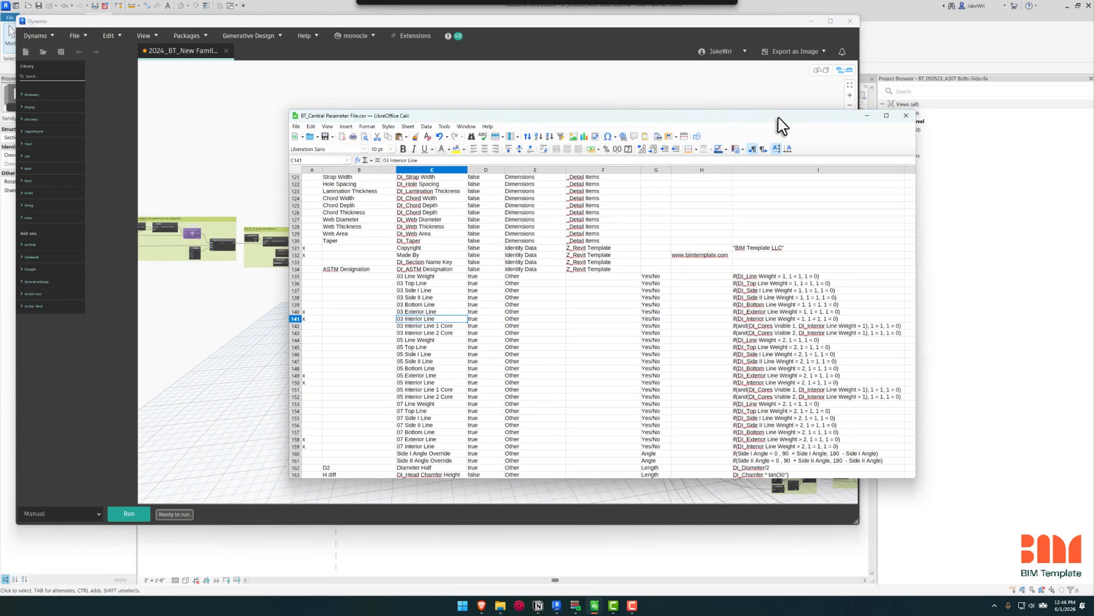
{"action": "scroll", "coordinate": [341, 199], "scroll_direction": "up", "scroll_amount": 20}
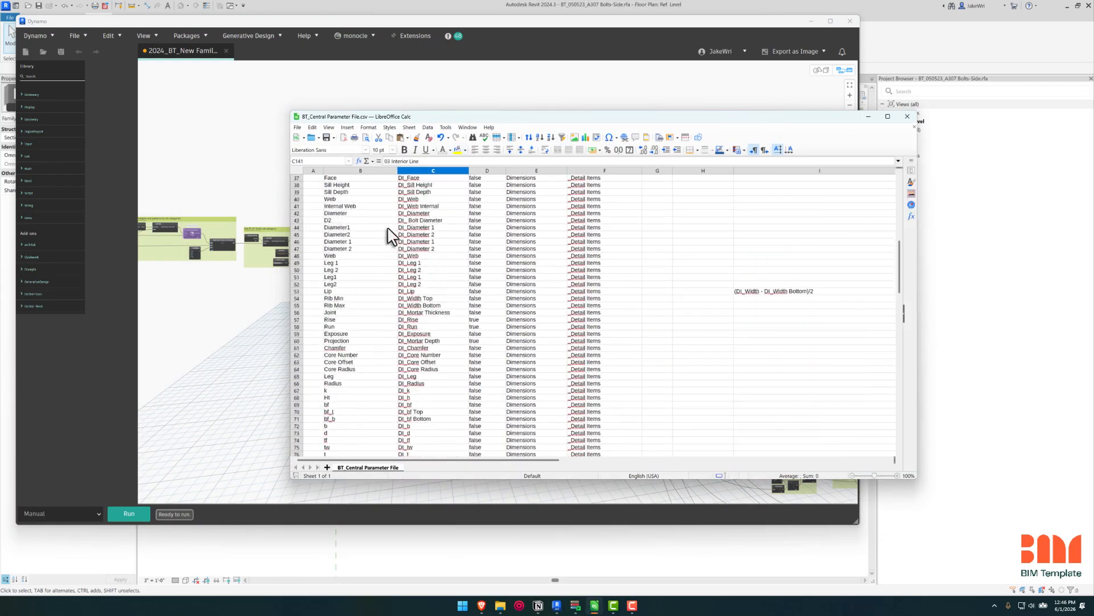
{"action": "left_click", "coordinate": [311, 178]}
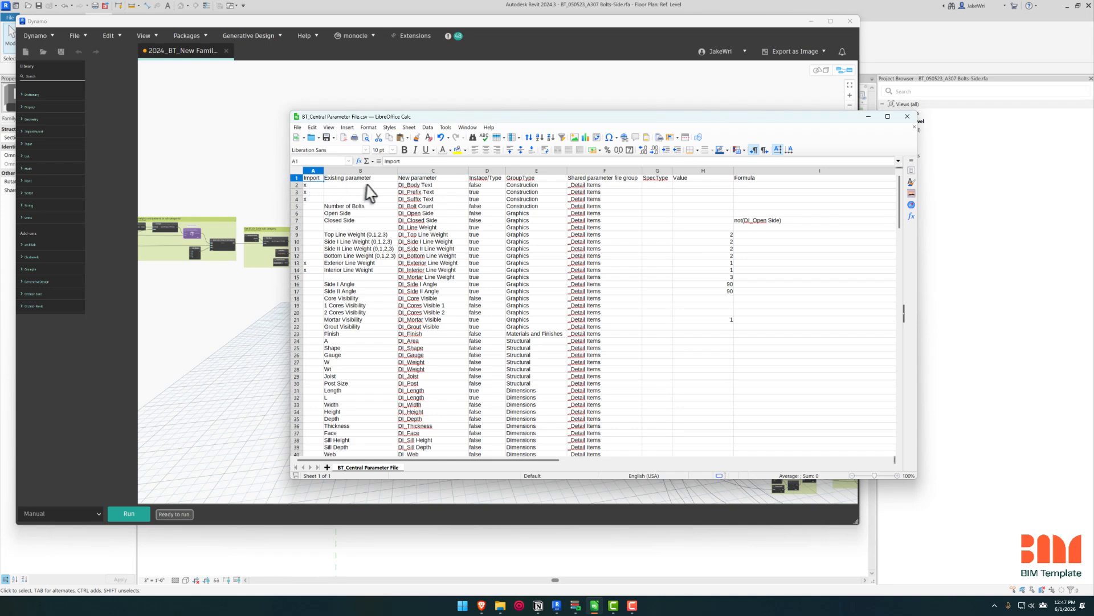
{"action": "left_click_drag", "start_coordinate": [311, 185], "coordinate": [321, 413]}
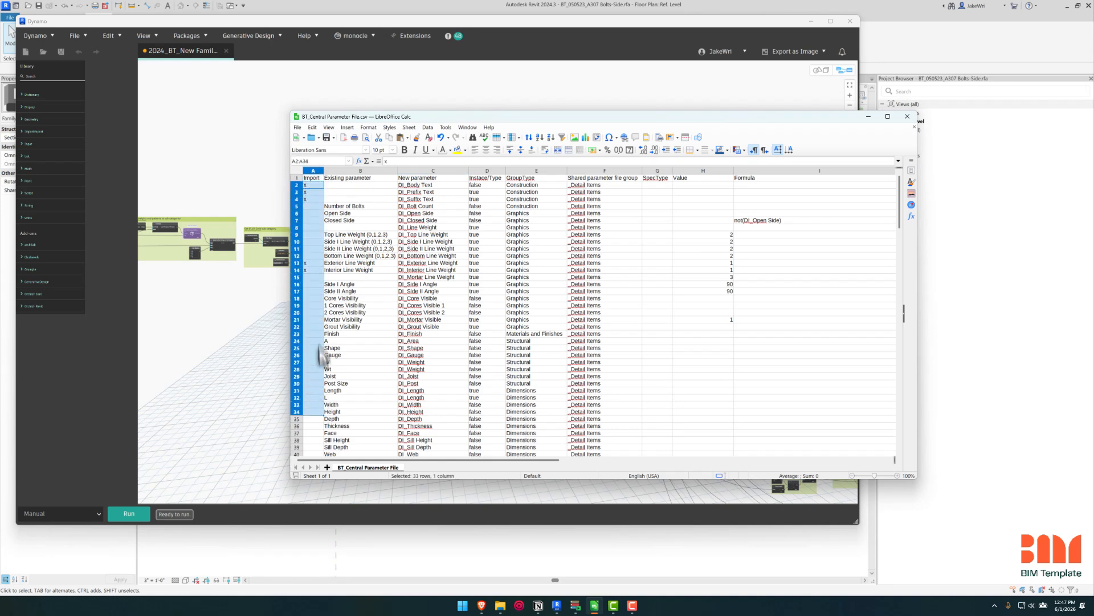
{"action": "left_click", "coordinate": [315, 192]}
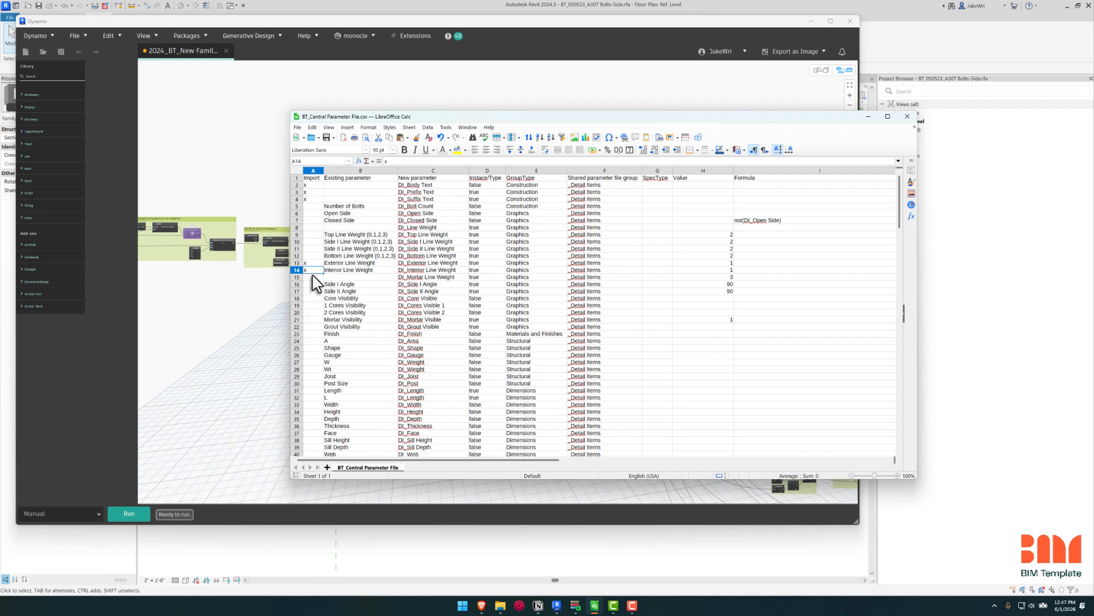
Inspect the DI_Body Text, DI_Prefix Text and DI_Suffix Text entries in the New parameter column.
{"action": "left_click", "coordinate": [433, 192]}
{"action": "left_click", "coordinate": [441, 199]}
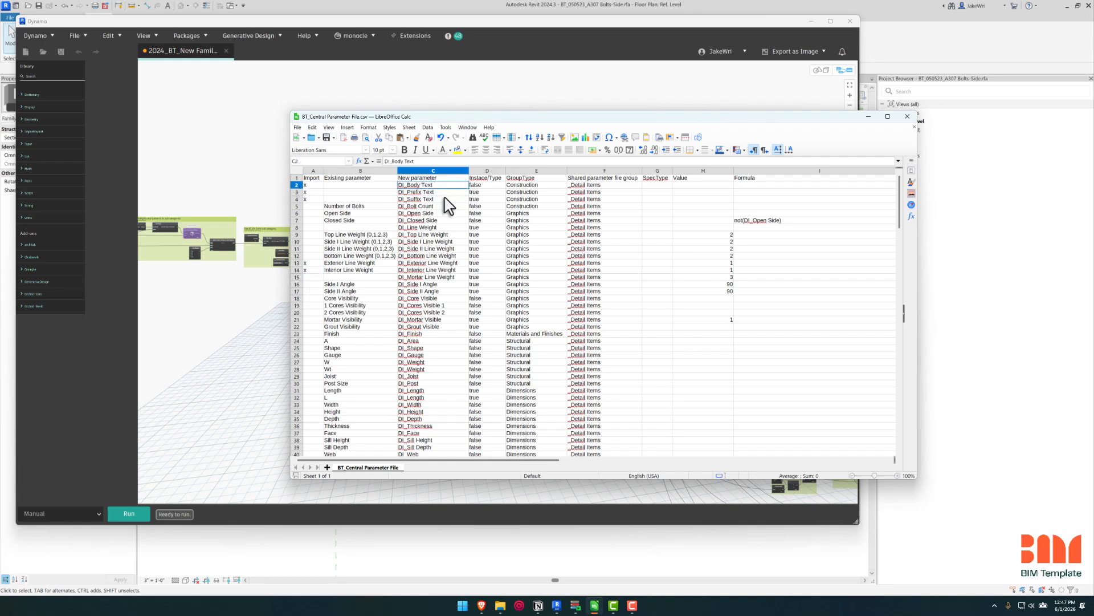
{"action": "left_click", "coordinate": [445, 186]}
{"action": "left_click", "coordinate": [443, 192]}
{"action": "left_click", "coordinate": [444, 198]}
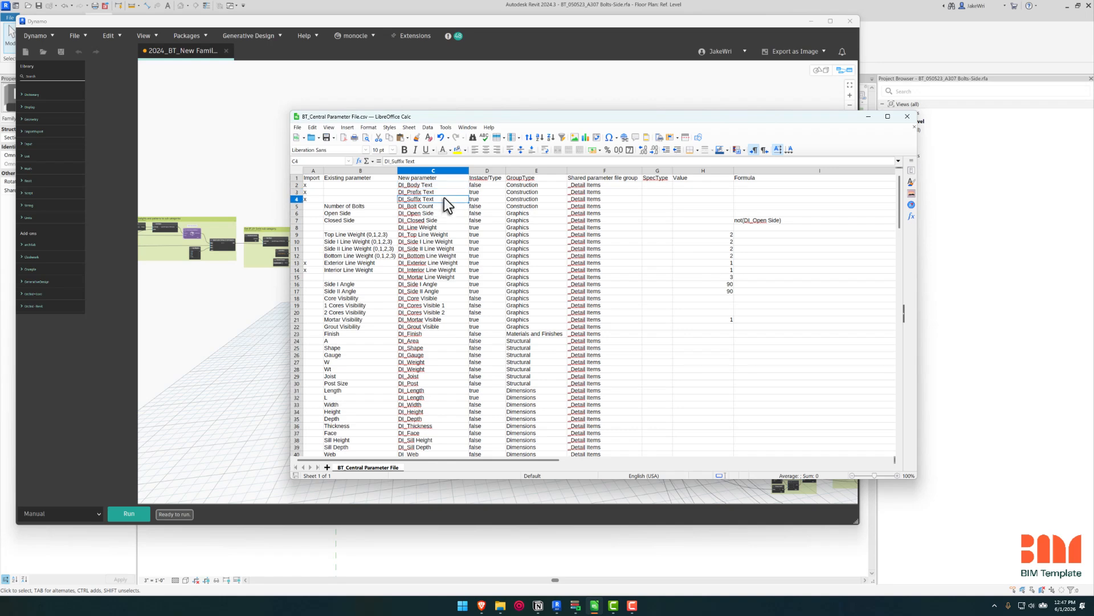
Examine the Existing parameter column and compare existing parameter A with its new name, DI_Area.
{"action": "left_click", "coordinate": [354, 179]}
{"action": "left_click", "coordinate": [364, 170]}
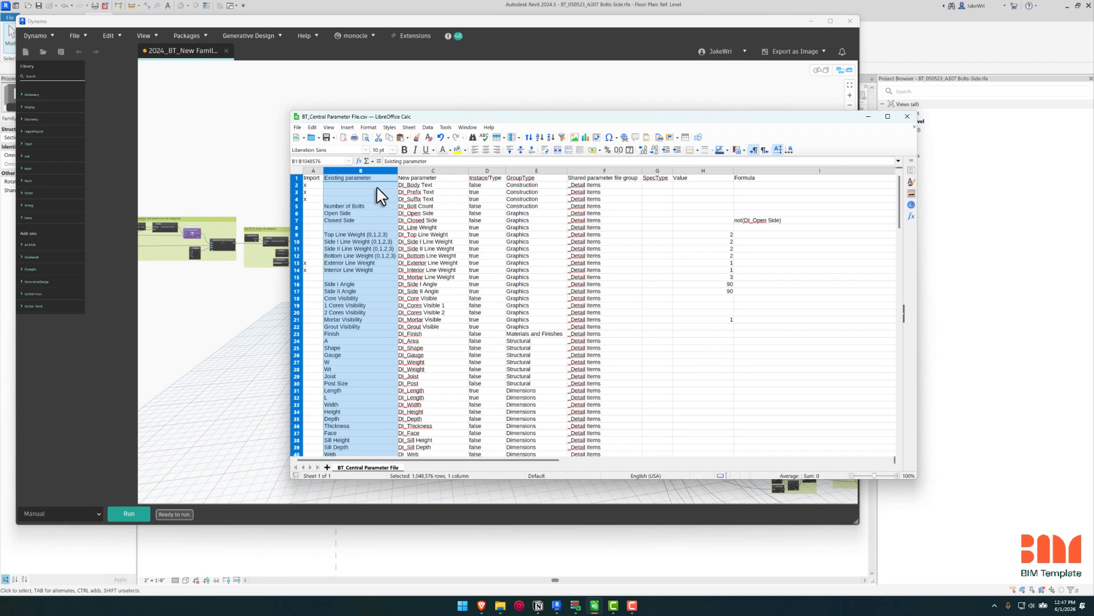
{"action": "left_click", "coordinate": [368, 207]}
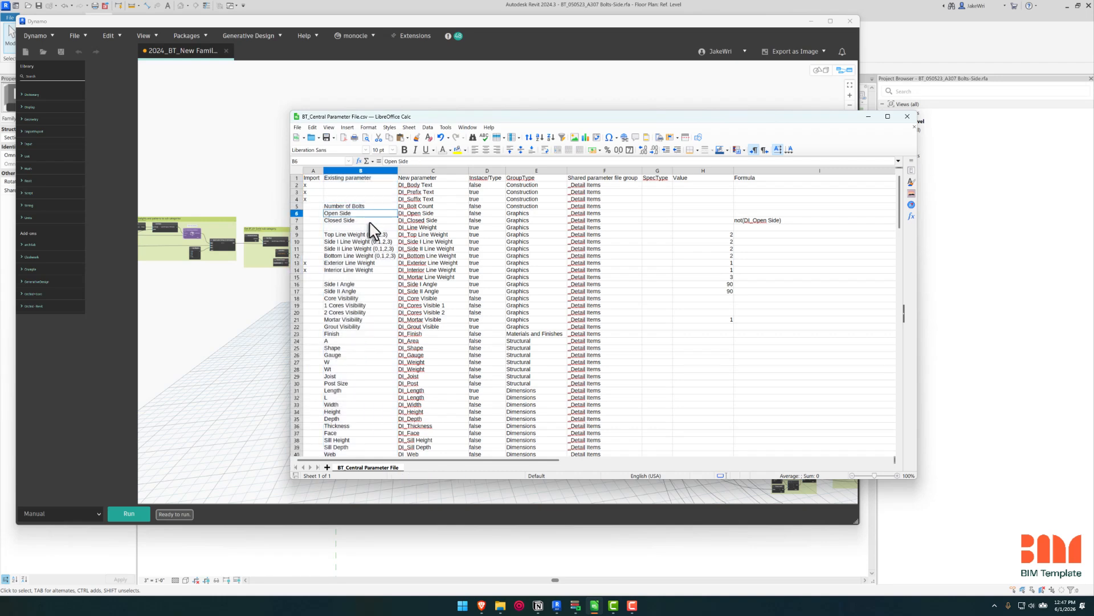
{"action": "left_click", "coordinate": [371, 220]}
{"action": "left_click", "coordinate": [379, 263]}
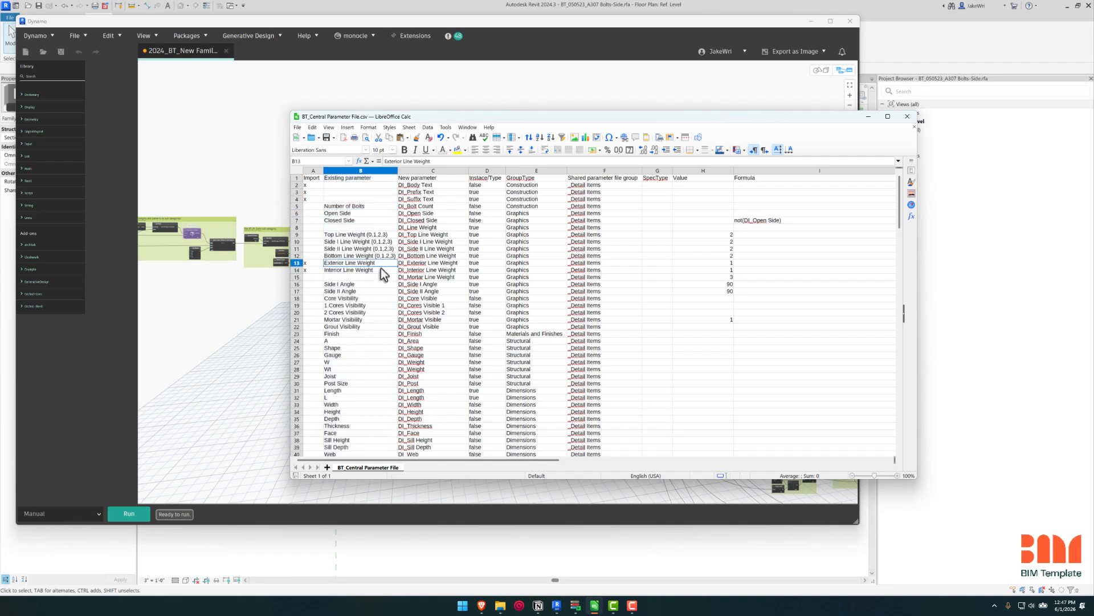
{"action": "left_click", "coordinate": [379, 283]}
{"action": "left_click", "coordinate": [379, 327]}
{"action": "left_click", "coordinate": [379, 341]}
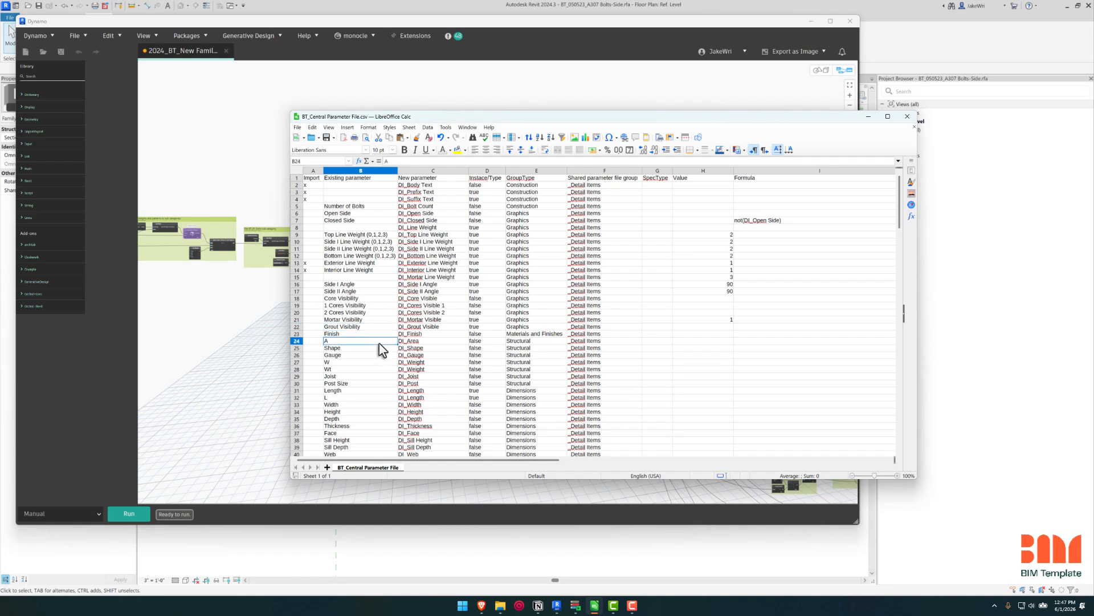
{"action": "left_click", "coordinate": [439, 342]}
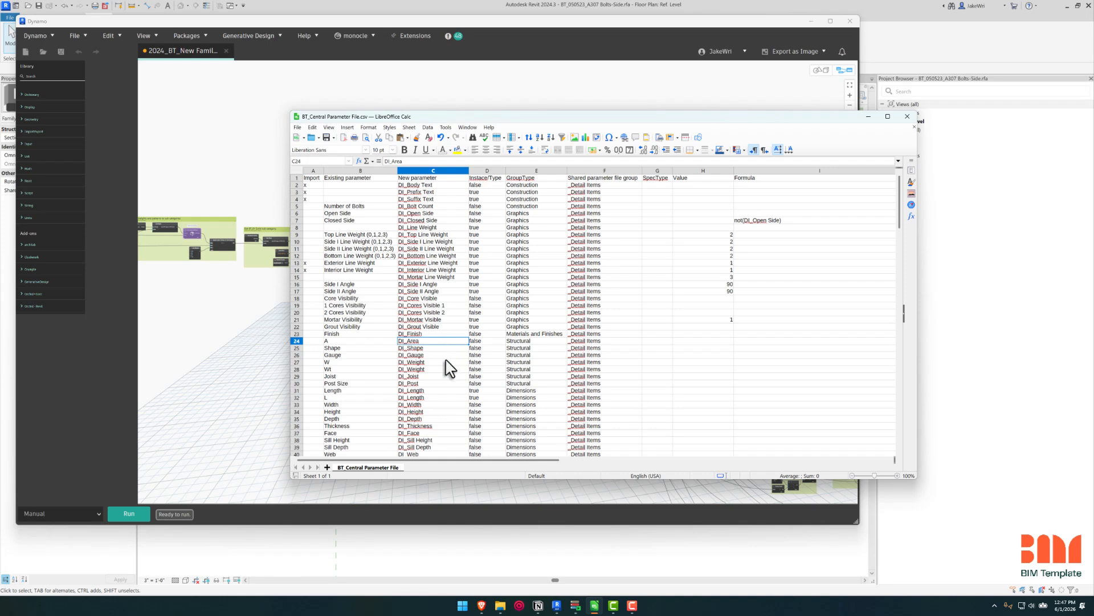
Review the instance/type, group type, shared parameter file group, SpecType, Value and Formula columns of the parameter file.
{"action": "left_click", "coordinate": [487, 186]}
{"action": "left_click", "coordinate": [487, 327]}
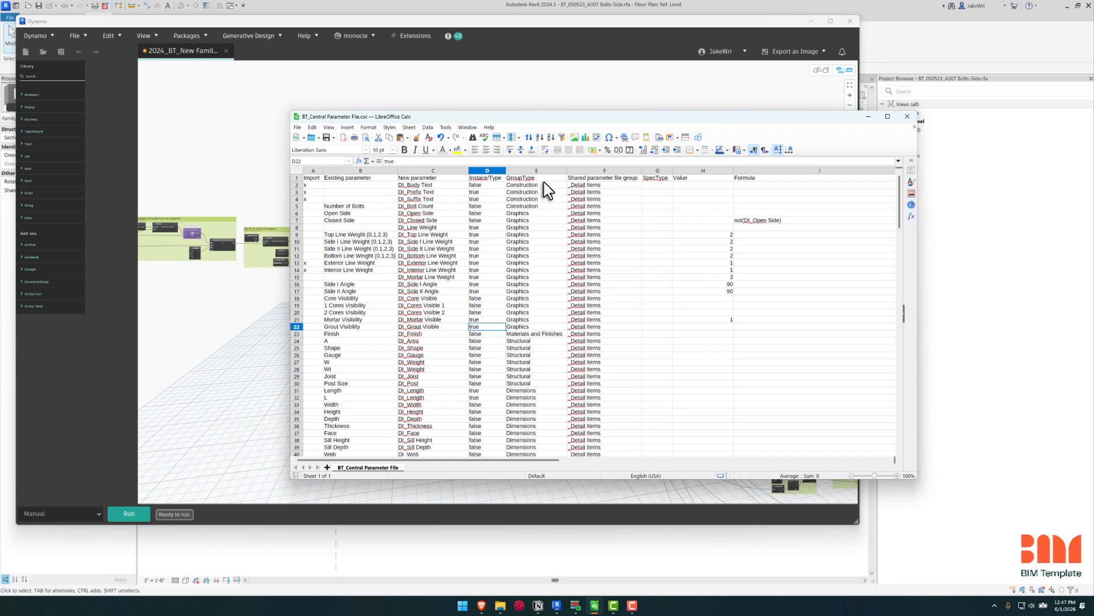
{"action": "left_click", "coordinate": [537, 327]}
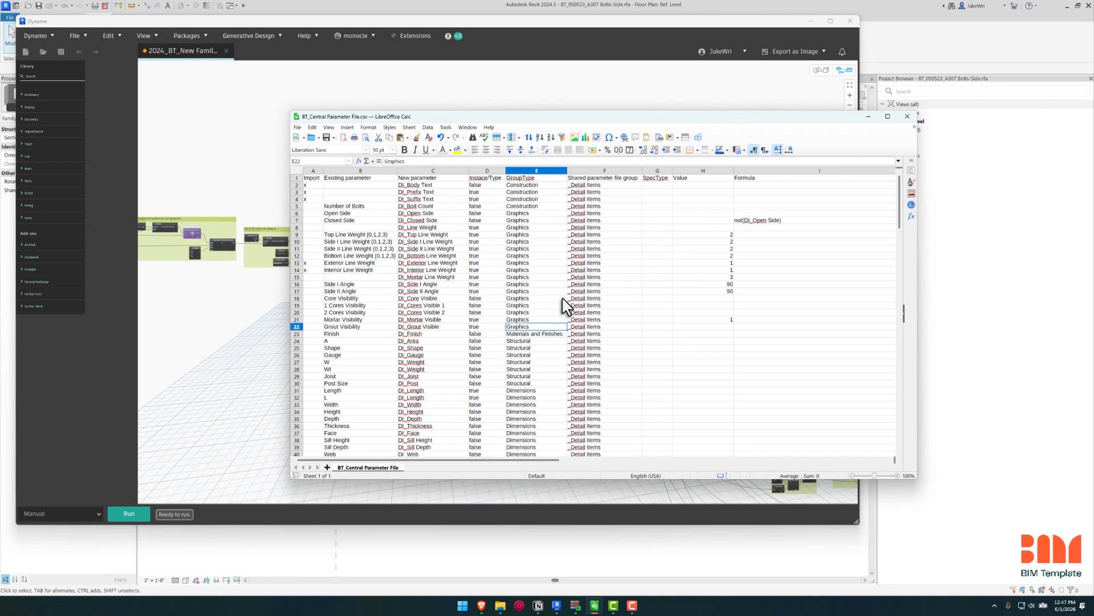
{"action": "left_click", "coordinate": [599, 186]}
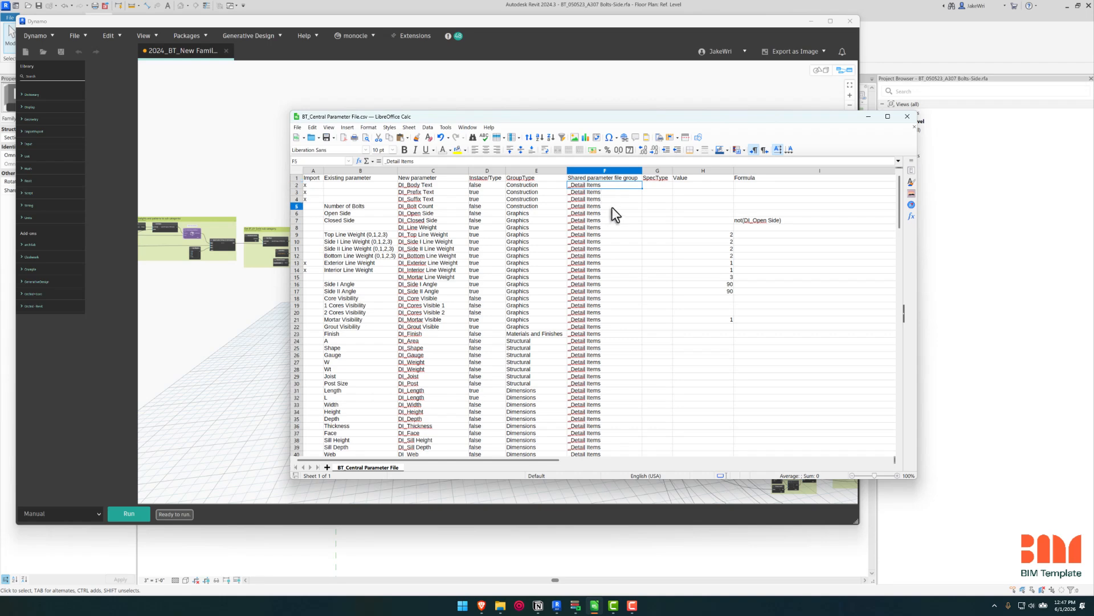
{"action": "left_click", "coordinate": [611, 207]}
{"action": "left_click", "coordinate": [657, 179]}
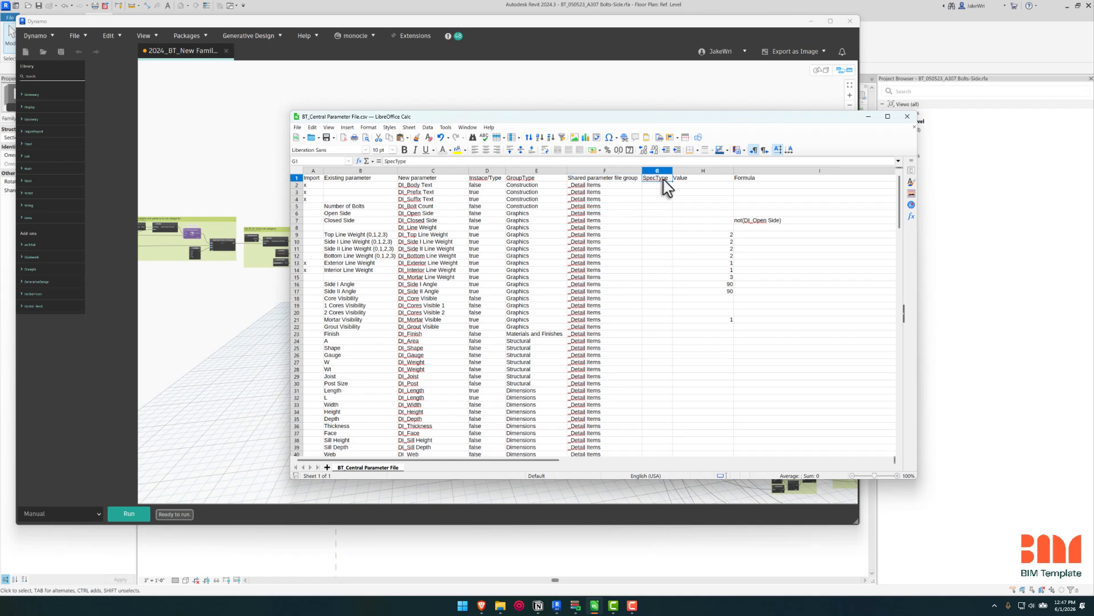
{"action": "left_click", "coordinate": [710, 178]}
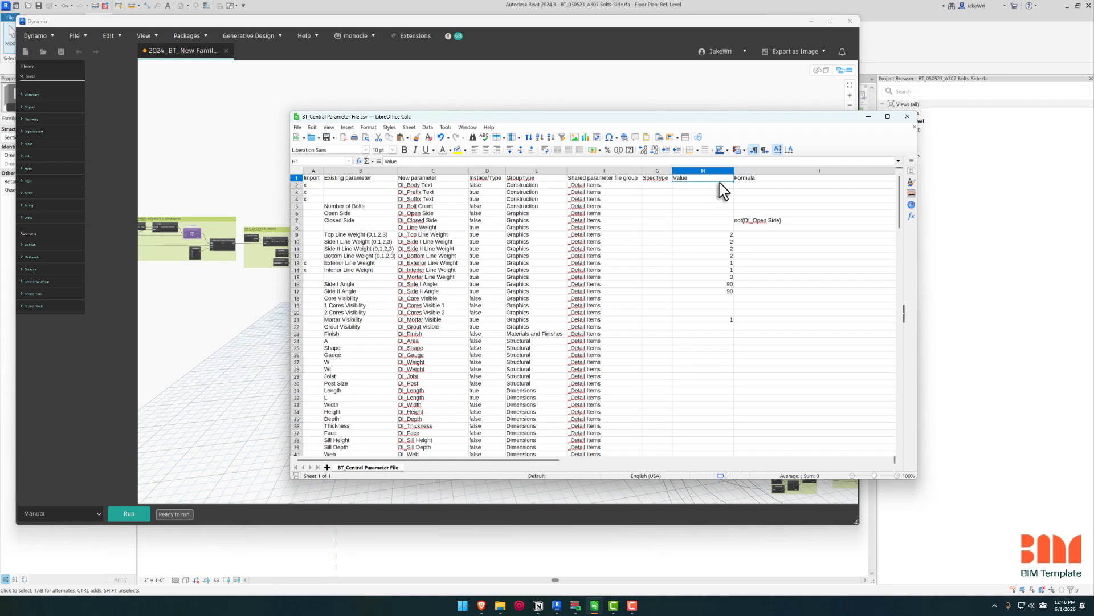
{"action": "left_click", "coordinate": [776, 179]}
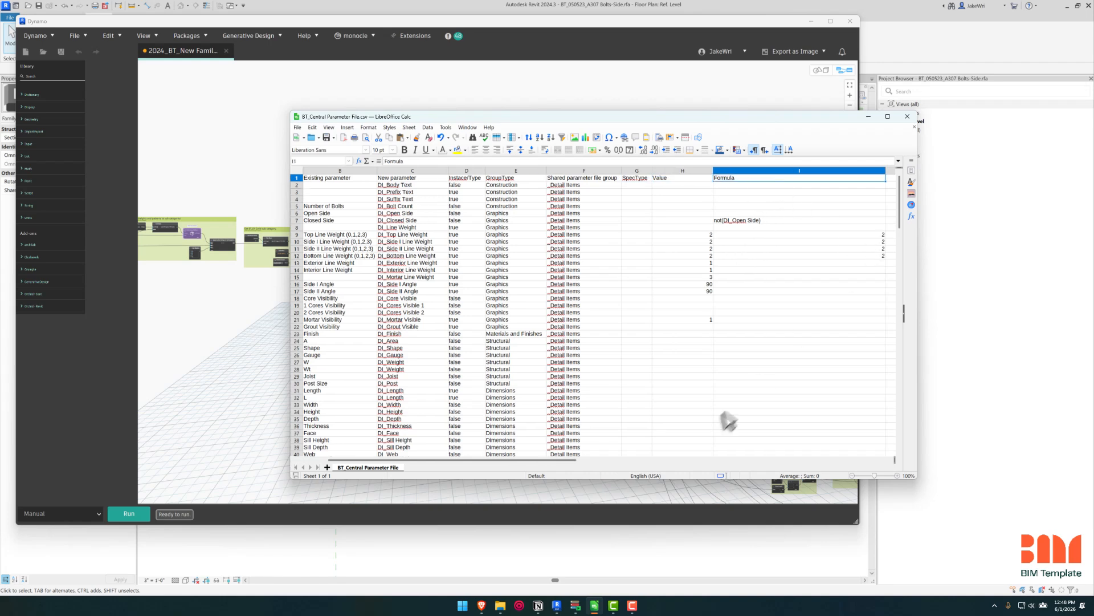
Look through the remaining parameter rows down to the line weight and angle formulas, then return to the Dynamo graph.
{"action": "left_click_drag", "start_coordinate": [496, 460], "coordinate": [415, 456]}
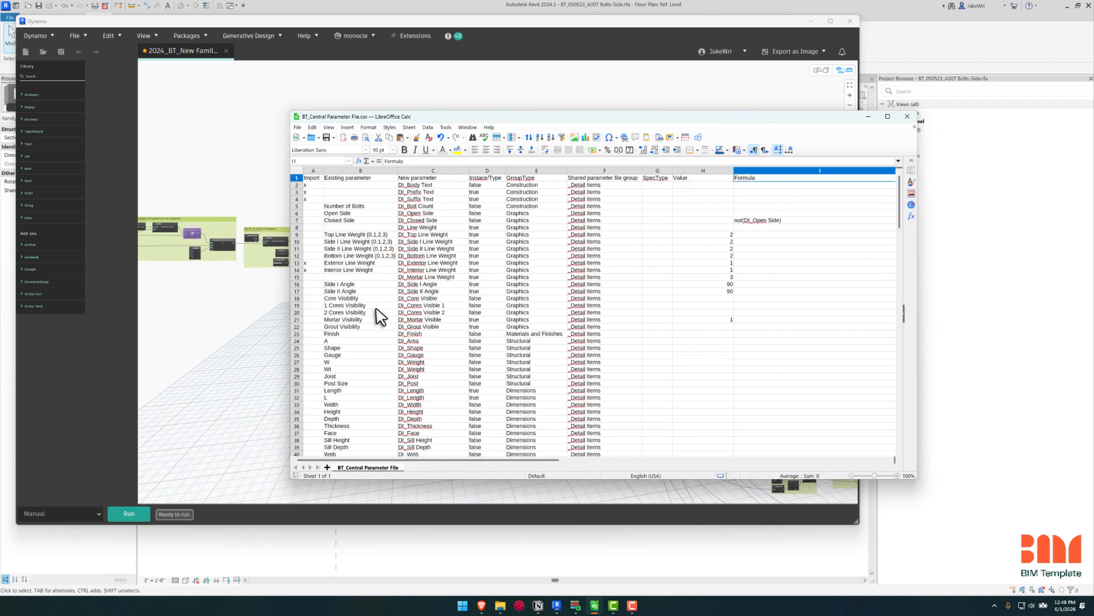
{"action": "scroll", "coordinate": [530, 313], "scroll_direction": "down", "scroll_amount": 6}
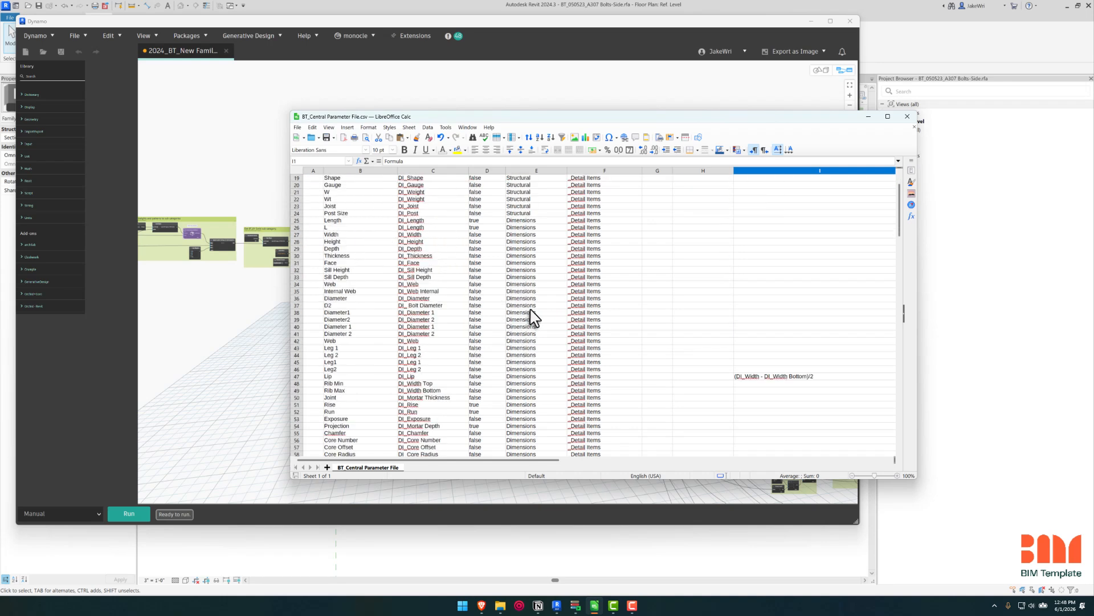
{"action": "scroll", "coordinate": [532, 323], "scroll_direction": "down", "scroll_amount": 20}
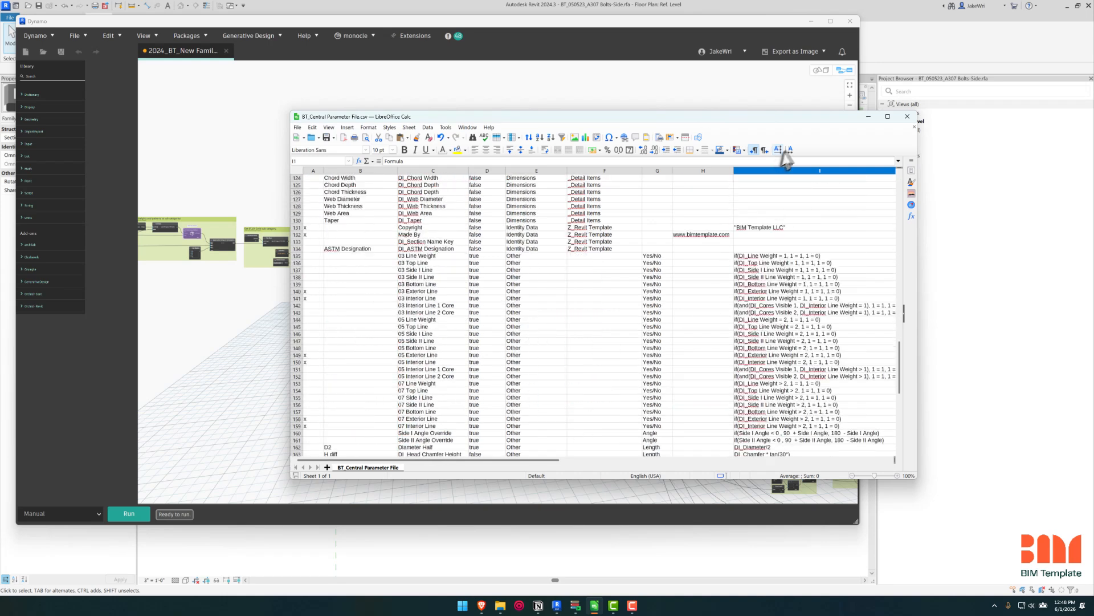
{"action": "scroll", "coordinate": [707, 262], "scroll_direction": "down", "scroll_amount": 7}
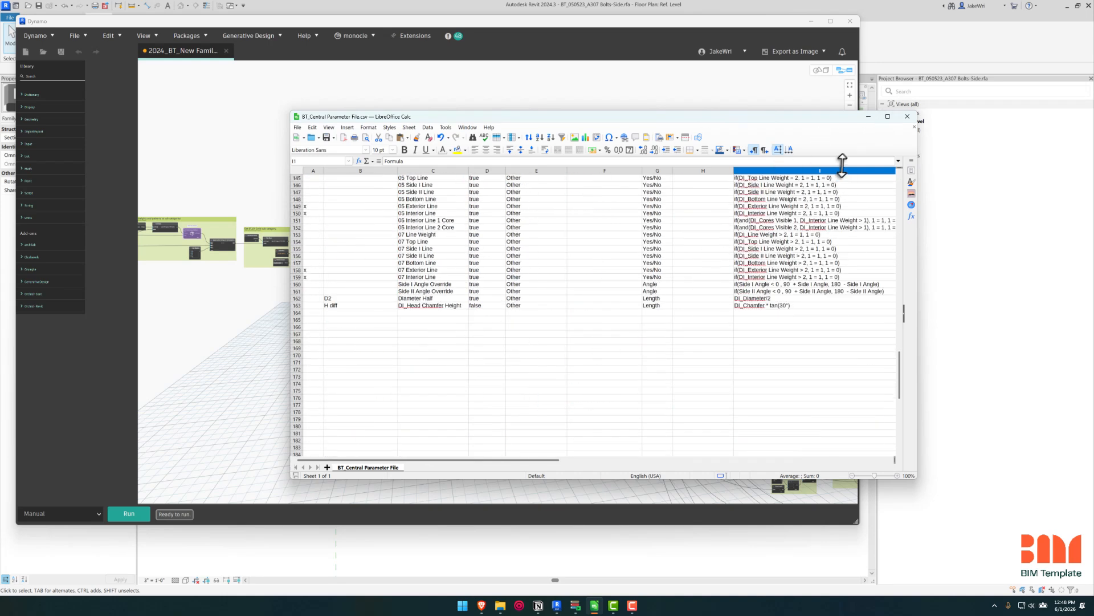
{"action": "left_click", "coordinate": [869, 116]}
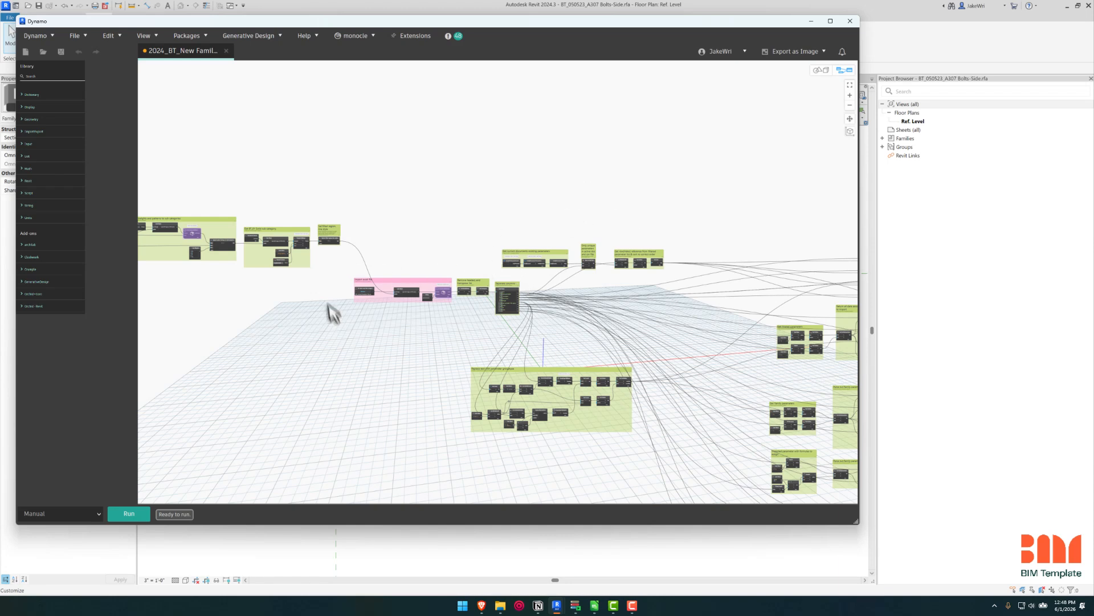
Examine the graph's Import excel file, Remove headers and transpose list, and Separate columns node groups.
{"action": "scroll", "coordinate": [462, 348], "scroll_direction": "up", "scroll_amount": 5}
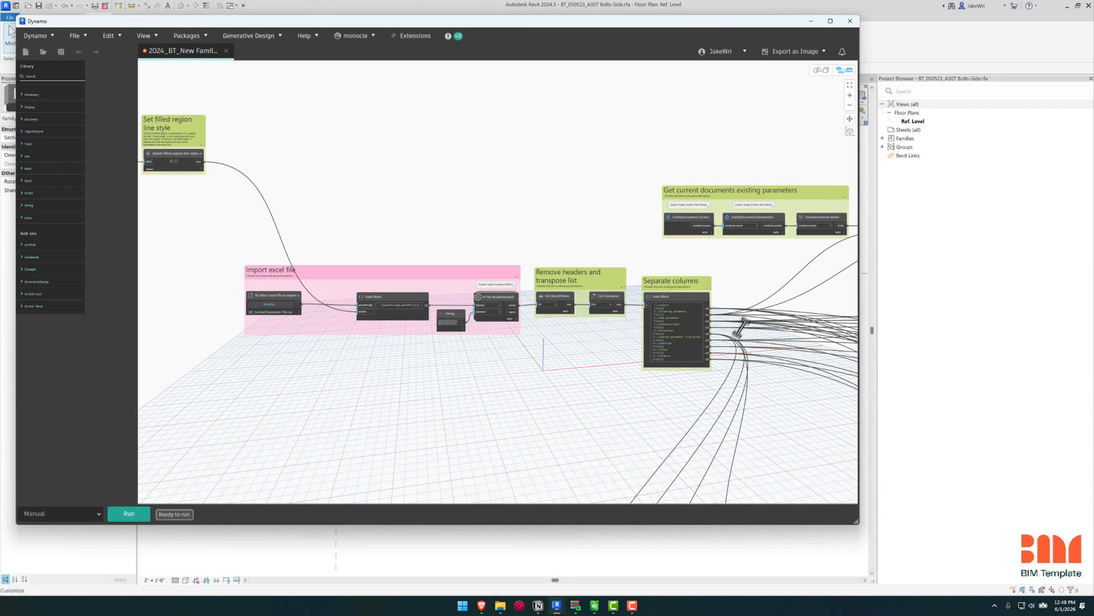
{"action": "middle_click_drag", "start_coordinate": [779, 426], "coordinate": [616, 412]}
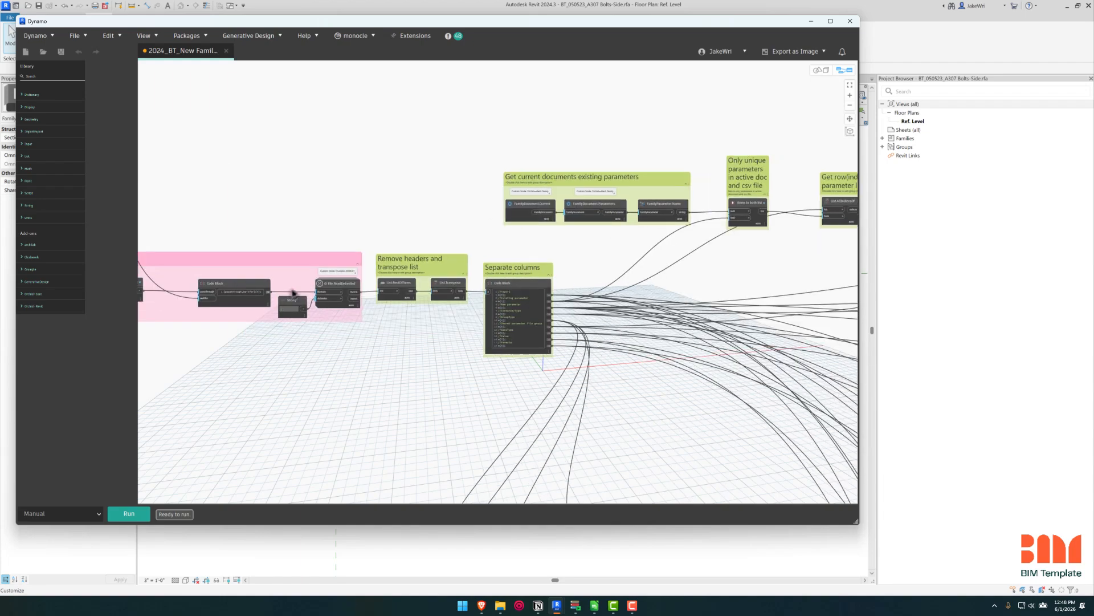
{"action": "scroll", "coordinate": [342, 288], "scroll_direction": "up", "scroll_amount": 5}
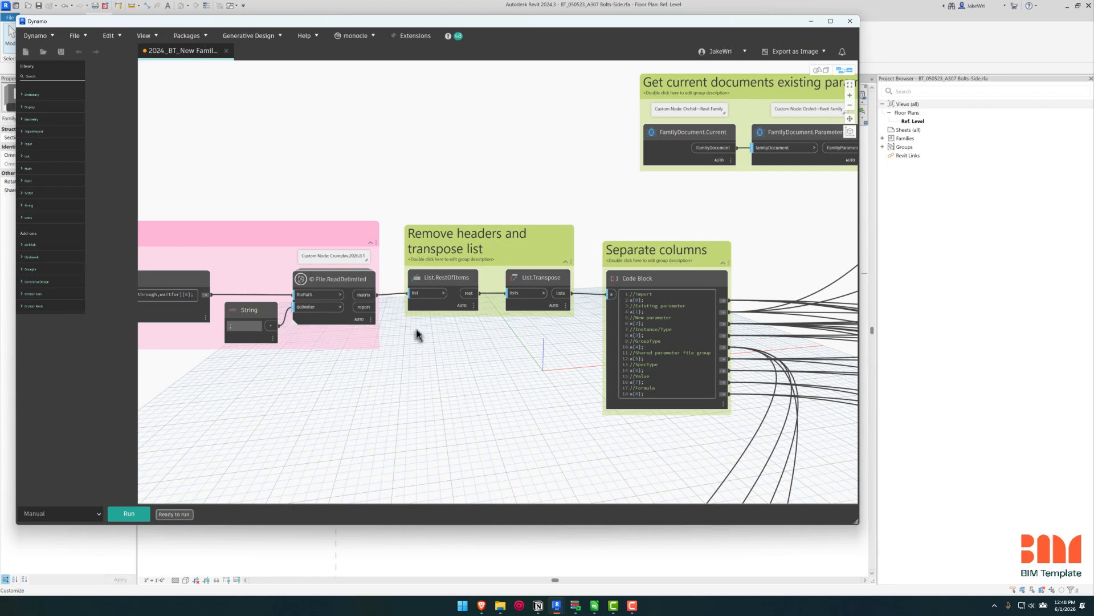
{"action": "double_click", "coordinate": [329, 278]}
{"action": "scroll", "coordinate": [513, 426], "scroll_direction": "down", "scroll_amount": 3}
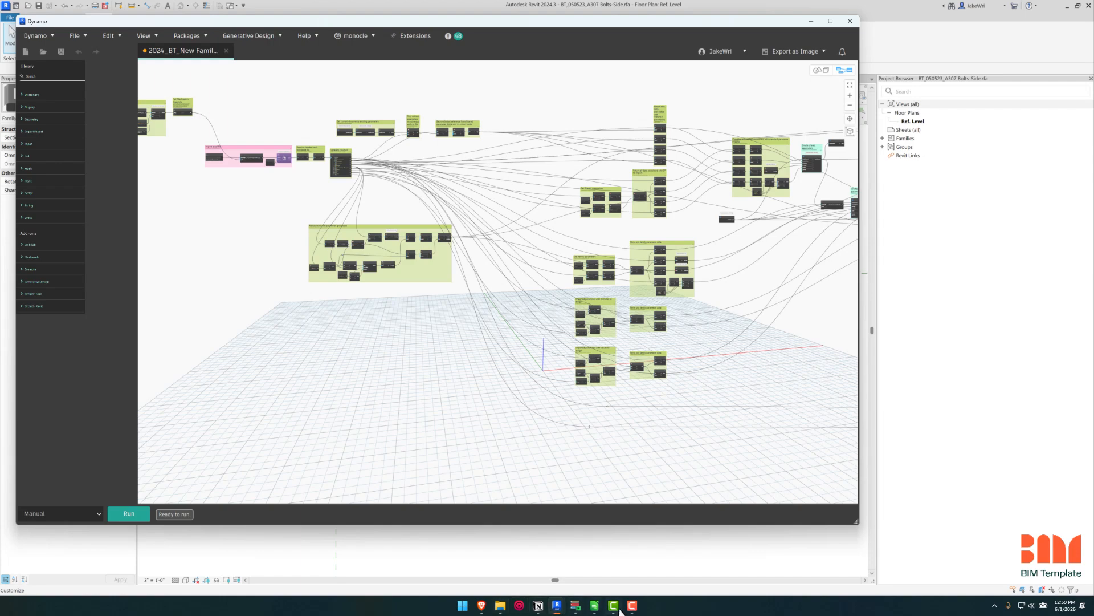
Check the group type entries for rows 135 to 163 of the central parameter CSV in LibreOffice Calc, then dismiss the spreadsheet.
{"action": "left_click", "coordinate": [594, 605]}
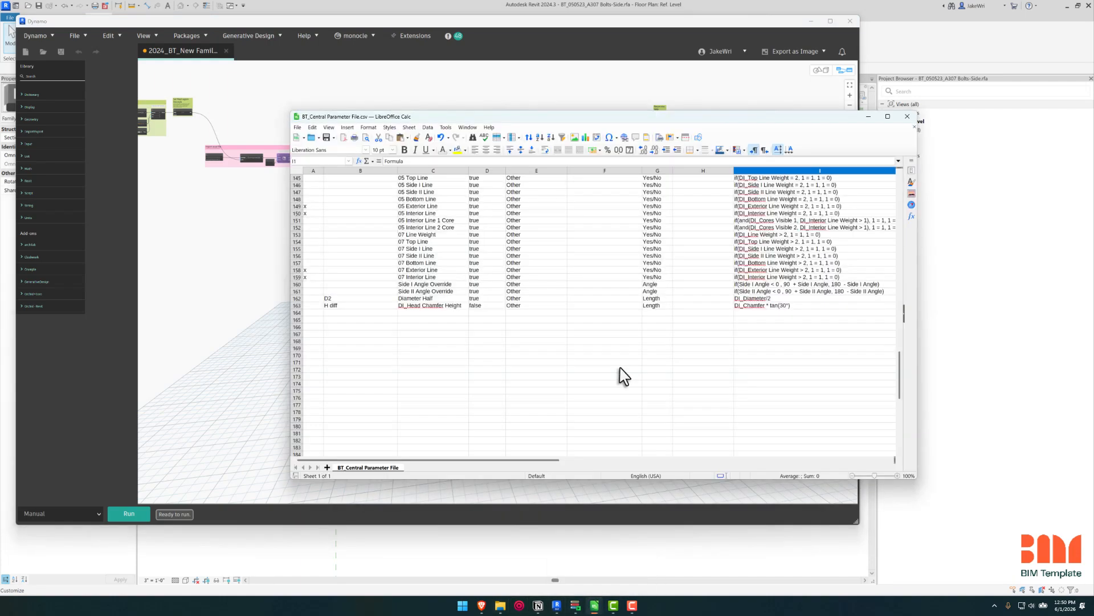
{"action": "scroll", "coordinate": [640, 322], "scroll_direction": "up", "scroll_amount": 5}
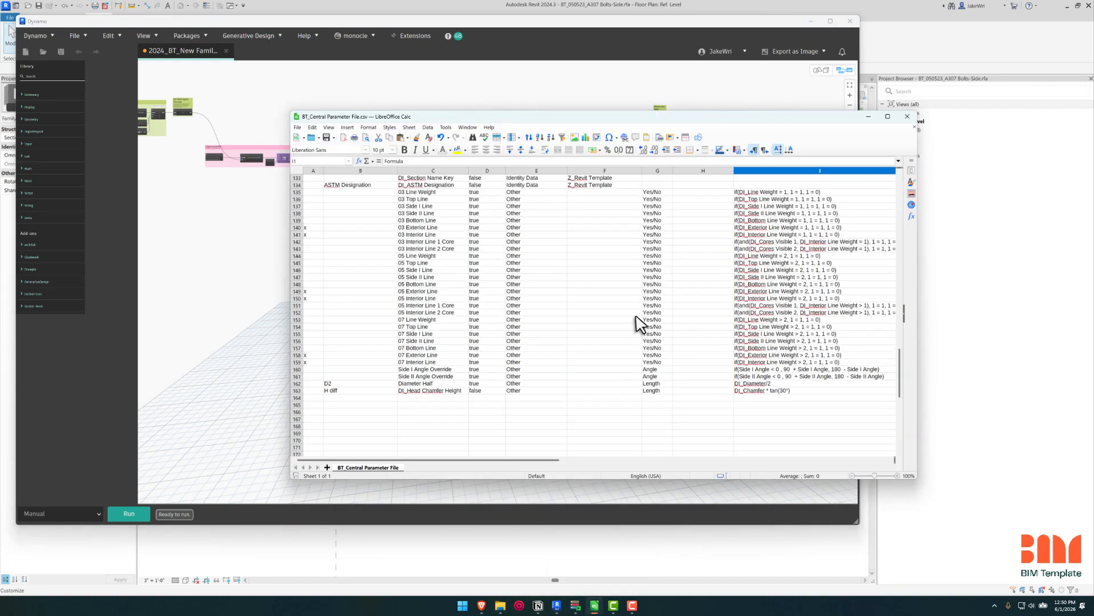
{"action": "left_click", "coordinate": [534, 214]}
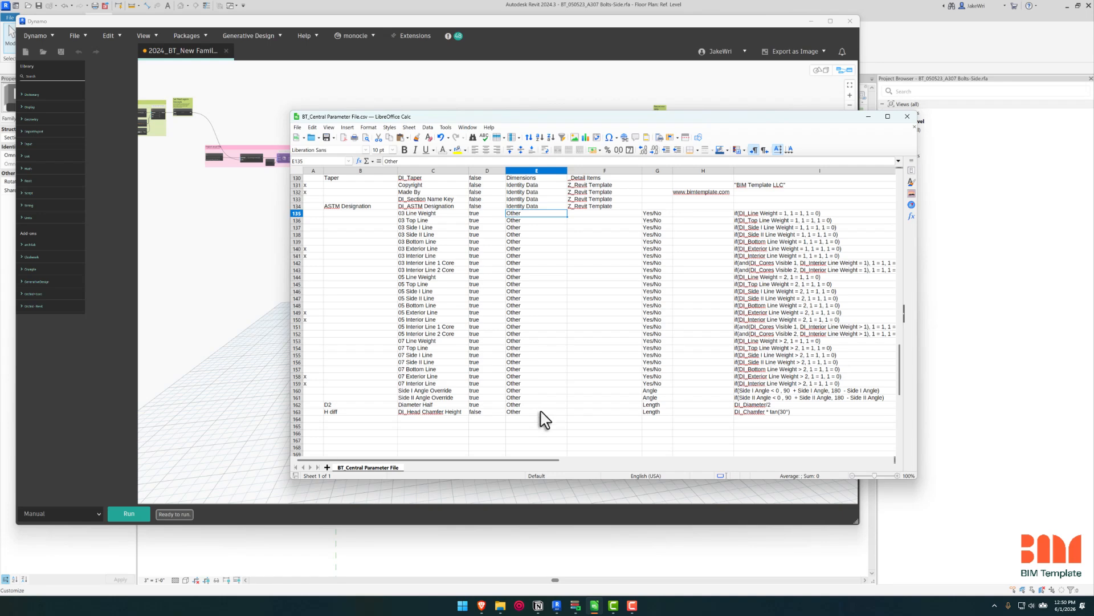
{"action": "left_click", "coordinate": [540, 411]}
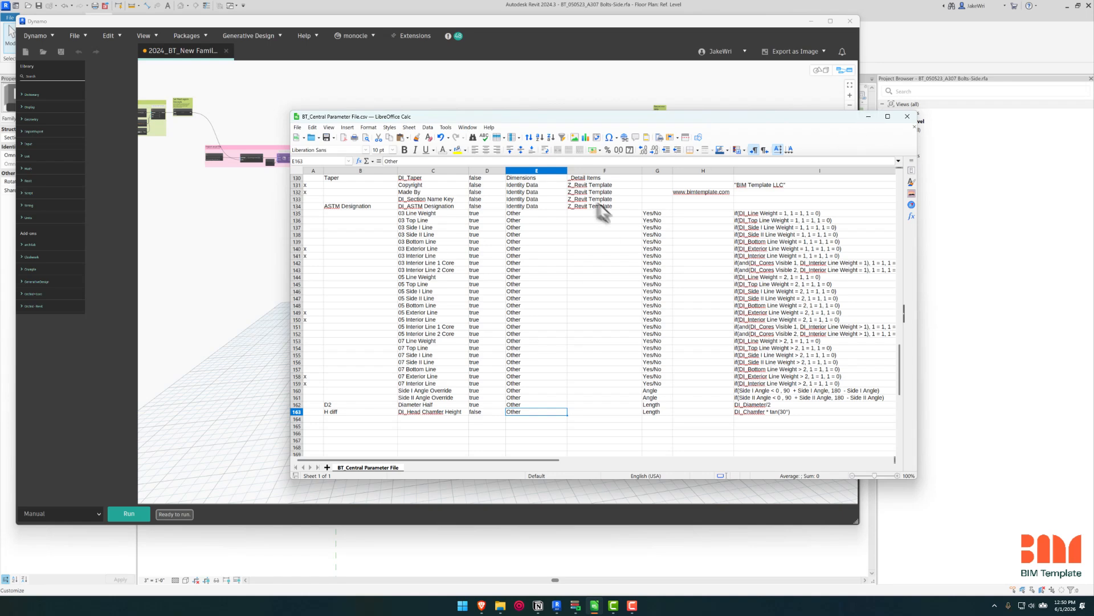
{"action": "left_click", "coordinate": [871, 124]}
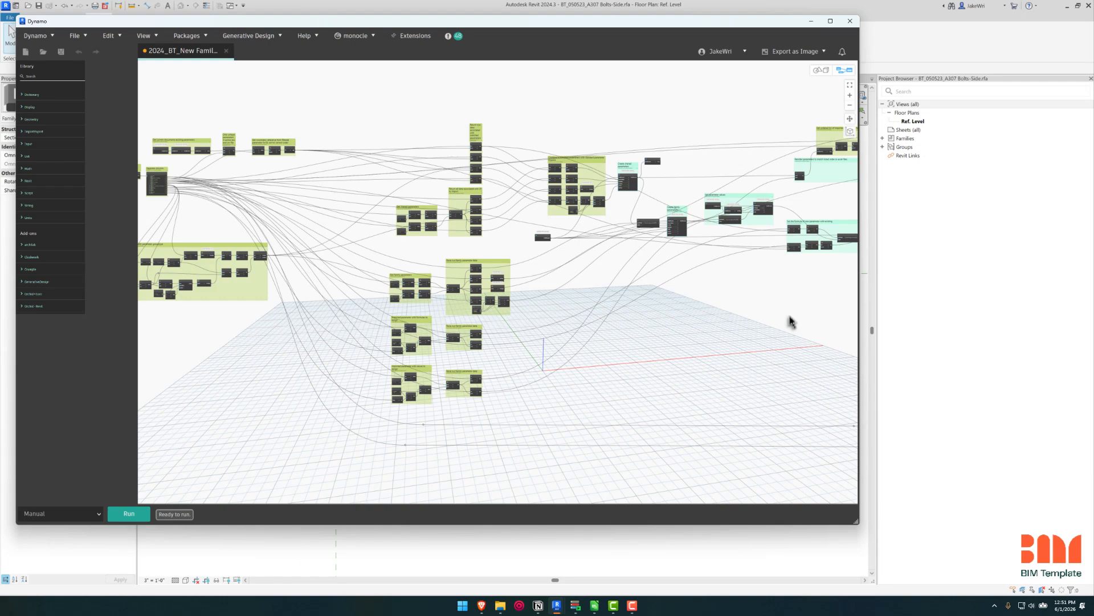
Review the standardized DI_ parameters and formulas in the A307 bolt family's Family Types, then close the dialog.
{"action": "left_click", "coordinate": [809, 22]}
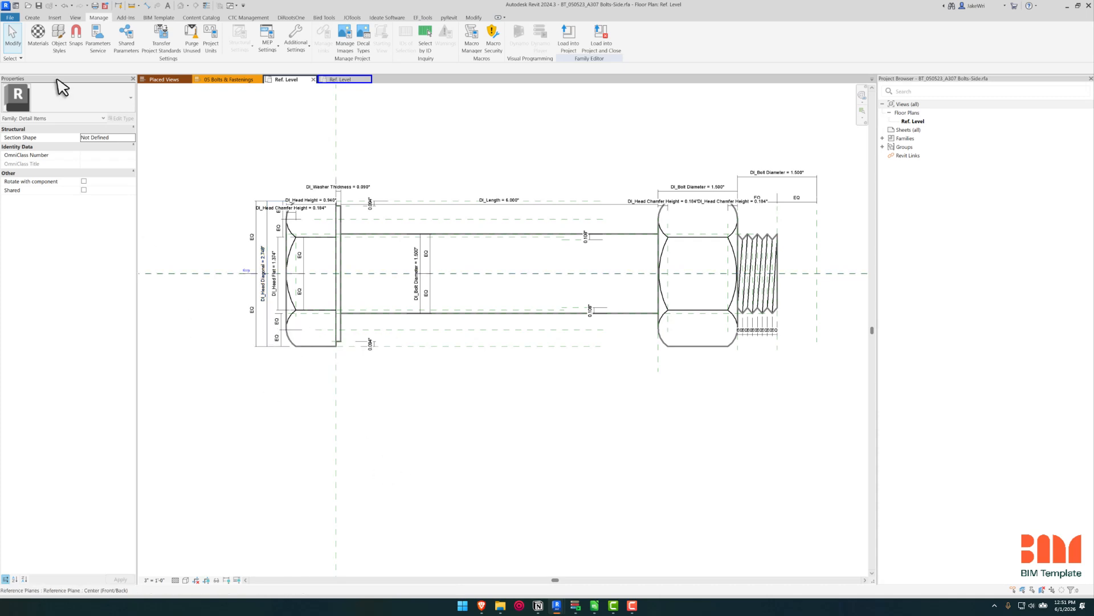
{"action": "left_click", "coordinate": [33, 18]}
{"action": "left_click", "coordinate": [36, 45]}
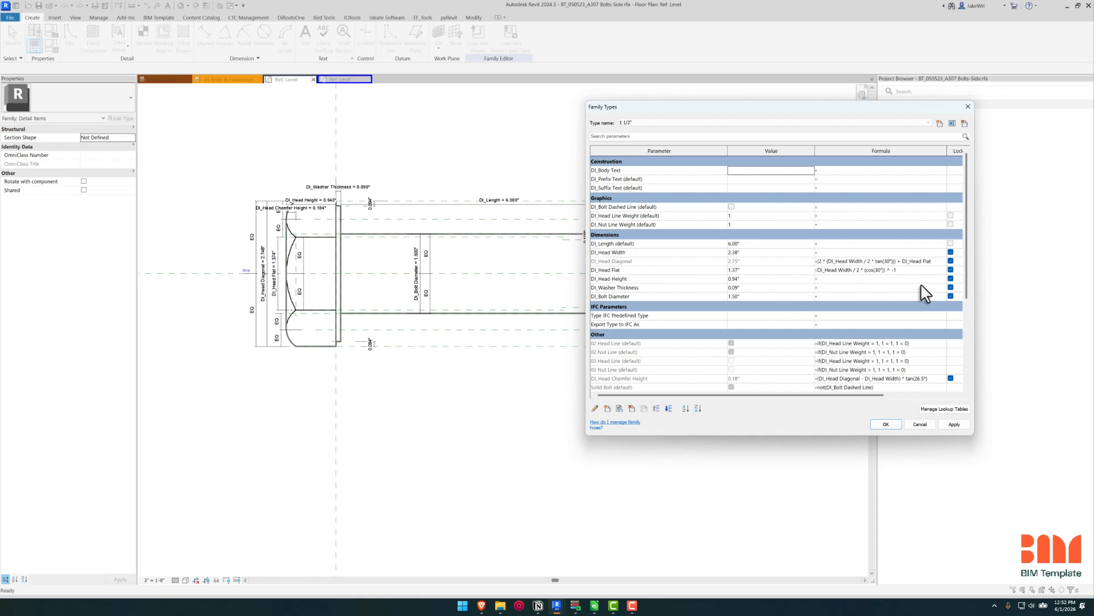
{"action": "left_click", "coordinate": [889, 423]}
Return to the Dynamo graph, reposition its window over the bolt family, and follow the node groups downstream from the separated columns.
{"action": "mouse_move", "coordinate": [561, 609]}
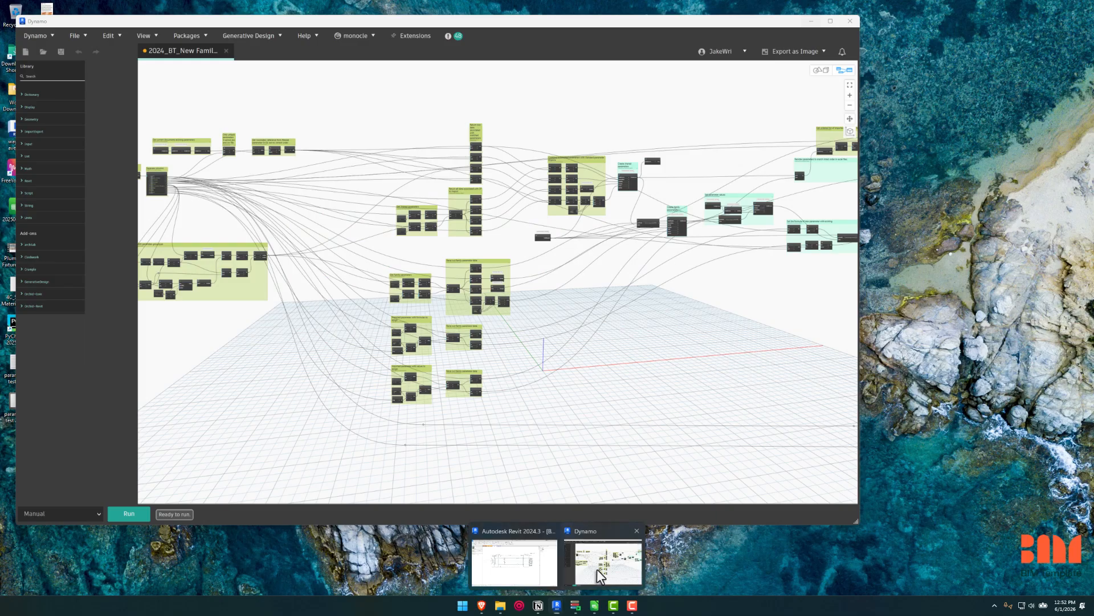
{"action": "left_click", "coordinate": [597, 569]}
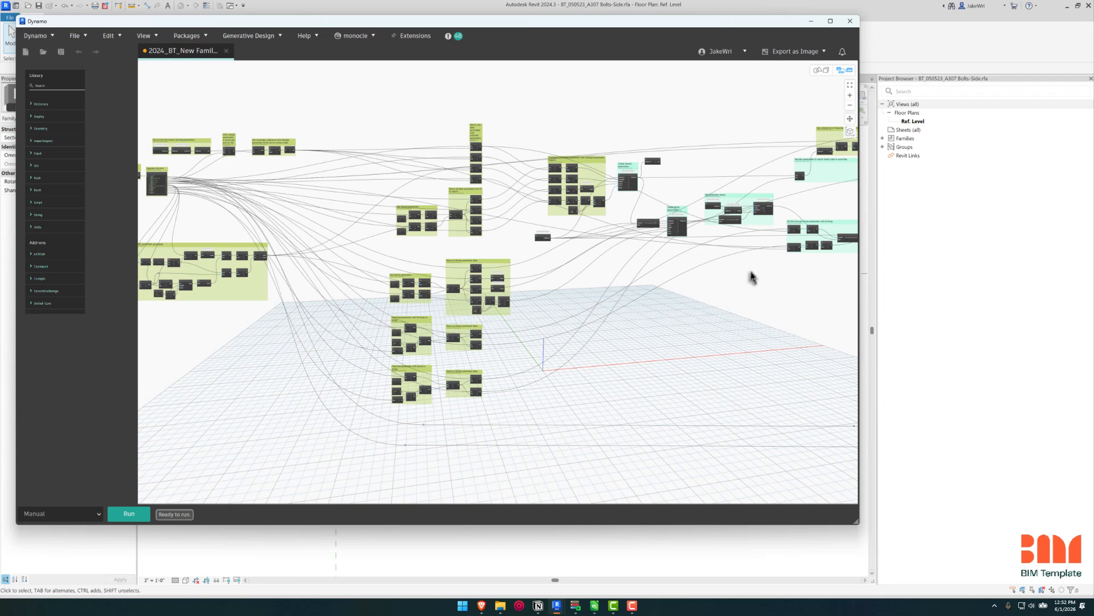
{"action": "middle_click_drag", "start_coordinate": [741, 291], "coordinate": [667, 303]}
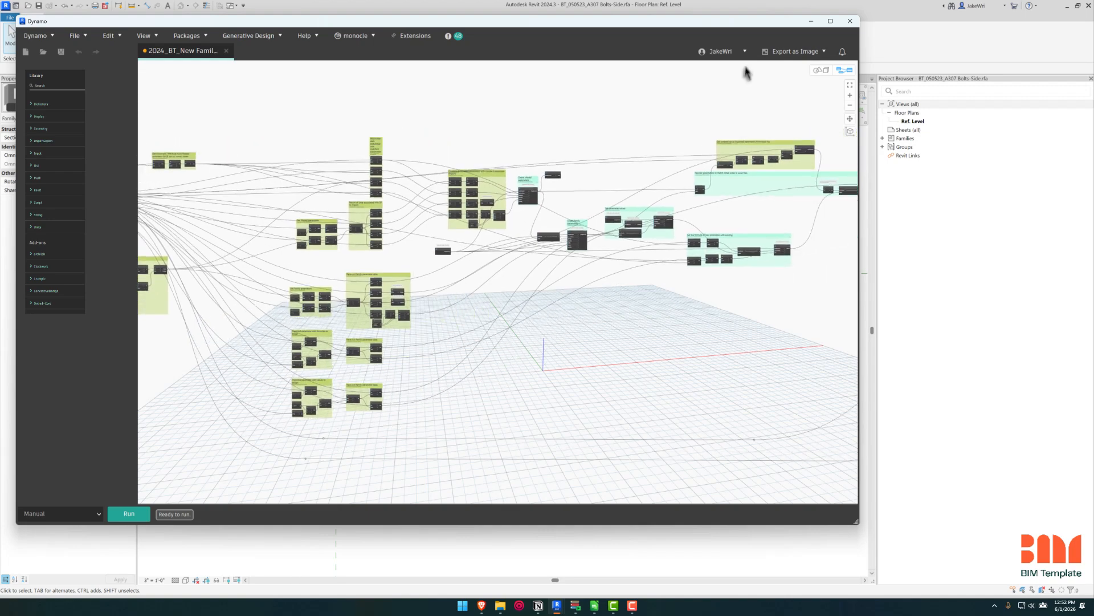
{"action": "mouse_move", "coordinate": [737, 18]}
{"action": "left_mouse_down"}
{"action": "mouse_move", "coordinate": [794, 115]}
{"action": "mouse_move", "coordinate": [1013, 317]}
{"action": "mouse_move", "coordinate": [903, 323]}
{"action": "mouse_move", "coordinate": [854, 294]}
{"action": "left_mouse_up"}
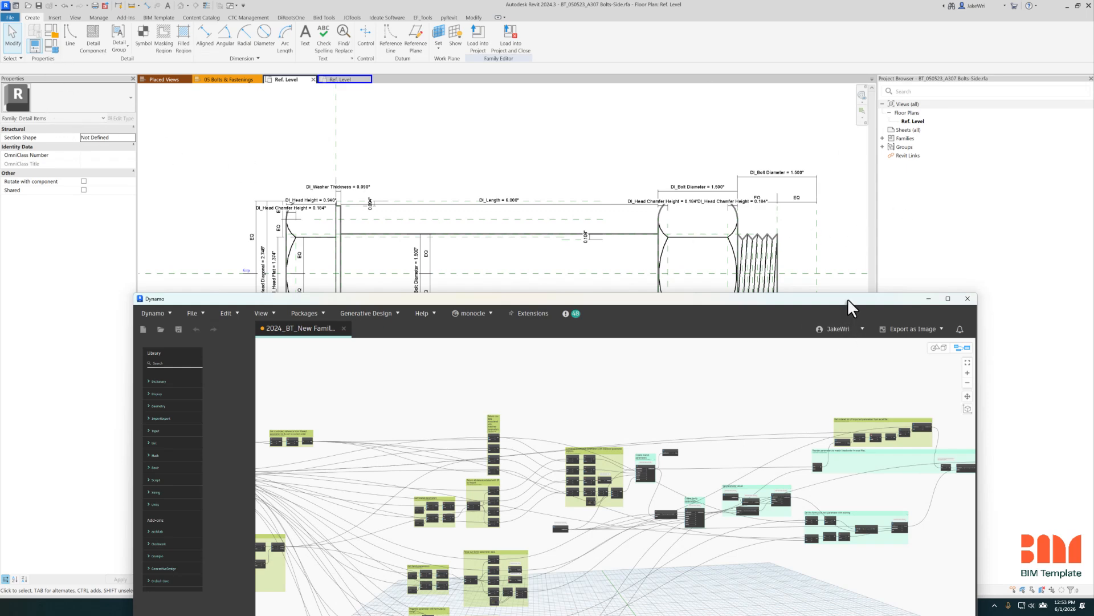
{"action": "left_click_drag", "start_coordinate": [847, 299], "coordinate": [806, 86]}
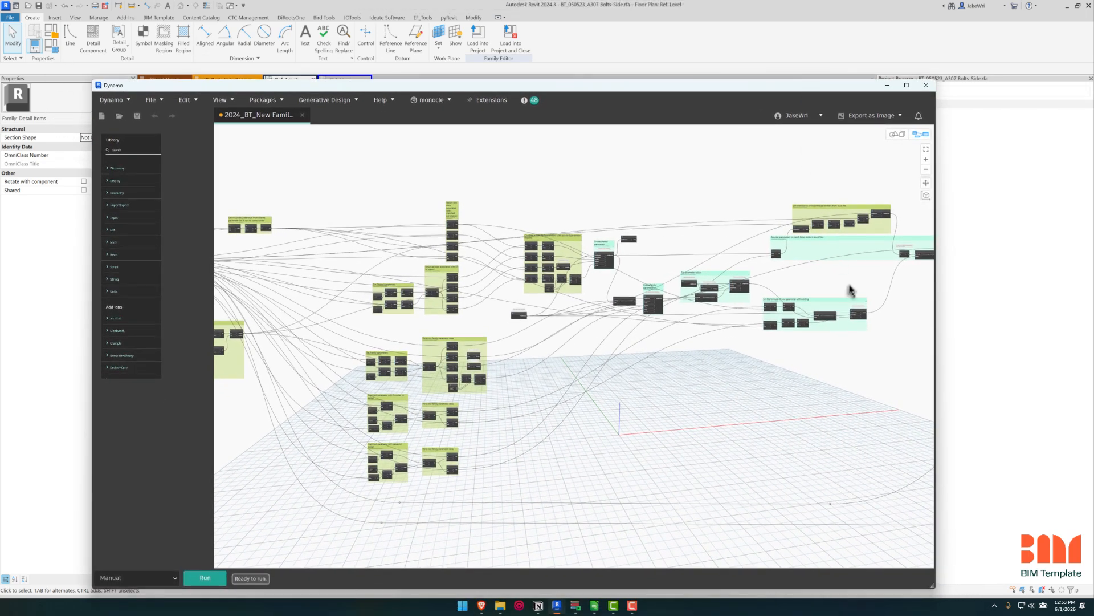
{"action": "middle_click_drag", "start_coordinate": [891, 374], "coordinate": [745, 371]}
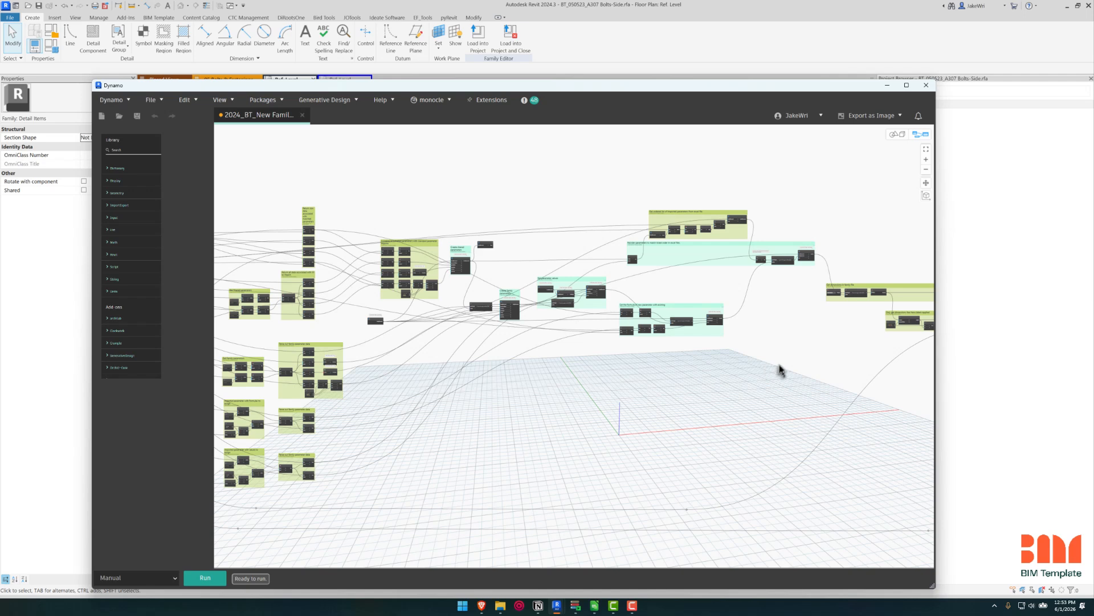
{"action": "middle_click_drag", "start_coordinate": [821, 359], "coordinate": [734, 351]}
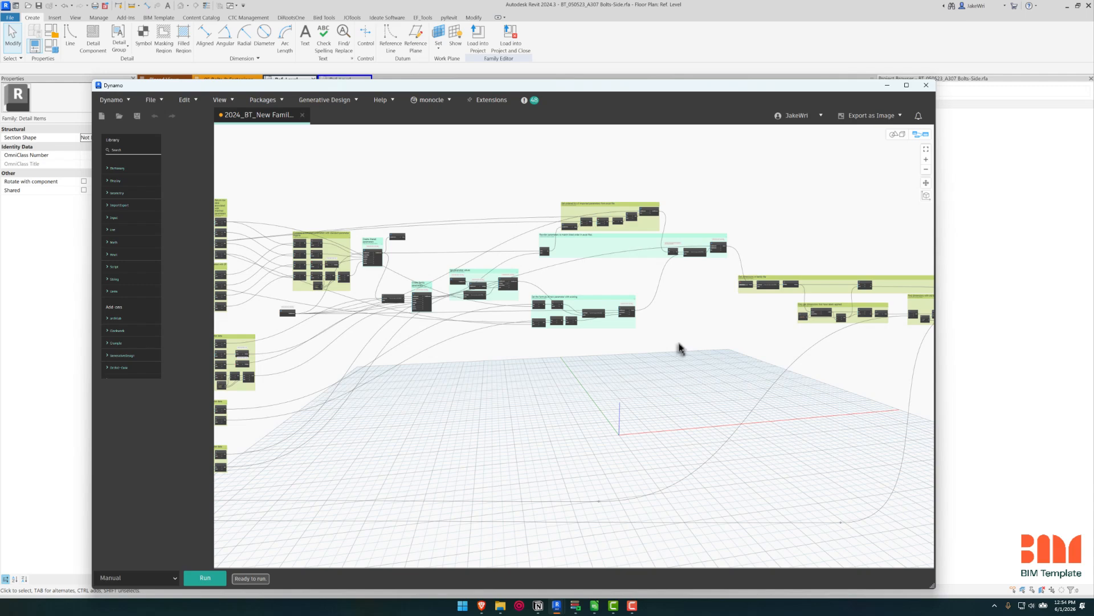
Switch from Dynamo to the detail item collection project in Revit, dismiss the save reminder, and open the Placed Views drafting view.
{"action": "left_click", "coordinate": [887, 85]}
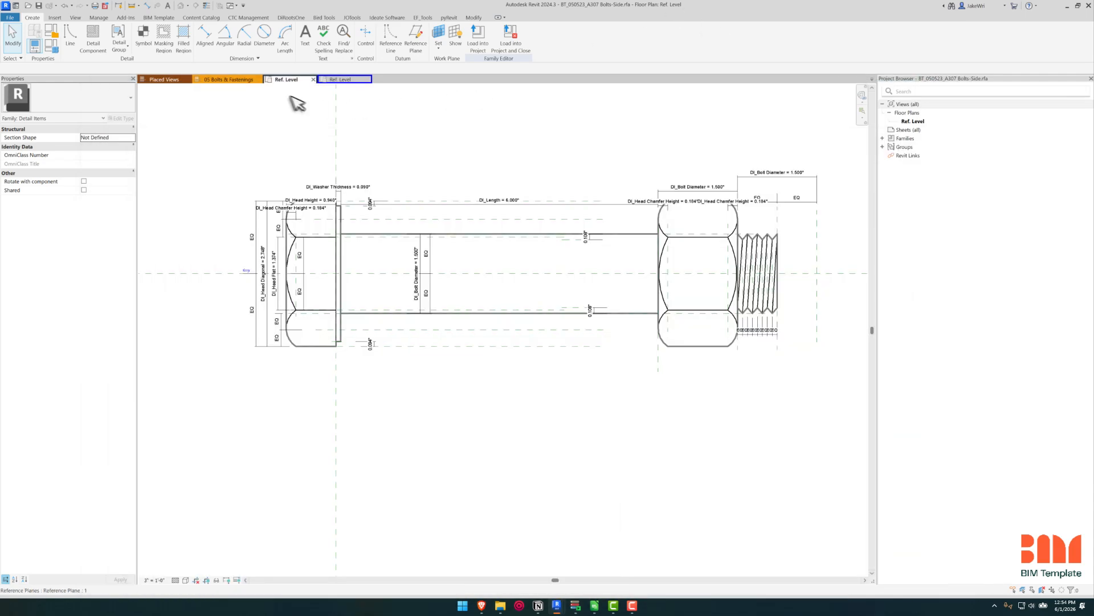
{"action": "left_click", "coordinate": [237, 82]}
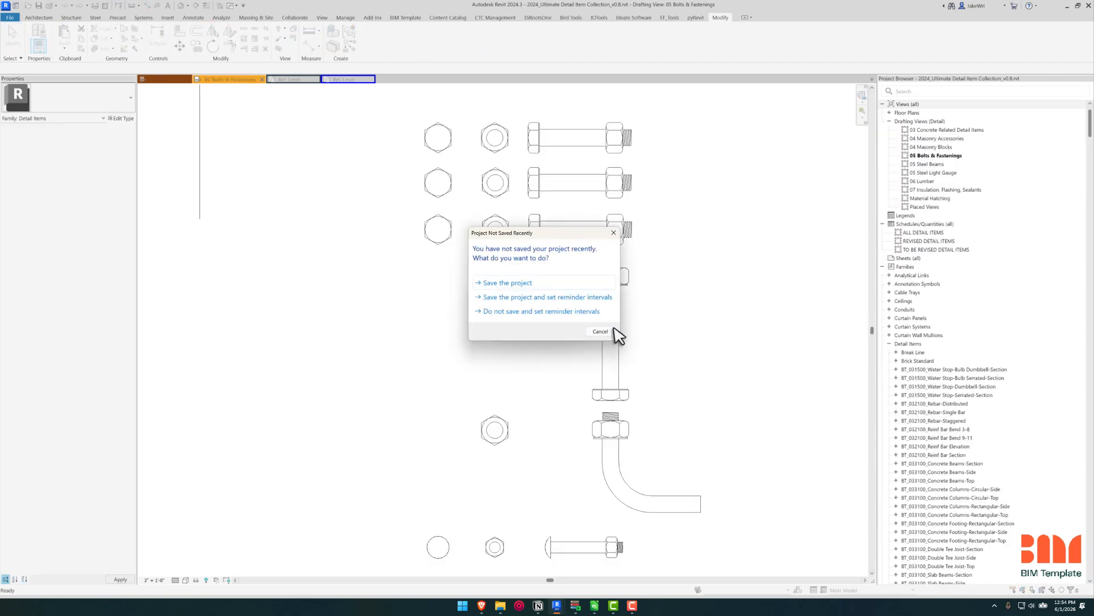
{"action": "left_click", "coordinate": [613, 330]}
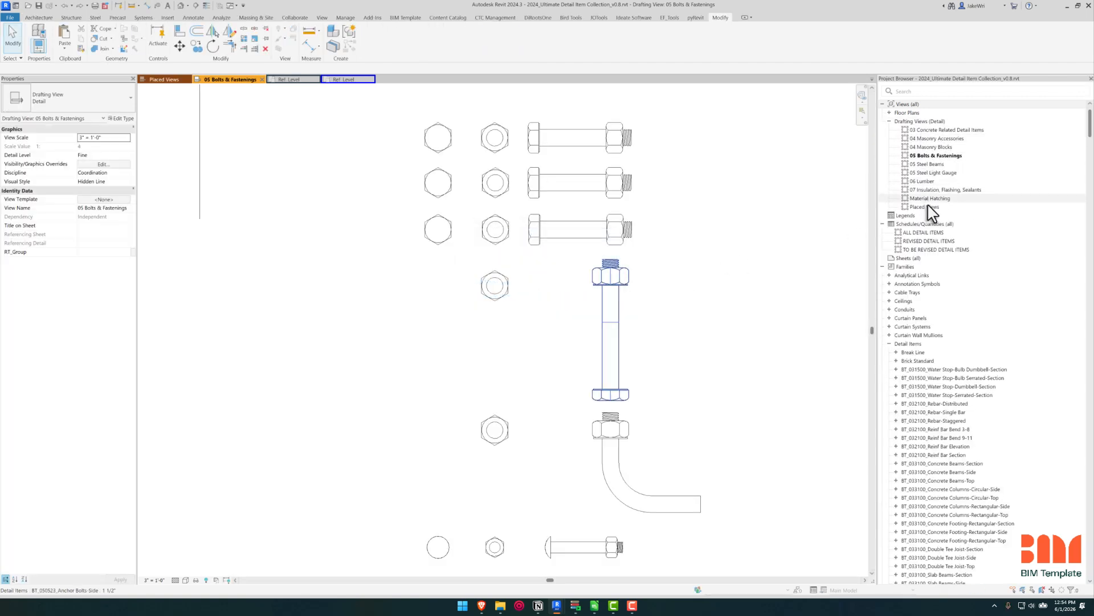
{"action": "double_click", "coordinate": [928, 207]}
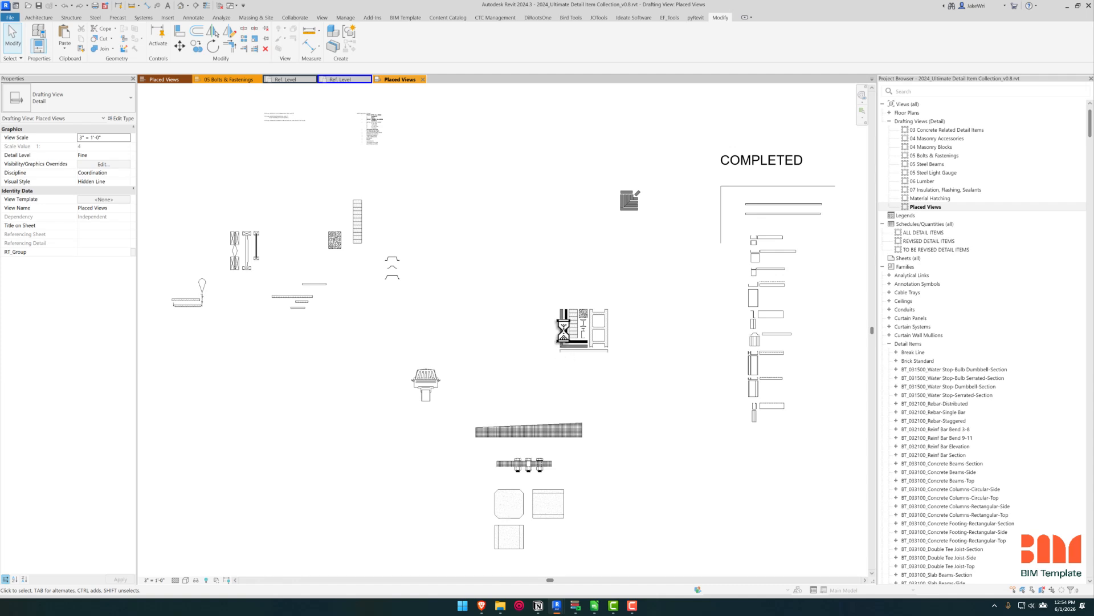
Inspect the instance properties of the vertical particleboard section and the neighbouring plywood section.
{"action": "scroll", "coordinate": [564, 329], "scroll_direction": "up", "scroll_amount": 5}
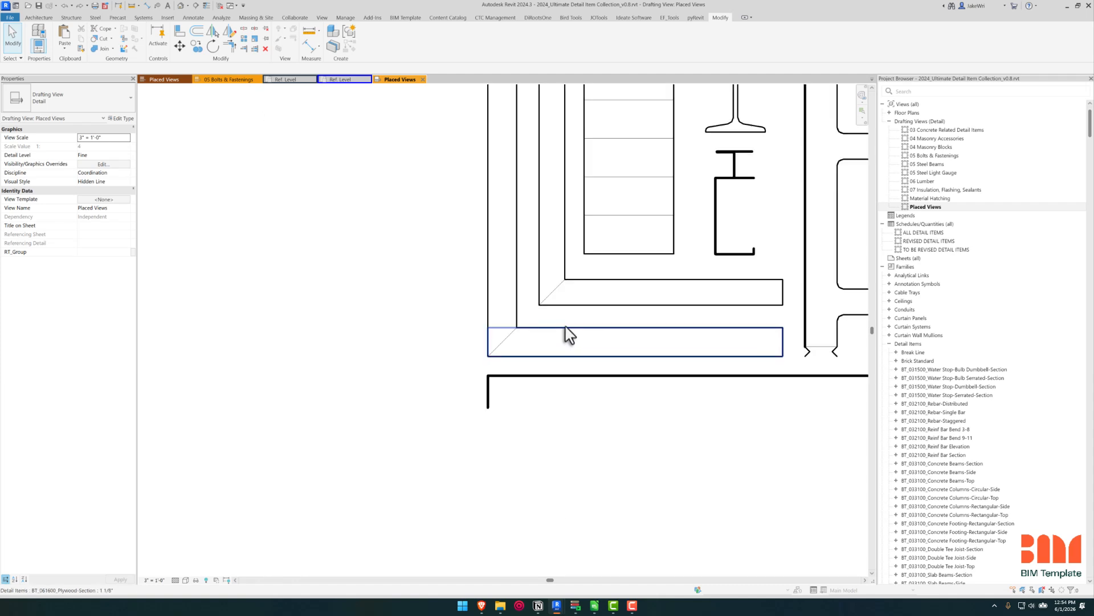
{"action": "left_click", "coordinate": [561, 234]}
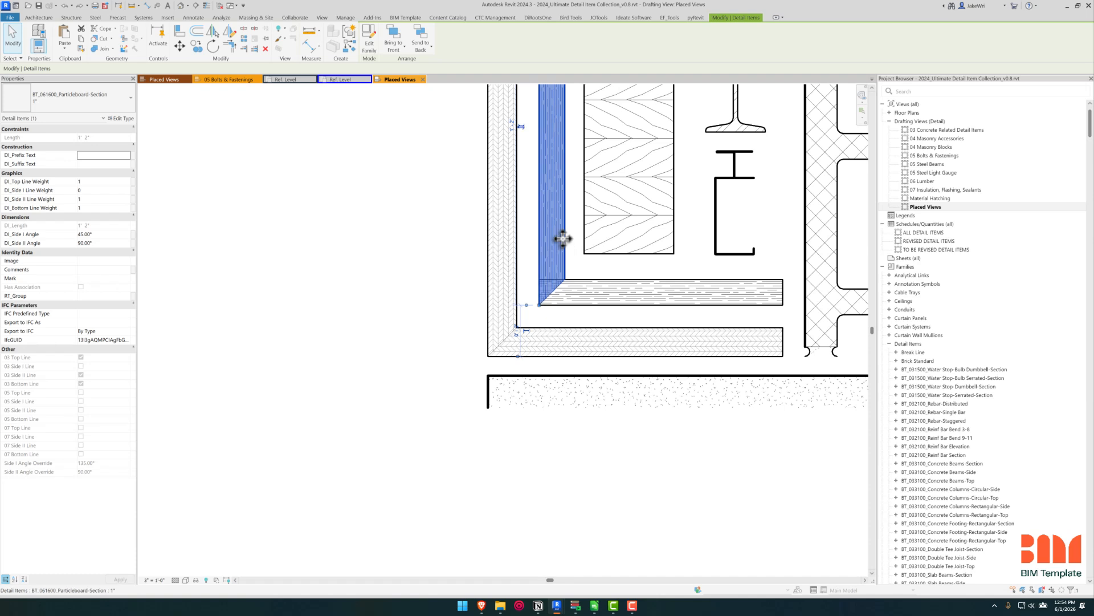
{"action": "left_click", "coordinate": [516, 234]}
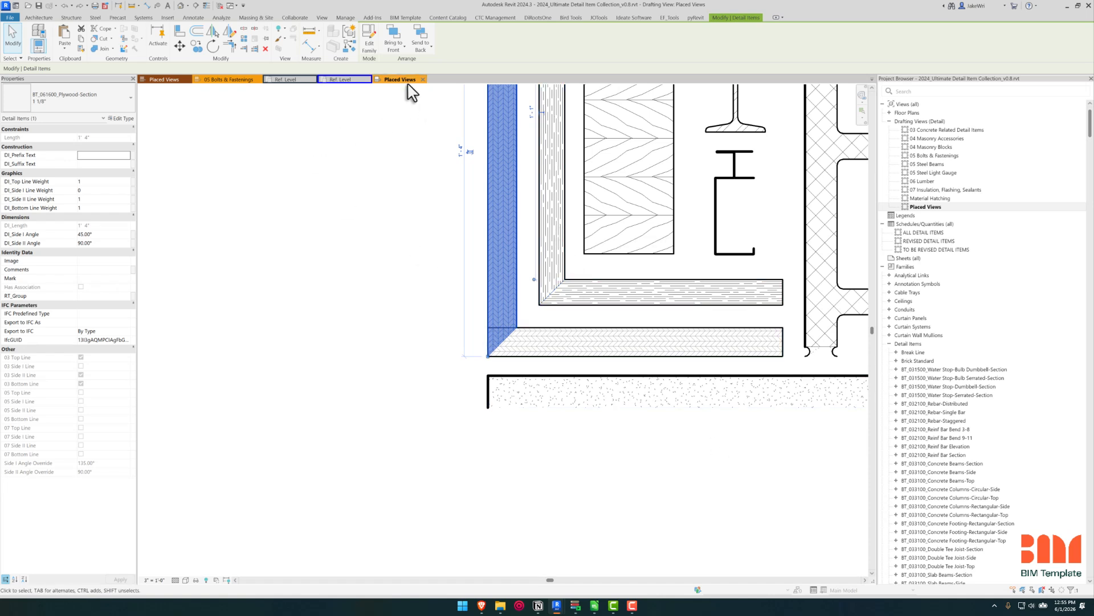
Return to the A307 bolt family and Dynamo, and examine the groups that find labelled dimensions and replace old labels with shared parameters.
{"action": "left_click", "coordinate": [300, 80]}
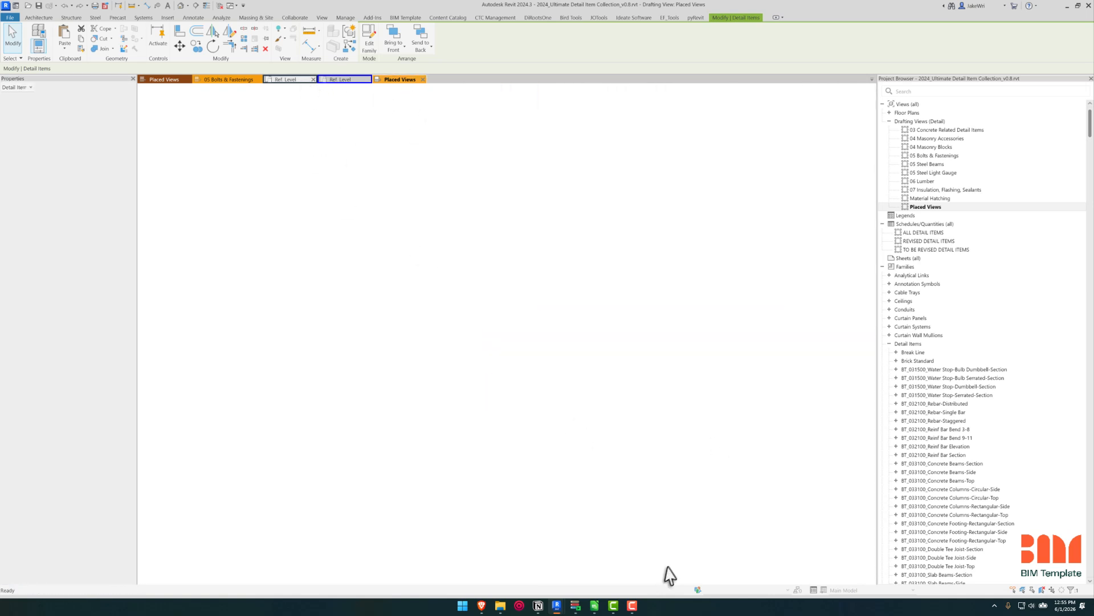
{"action": "mouse_move", "coordinate": [577, 607]}
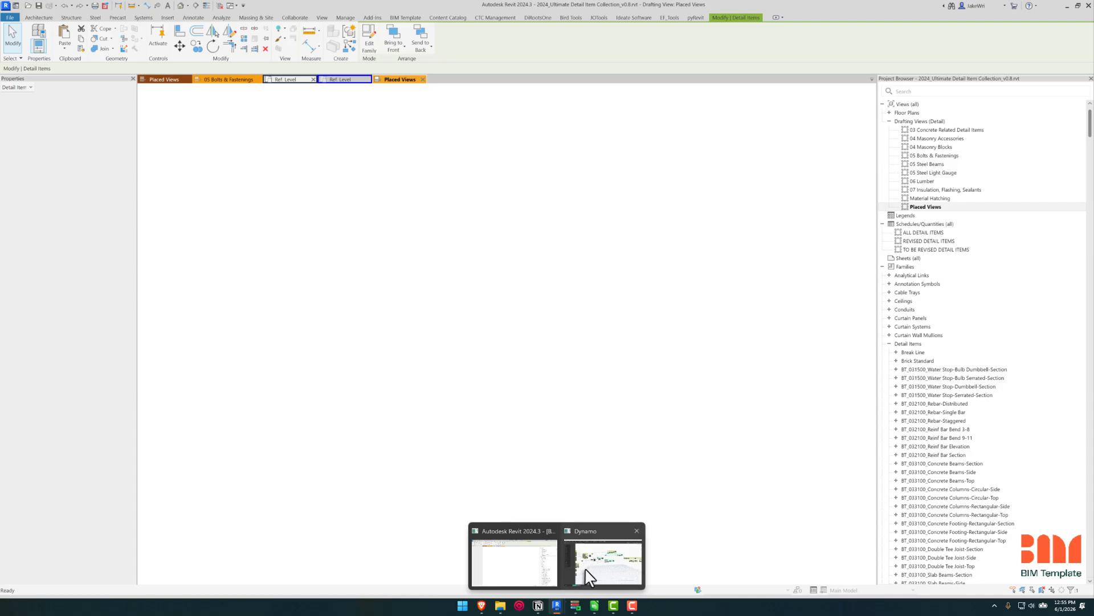
{"action": "mouse_move", "coordinate": [588, 577]}
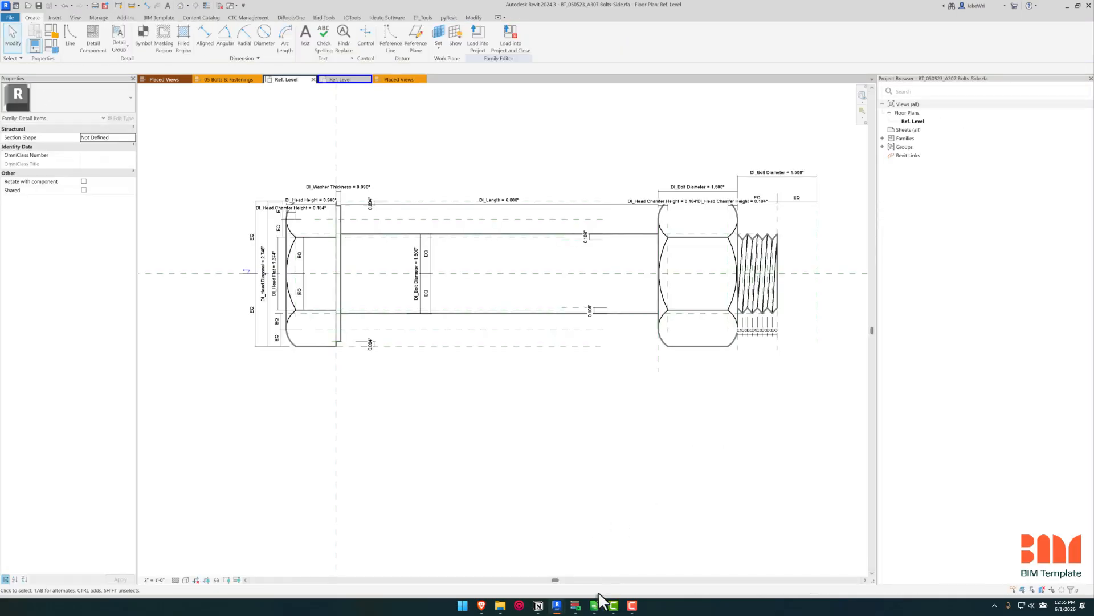
{"action": "left_click", "coordinate": [587, 504]}
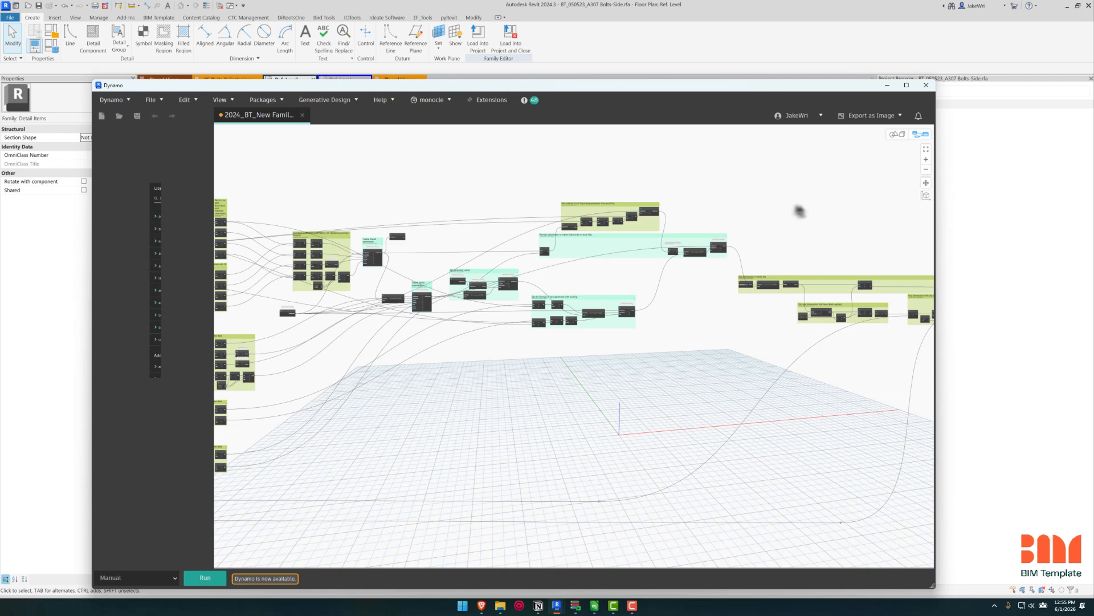
{"action": "middle_click_drag", "start_coordinate": [813, 400], "coordinate": [623, 399]}
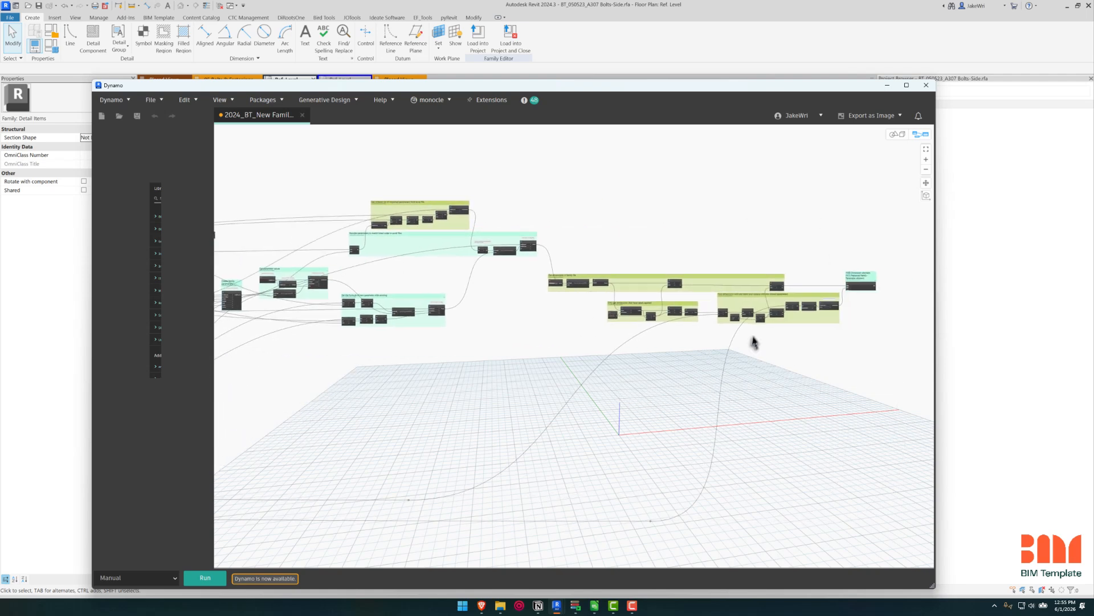
{"action": "scroll", "coordinate": [738, 340], "scroll_direction": "up", "scroll_amount": 3}
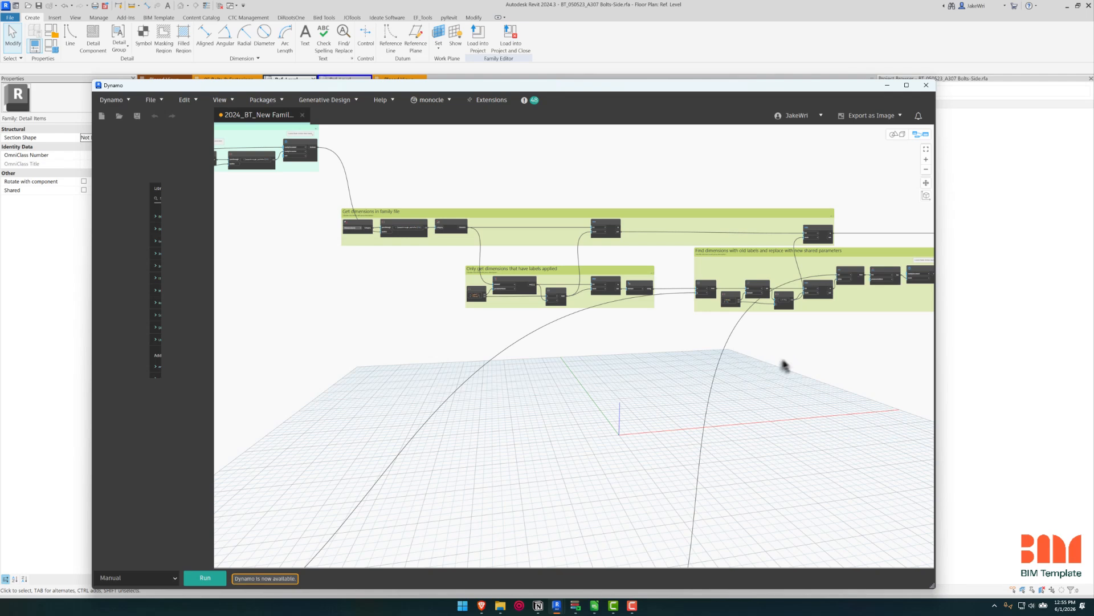
{"action": "middle_click_drag", "start_coordinate": [784, 365], "coordinate": [604, 374]}
{"action": "scroll", "coordinate": [606, 377], "scroll_direction": "down", "scroll_amount": 2}
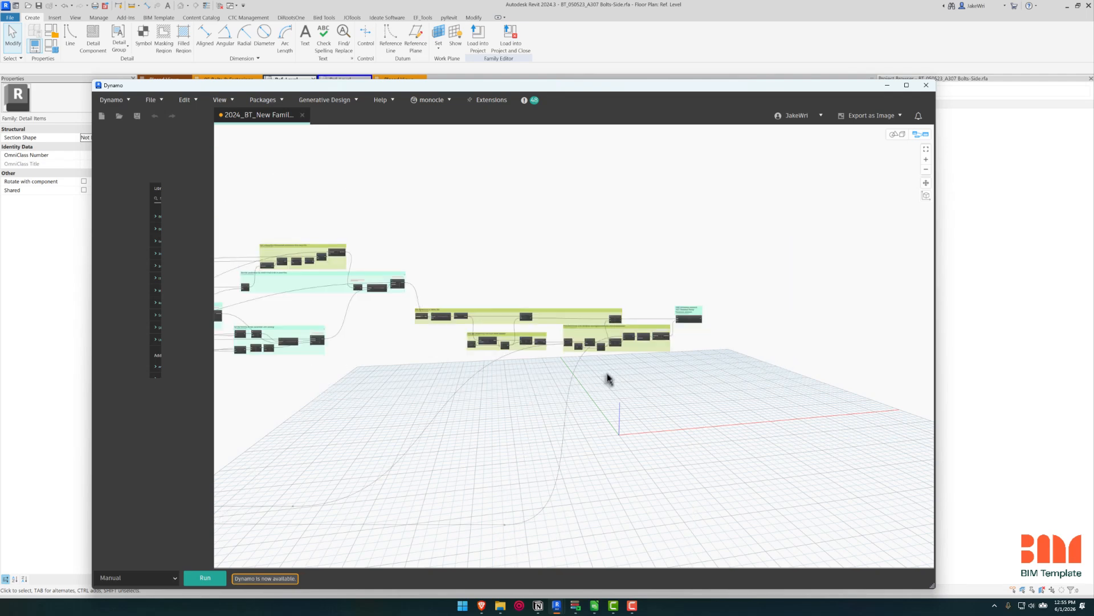
{"action": "scroll", "coordinate": [609, 378], "scroll_direction": "up", "scroll_amount": 2}
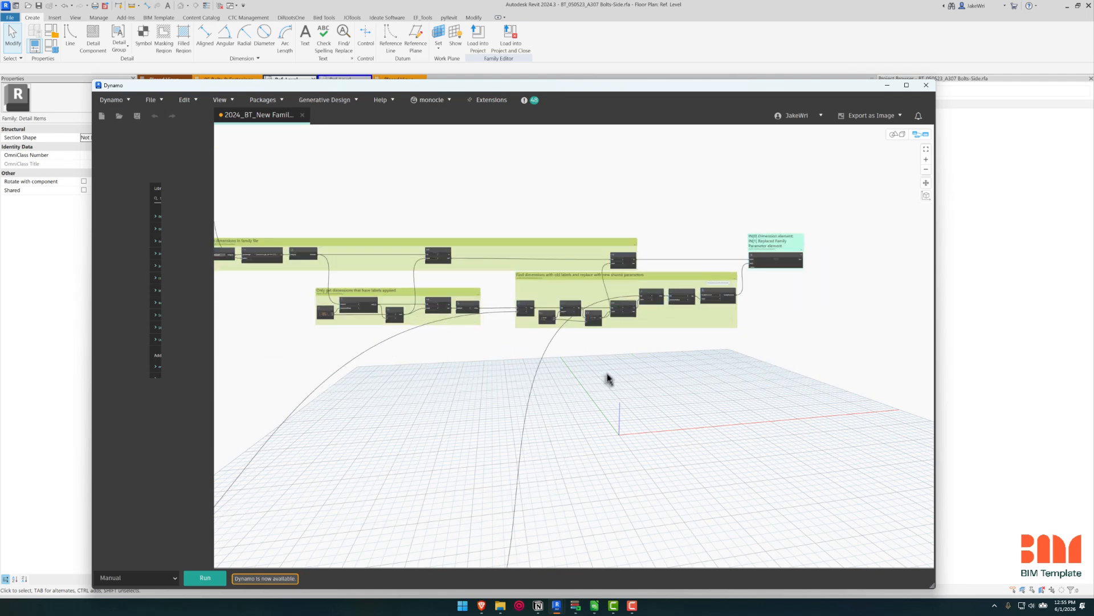
Look over the entire Dynamo graph from its first node groups to the final dimension label group.
{"action": "scroll", "coordinate": [608, 375], "scroll_direction": "down", "scroll_amount": 12}
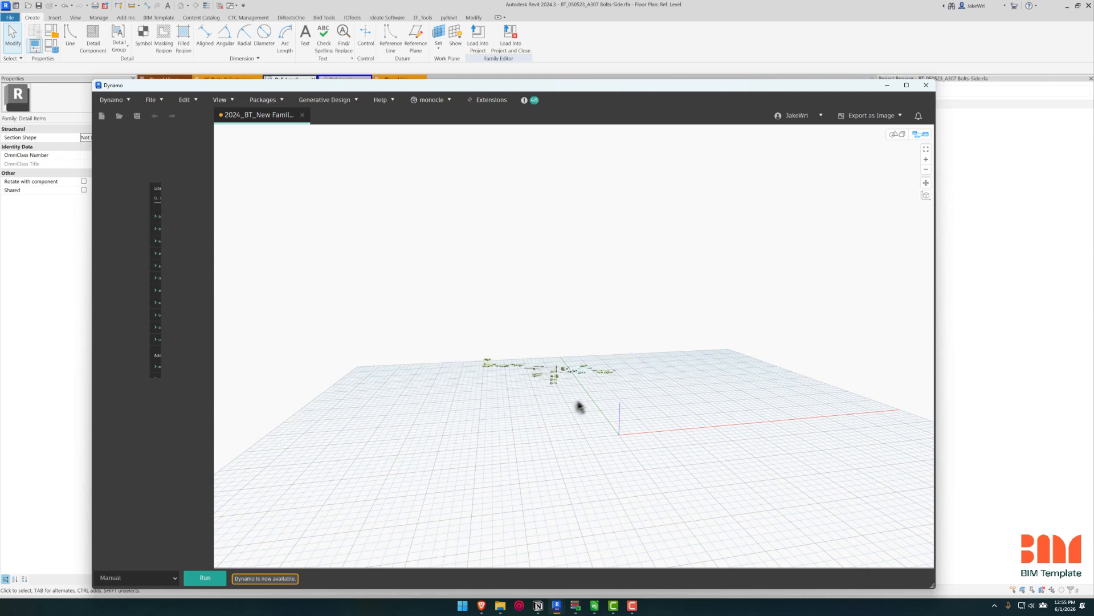
{"action": "middle_click_drag", "start_coordinate": [549, 419], "coordinate": [669, 423]}
{"action": "scroll", "coordinate": [712, 403], "scroll_direction": "up", "scroll_amount": 5}
{"action": "scroll", "coordinate": [713, 403], "scroll_direction": "up", "scroll_amount": 3}
{"action": "scroll", "coordinate": [541, 325], "scroll_direction": "down", "scroll_amount": 3}
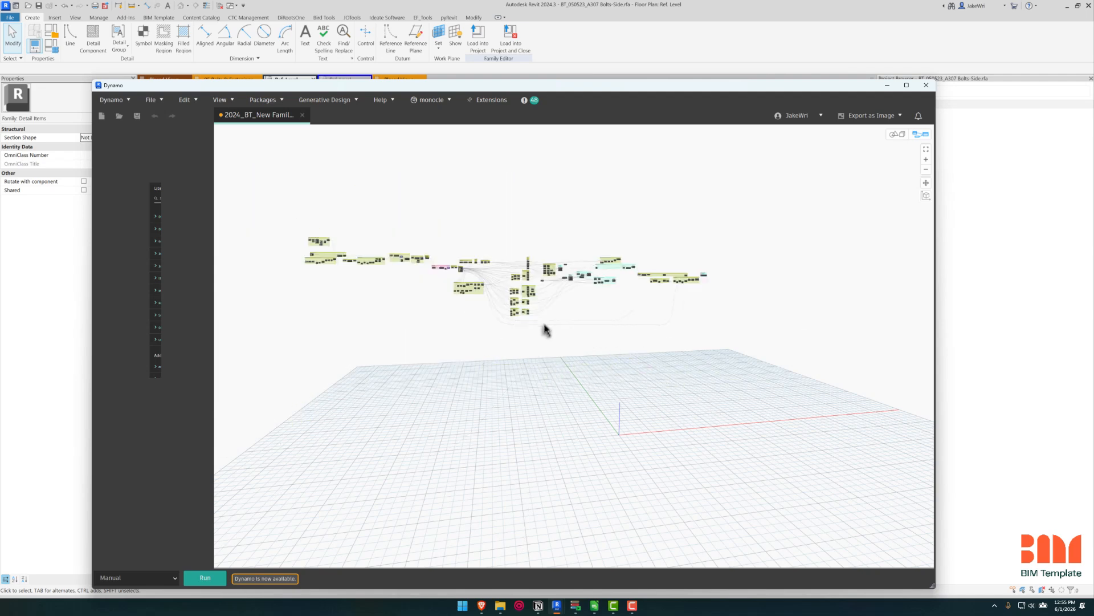
Close Dynamo and discard the unsaved changes to 2024_BT_New Family Updater.dyn.
{"action": "middle_click_drag", "start_coordinate": [546, 331], "coordinate": [594, 361]}
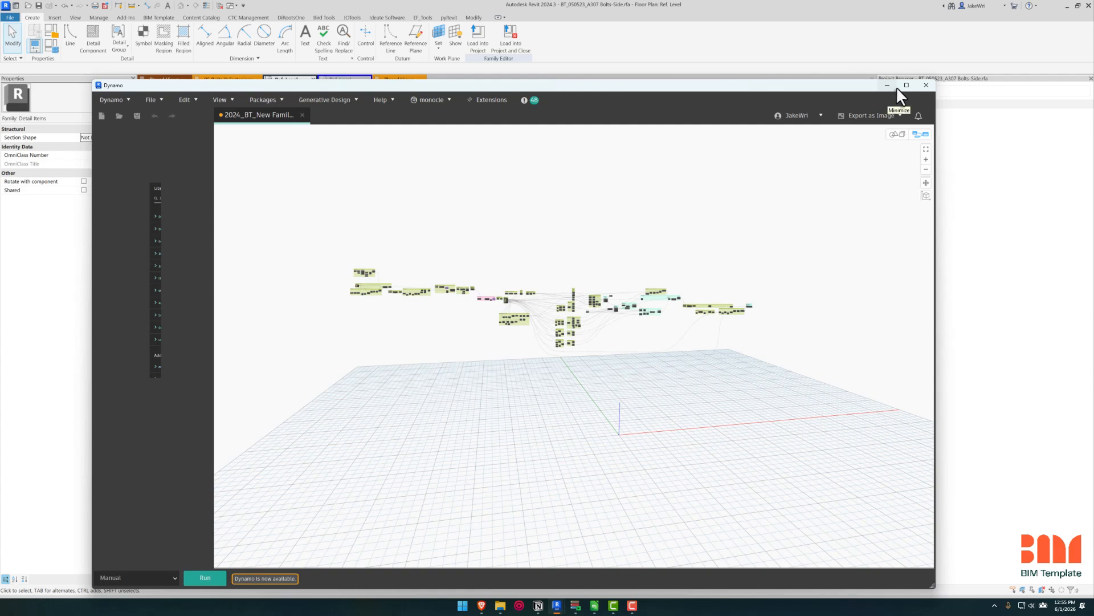
{"action": "left_click", "coordinate": [923, 87]}
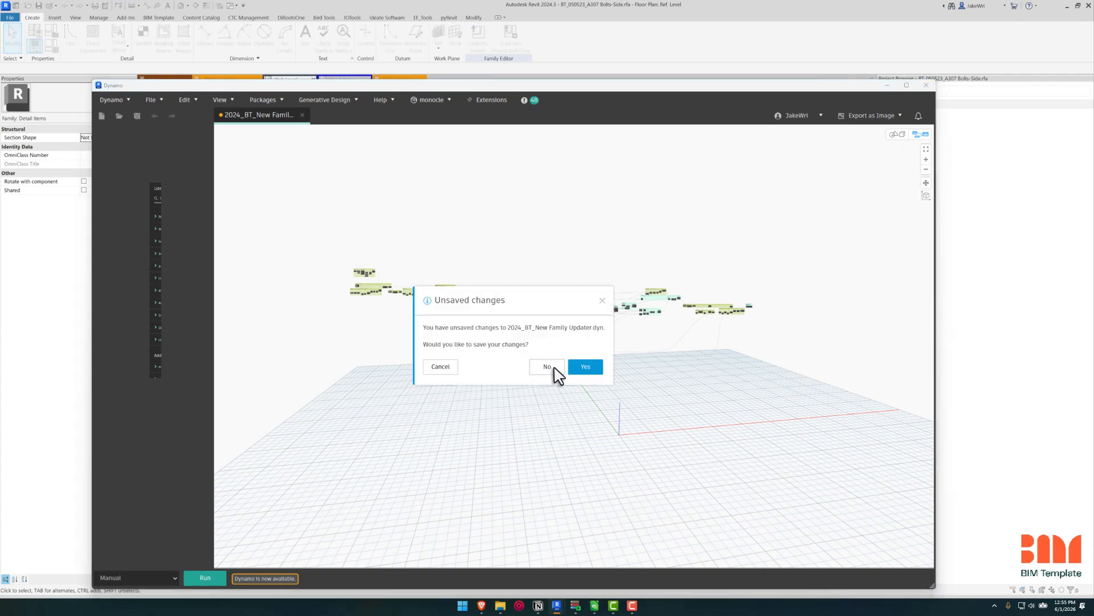
{"action": "left_click", "coordinate": [555, 369]}
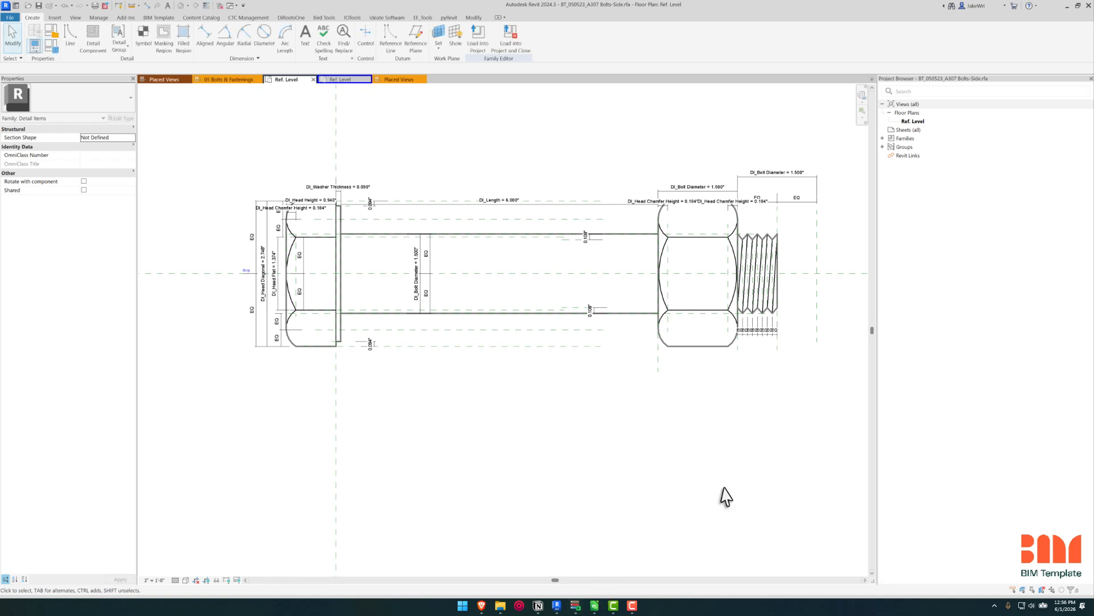
Return to the detail item collection project and open the 07 Insulation, Flashing, Sealants drafting view.
{"action": "left_click", "coordinate": [244, 79]}
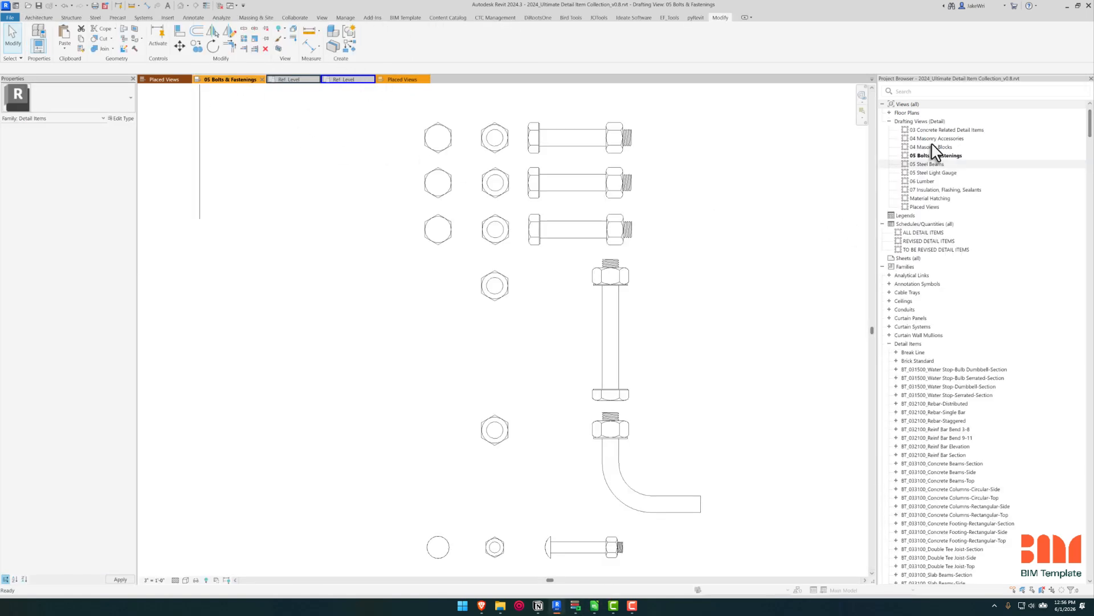
{"action": "scroll", "coordinate": [948, 386], "scroll_direction": "down", "scroll_amount": 20}
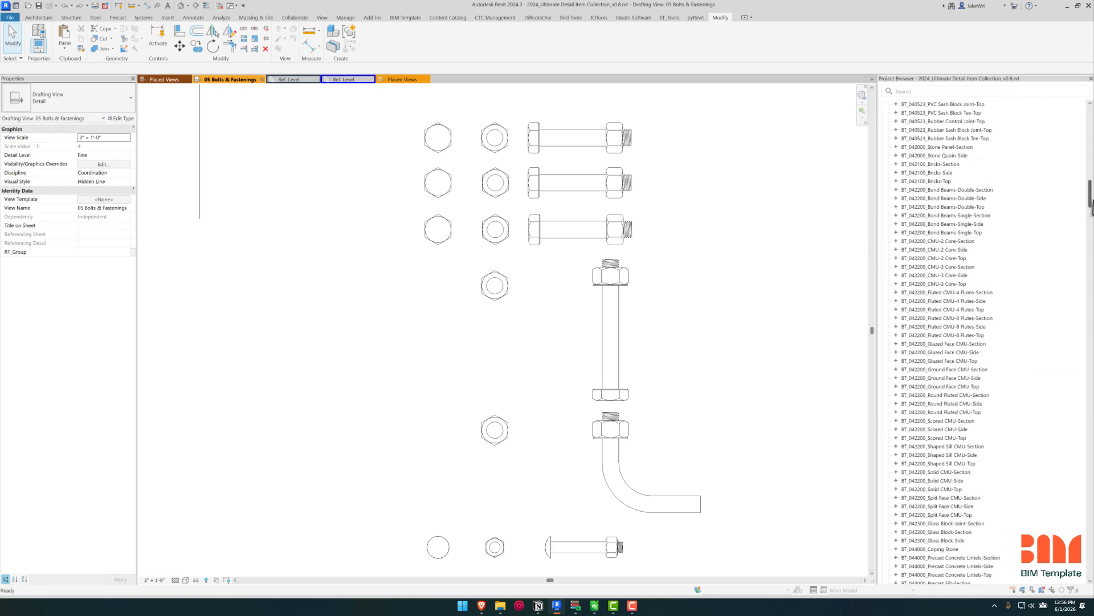
{"action": "left_click", "coordinate": [1091, 151]}
{"action": "scroll", "coordinate": [1091, 151], "scroll_direction": "up", "scroll_amount": 20}
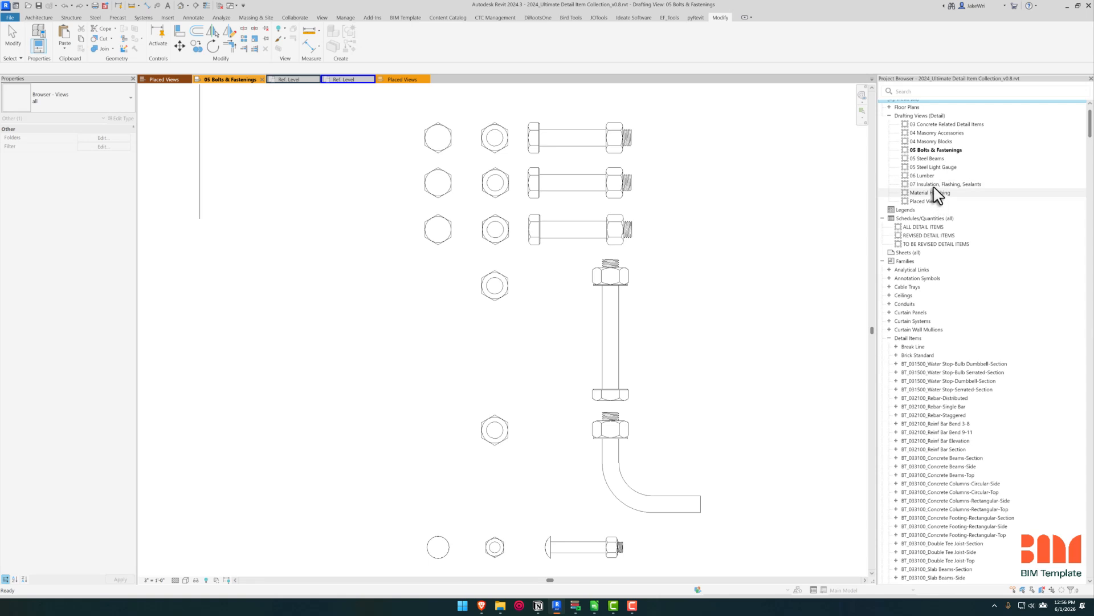
{"action": "left_click", "coordinate": [936, 185]}
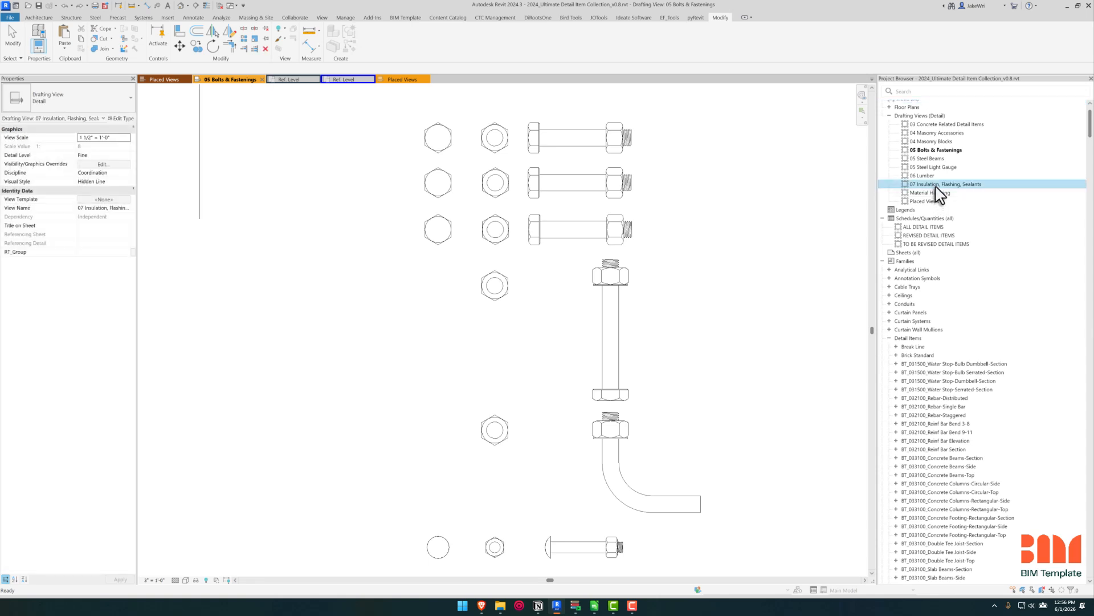
{"action": "double_click", "coordinate": [939, 185]}
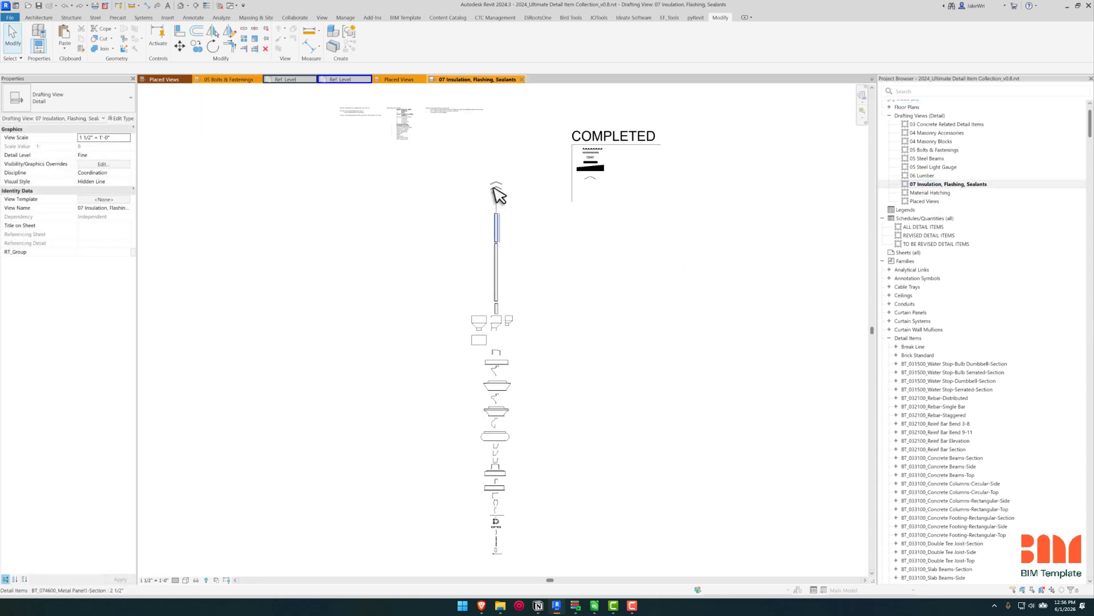
Open the BT_073100_Ridge Shingle-Wood Shake-Section detail item for family editing.
{"action": "scroll", "coordinate": [557, 178], "scroll_direction": "up", "scroll_amount": 5}
{"action": "left_click", "coordinate": [361, 250]}
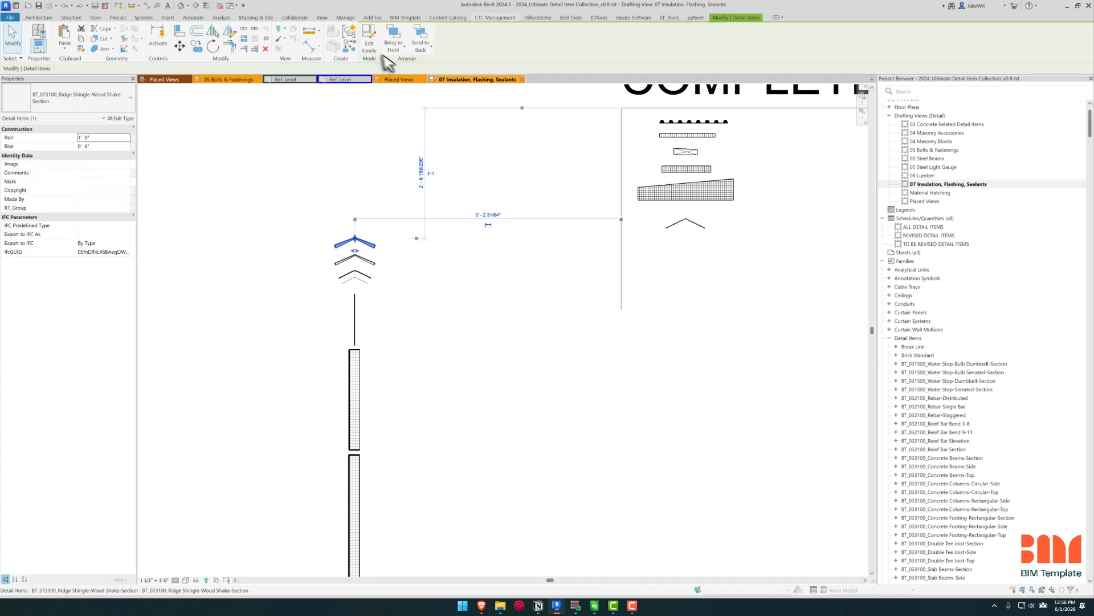
{"action": "left_click", "coordinate": [371, 44]}
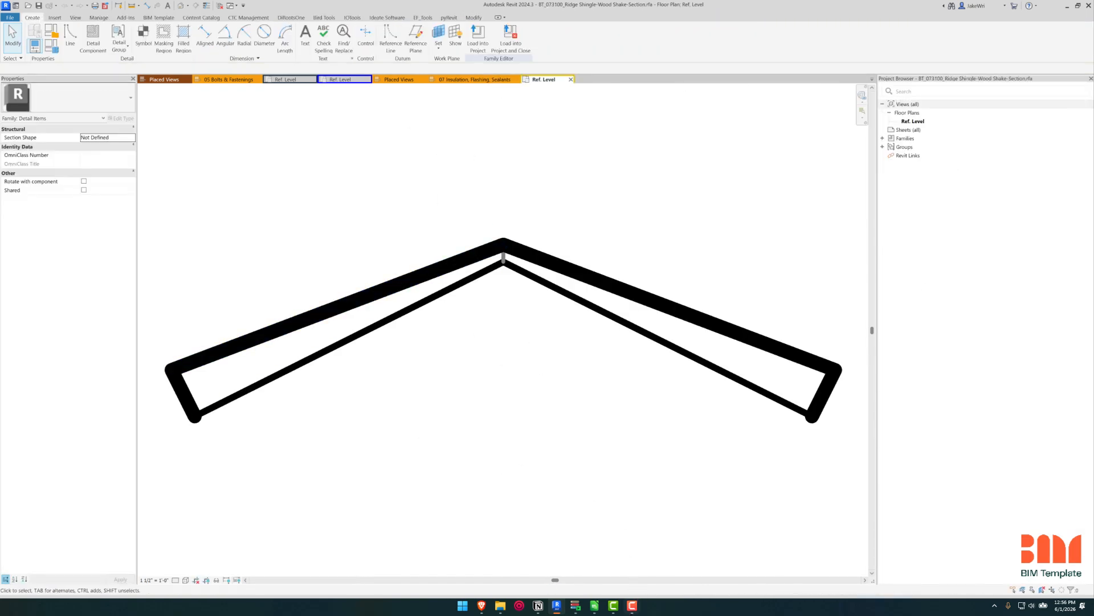
Close the GenerativeDesign window and run the 2024_BT_New Family Updater script on the ridge shingle family through Dynamo Player.
{"action": "mouse_move", "coordinate": [575, 605]}
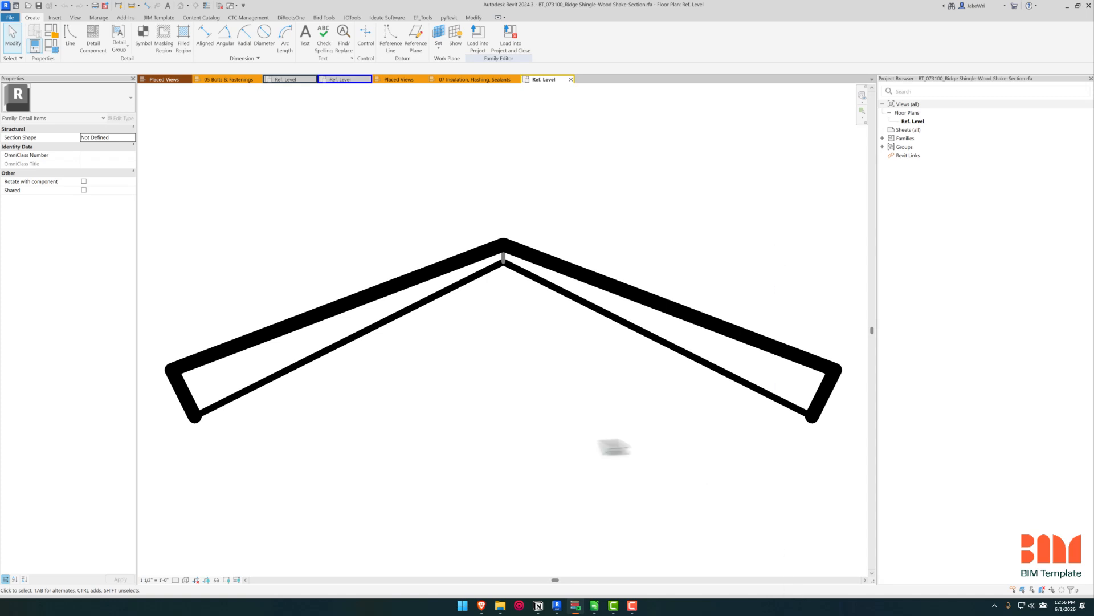
{"action": "right_click", "coordinate": [579, 609]}
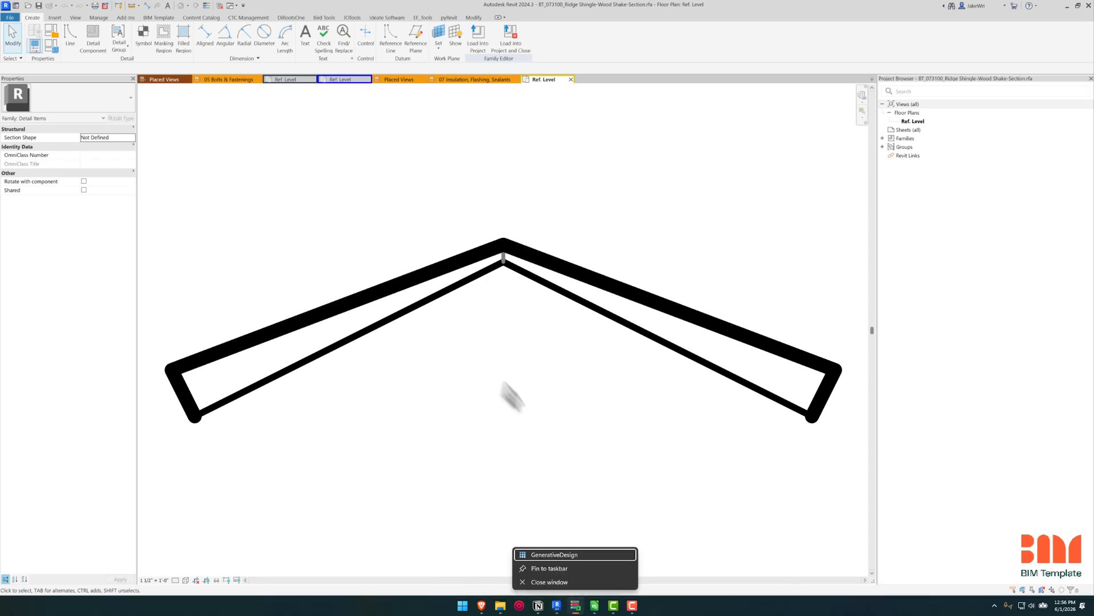
{"action": "left_click", "coordinate": [587, 579]}
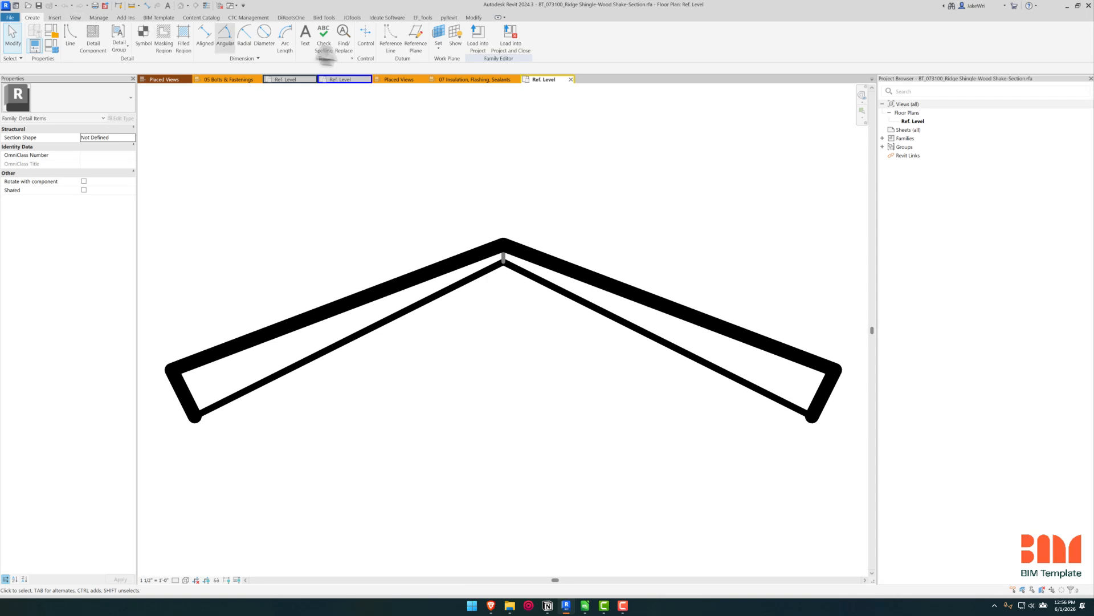
{"action": "left_click", "coordinate": [98, 18]}
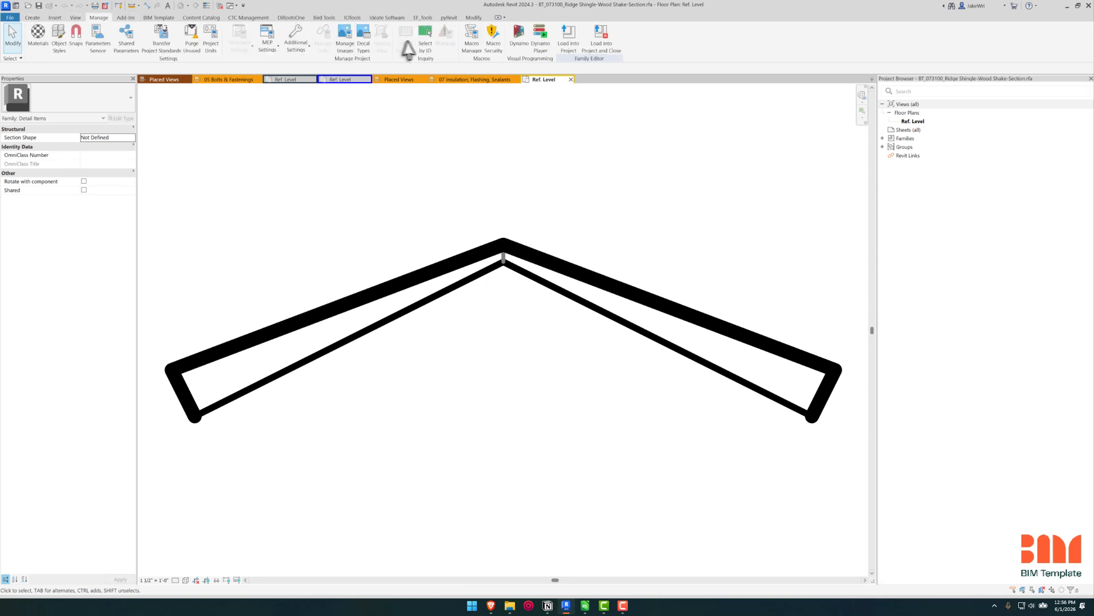
{"action": "left_click", "coordinate": [546, 41]}
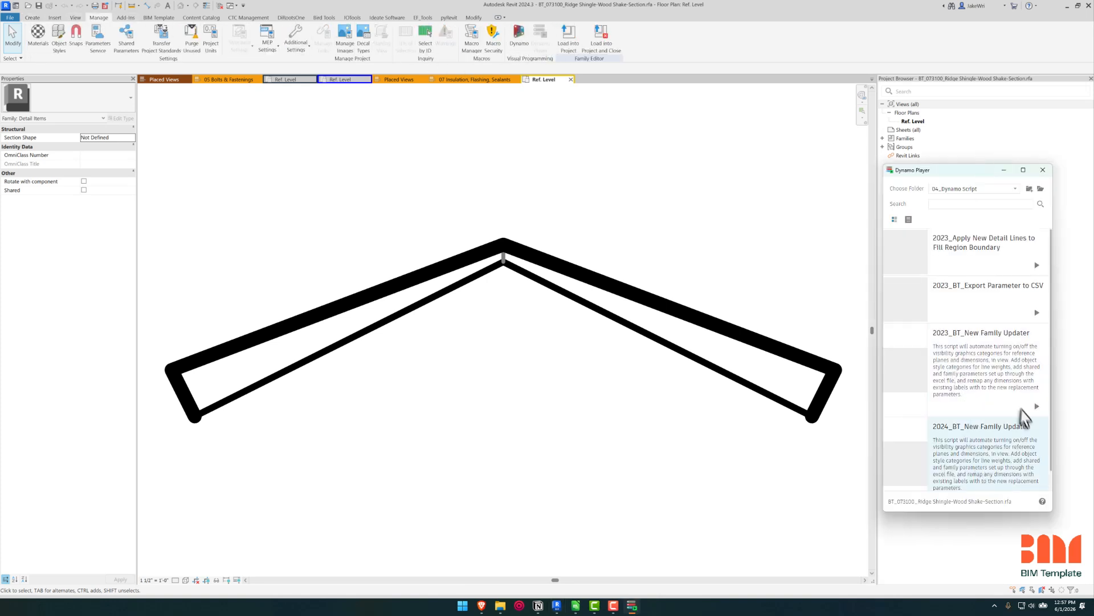
{"action": "scroll", "coordinate": [997, 453], "scroll_direction": "down", "scroll_amount": 1}
{"action": "scroll", "coordinate": [986, 320], "scroll_direction": "up", "scroll_amount": 1}
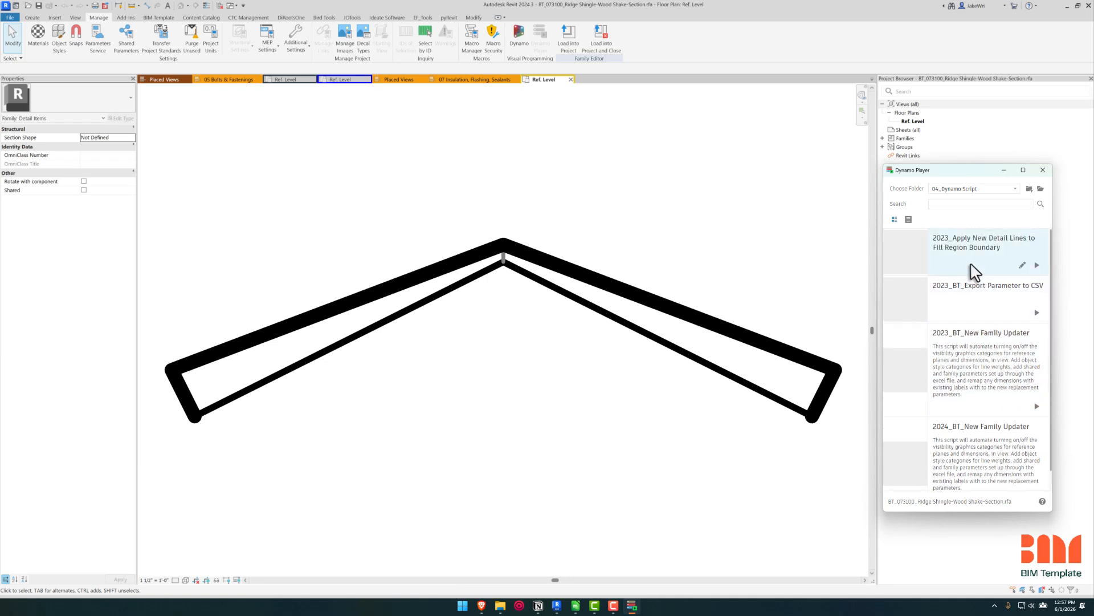
{"action": "scroll", "coordinate": [992, 342], "scroll_direction": "down", "scroll_amount": 1}
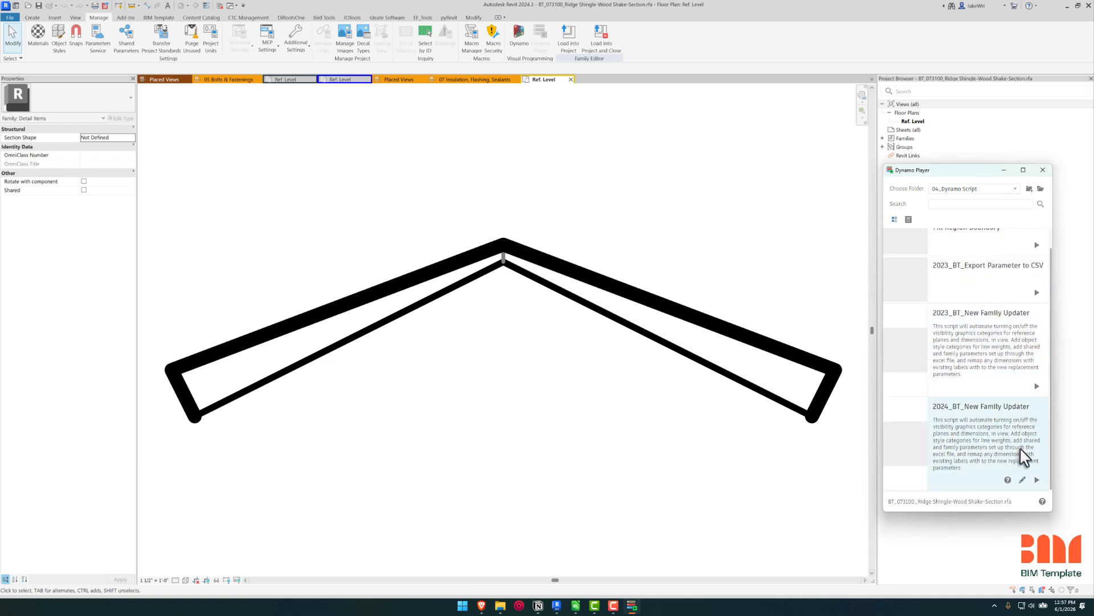
{"action": "left_click", "coordinate": [1036, 480]}
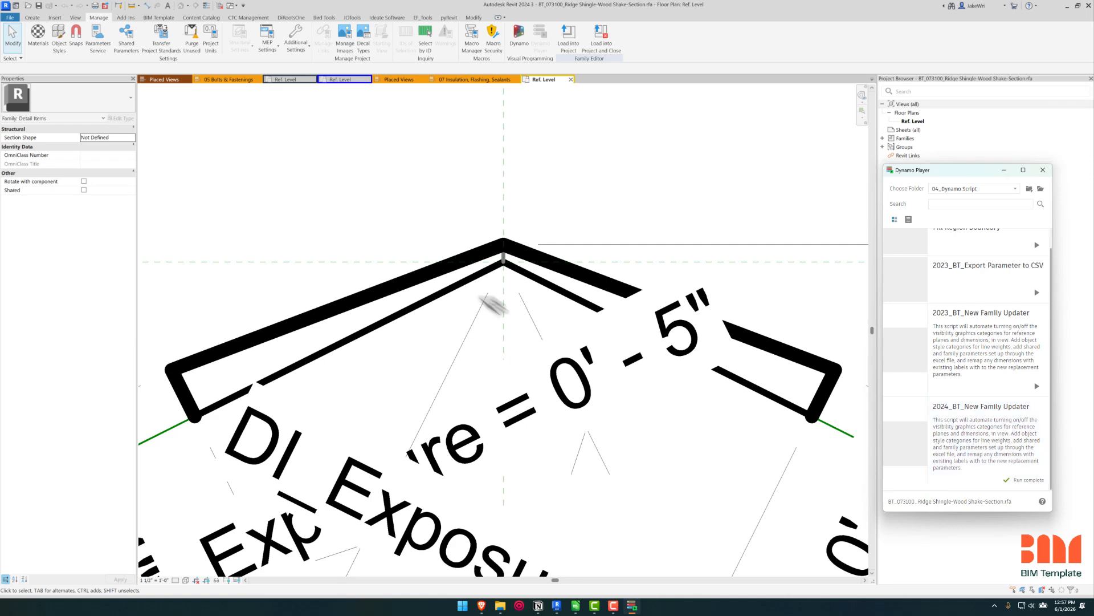
Review the ridge shingle's family types and delete the old Exposure parameter.
{"action": "scroll", "coordinate": [594, 342], "scroll_direction": "down", "scroll_amount": 8}
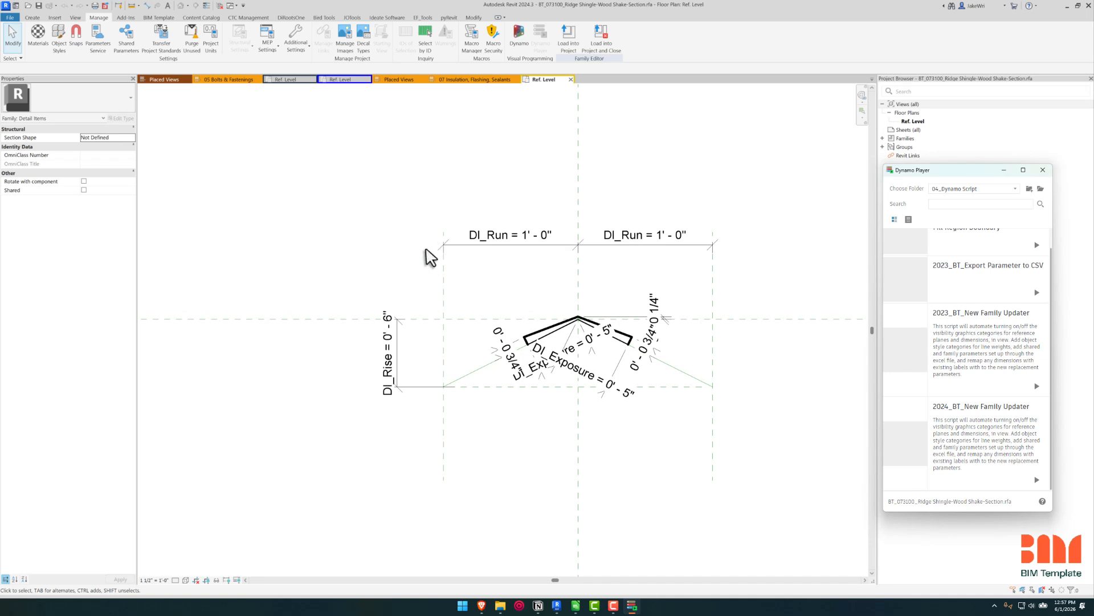
{"action": "left_click", "coordinate": [33, 19]}
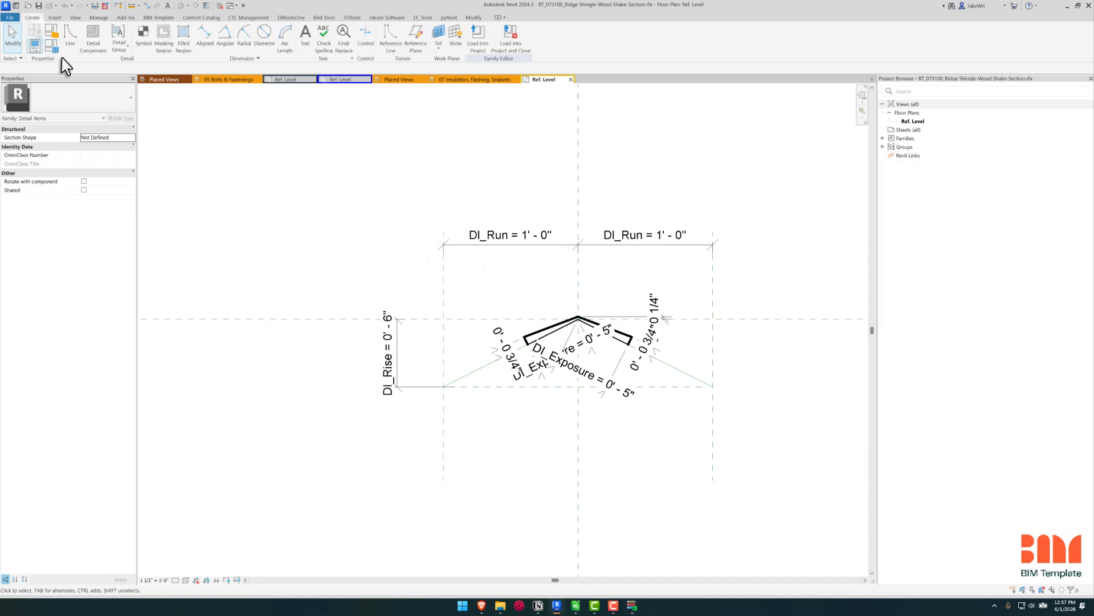
{"action": "left_click", "coordinate": [52, 48]}
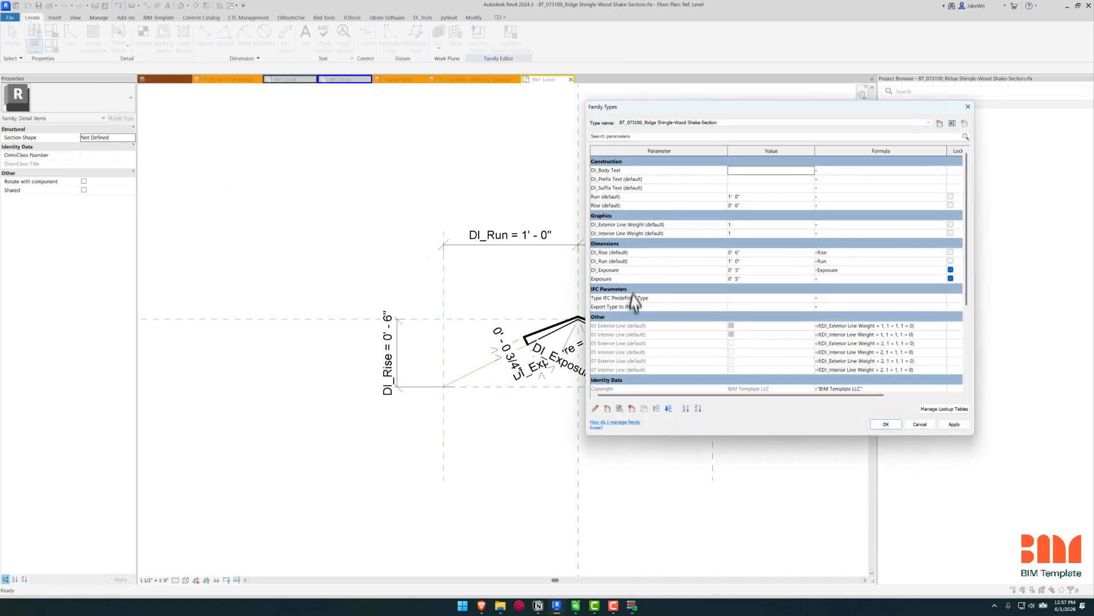
{"action": "double_click", "coordinate": [837, 260]}
{"action": "left_click", "coordinate": [656, 279]}
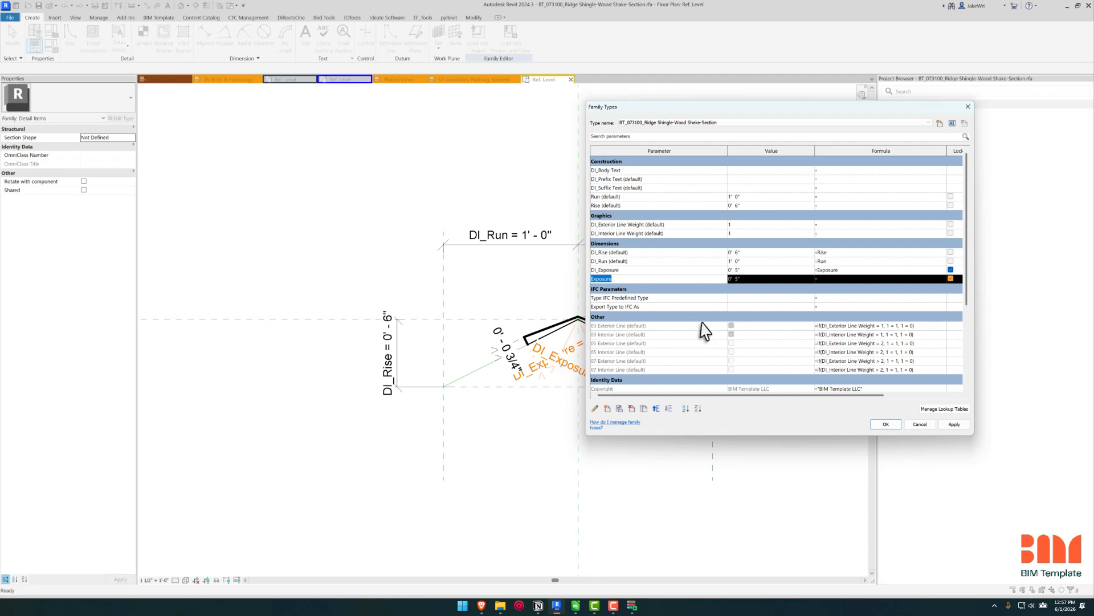
{"action": "left_click", "coordinate": [632, 409]}
{"action": "key", "text": "Return"}
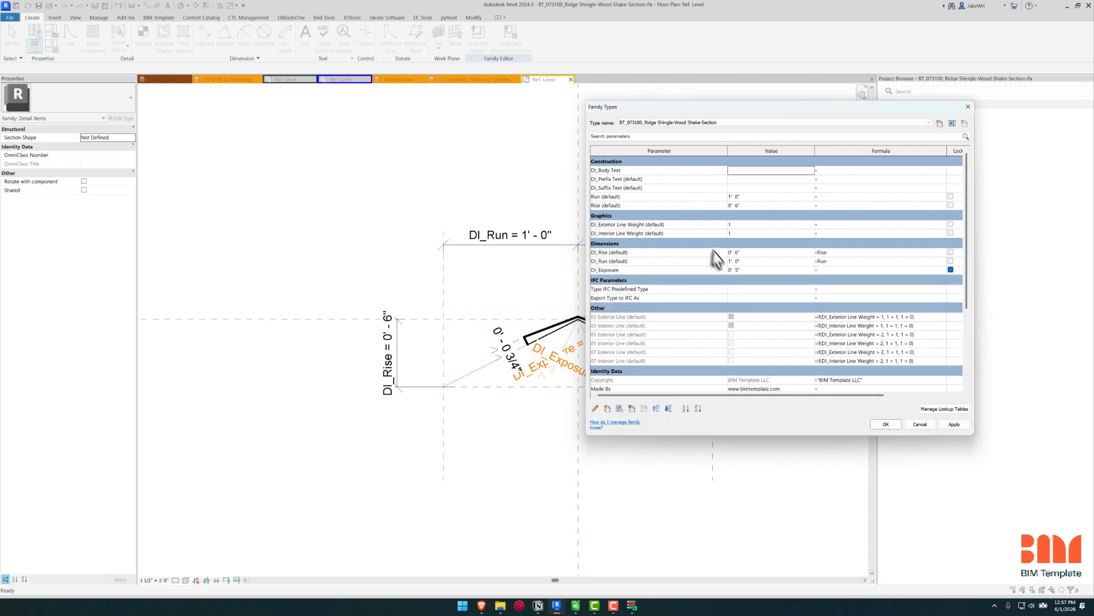
Delete the old Run and Rise parameters from the ridge shingle family.
{"action": "left_click", "coordinate": [648, 197]}
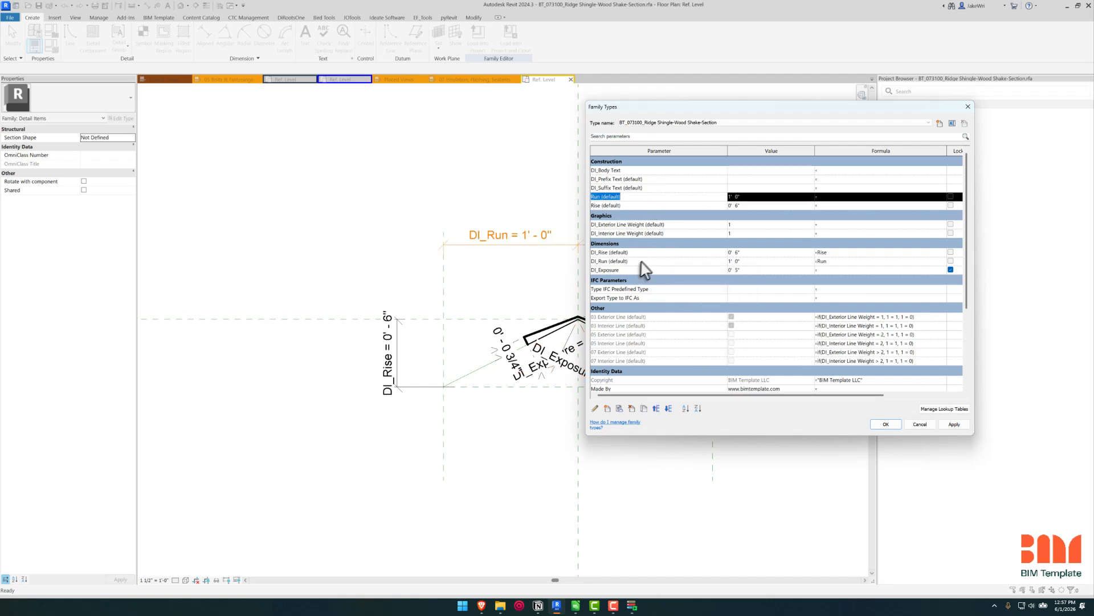
{"action": "left_click", "coordinate": [631, 408]}
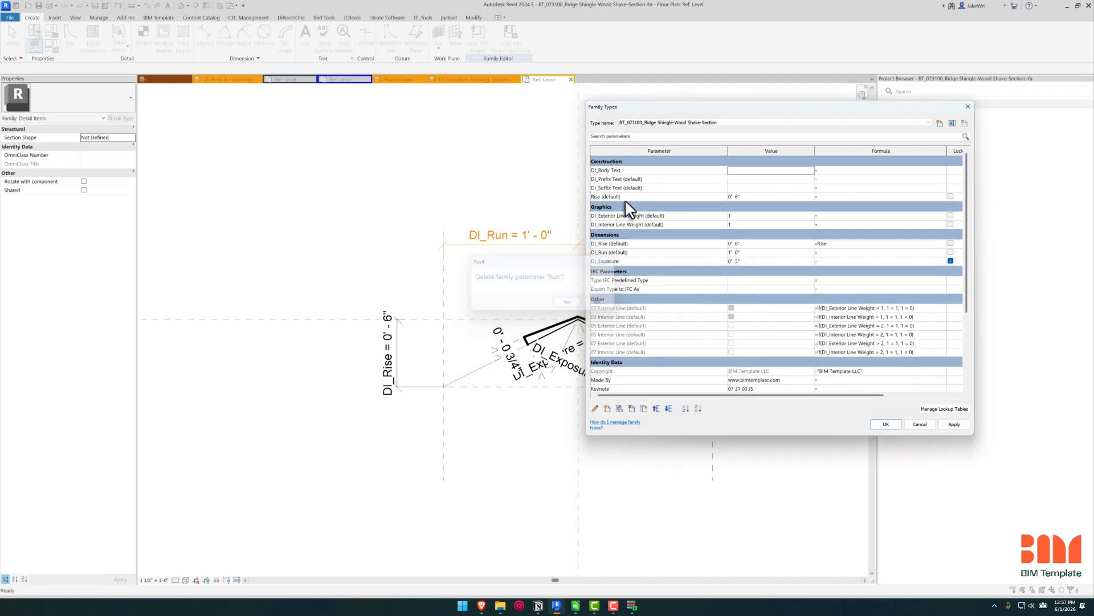
{"action": "left_click", "coordinate": [632, 408]}
{"action": "left_click", "coordinate": [675, 313]}
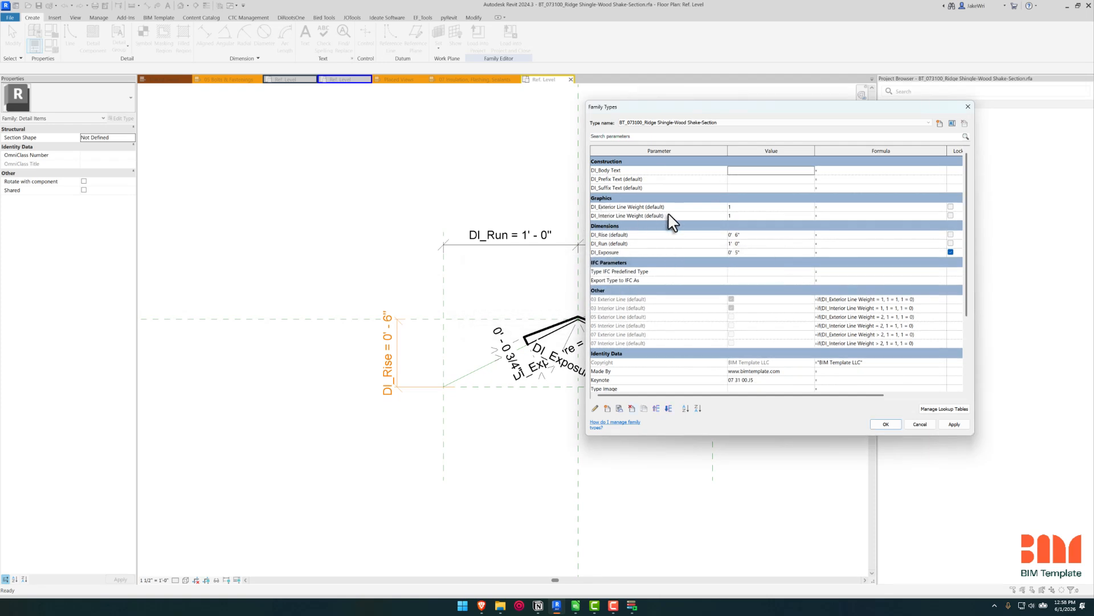
Review the parameter mappings in BT_Central Parameter File.csv, and accept the family type changes back in Revit.
{"action": "mouse_move", "coordinate": [673, 222]}
{"action": "mouse_move", "coordinate": [675, 379]}
{"action": "left_click", "coordinate": [576, 606]}
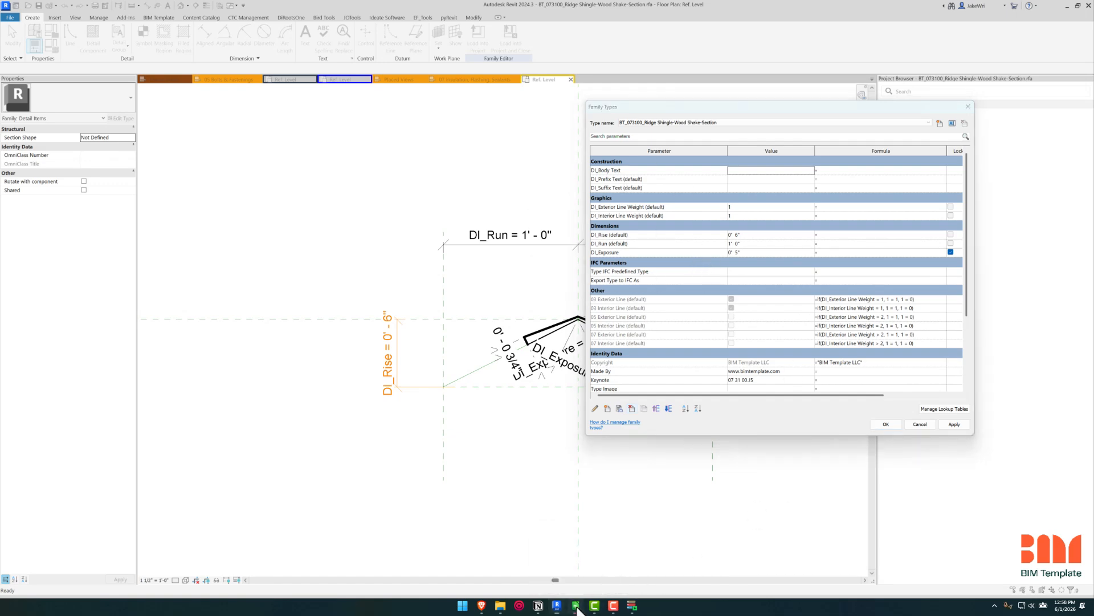
{"action": "scroll", "coordinate": [465, 265], "scroll_direction": "up", "scroll_amount": 20}
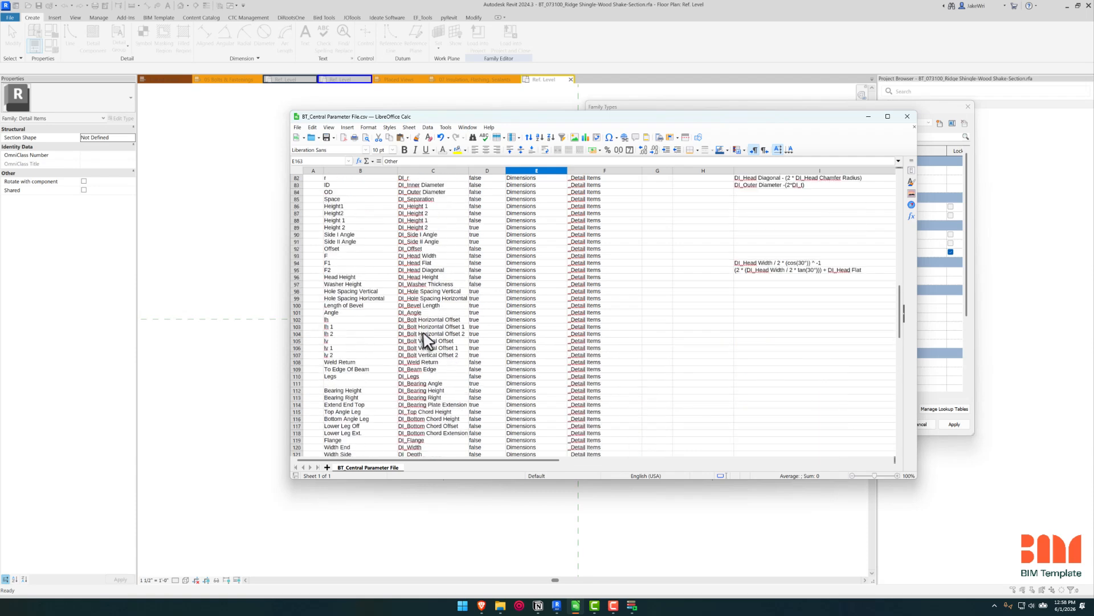
{"action": "scroll", "coordinate": [398, 363], "scroll_direction": "up", "scroll_amount": 15}
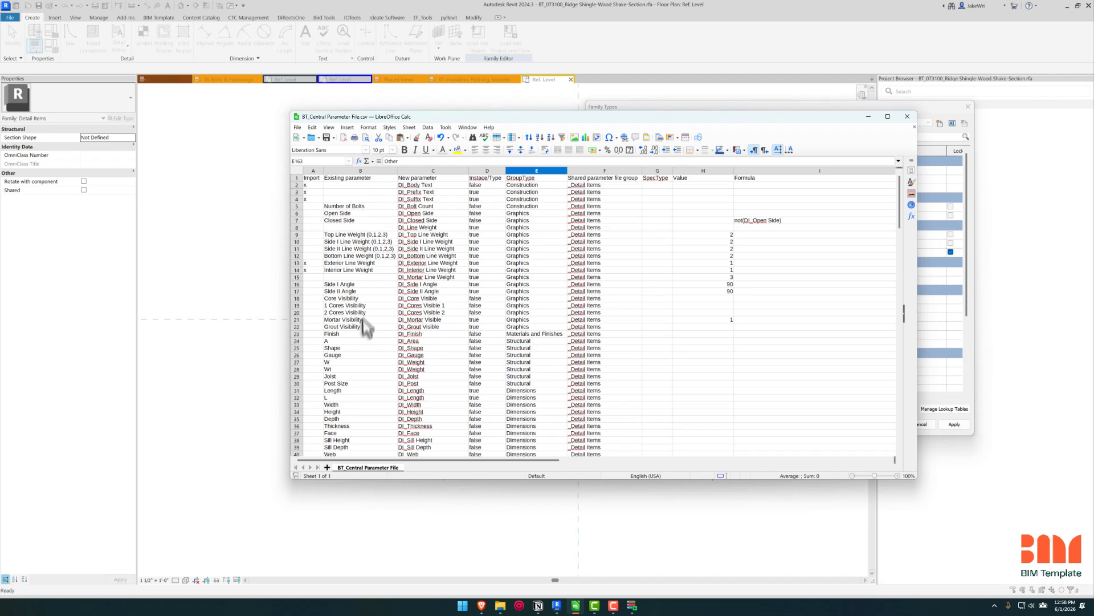
{"action": "left_click", "coordinate": [868, 116]}
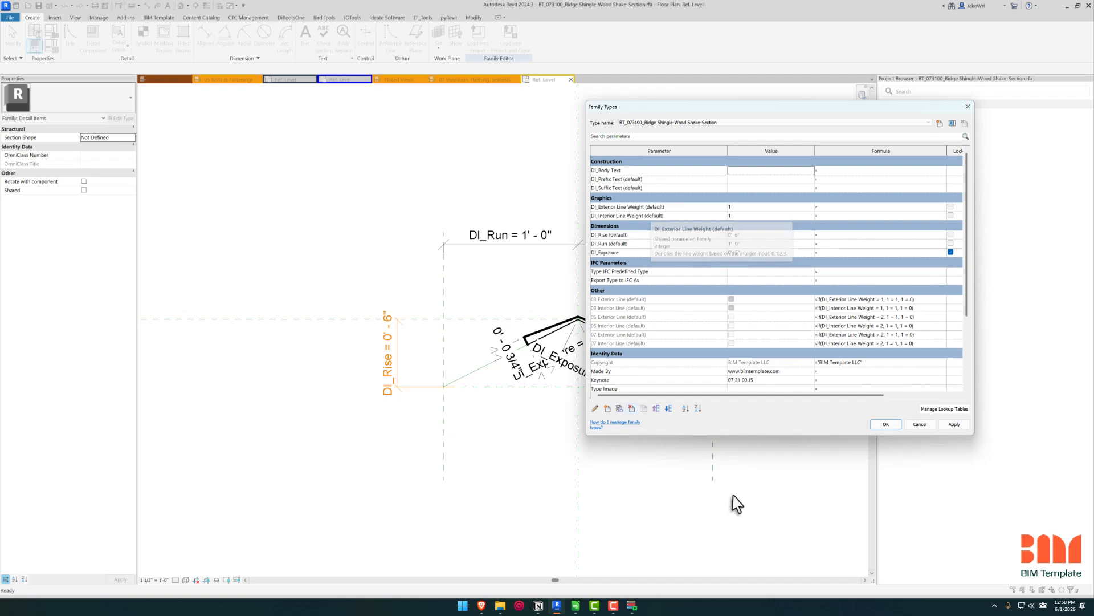
{"action": "left_click", "coordinate": [889, 425]}
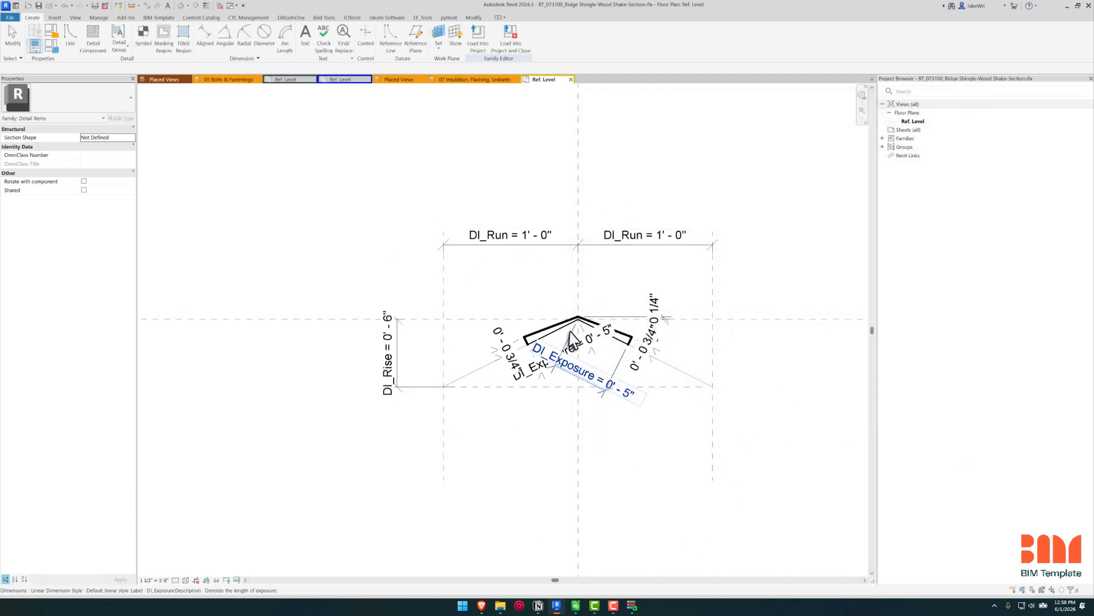
Change the boundary lines of the left shingle's masking region from invisible lines to the BT_01 Solid subcategory.
{"action": "scroll", "coordinate": [550, 341], "scroll_direction": "up", "scroll_amount": 5}
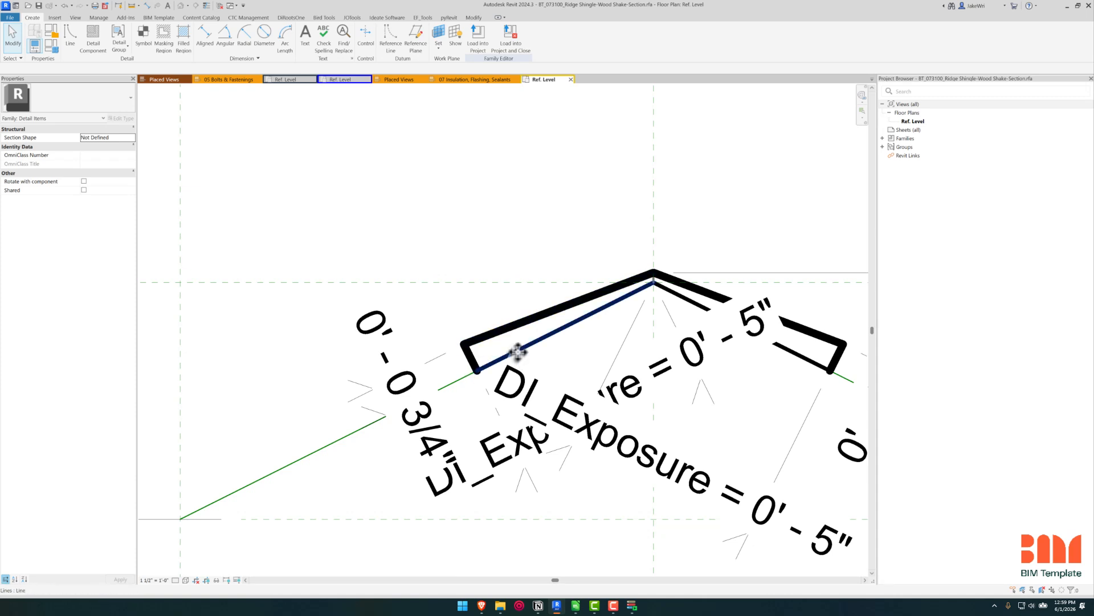
{"action": "left_click", "coordinate": [515, 351]}
{"action": "left_click", "coordinate": [525, 346]}
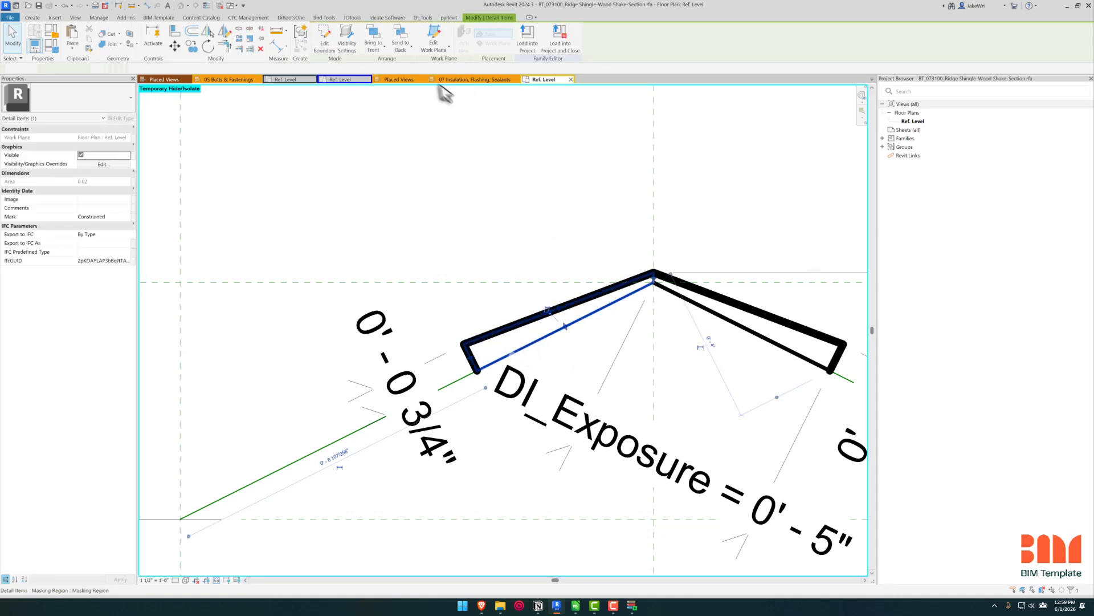
{"action": "double_click", "coordinate": [546, 335]}
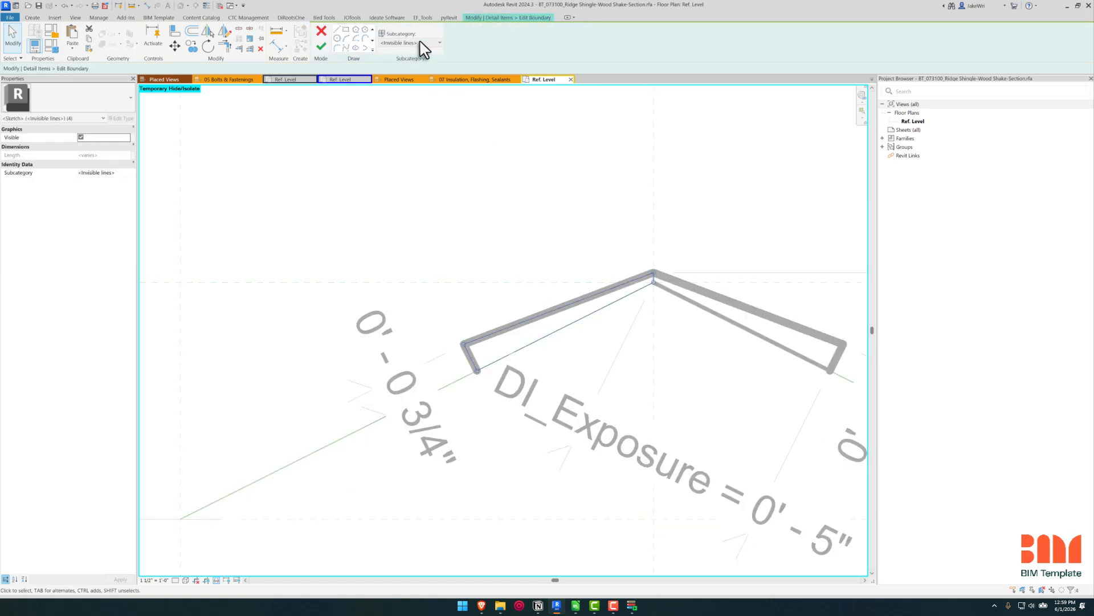
{"action": "left_click", "coordinate": [420, 43]}
{"action": "left_click", "coordinate": [409, 93]}
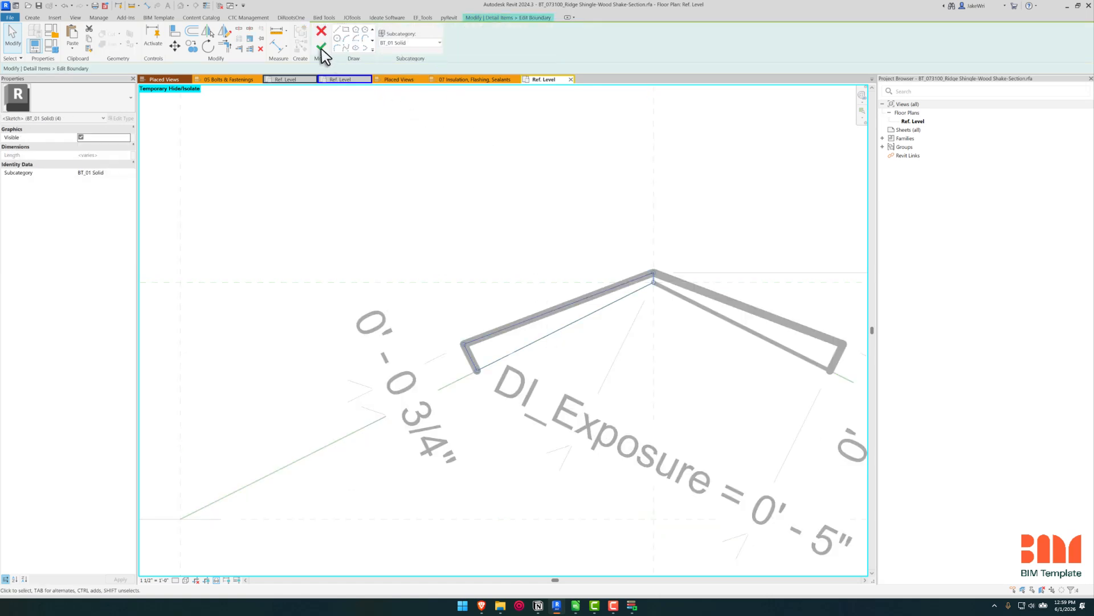
{"action": "left_click", "coordinate": [321, 46]}
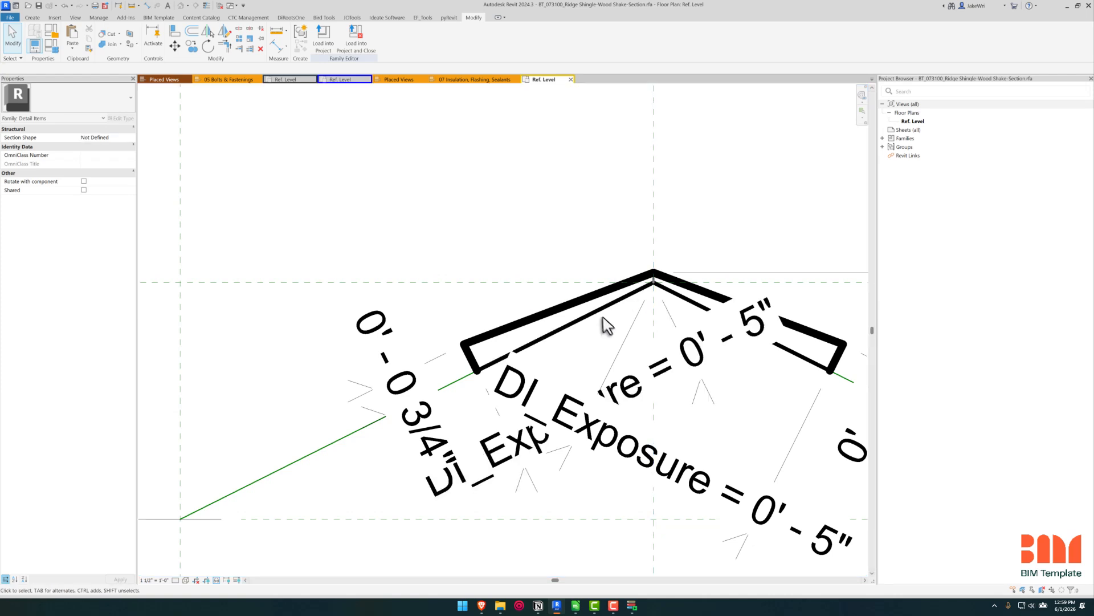
Inspect the connected shingle outline lines and labelled dimensions, and return to the 07 Insulation, Flashing, Sealants drafting view.
{"action": "key", "text": "Tab"}
{"action": "left_click", "coordinate": [587, 302]}
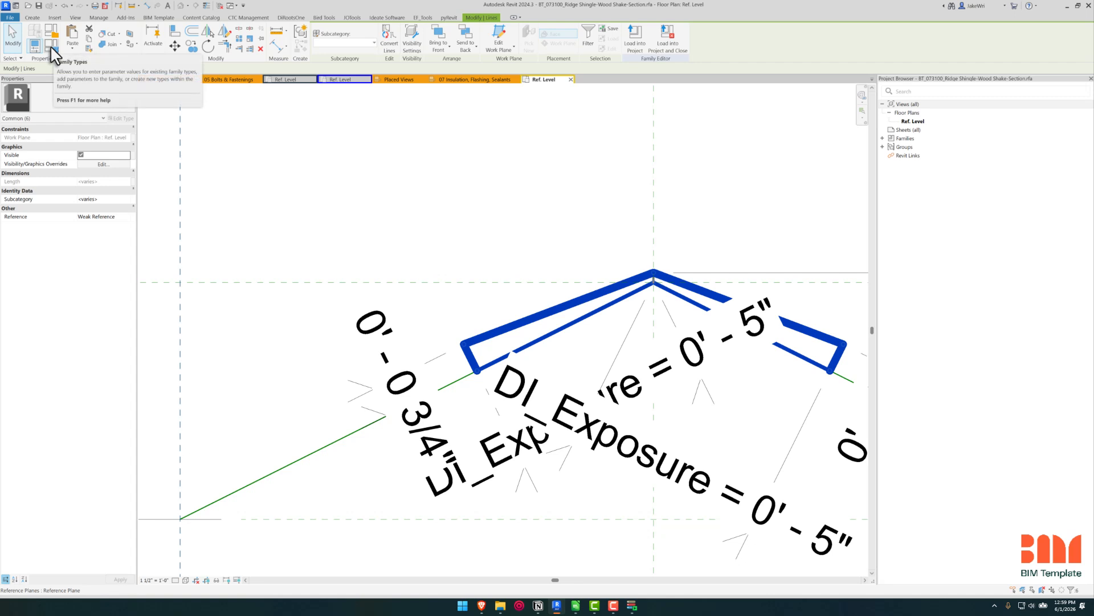
{"action": "left_click", "coordinate": [496, 186]}
{"action": "scroll", "coordinate": [495, 185], "scroll_direction": "down", "scroll_amount": 3}
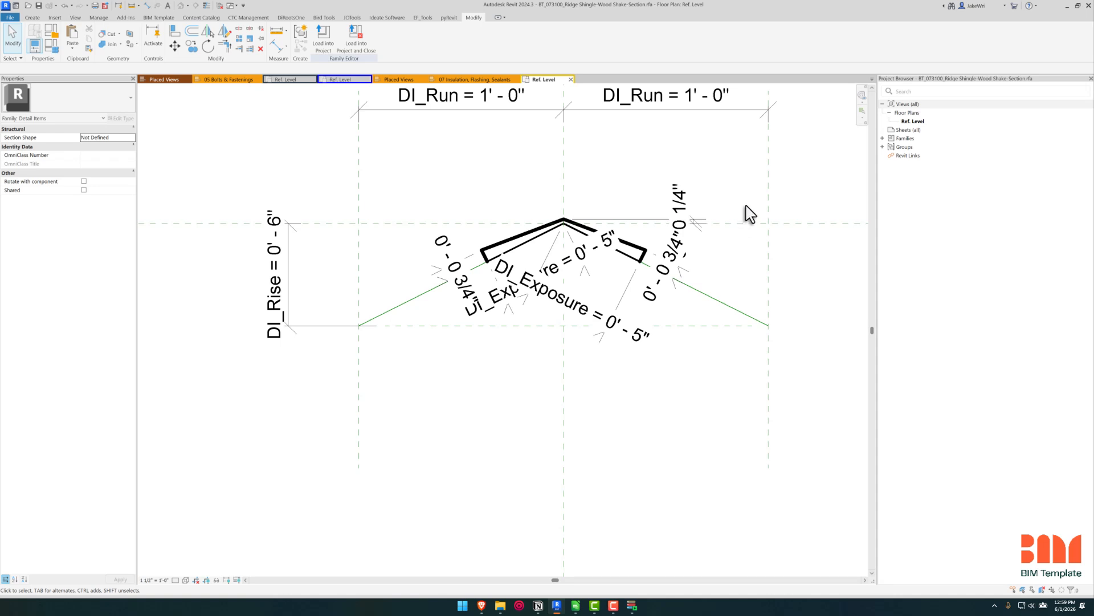
{"action": "mouse_move", "coordinate": [633, 597]}
{"action": "left_click", "coordinate": [477, 81]}
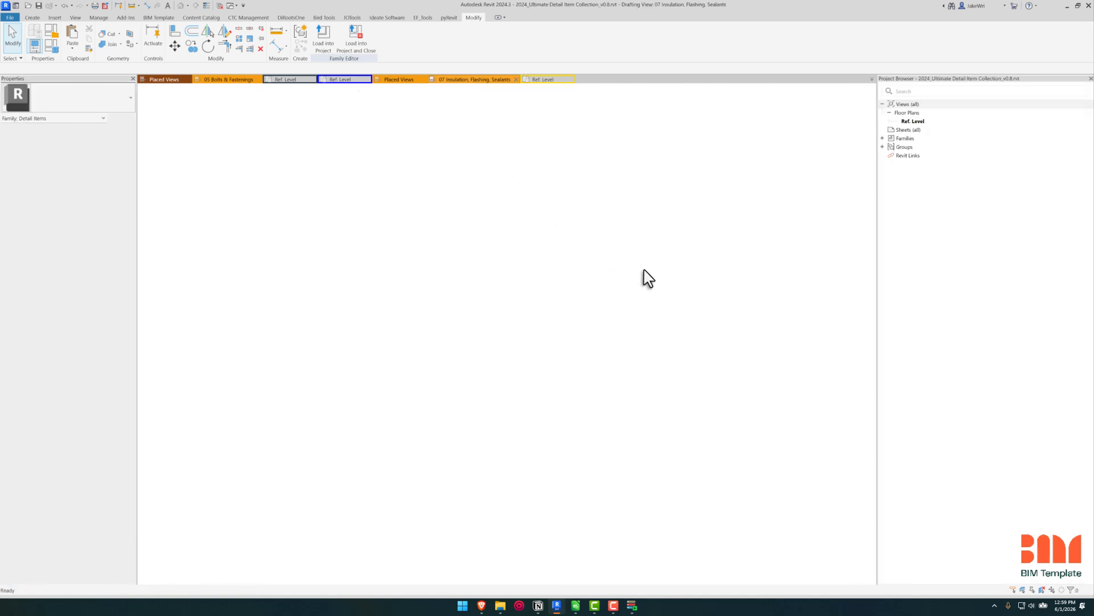